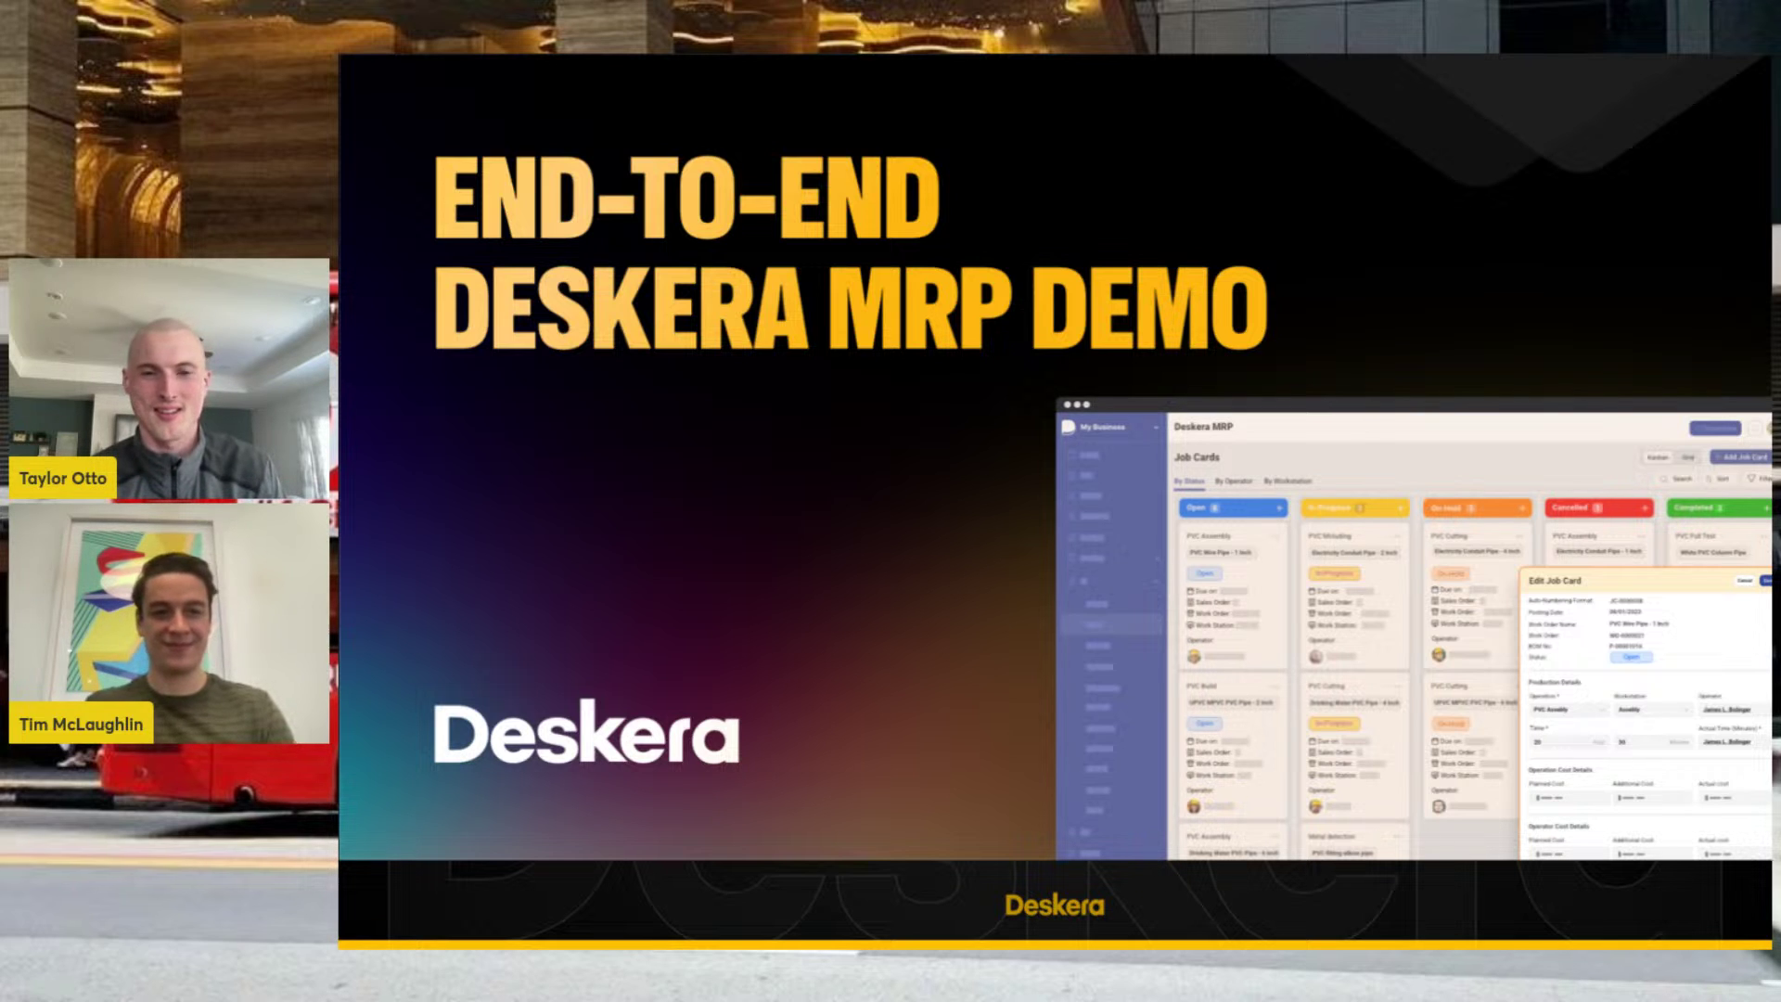
# Step: Advance the presentation from the demo title slide to the Challenges slide
pyautogui.press('Right')
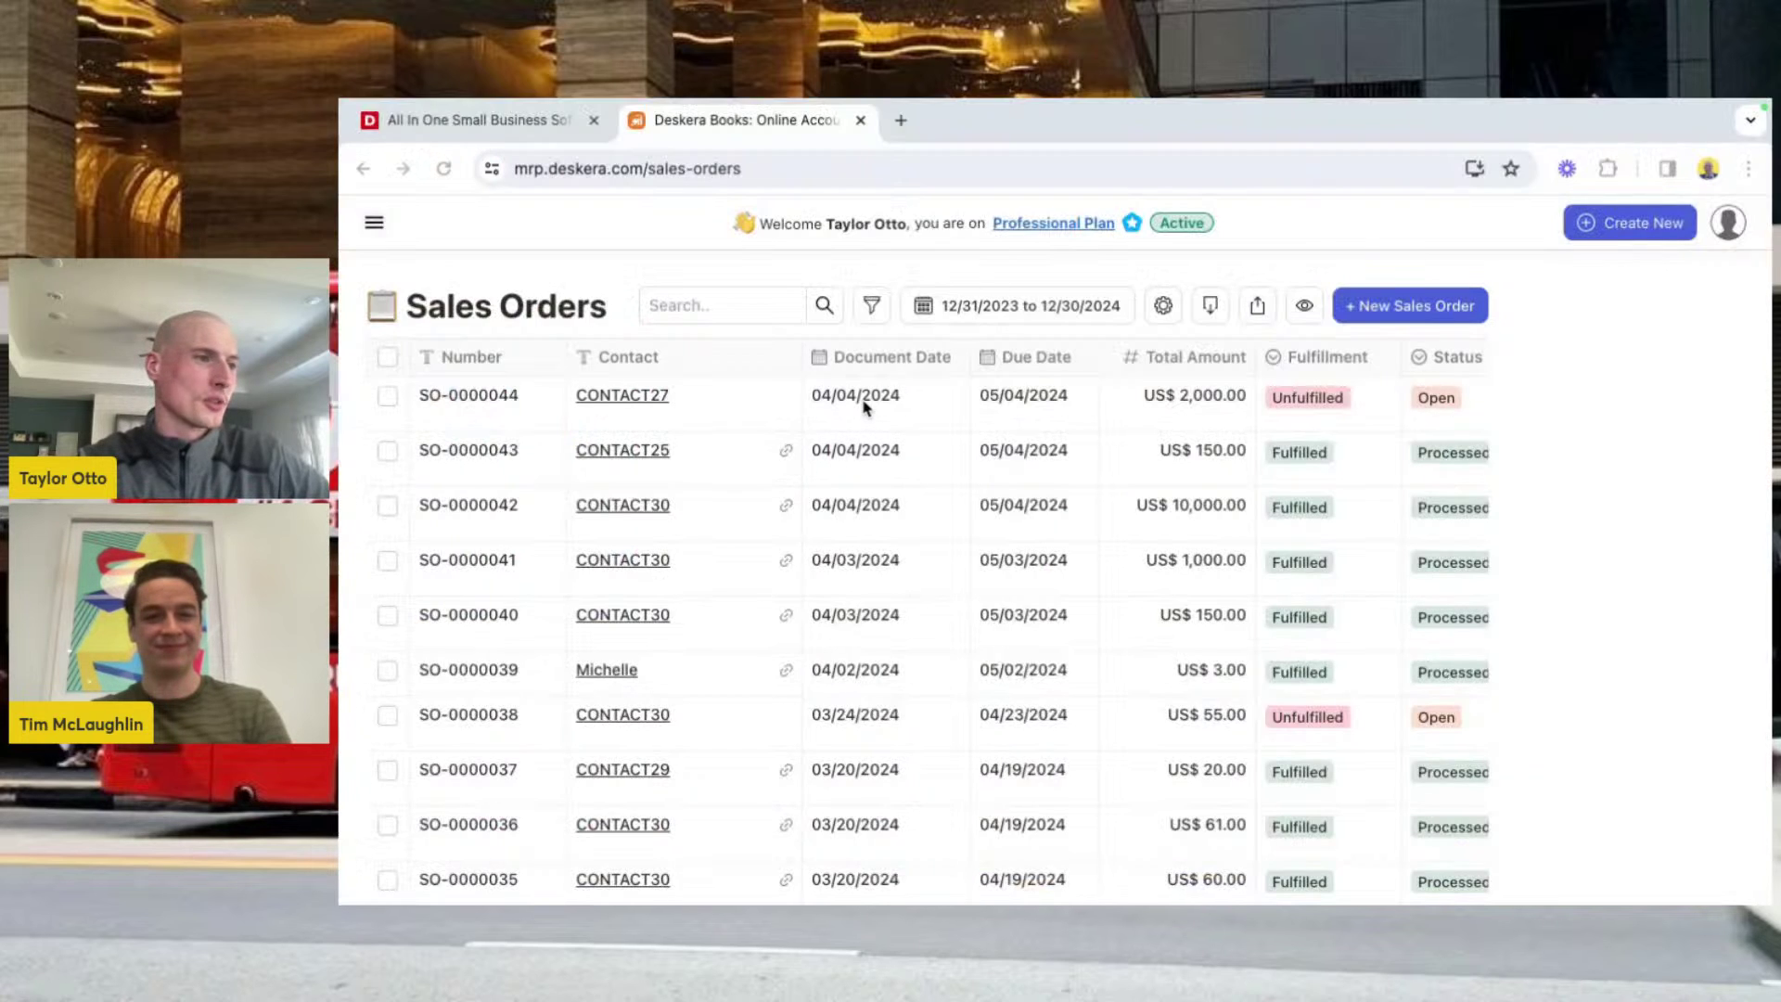
# Step: Create a work order from sales order SO-0000044, keeping the default Chair bill of materials
pyautogui.rightClick(863, 406)
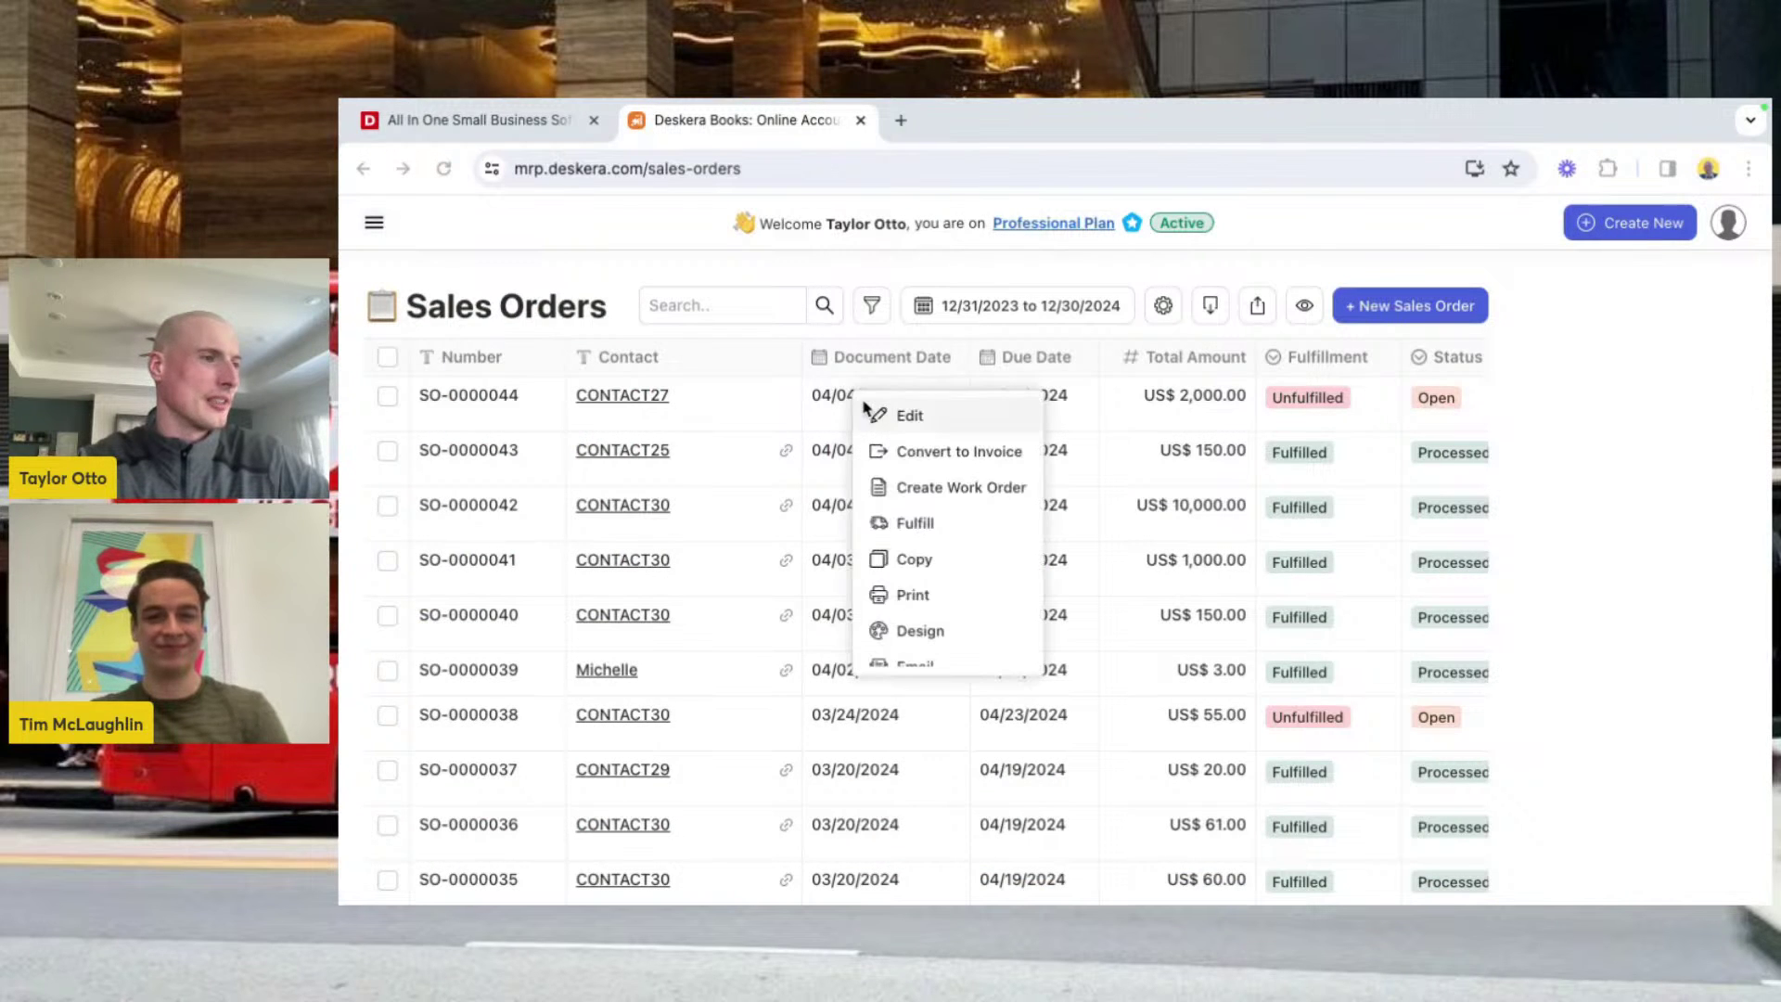
pyautogui.click(923, 489)
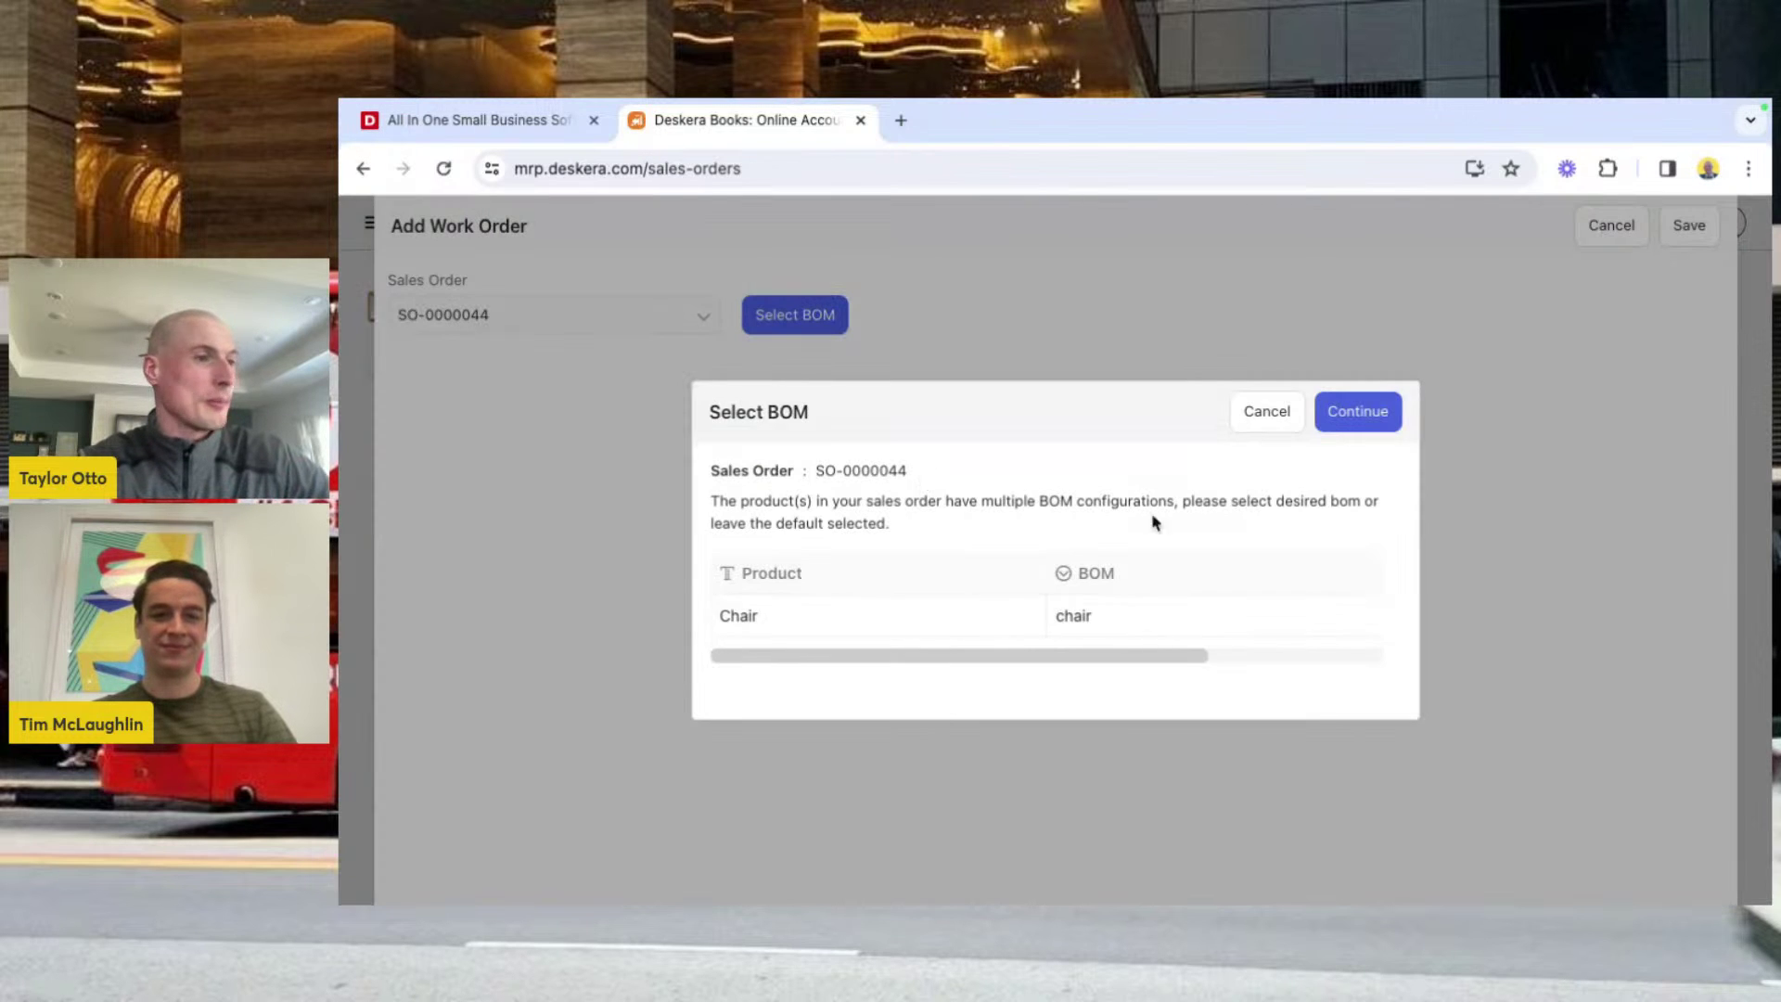
pyautogui.click(1360, 412)
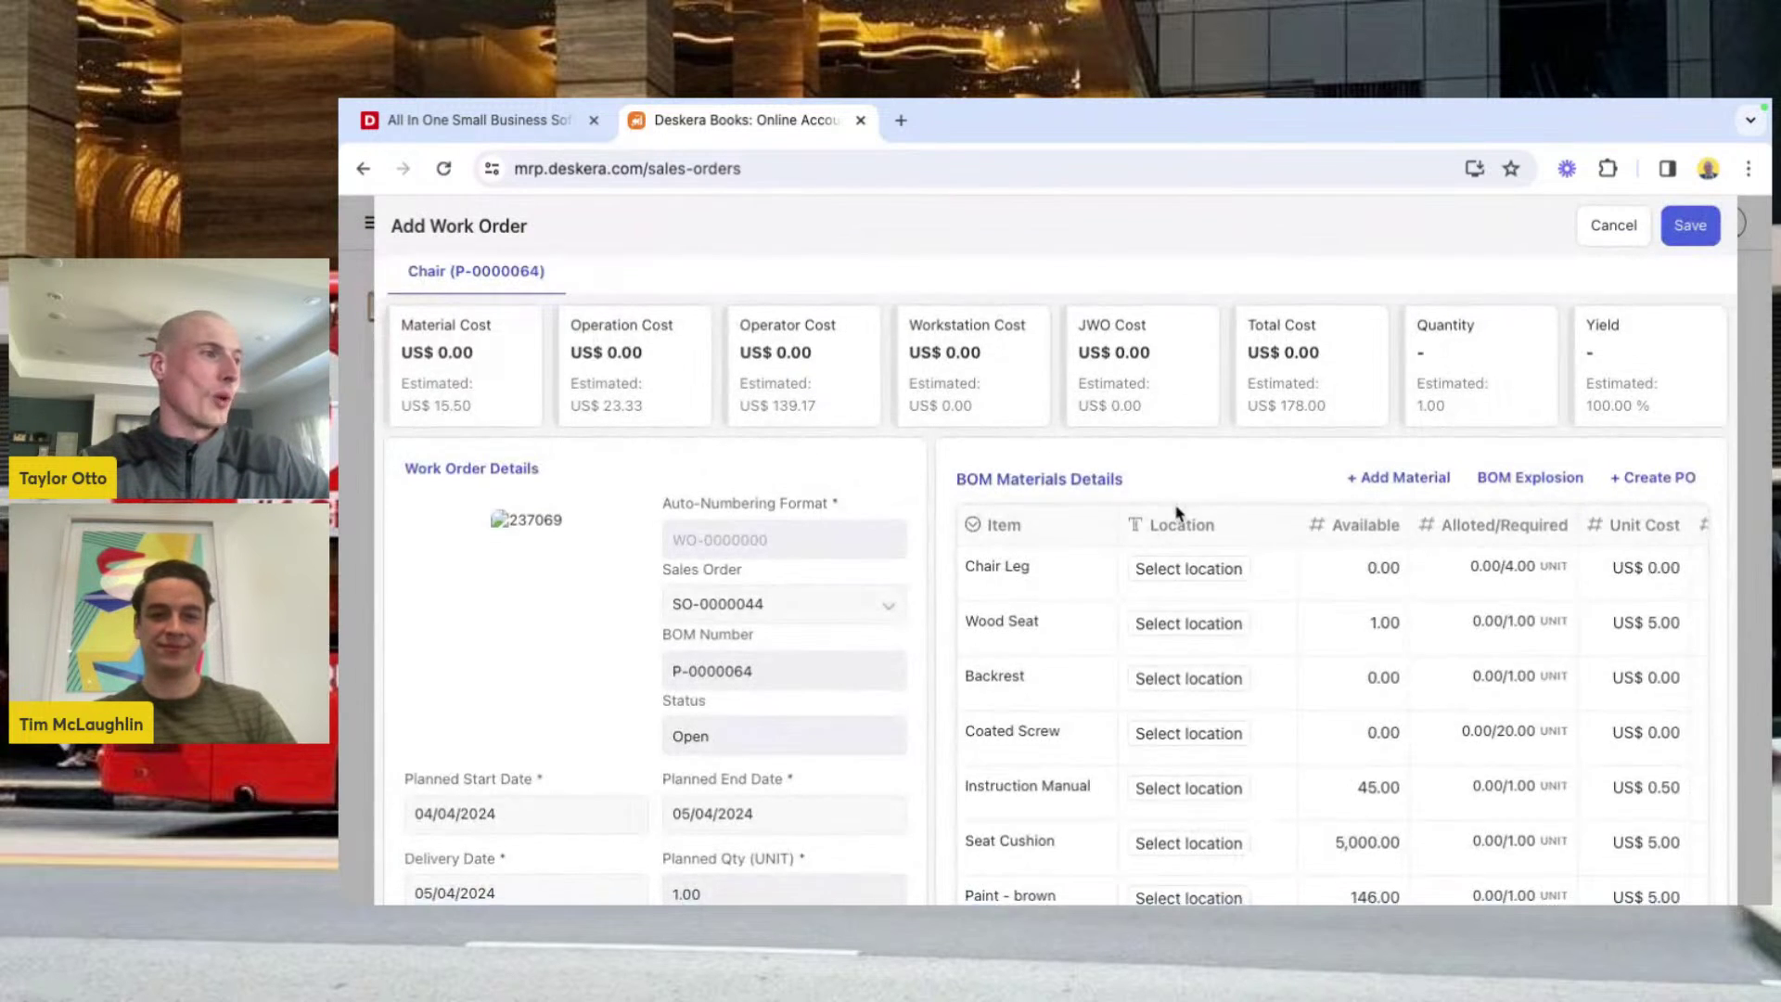
# Step: Review the draft's materials and operations, trying to move the assembly operation below paint
pyautogui.scroll(-3, 1176, 510)
pyautogui.scroll(1, 1176, 513)
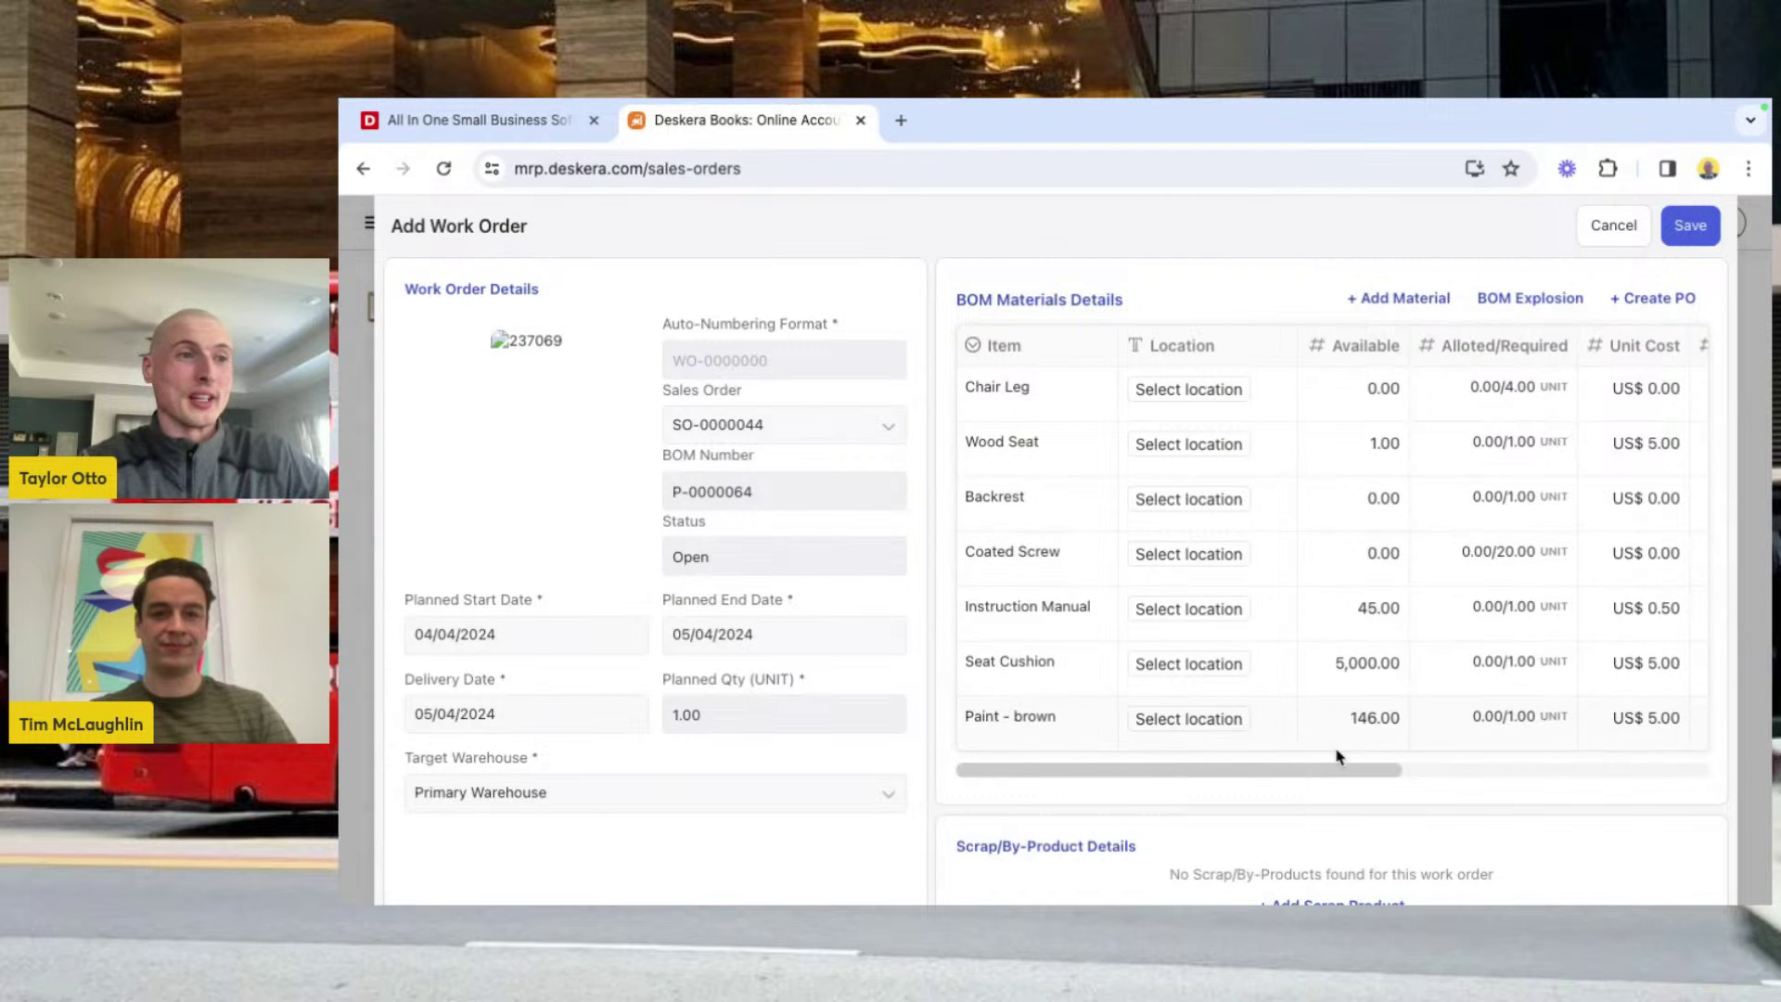
pyautogui.scroll(-2, 1340, 728)
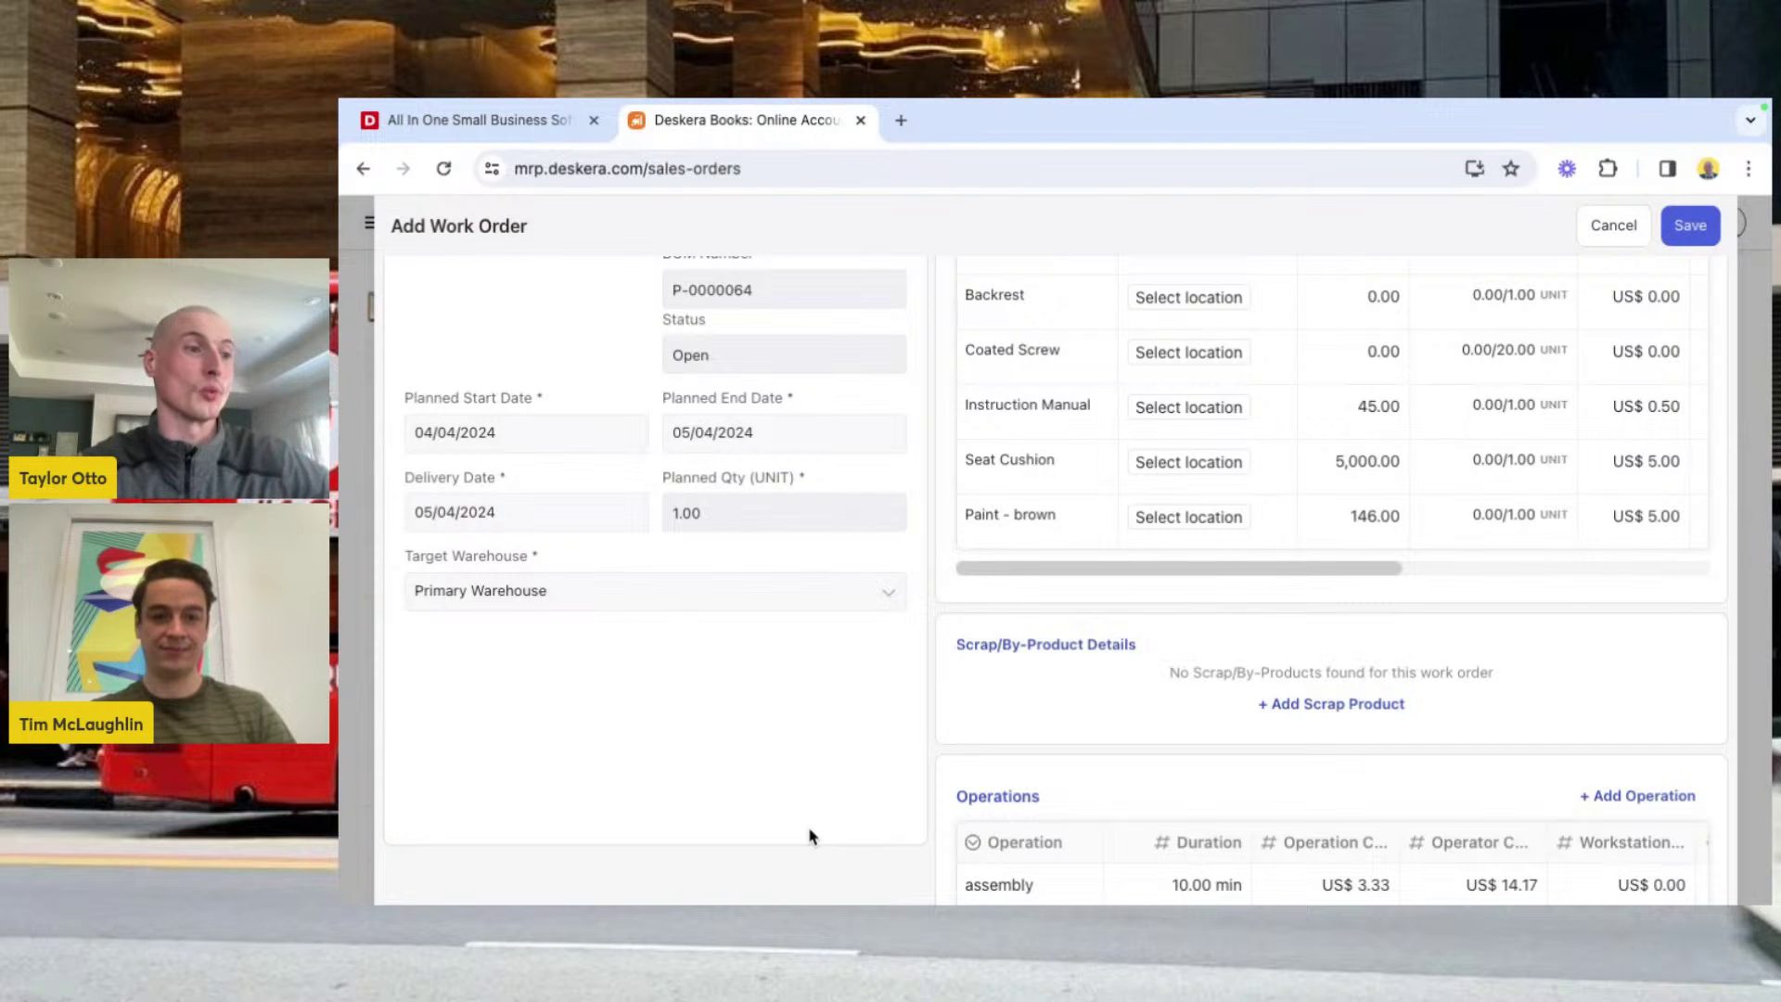
pyautogui.scroll(1, 809, 836)
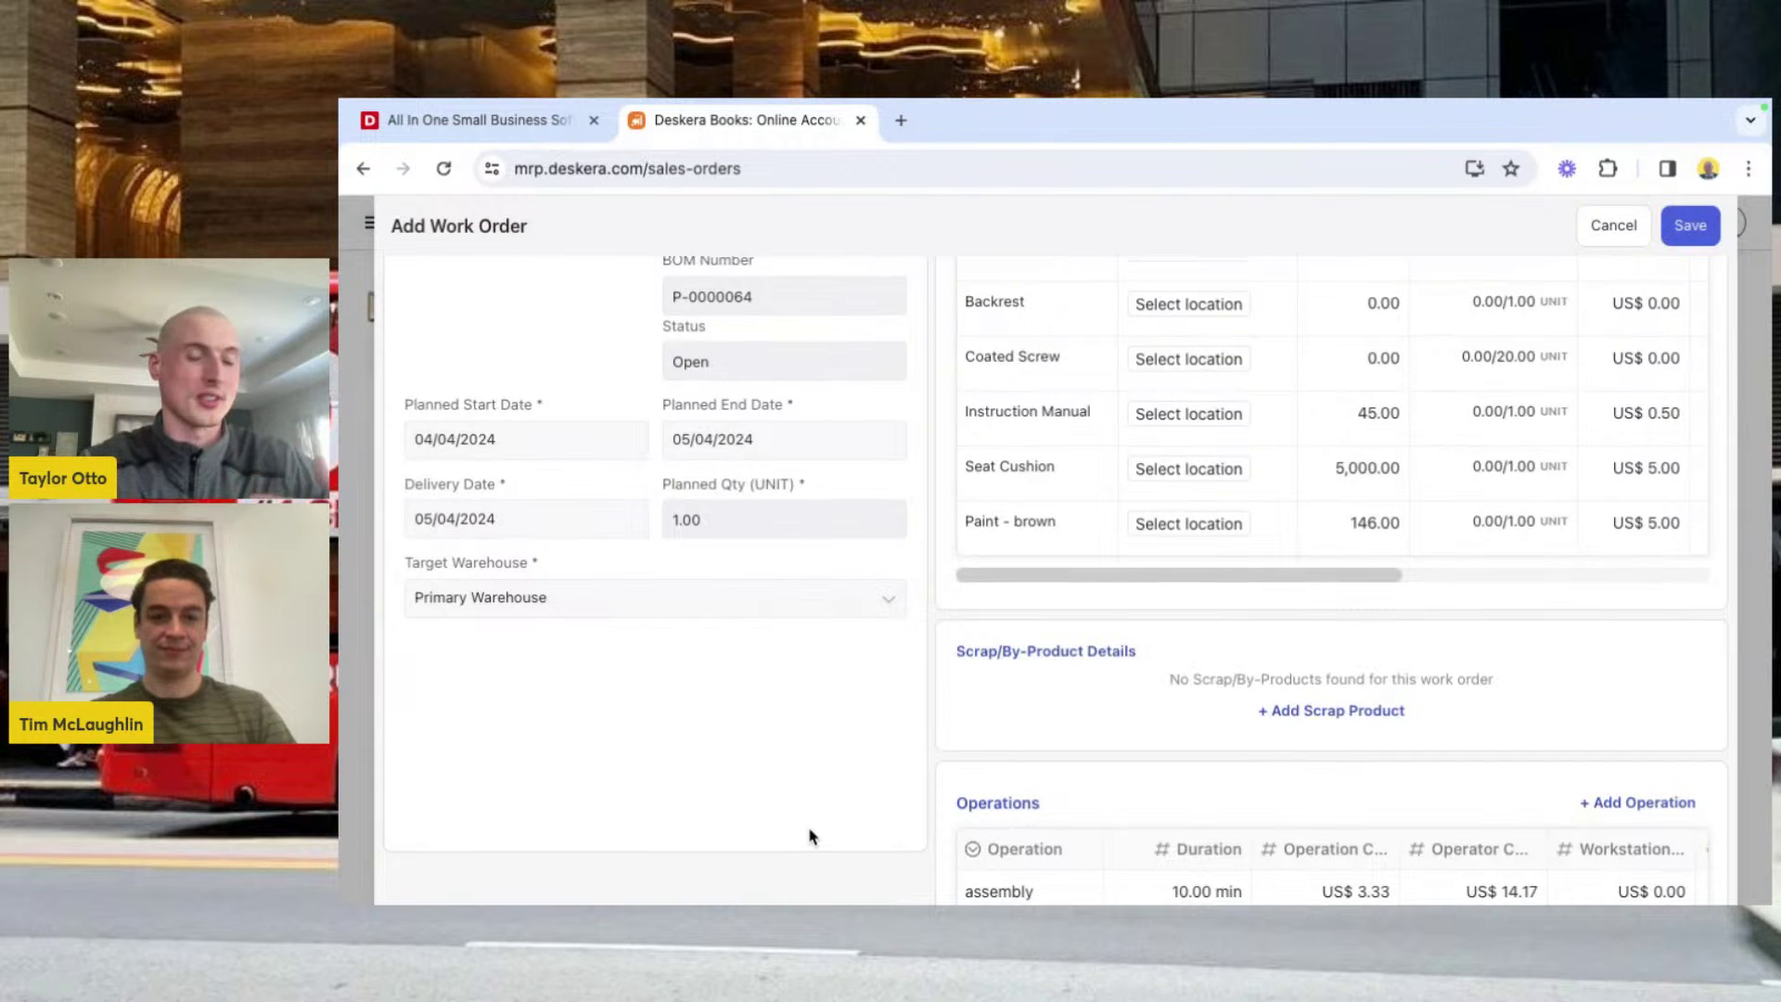
pyautogui.scroll(-3, 960, 705)
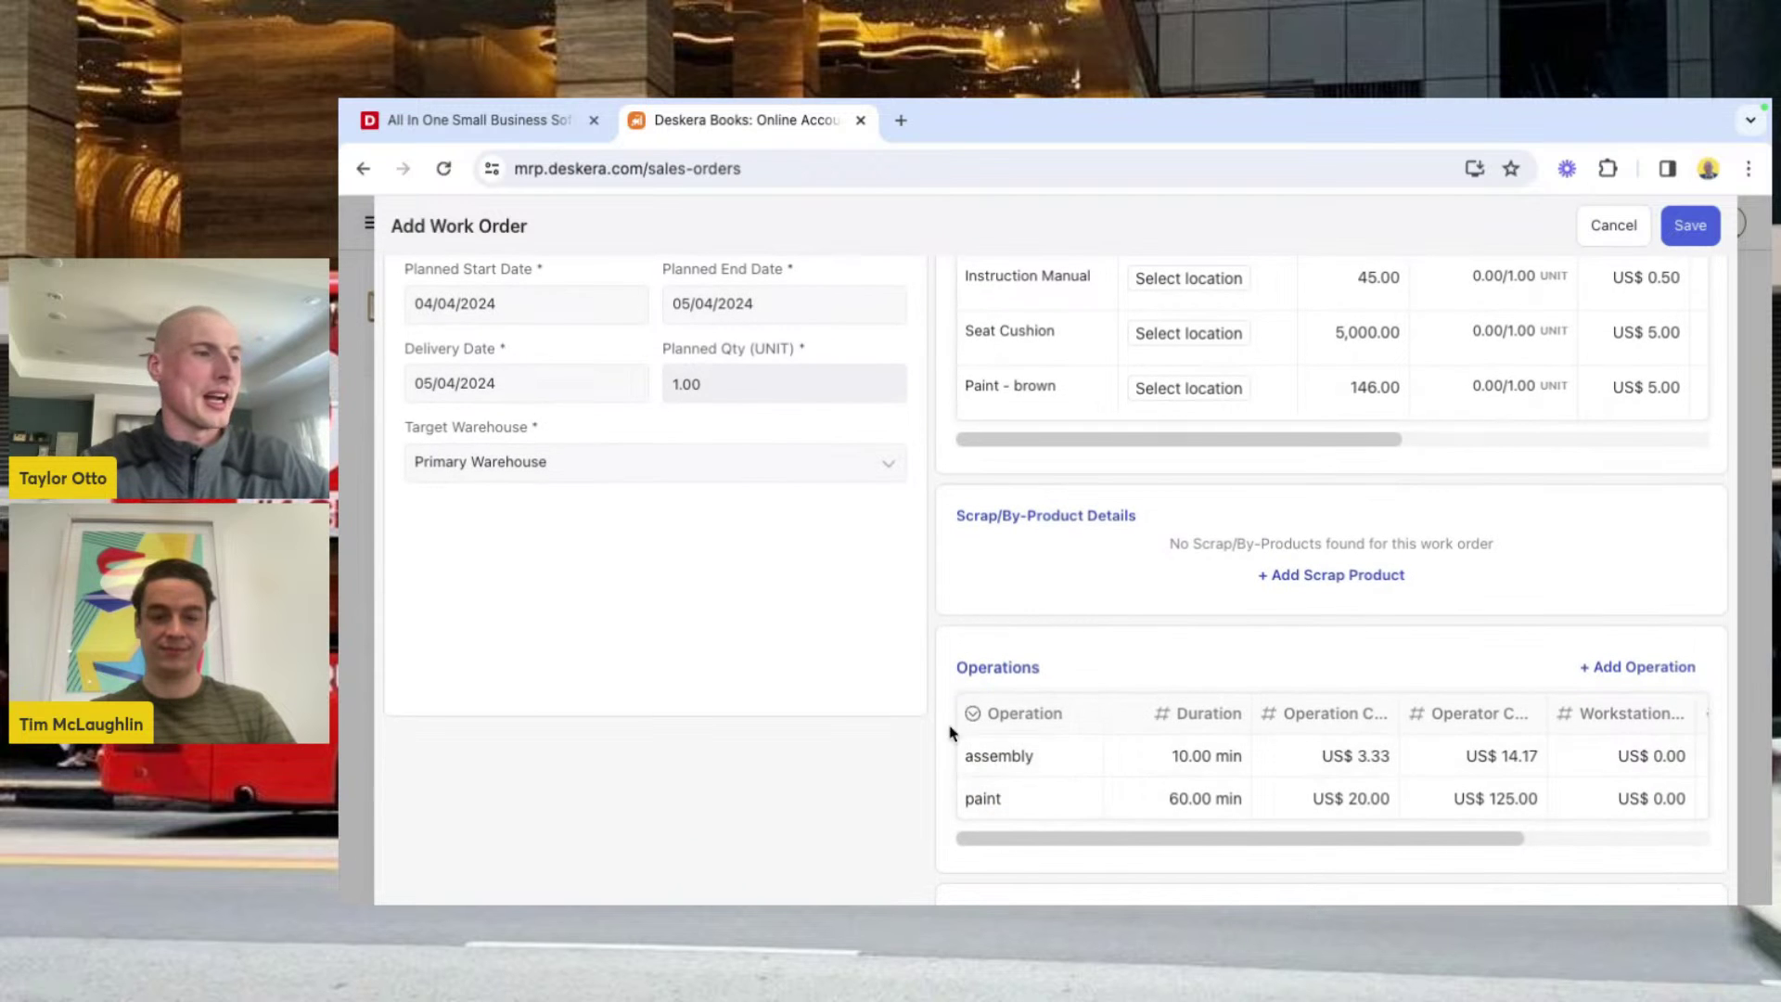
pyautogui.moveTo(953, 745); pyautogui.dragTo(1013, 798)
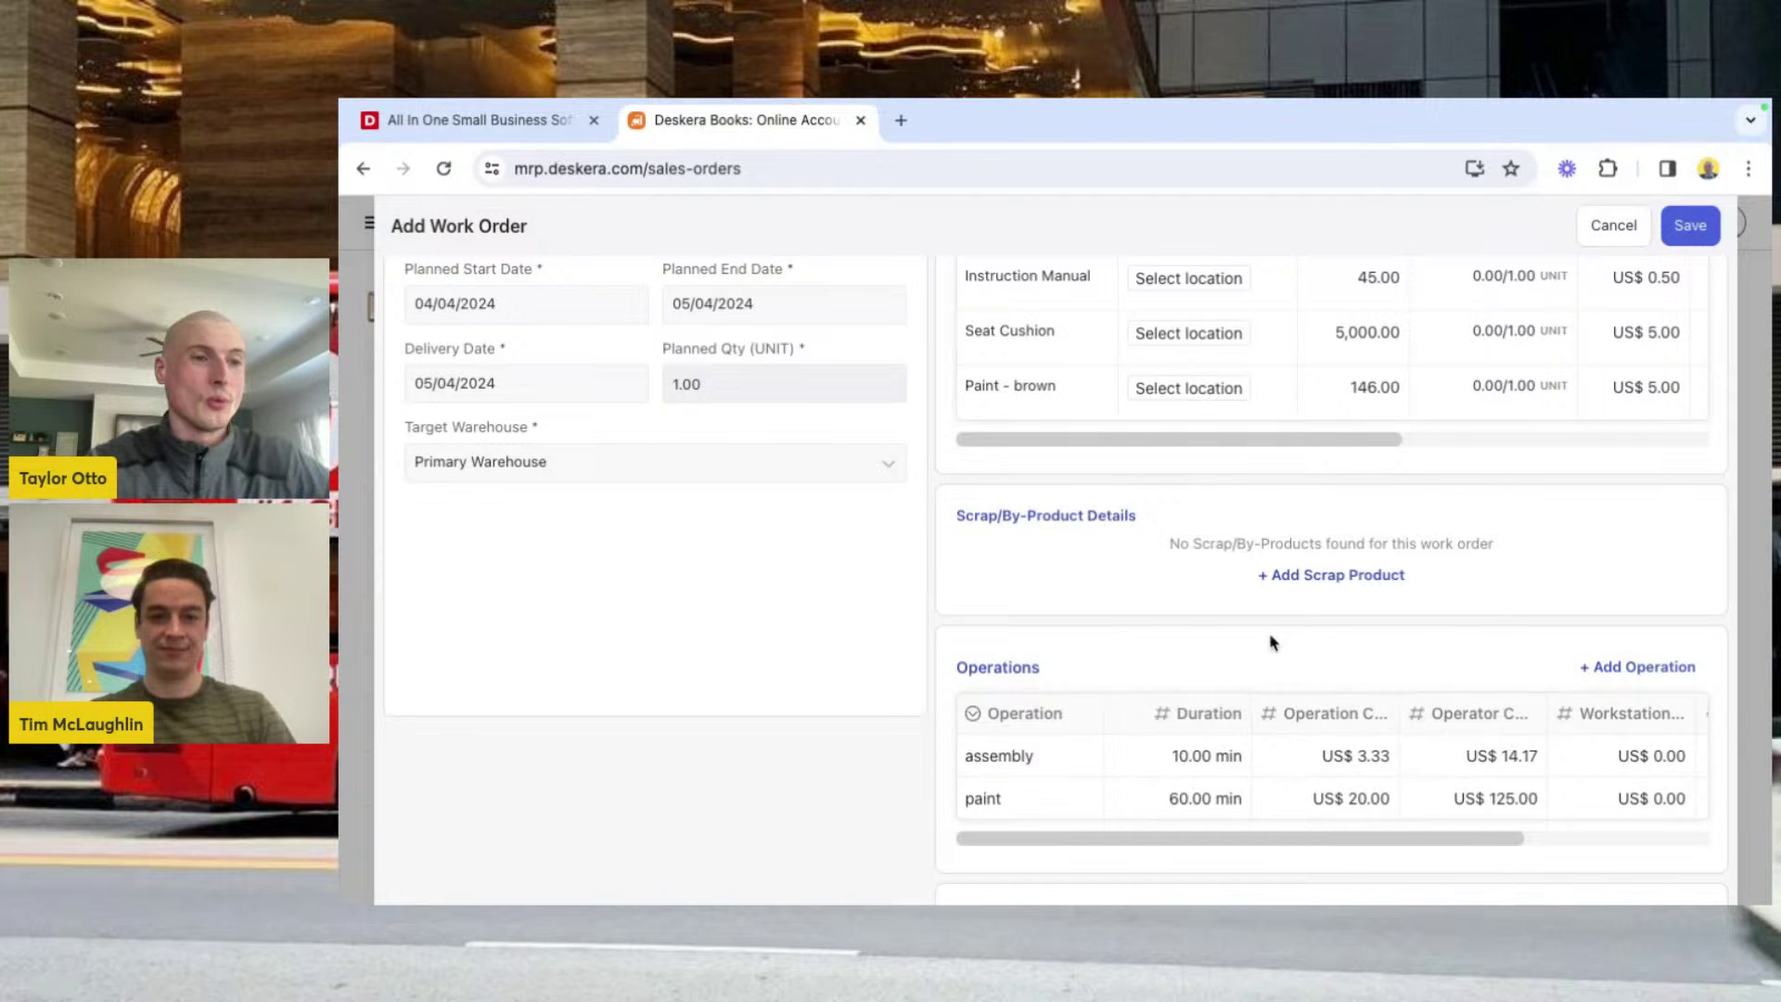
pyautogui.scroll(10, 1539, 701)
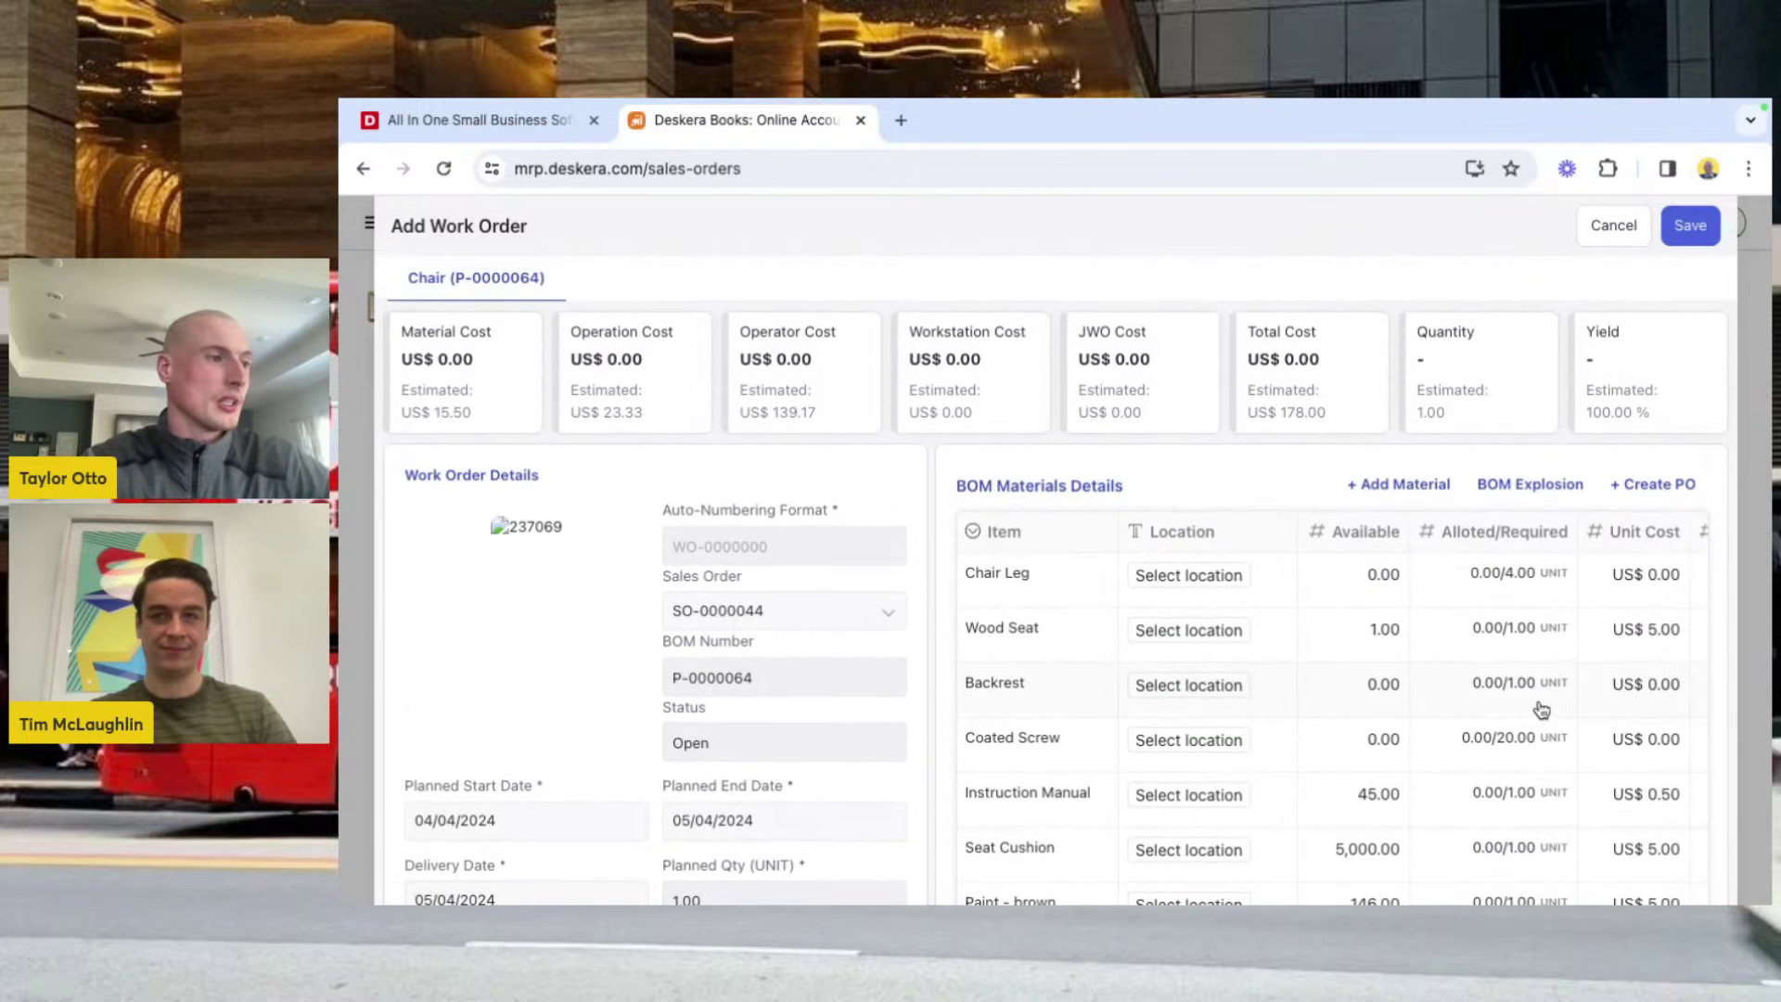
pyautogui.scroll(-2, 1541, 711)
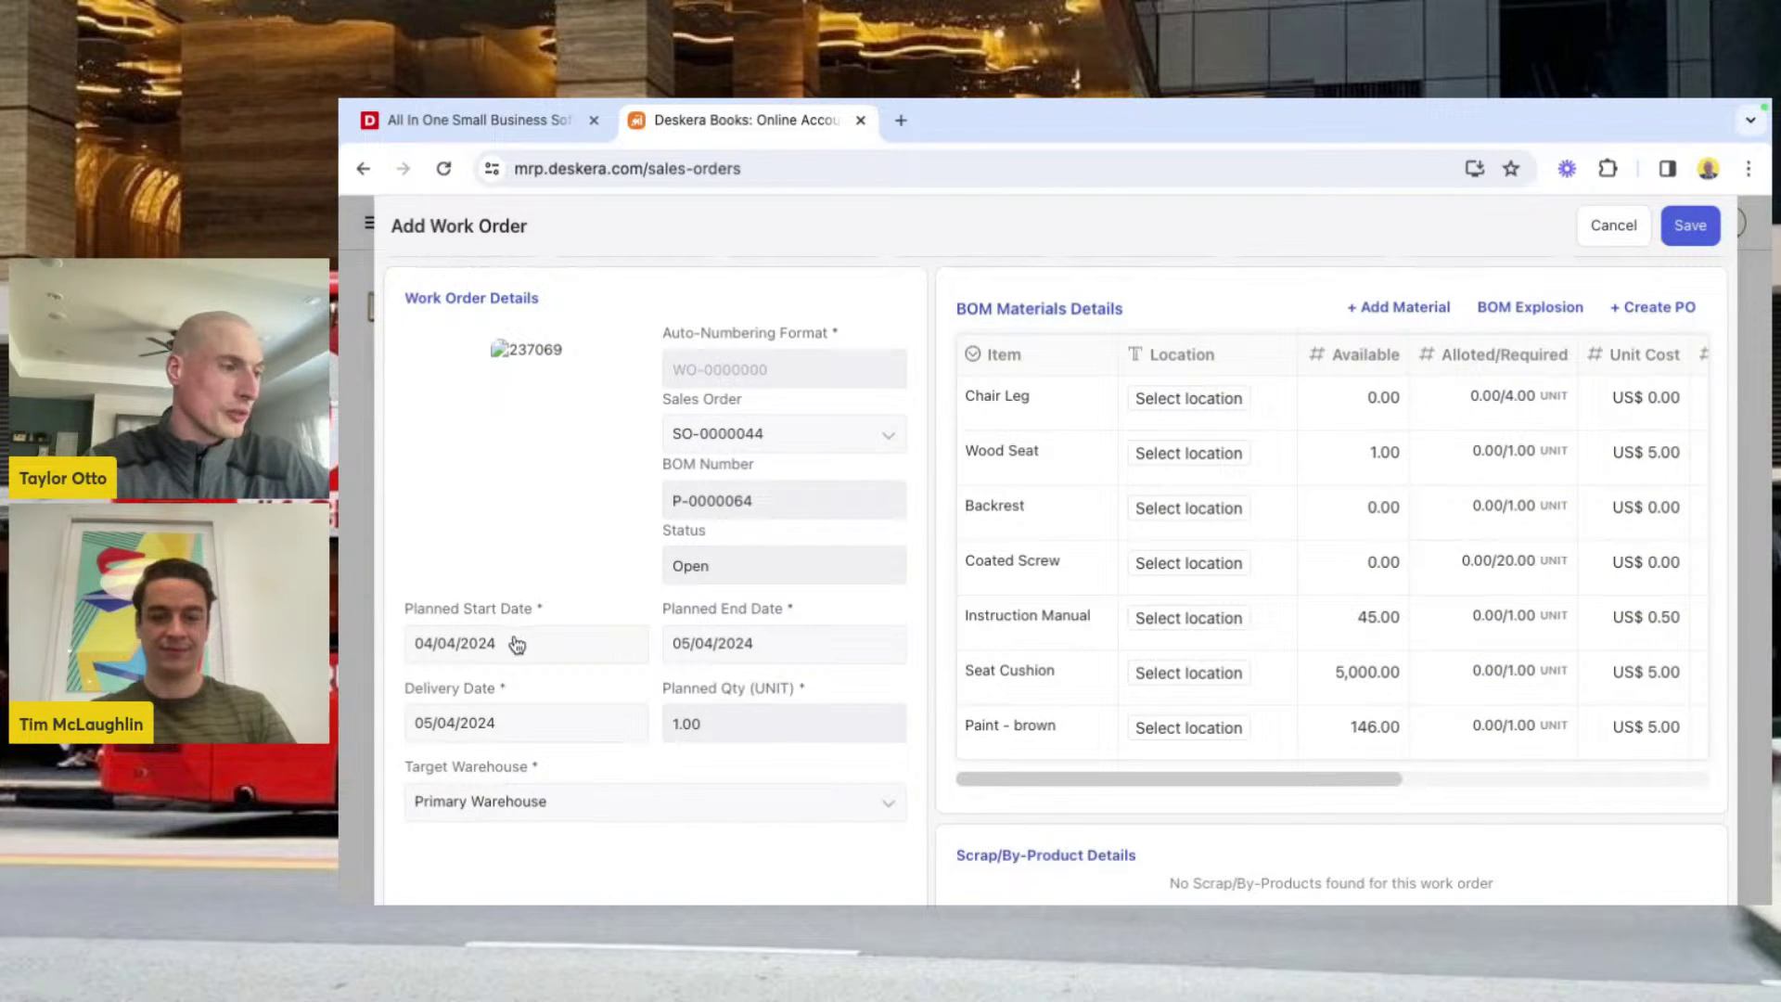
# Step: Set planned end date 04/11/2024 and delivery date 04/15/2024, then save the work order as WO-0000084
pyautogui.click(710, 647)
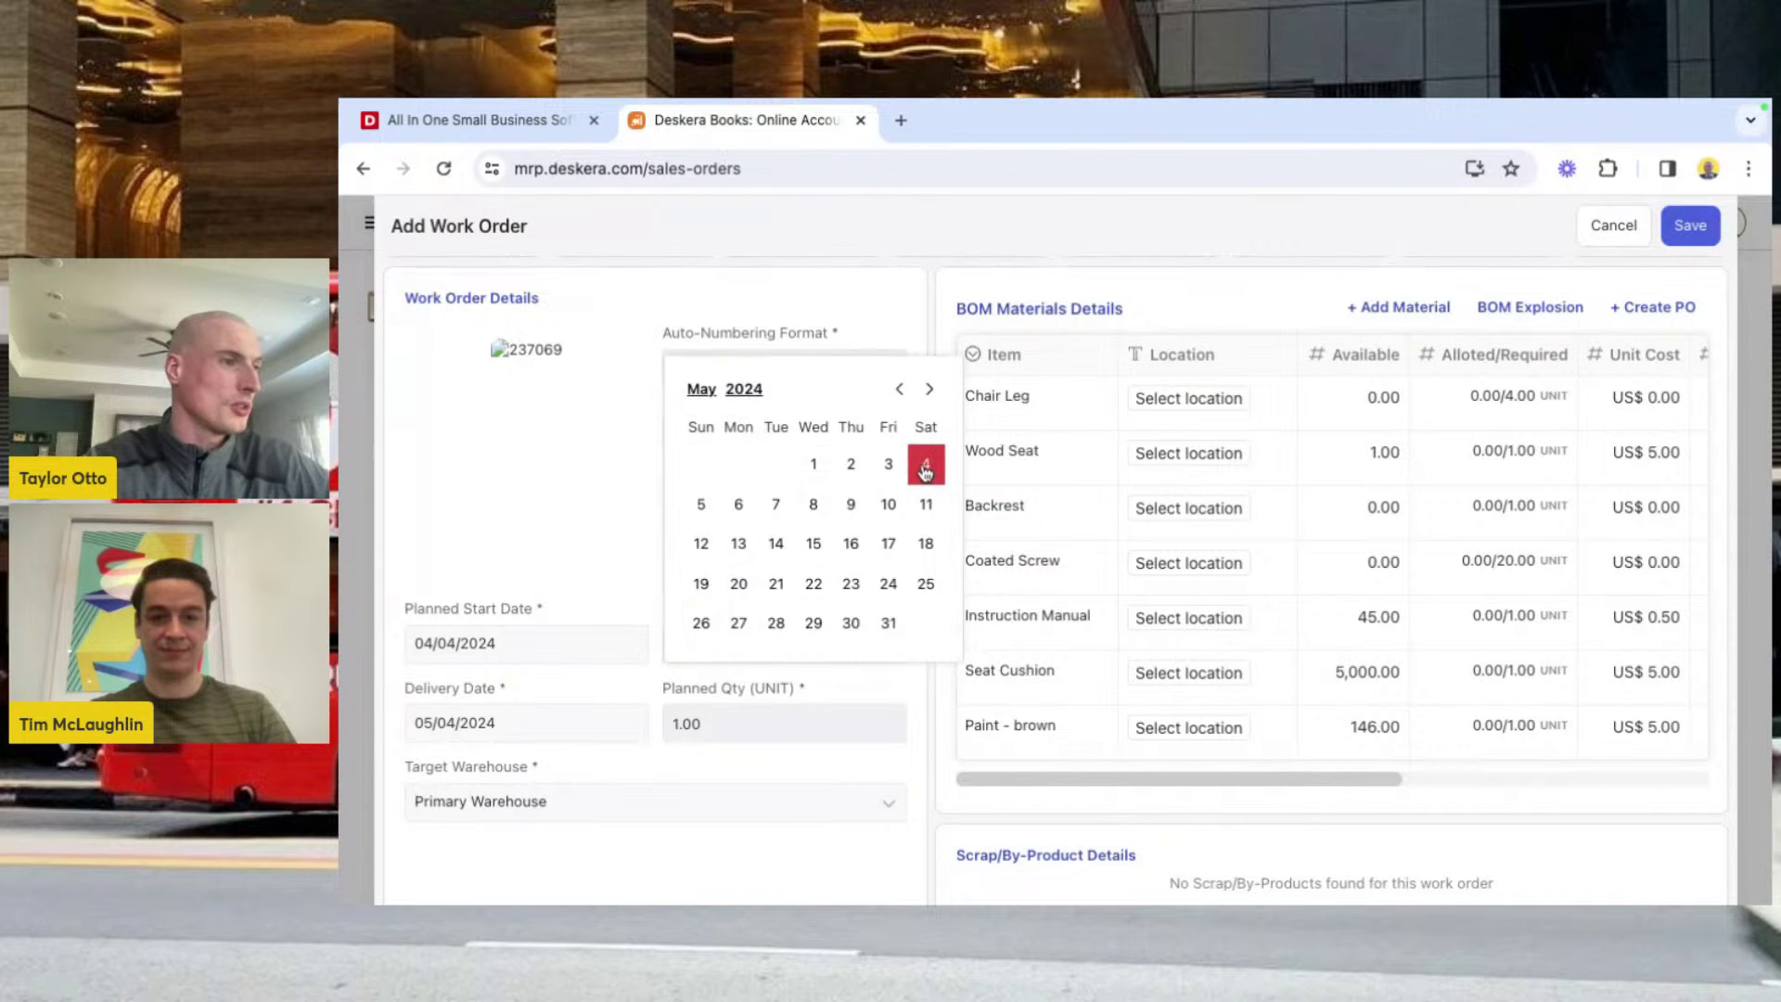
pyautogui.click(899, 389)
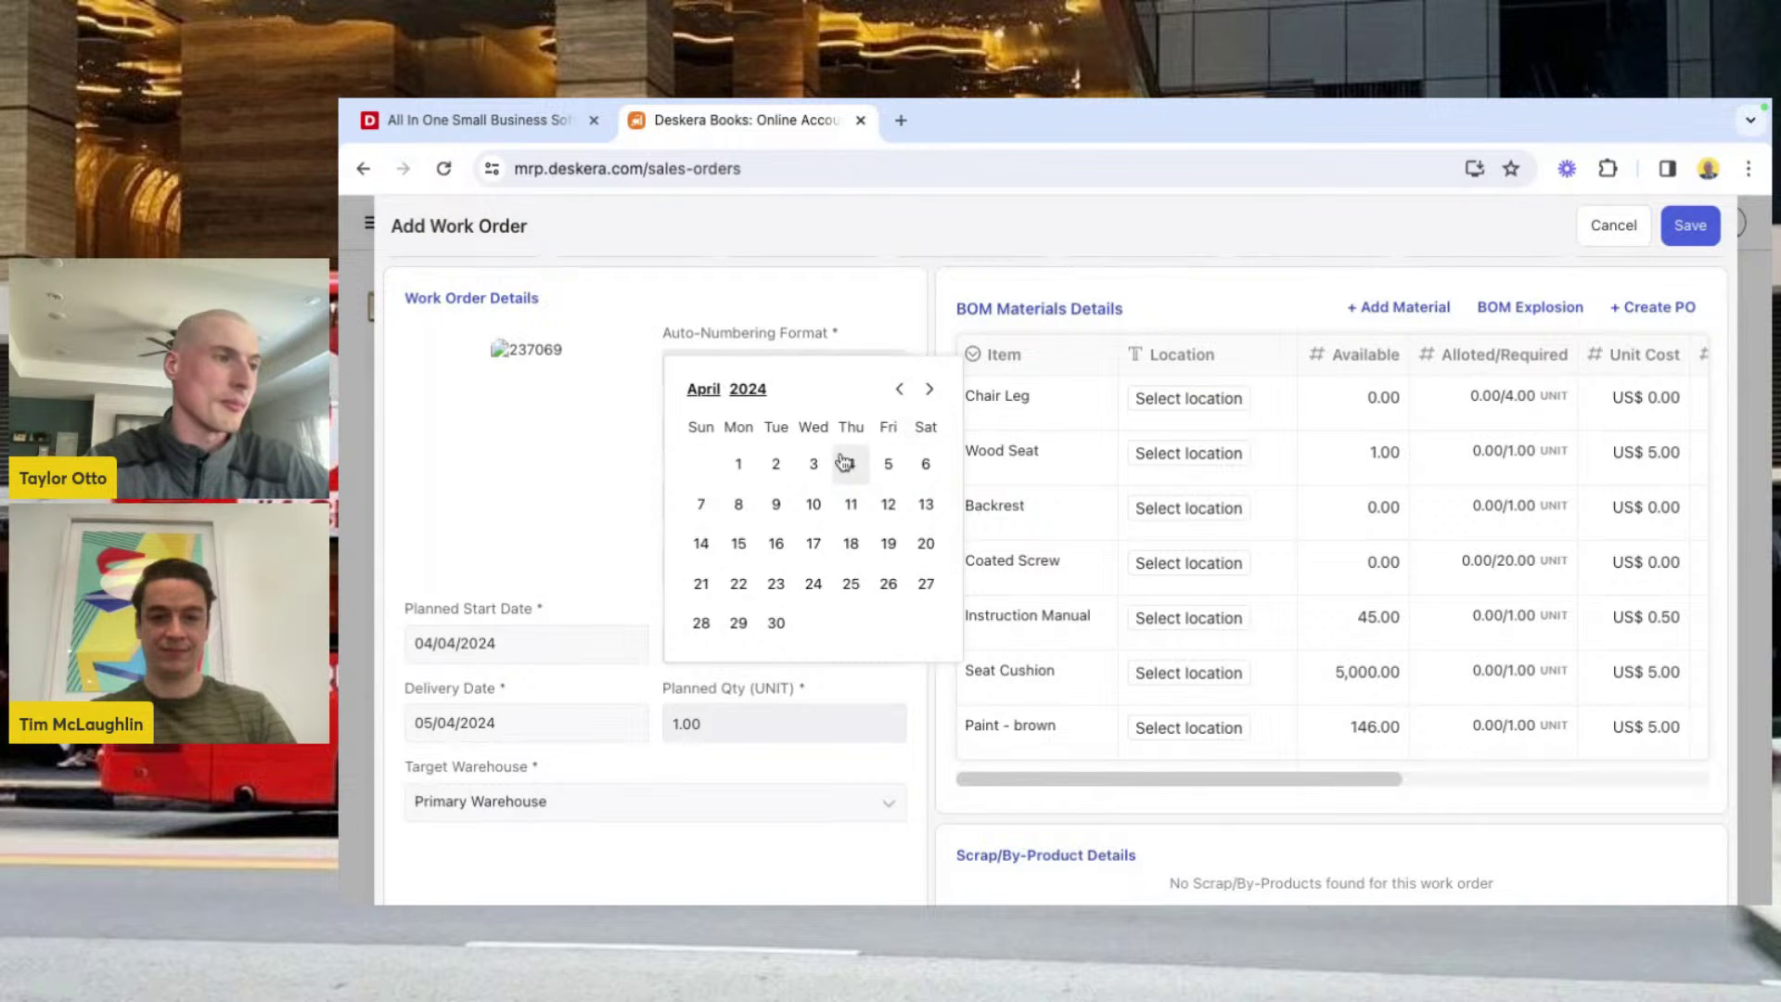
pyautogui.click(851, 506)
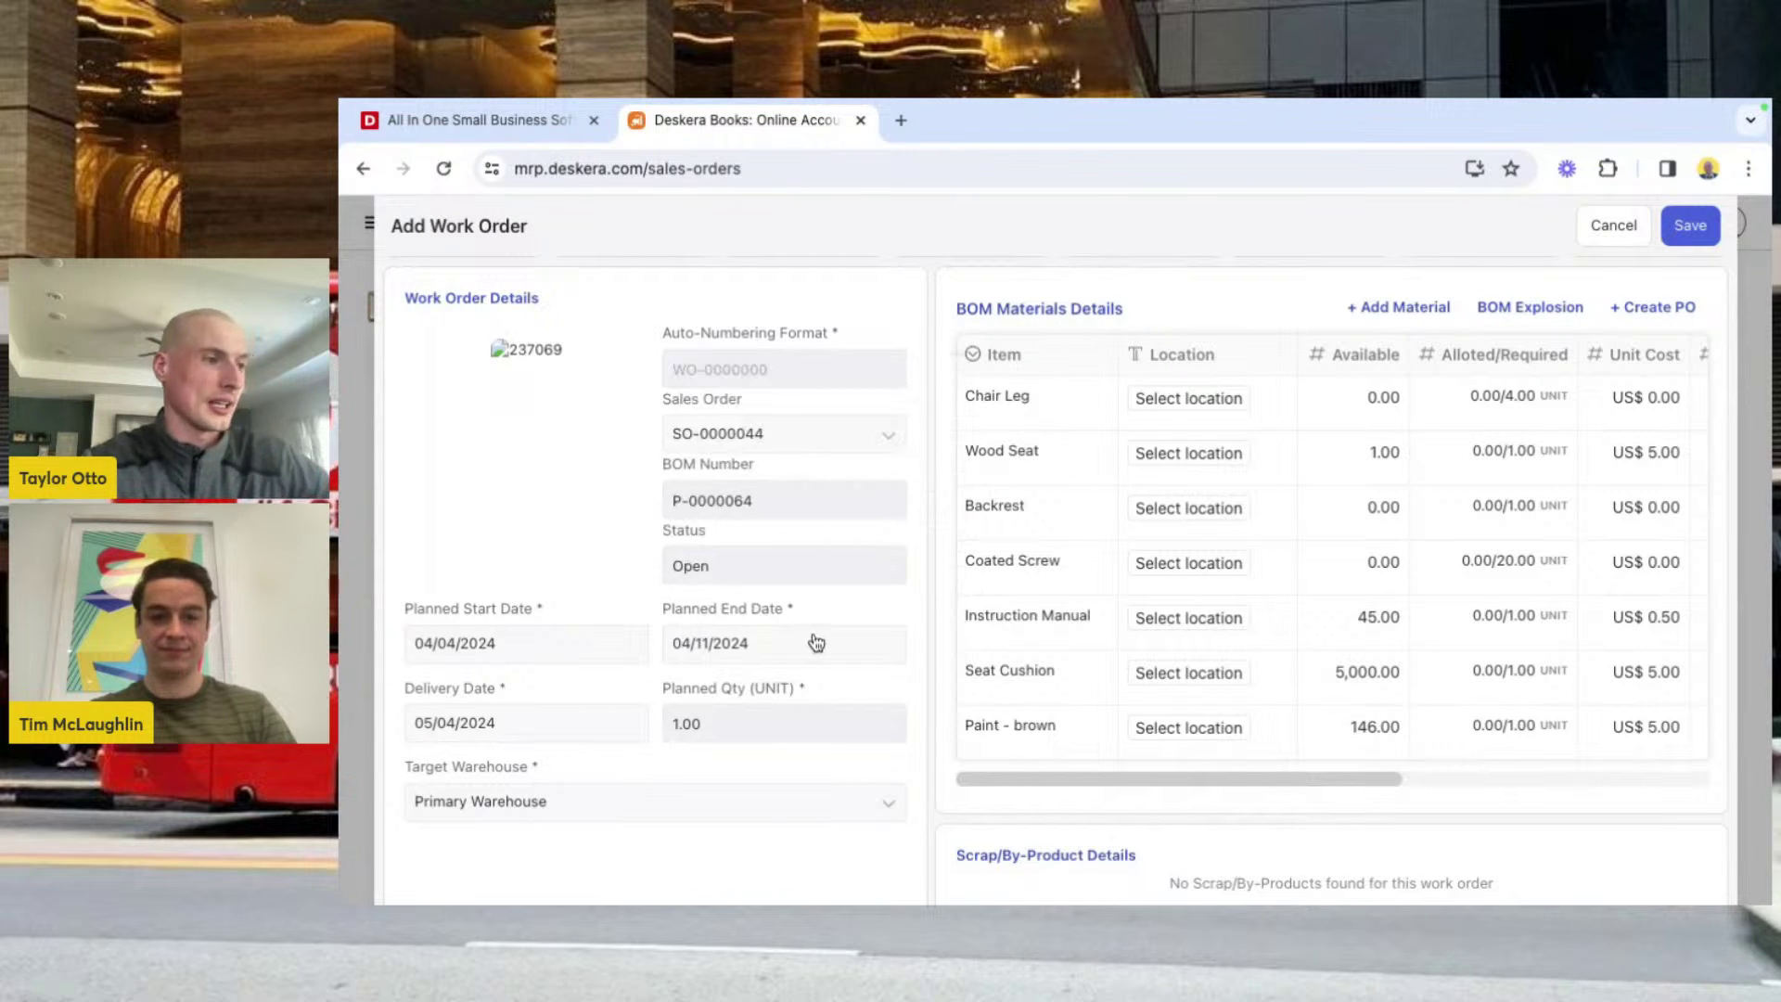
pyautogui.click(473, 728)
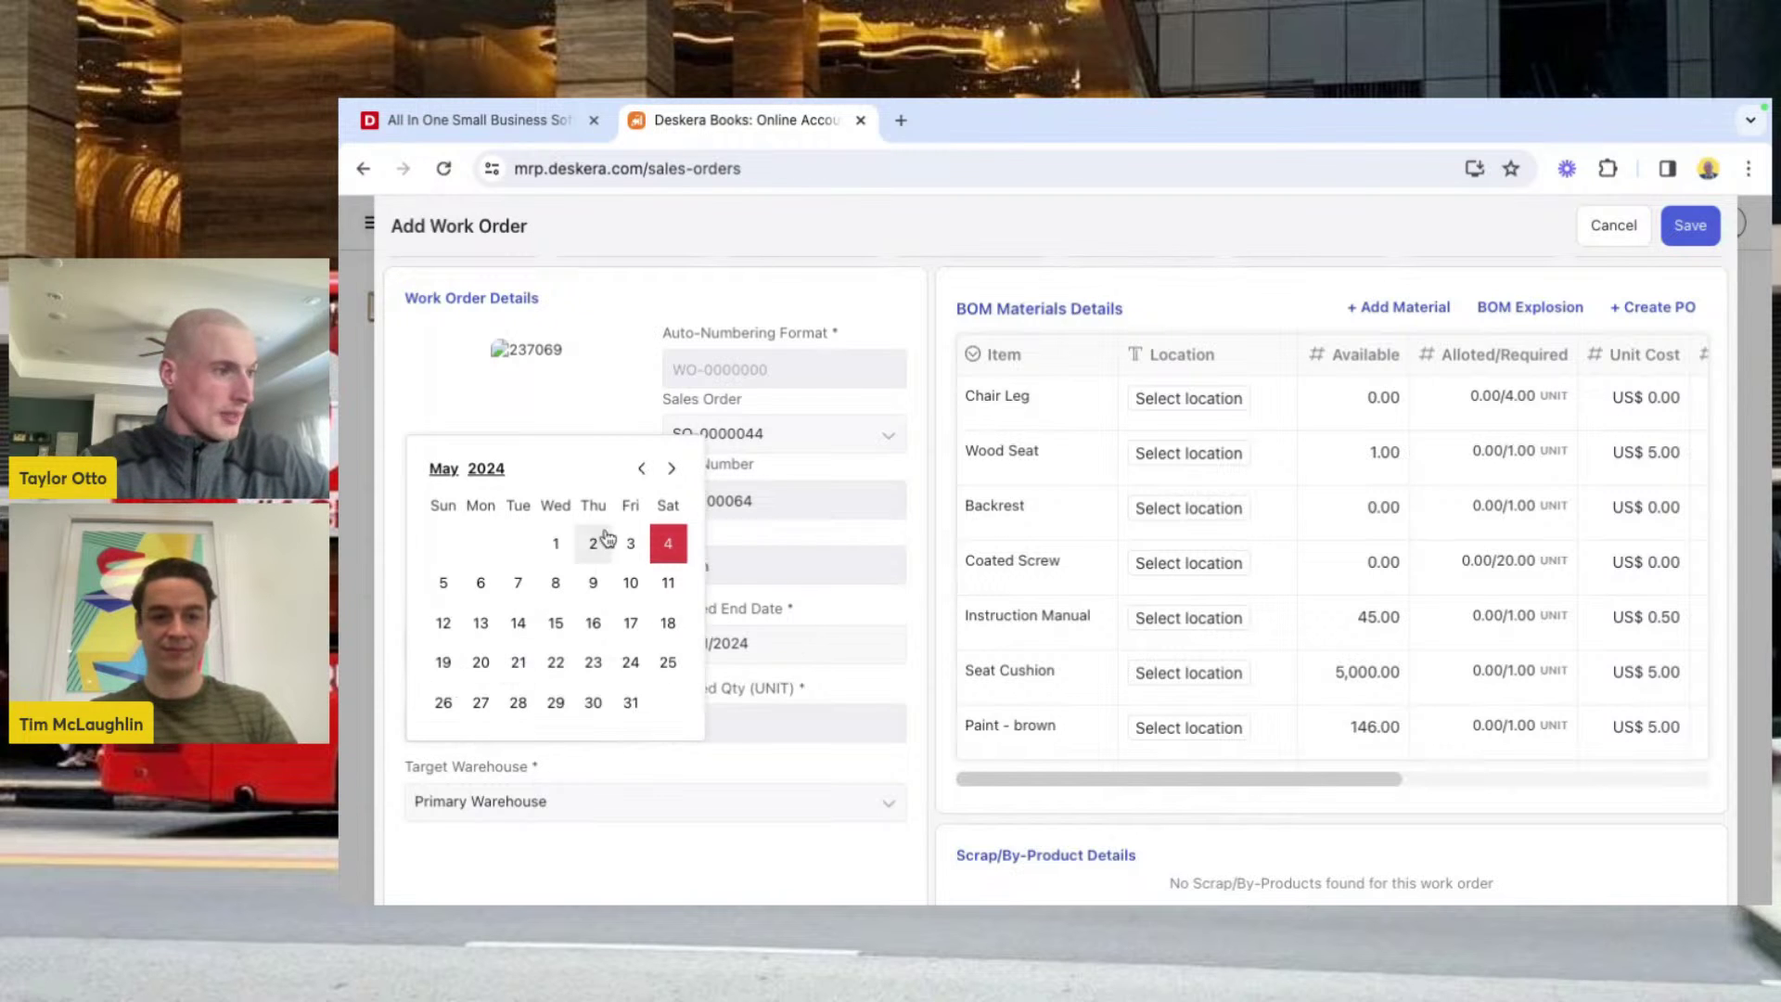
pyautogui.click(650, 467)
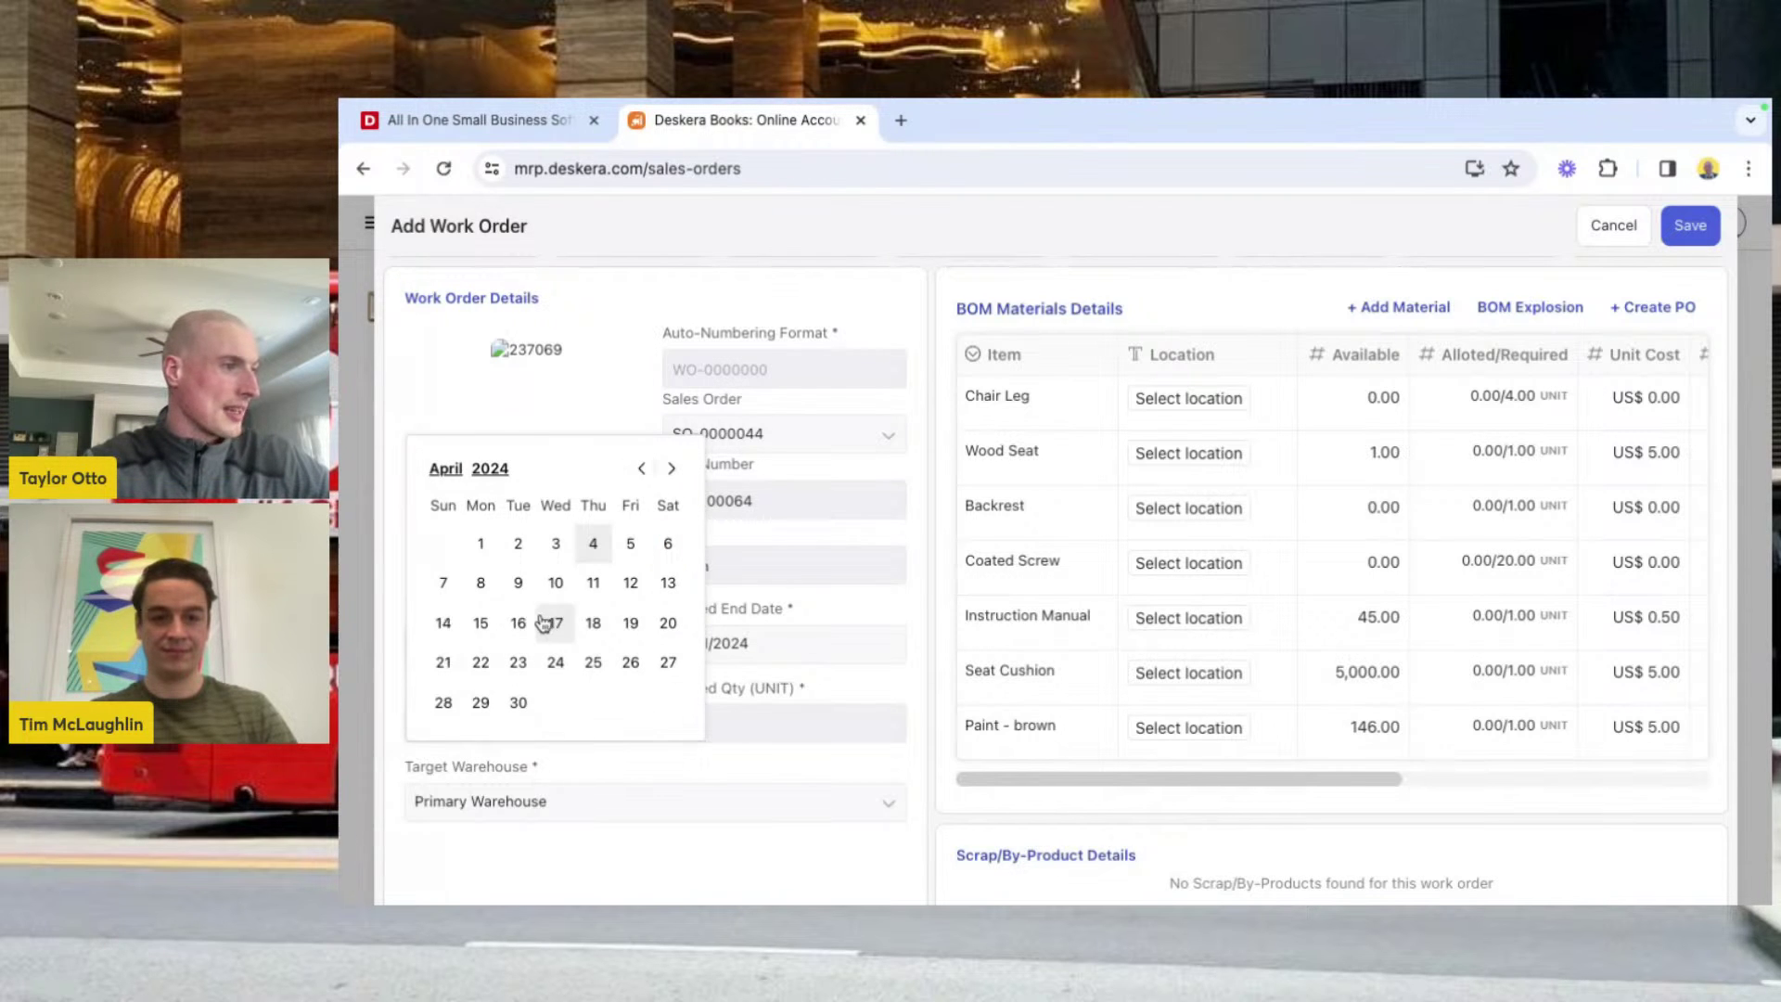
pyautogui.click(480, 624)
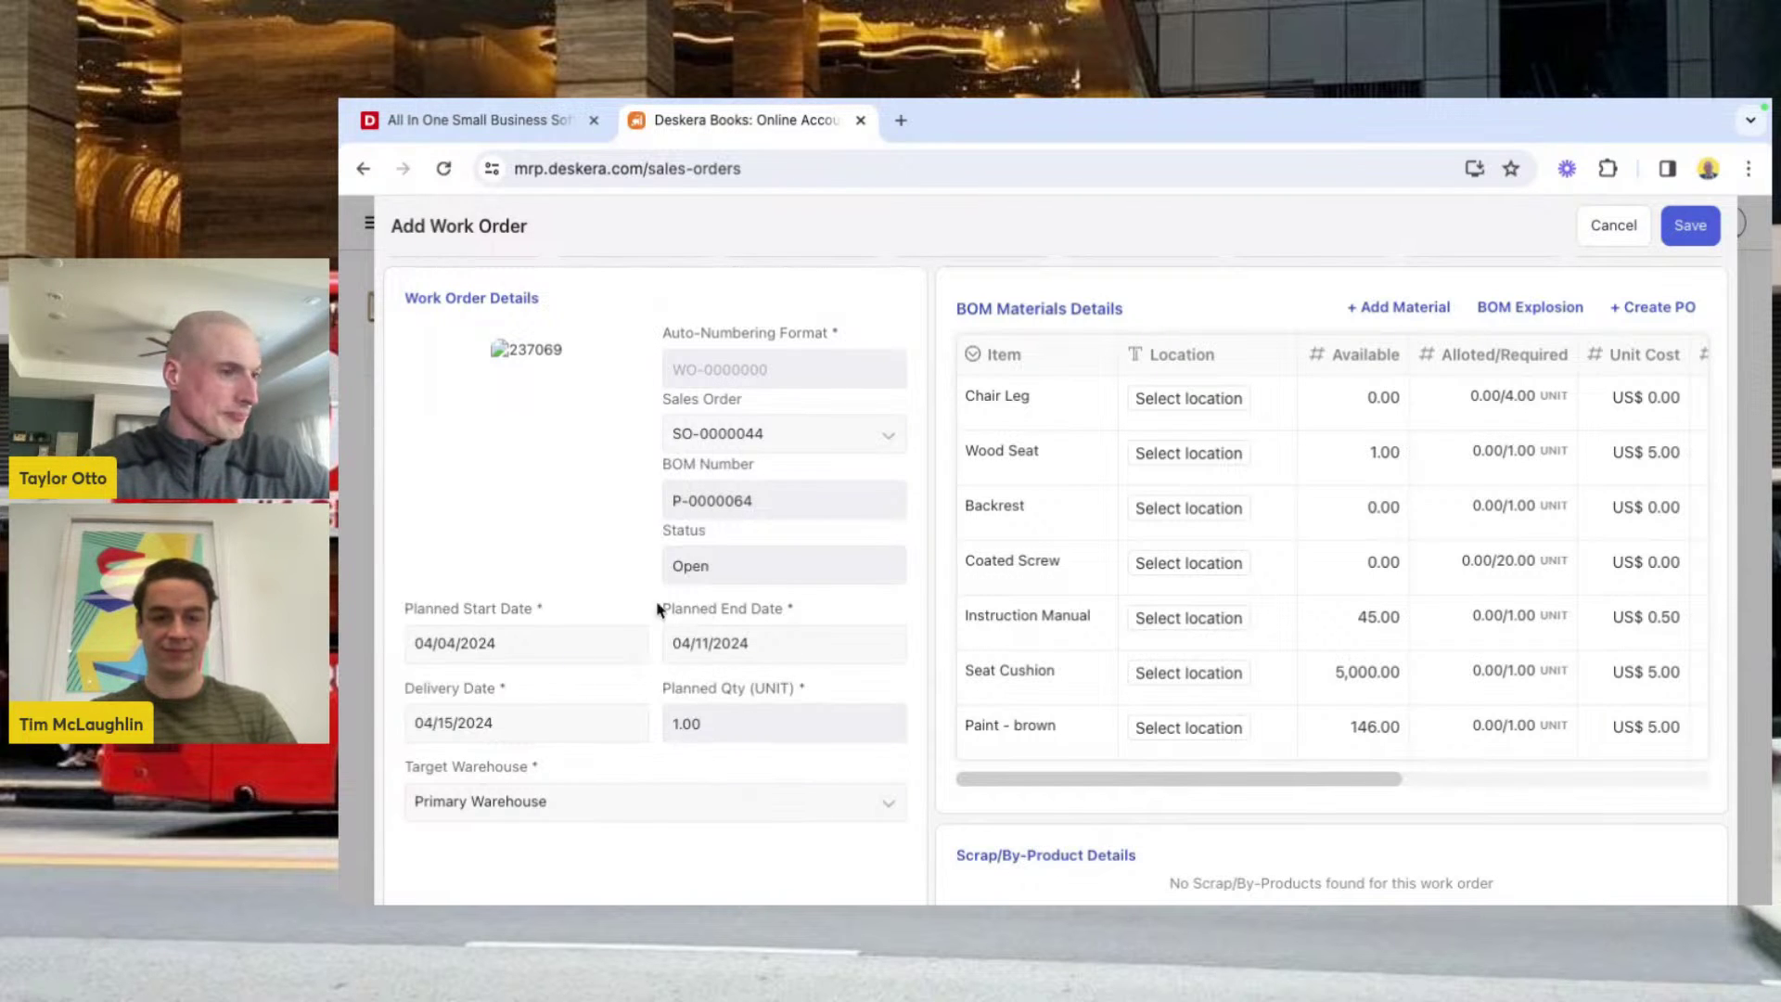
pyautogui.click(1675, 238)
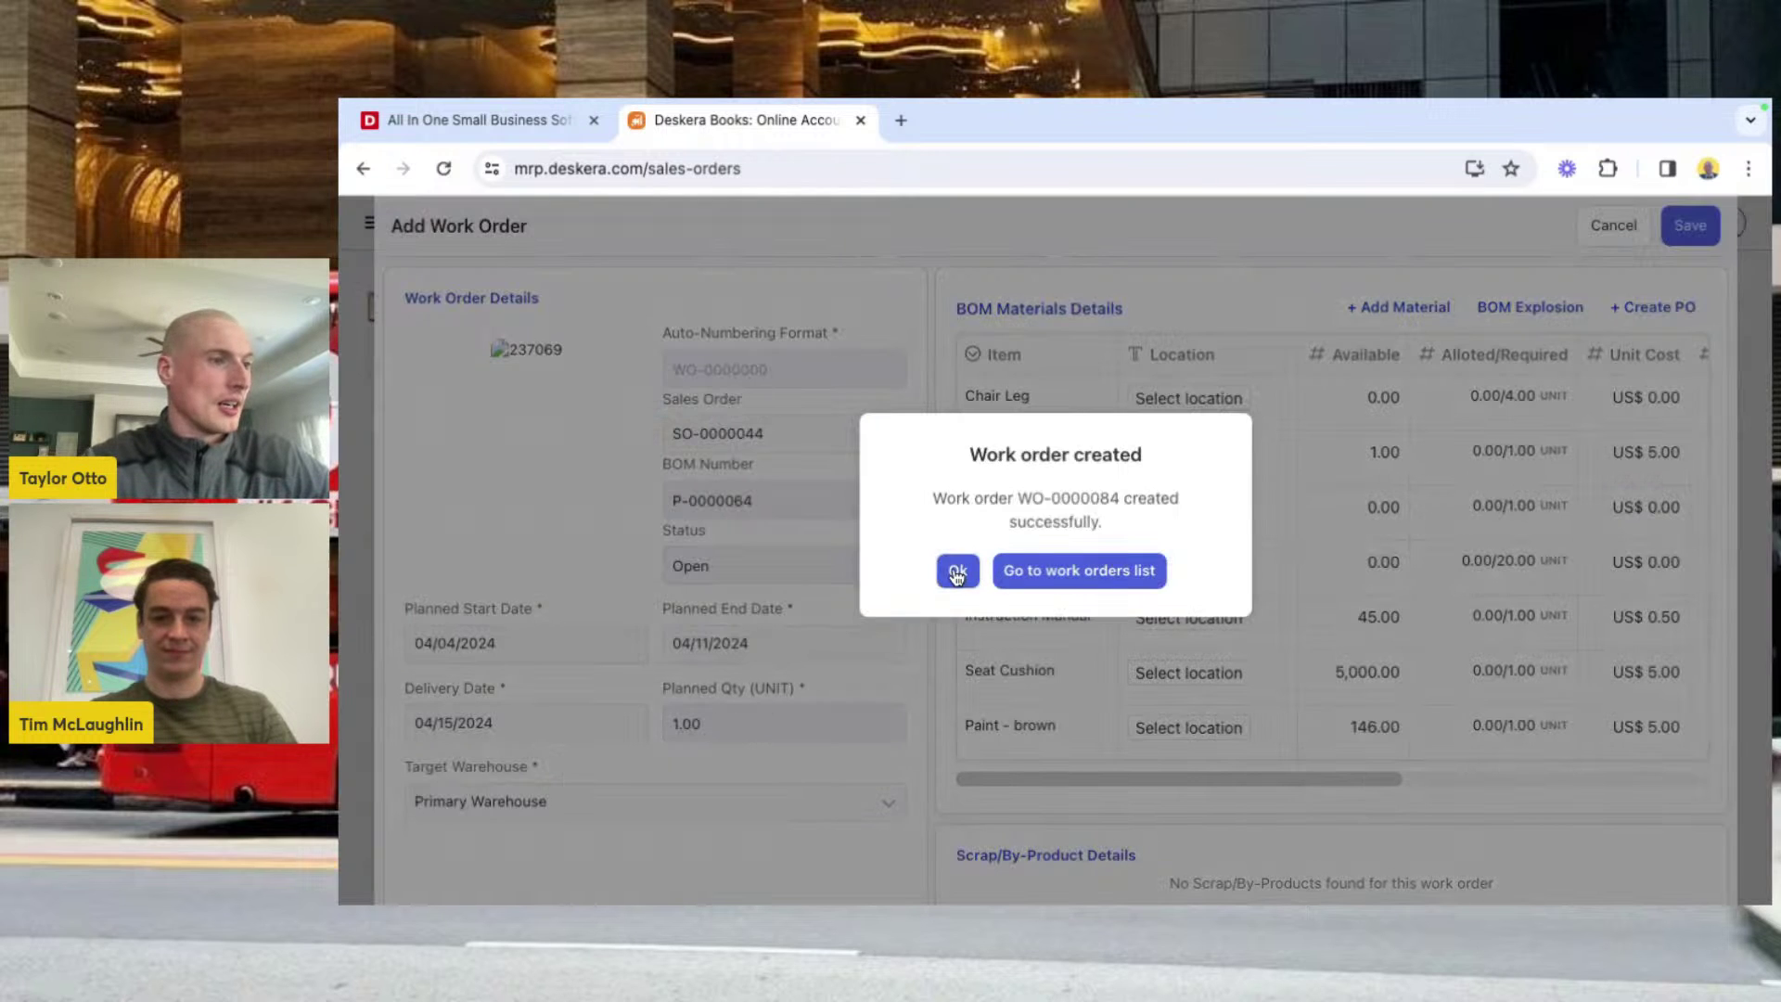
pyautogui.click(956, 576)
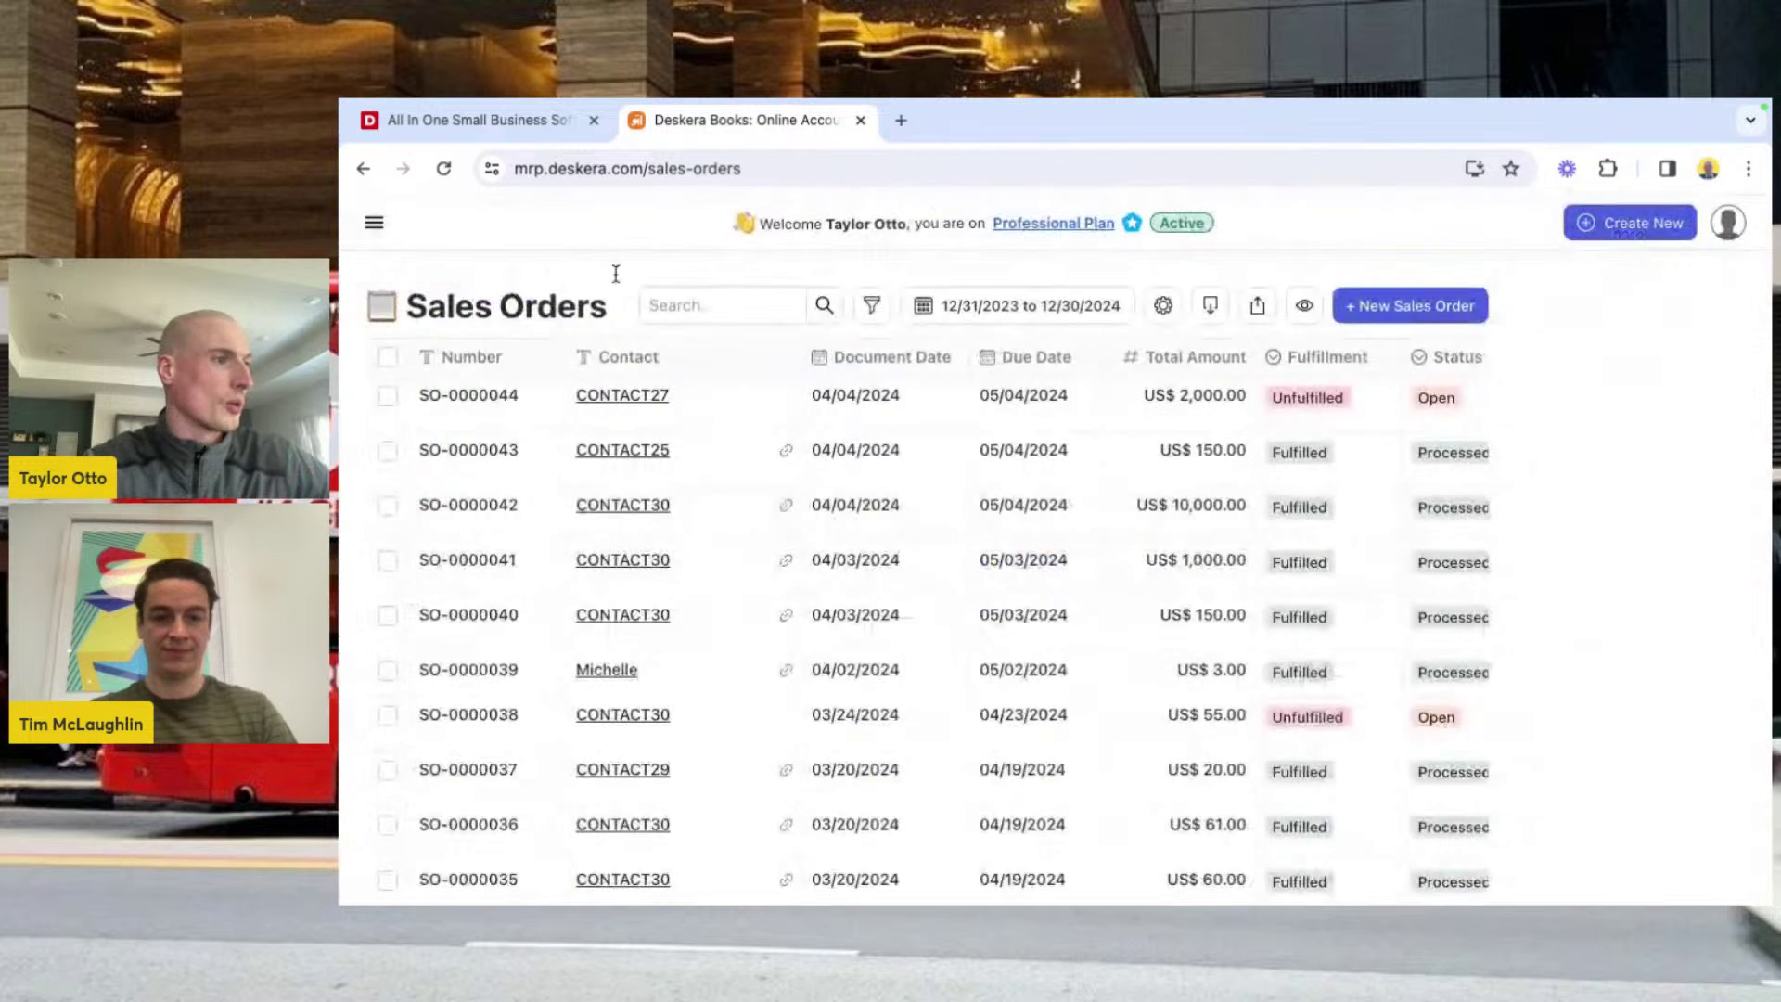
# Step: Open work order WO-0000084 for editing from the MRP Work Orders list
pyautogui.click(372, 236)
pyautogui.scroll(-8, 399, 594)
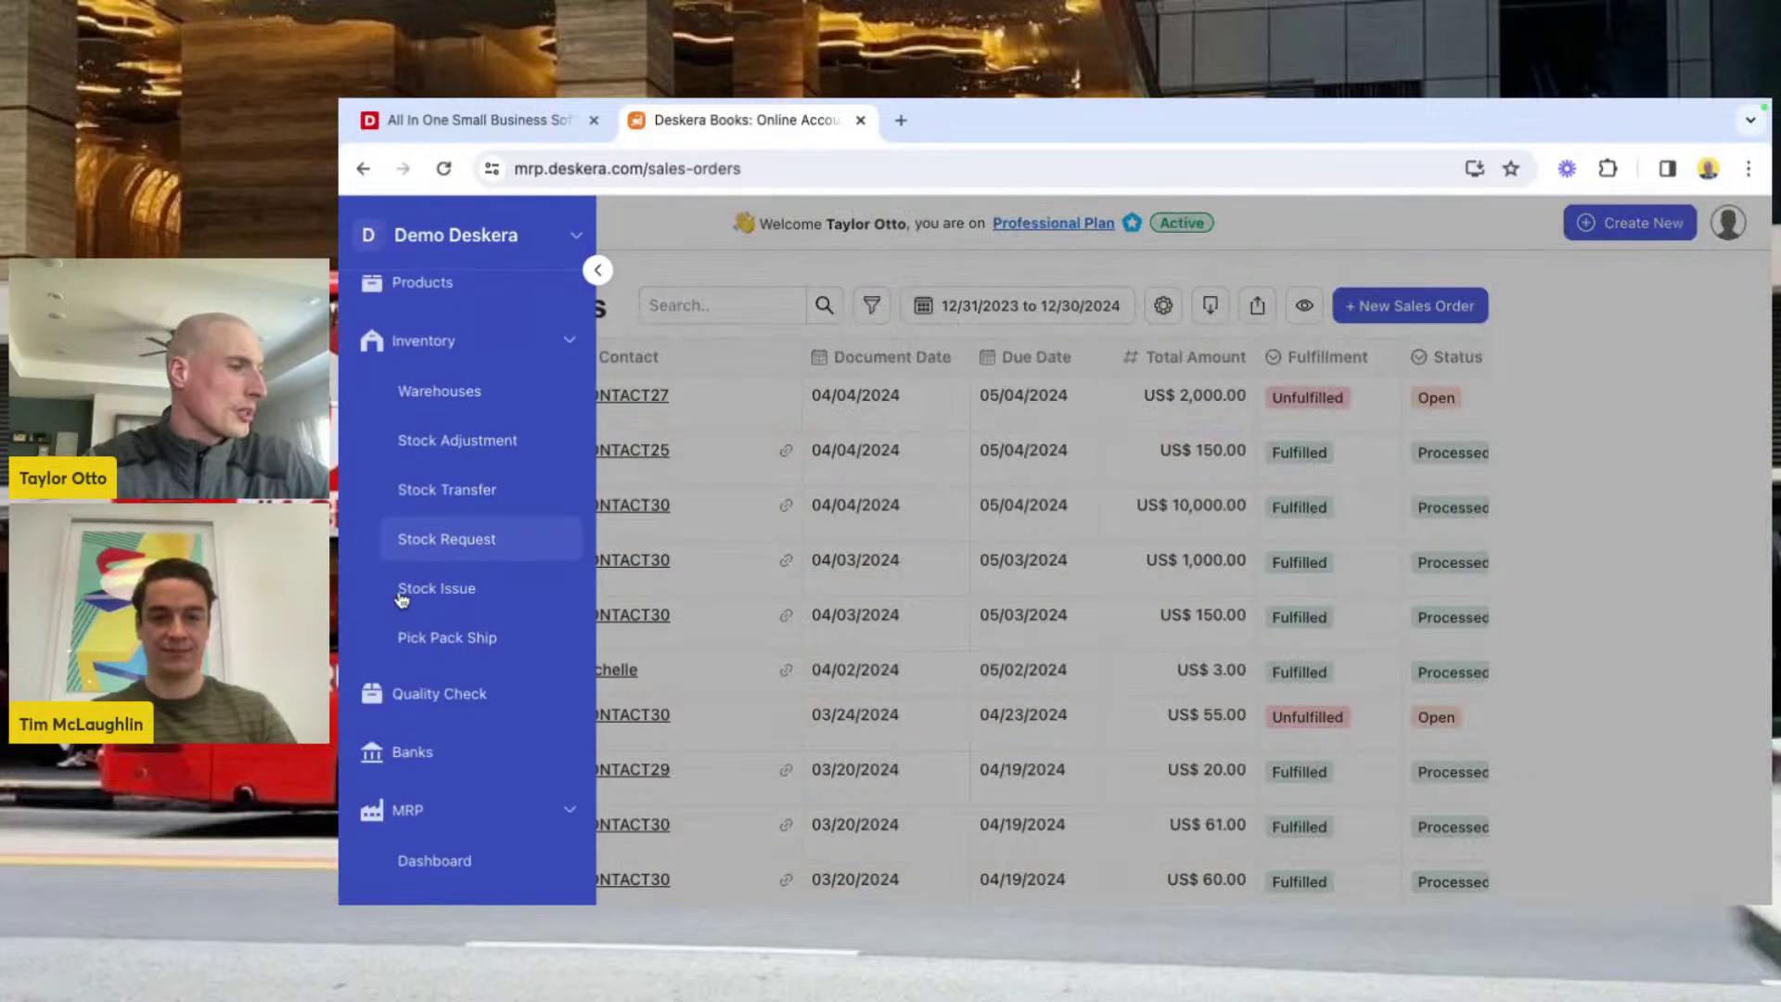
pyautogui.click(440, 656)
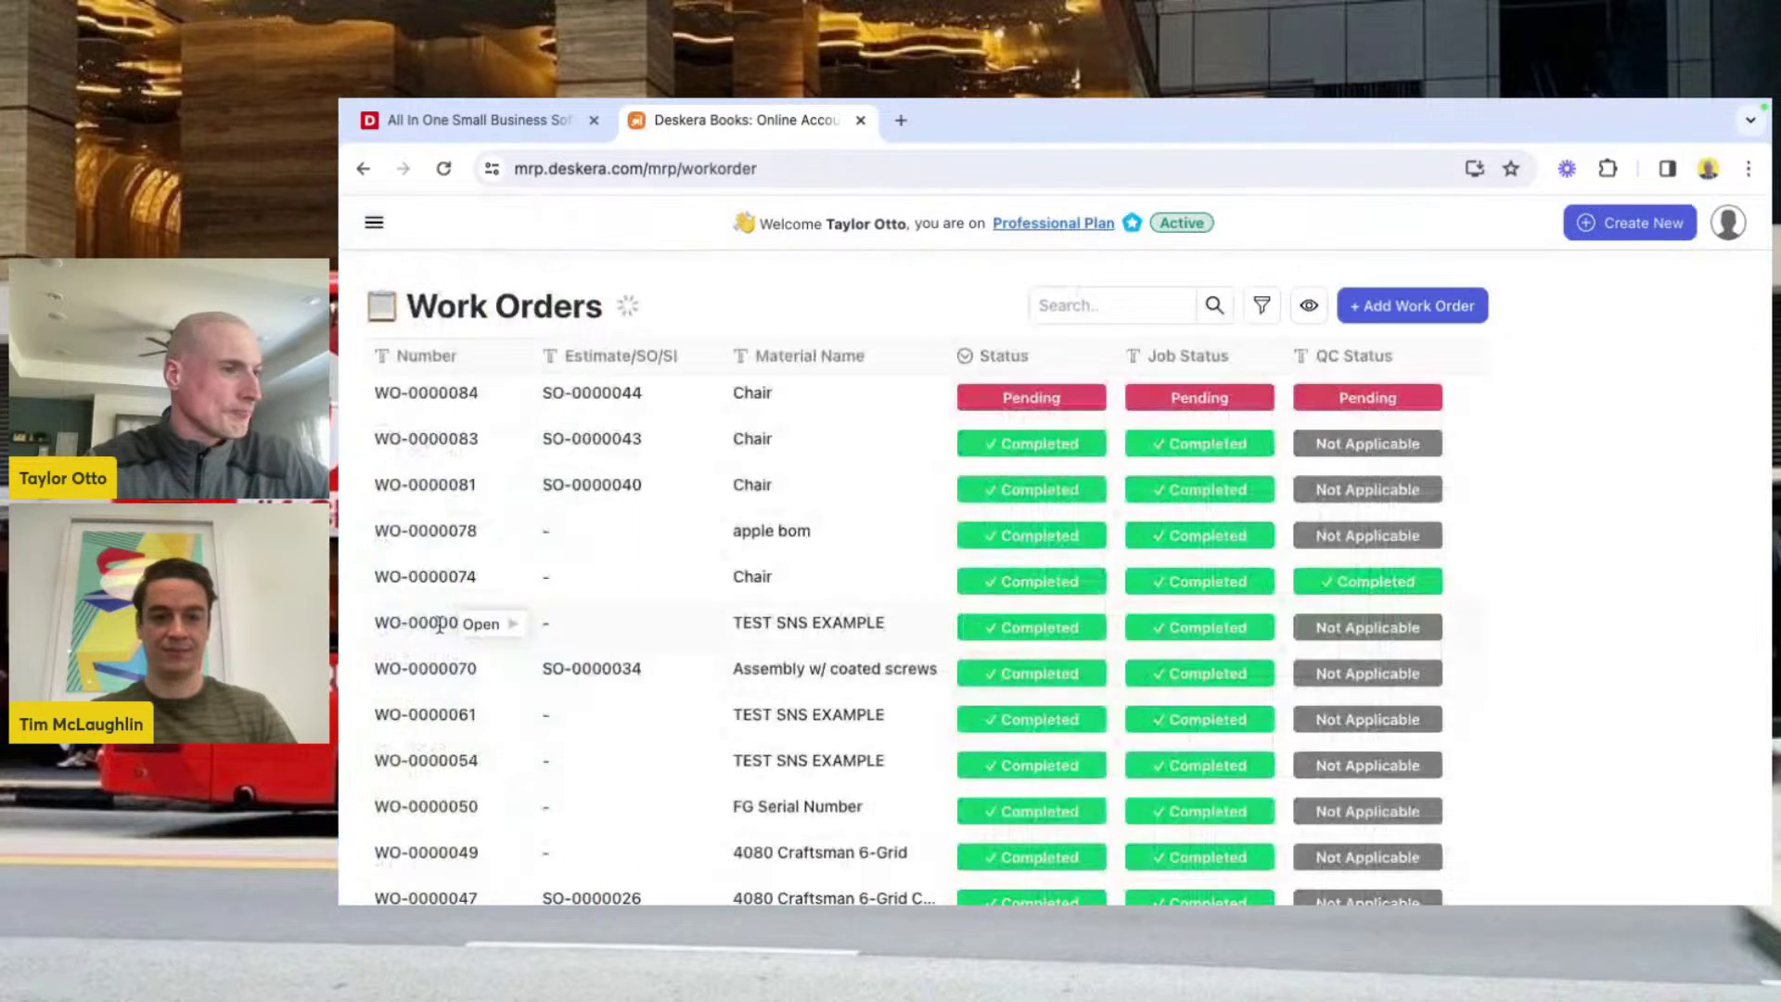
pyautogui.rightClick(833, 406)
pyautogui.click(858, 410)
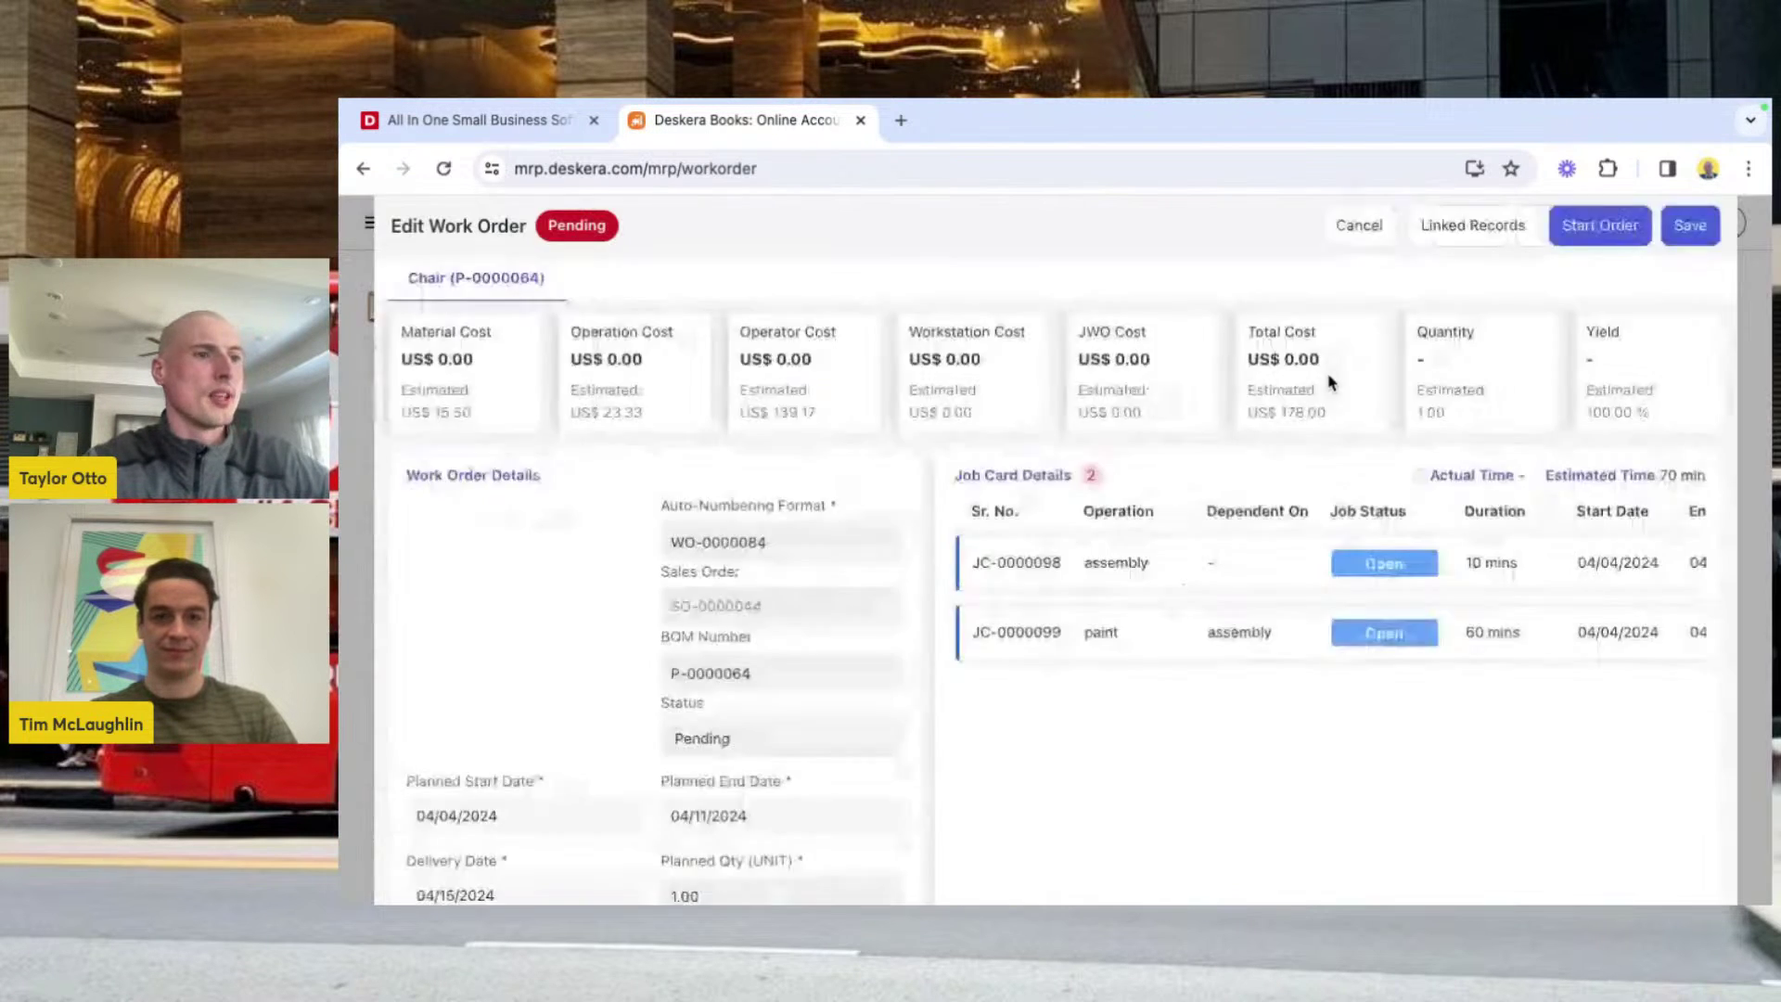
# Step: Show the work order's BOM Explosion with component availability
pyautogui.scroll(-5, 1125, 581)
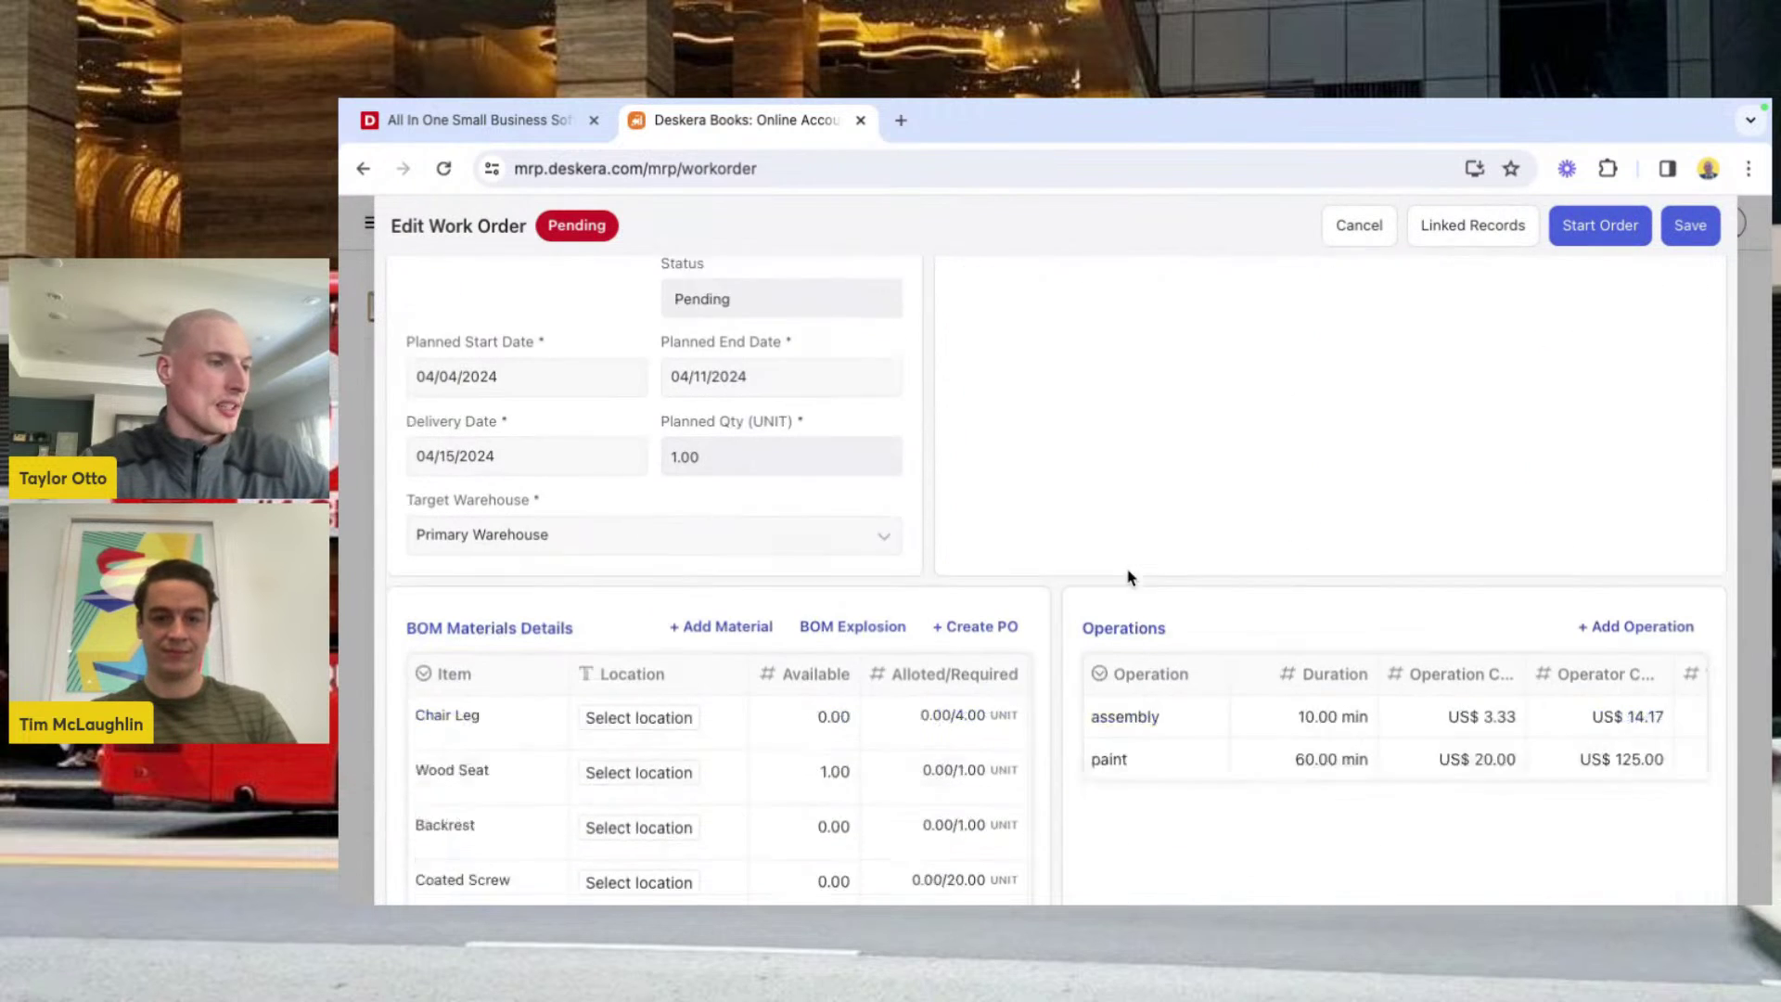
pyautogui.click(856, 575)
pyautogui.hscroll(3, 1273, 581)
pyautogui.hscroll(-2, 1273, 581)
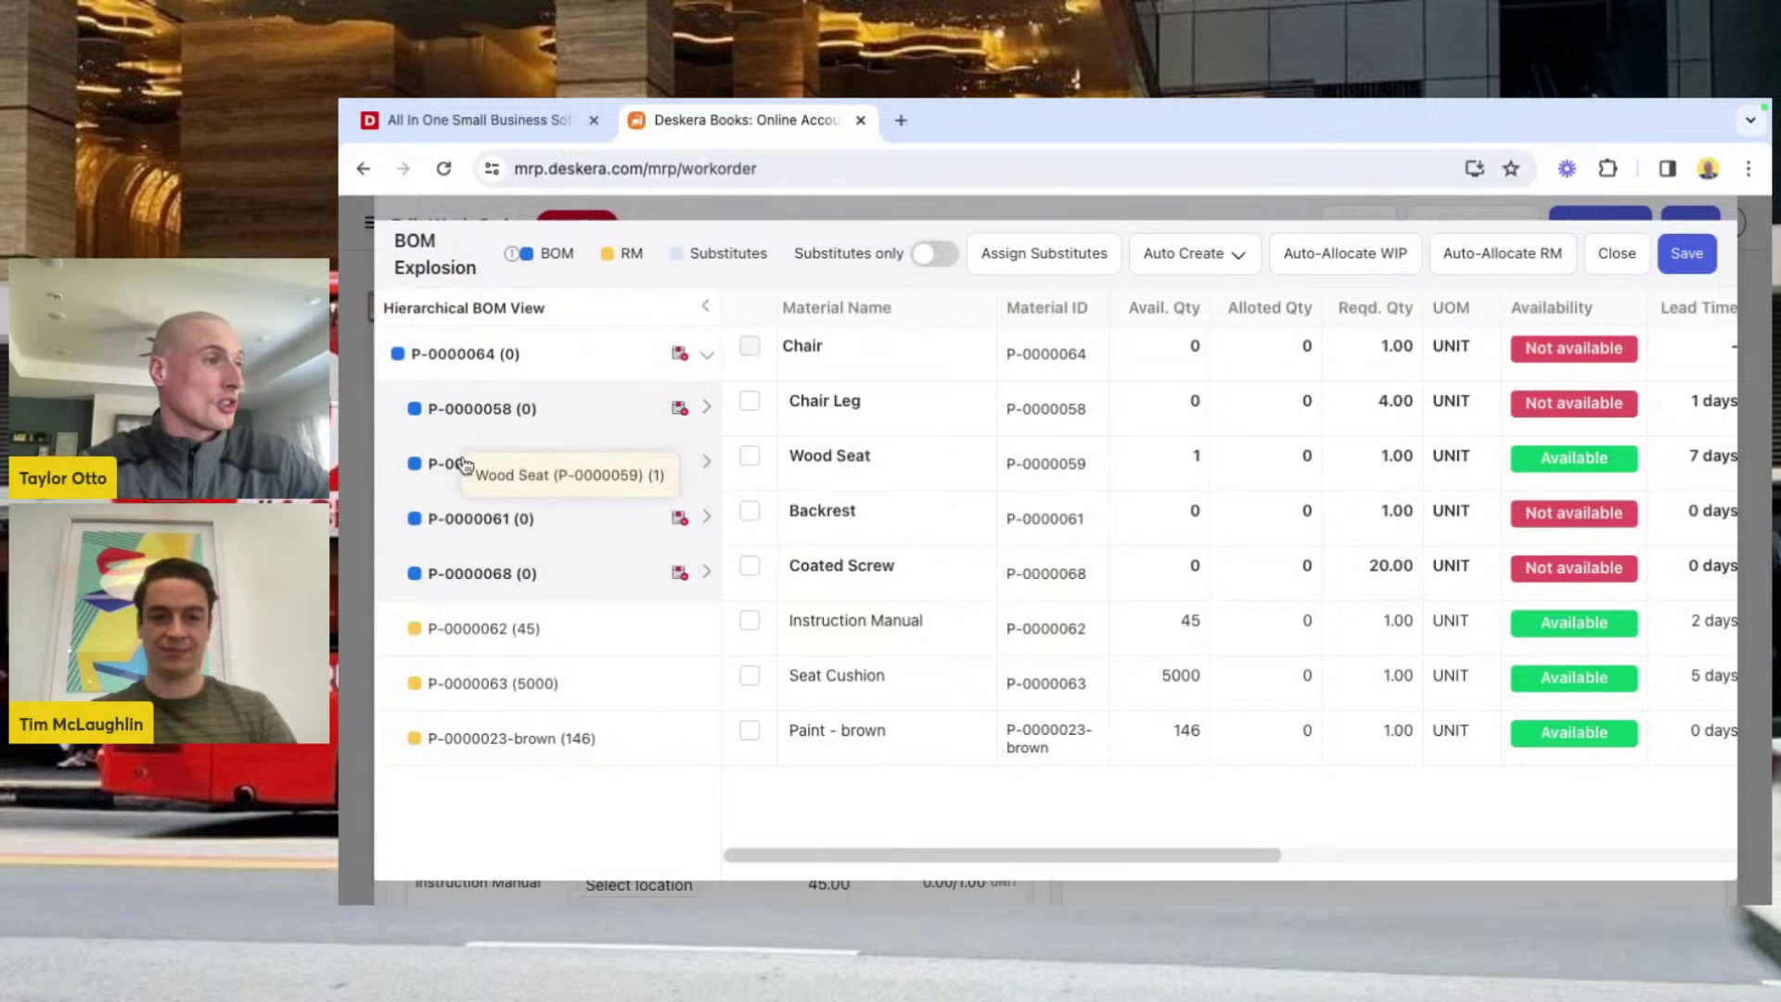
# Step: Expand sub-assemblies P-0000058, P-0000059, P-0000061 and P-0000068 to reveal their Wood and Screws materials
pyautogui.moveTo(692, 354)
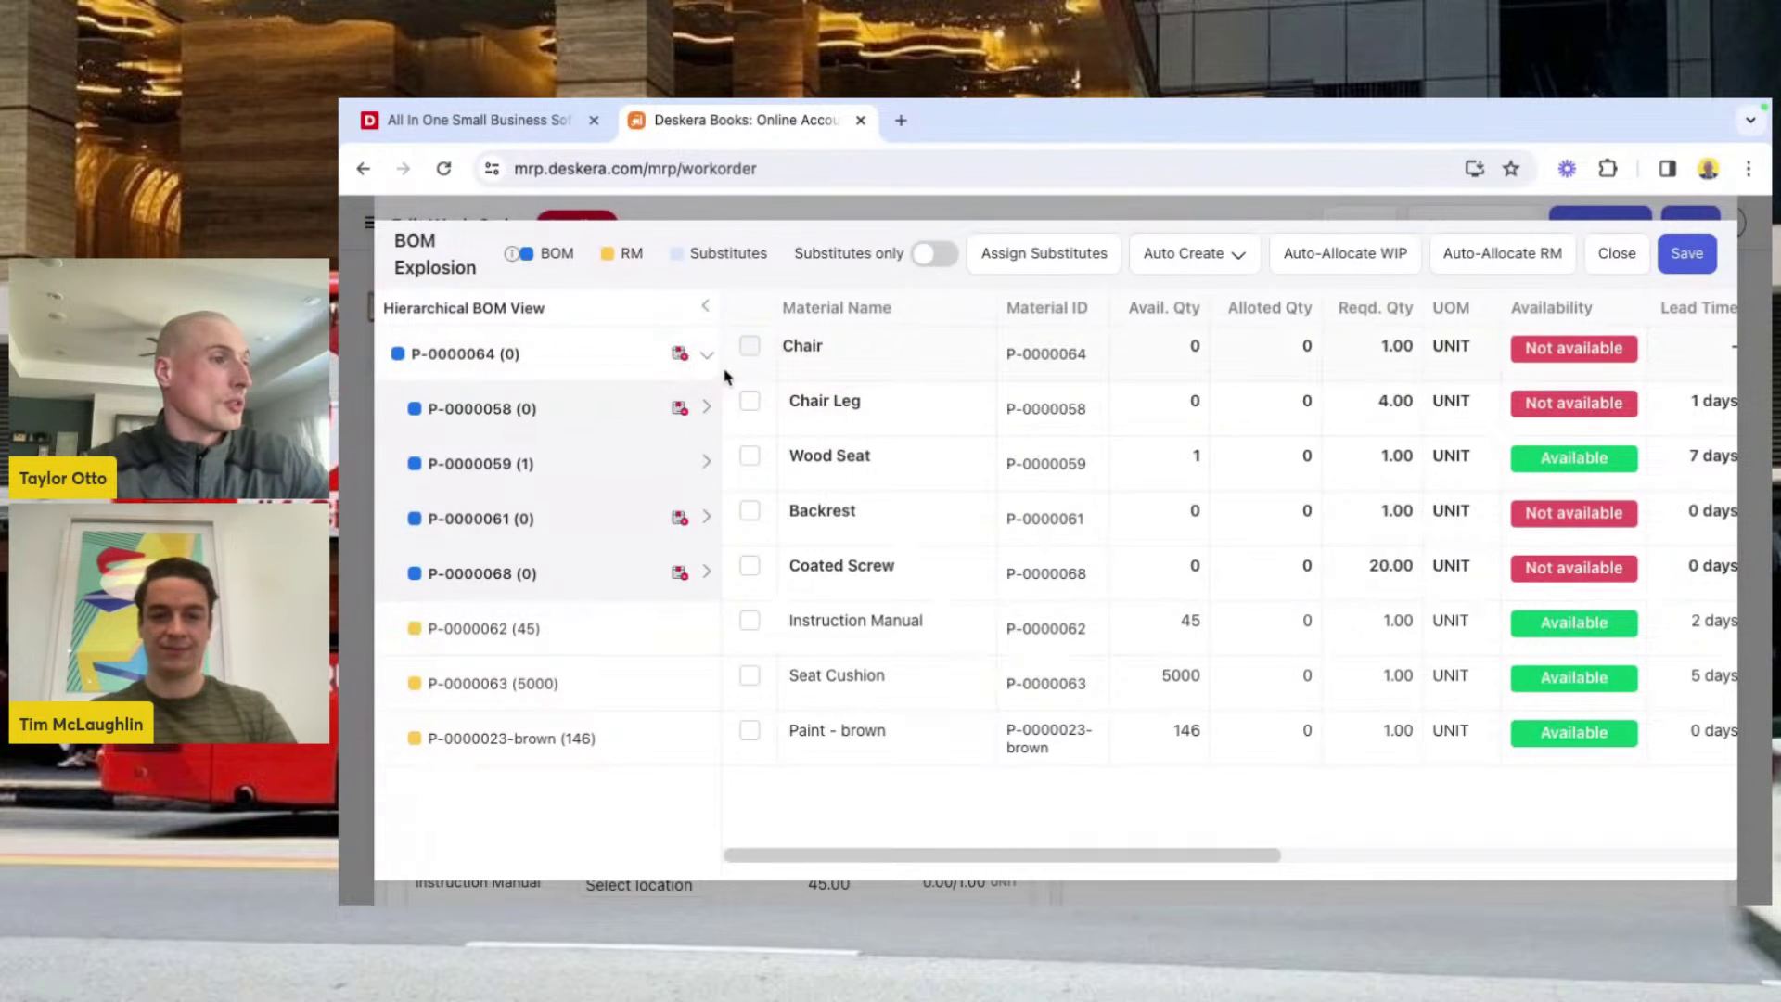
pyautogui.click(714, 414)
pyautogui.click(707, 507)
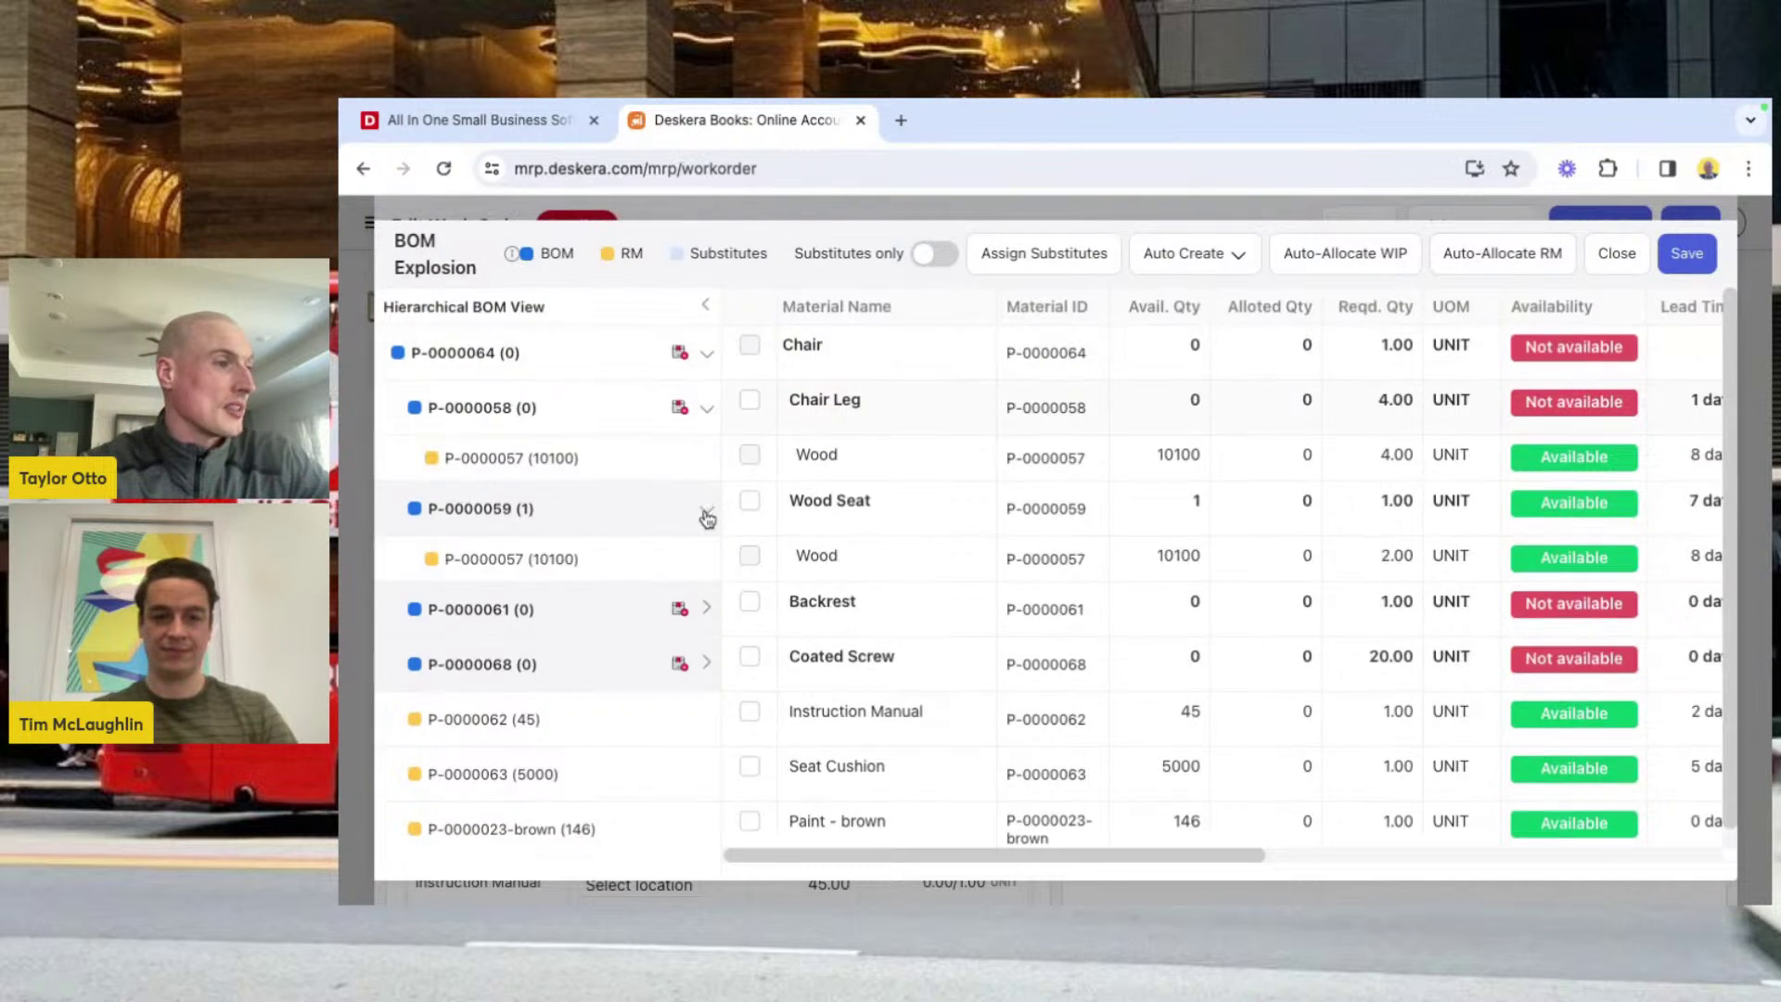
pyautogui.click(708, 612)
pyautogui.click(708, 711)
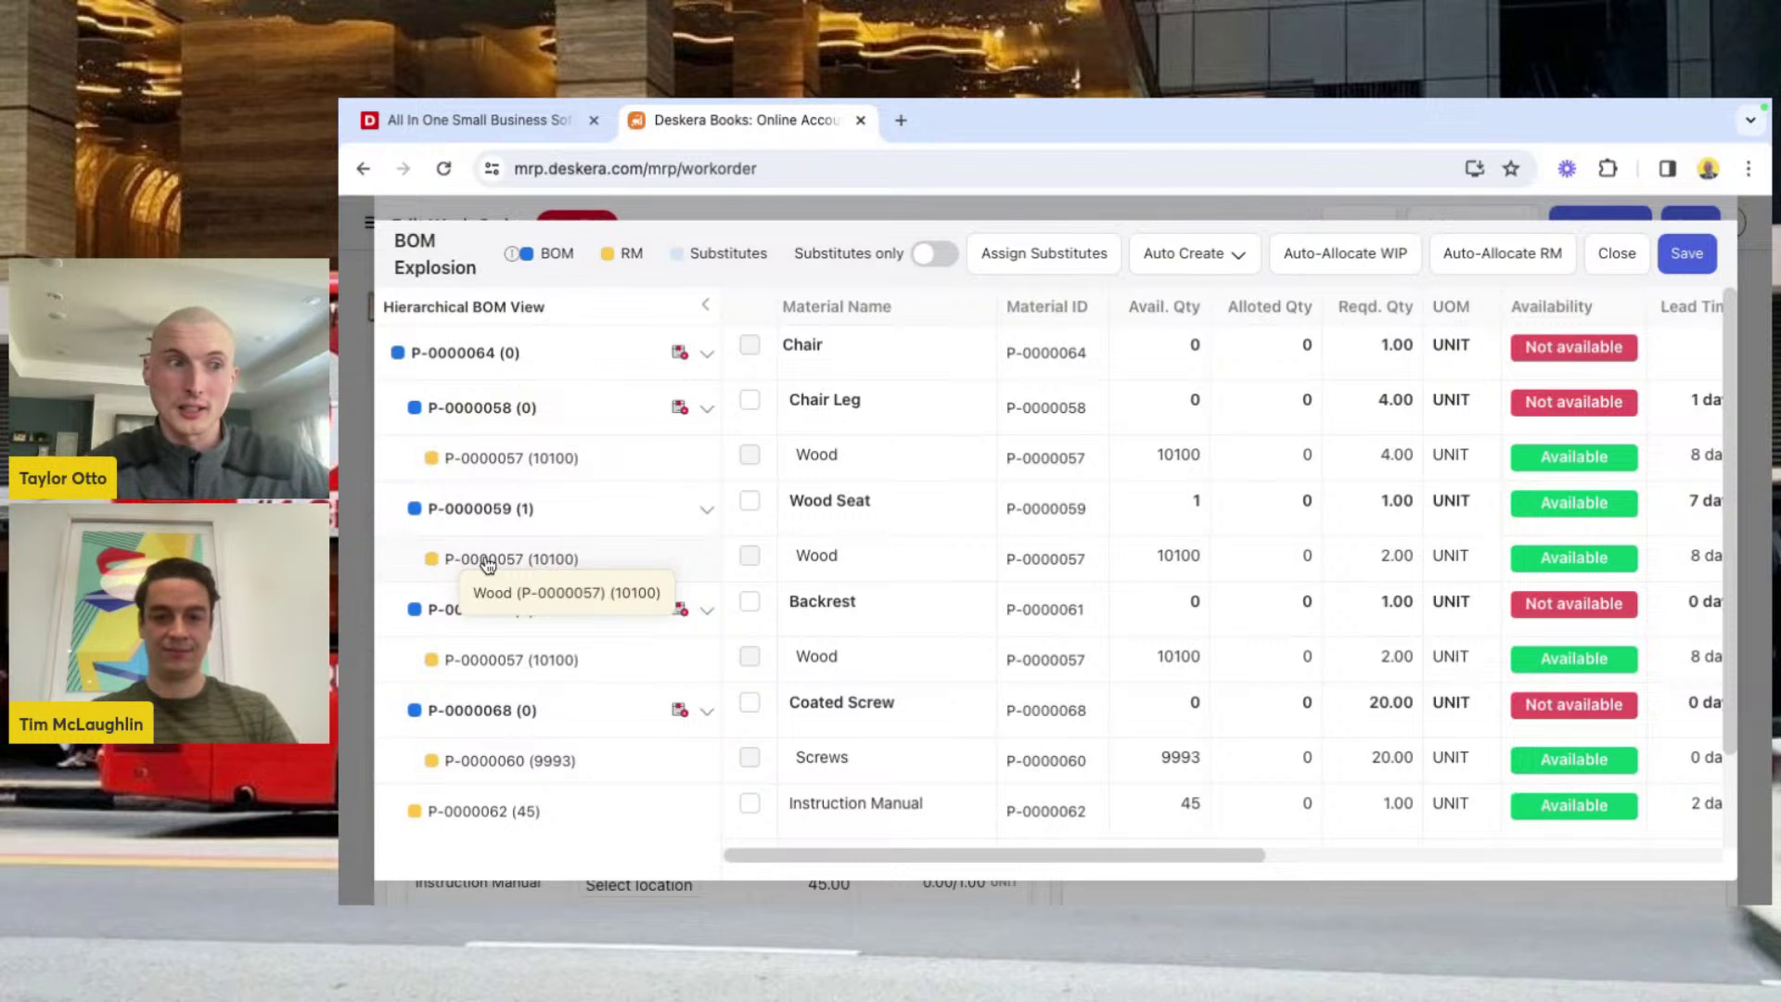
pyautogui.hscroll(5, 1030, 409)
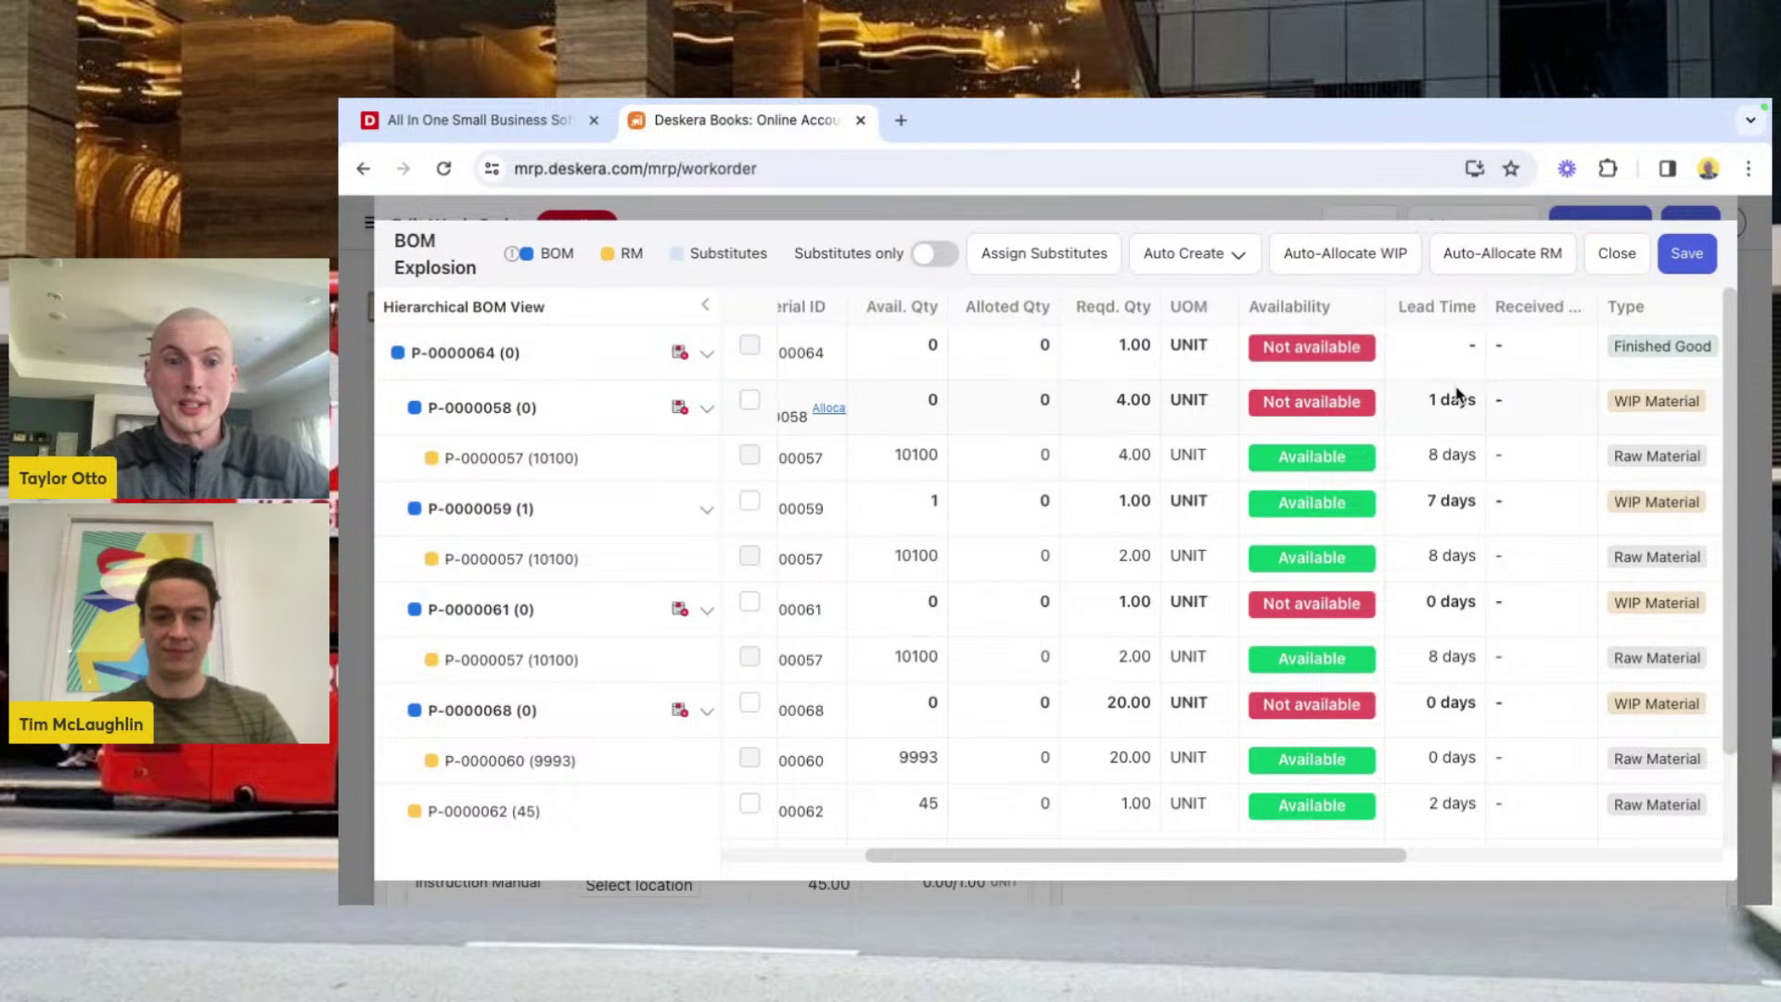
pyautogui.hscroll(-2, 1456, 394)
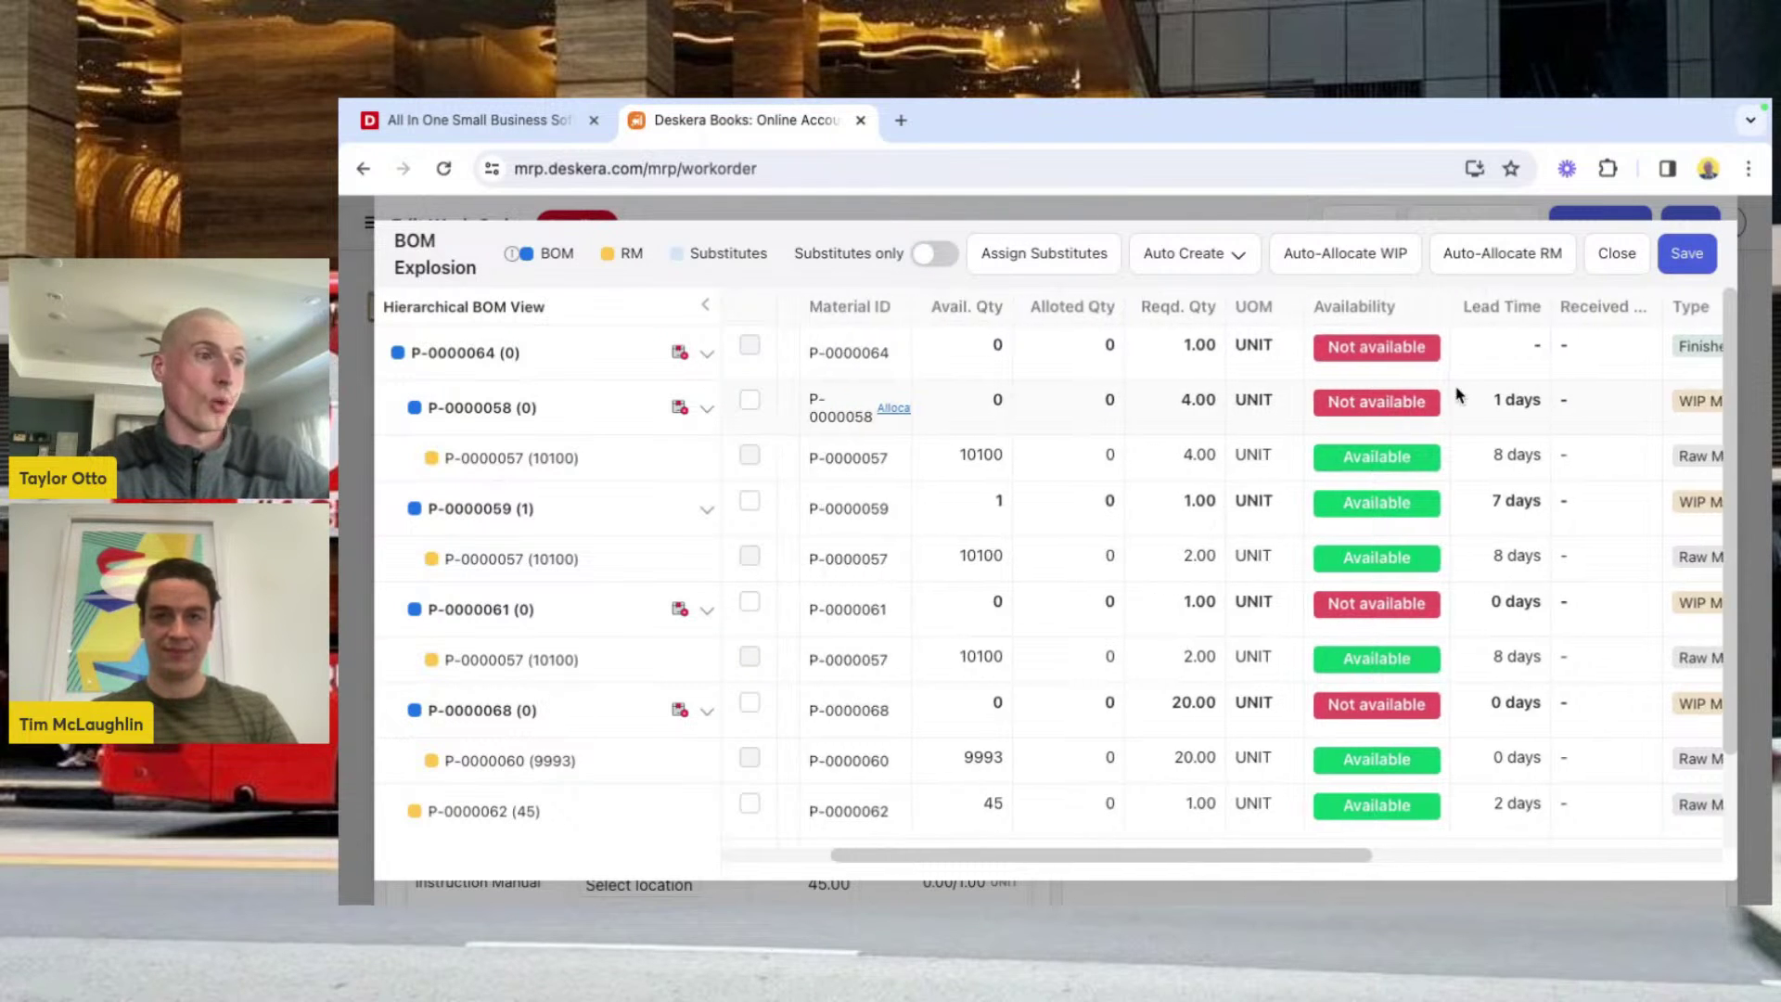
pyautogui.hscroll(3, 1461, 393)
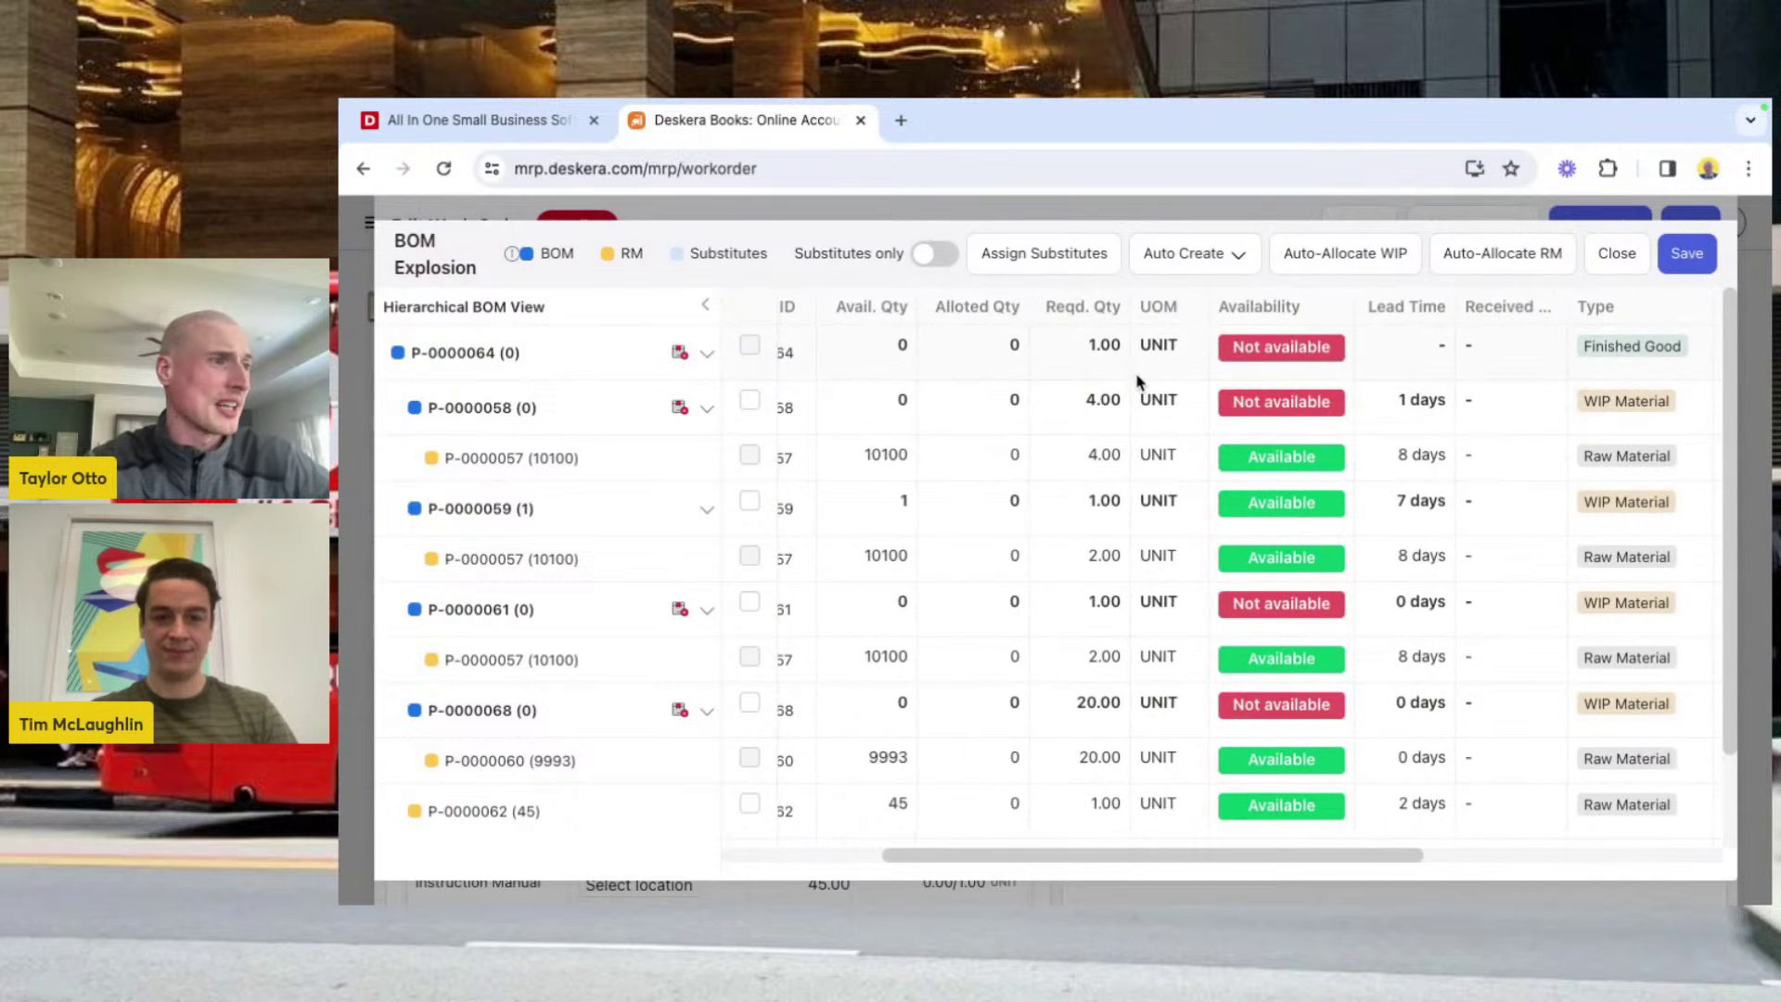
pyautogui.hscroll(-3, 1139, 380)
pyautogui.hscroll(5, 1272, 385)
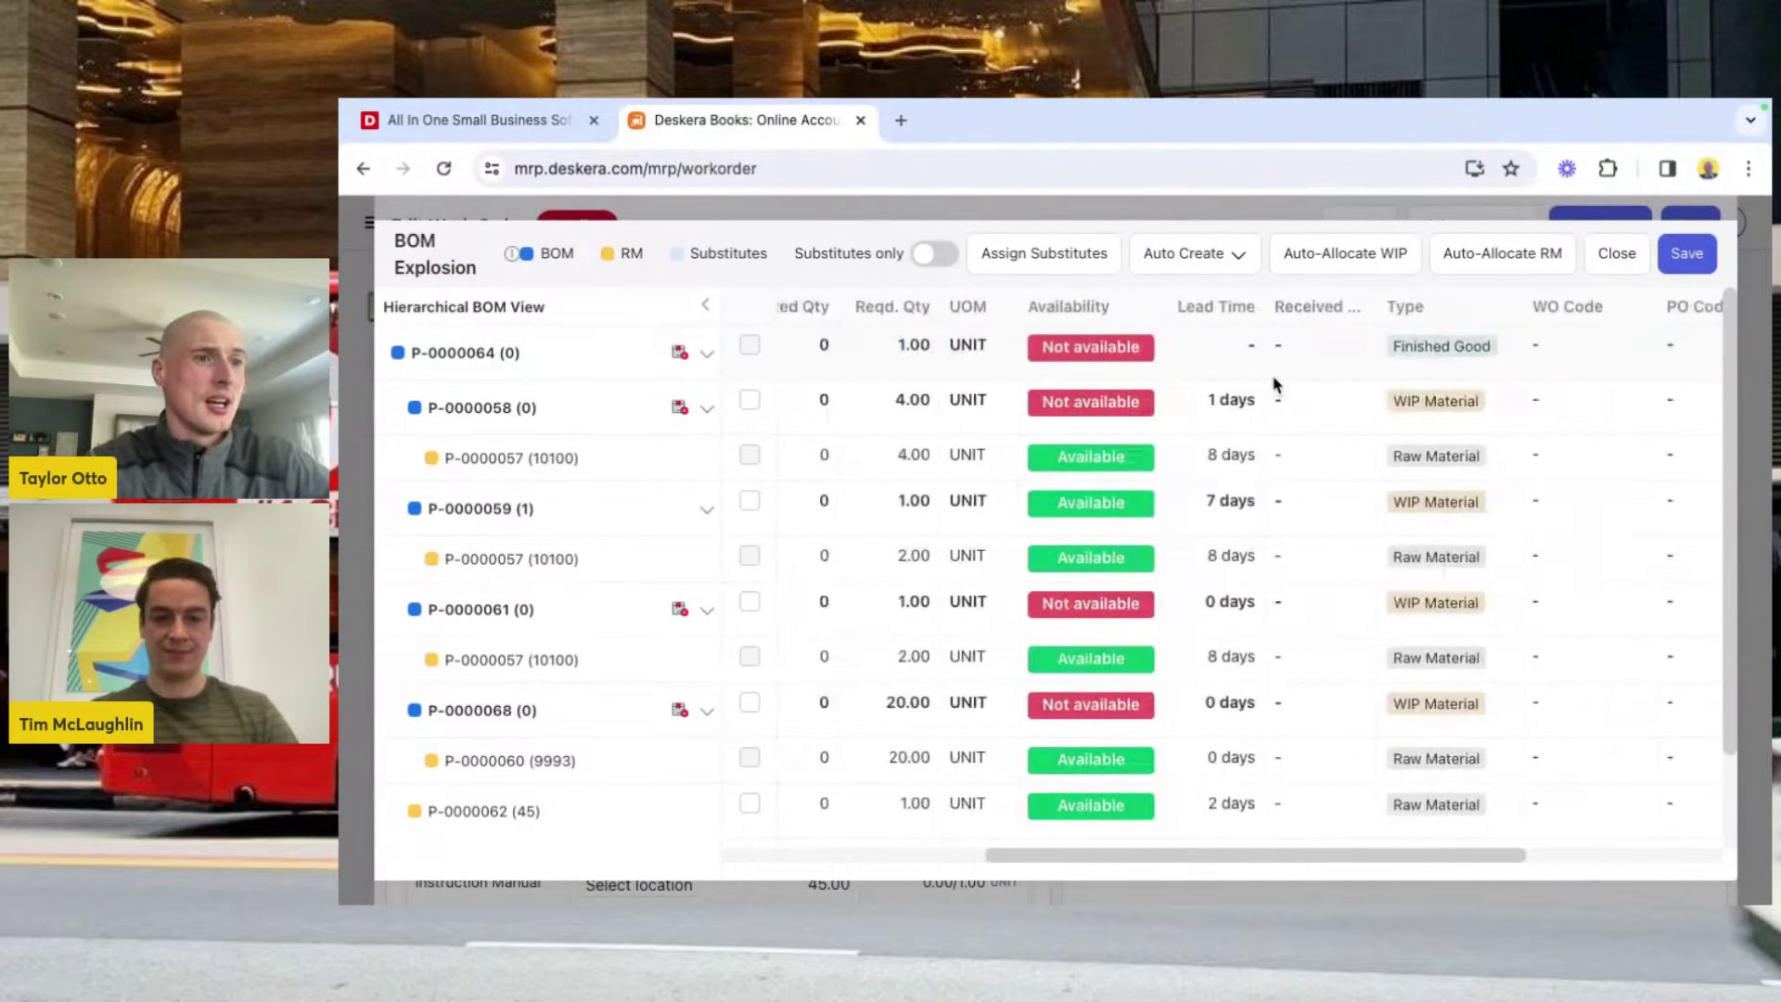
pyautogui.hscroll(3, 1273, 384)
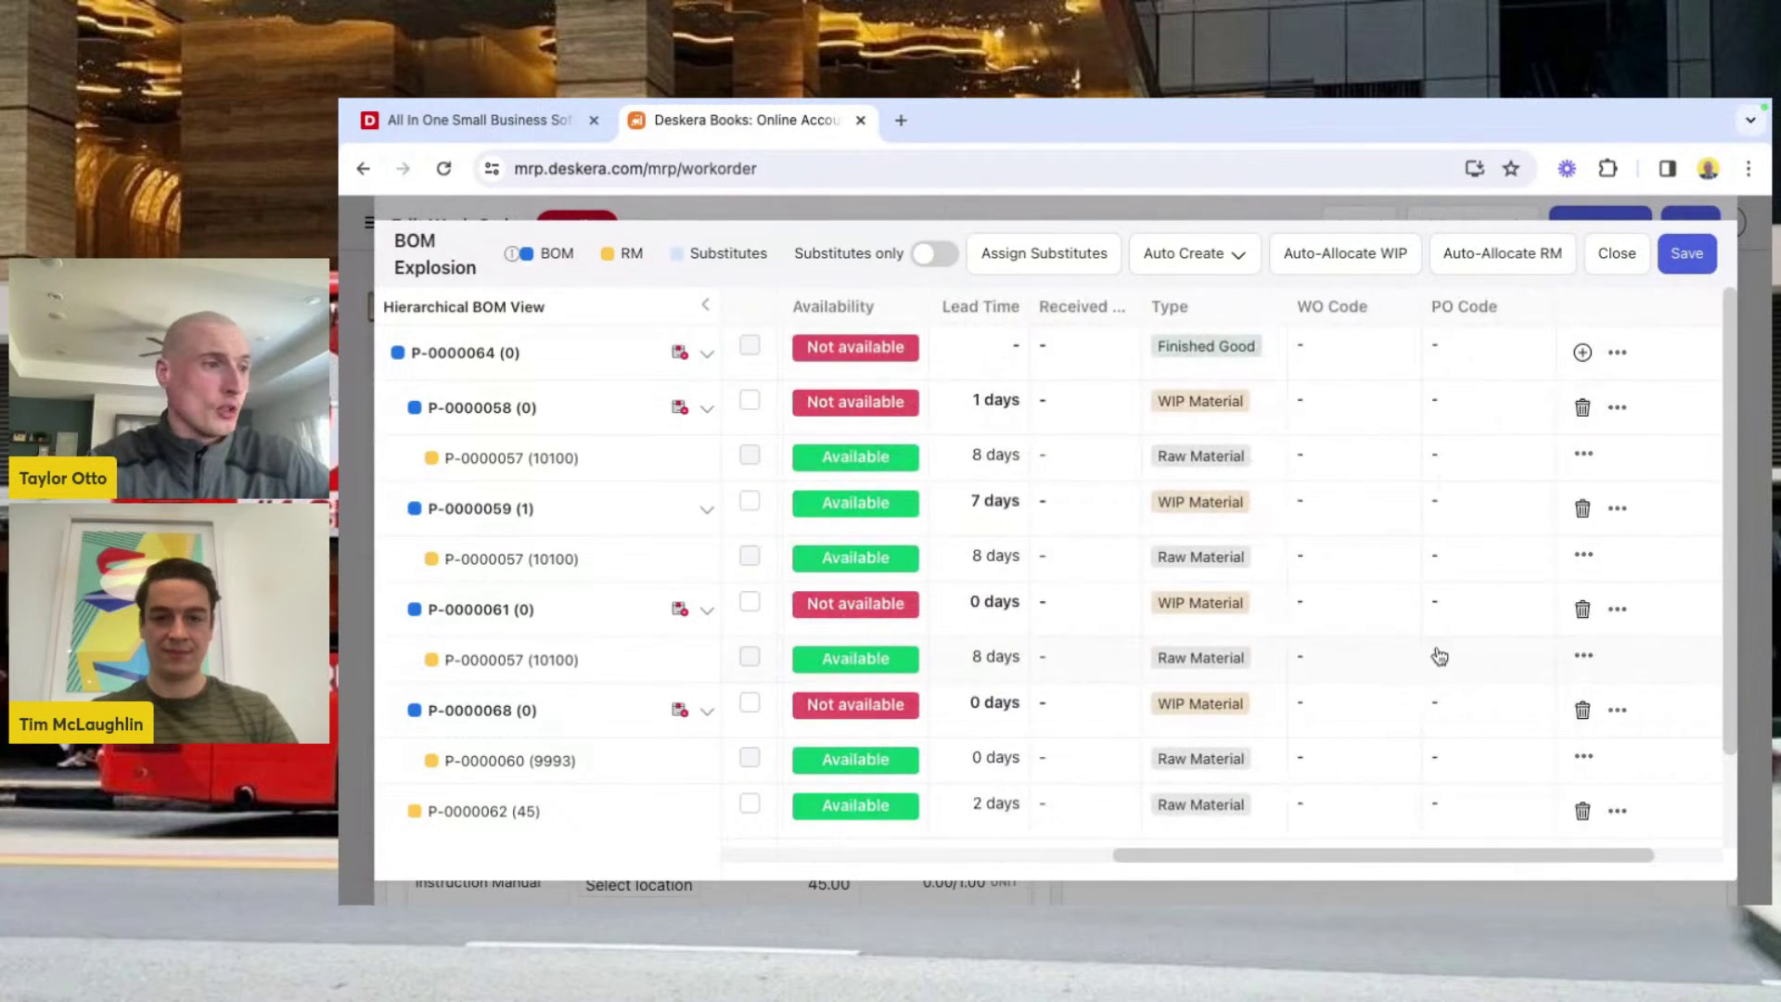
pyautogui.hscroll(-6, 1433, 649)
pyautogui.hscroll(-2, 1339, 480)
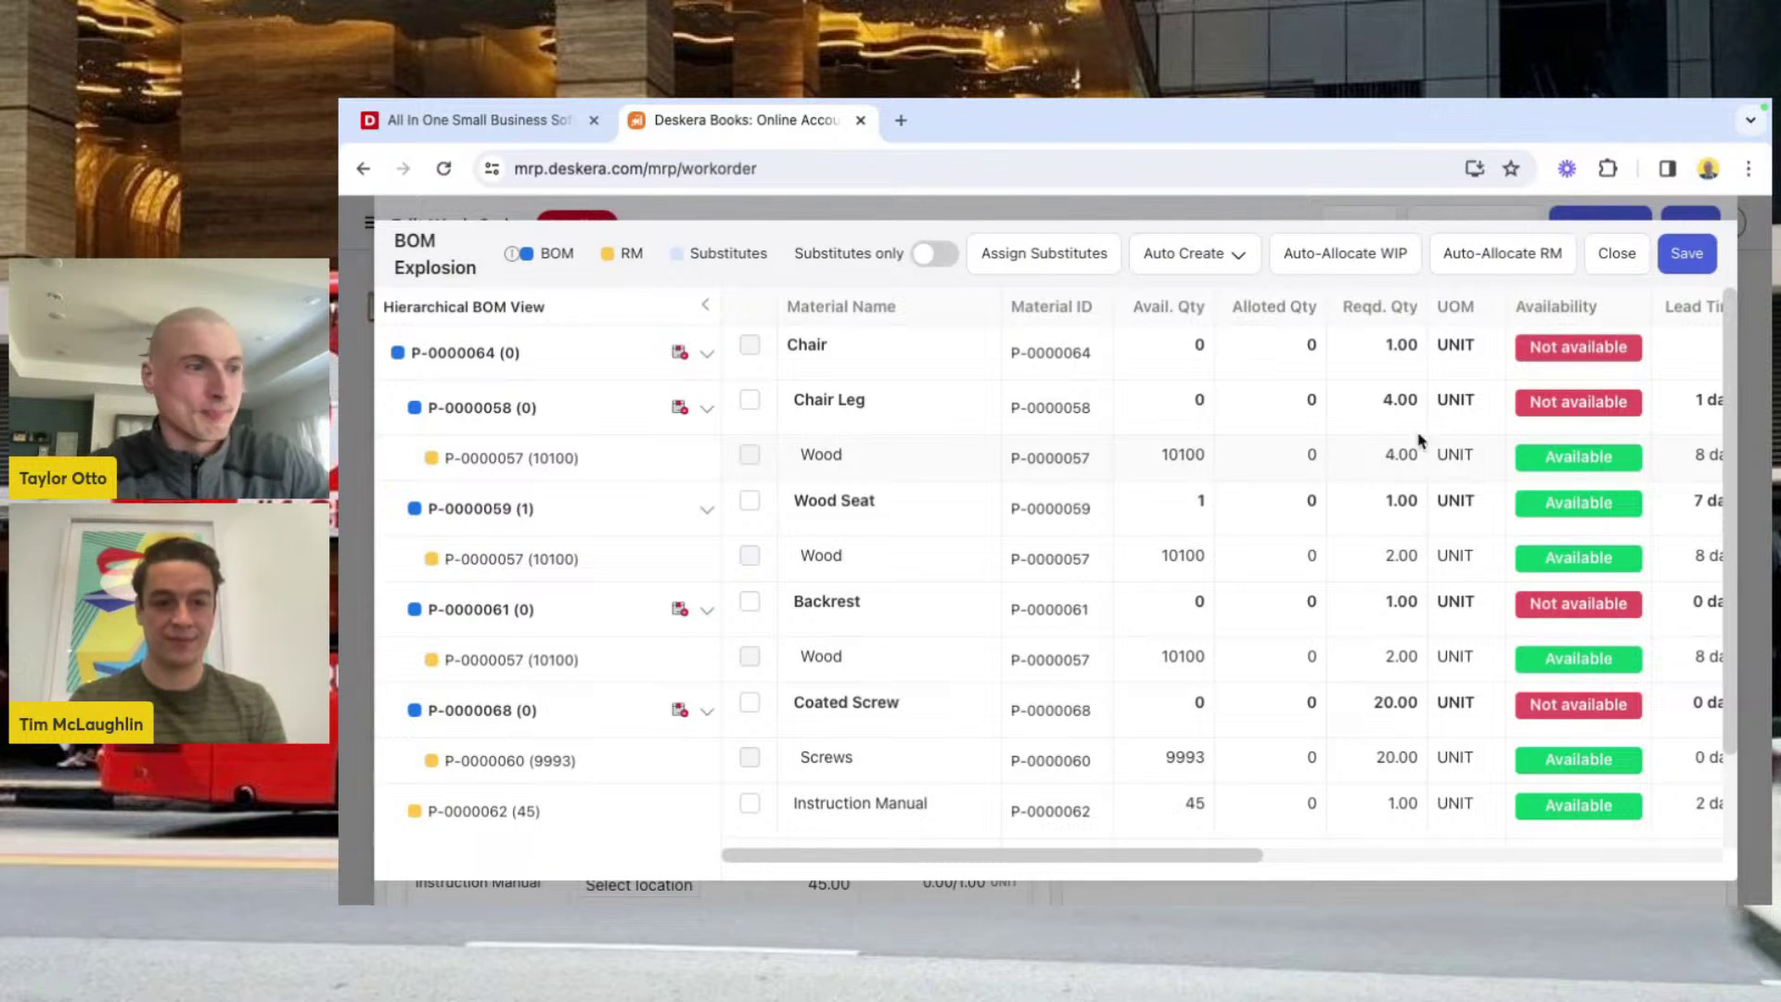
pyautogui.hscroll(1, 1261, 577)
pyautogui.hscroll(-1, 1259, 578)
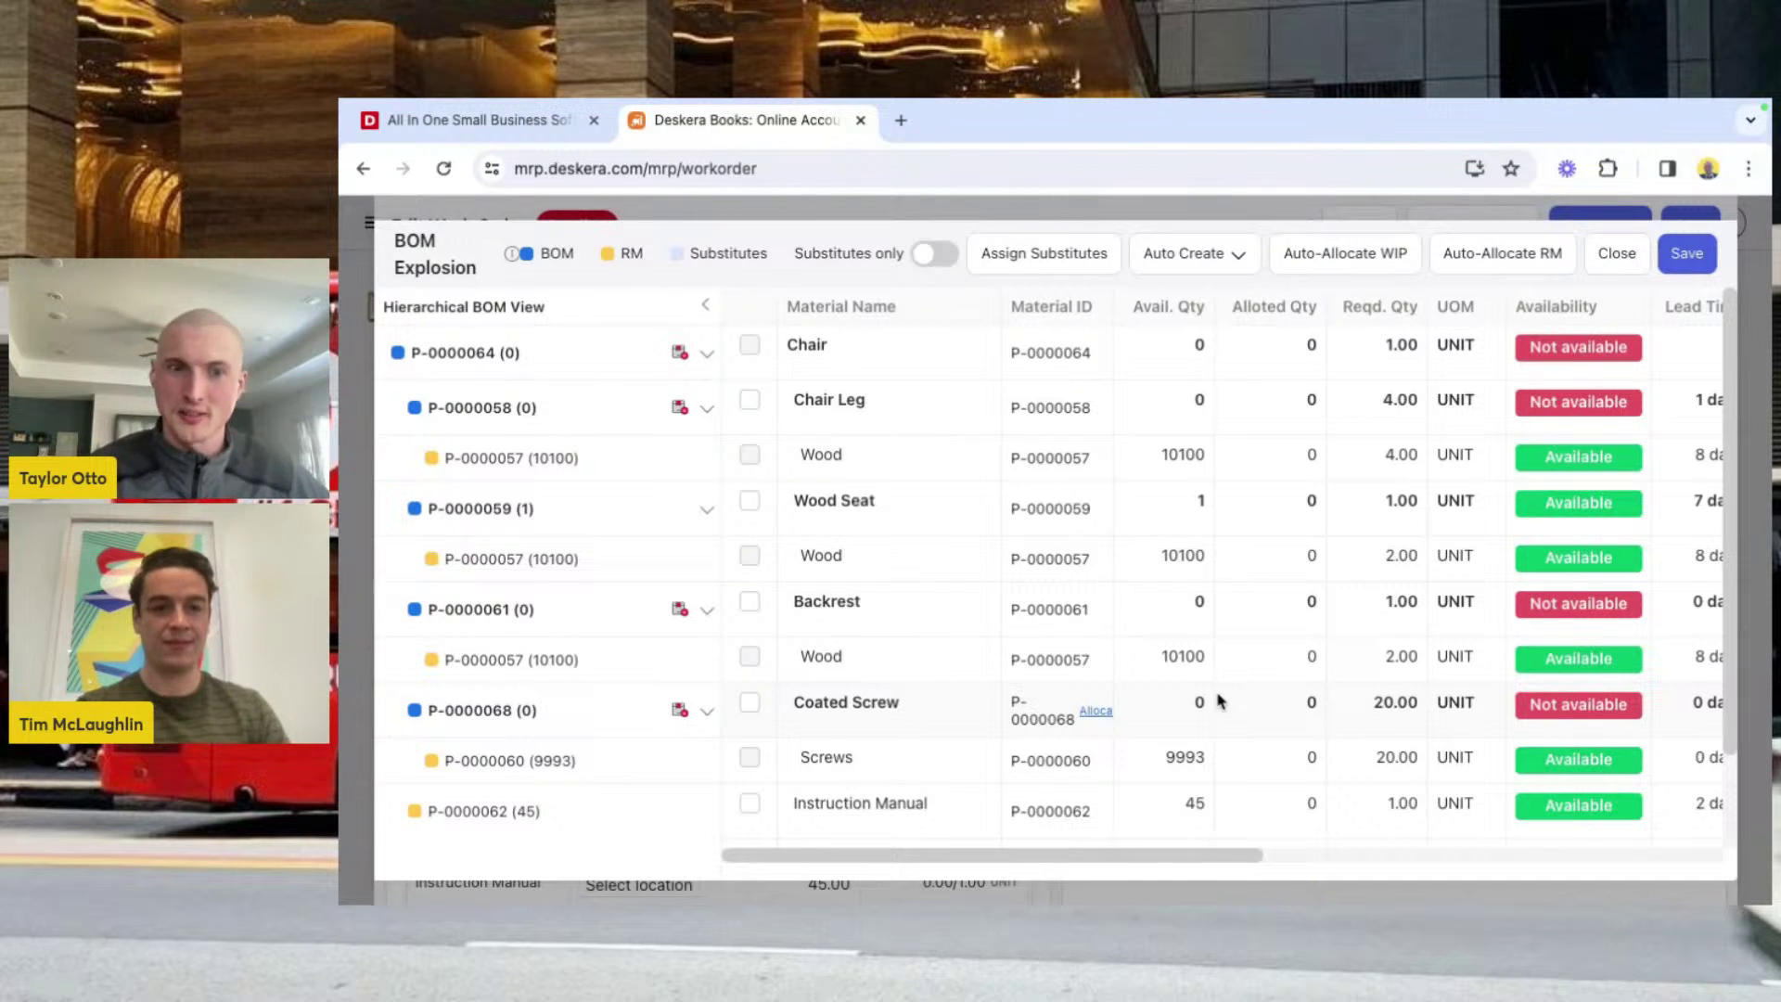
# Step: Create a job work out from the Coated Screw row of the BOM Explosion
pyautogui.hscroll(5, 1217, 701)
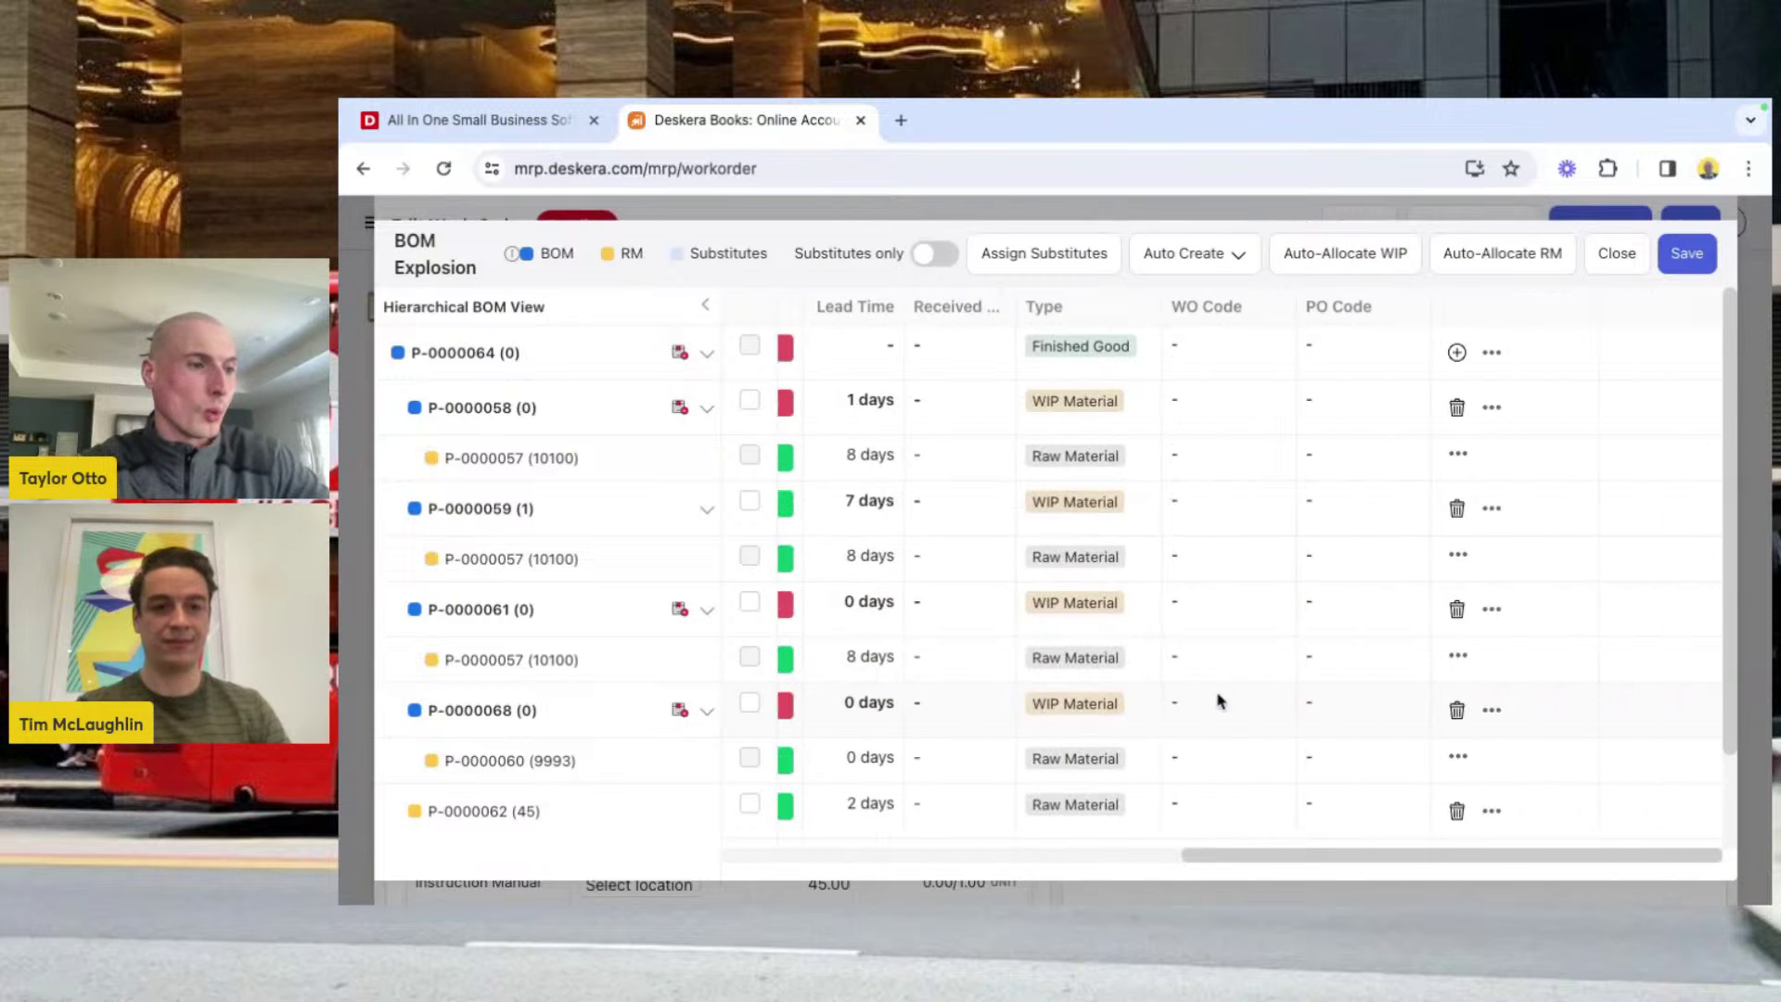
pyautogui.click(1496, 707)
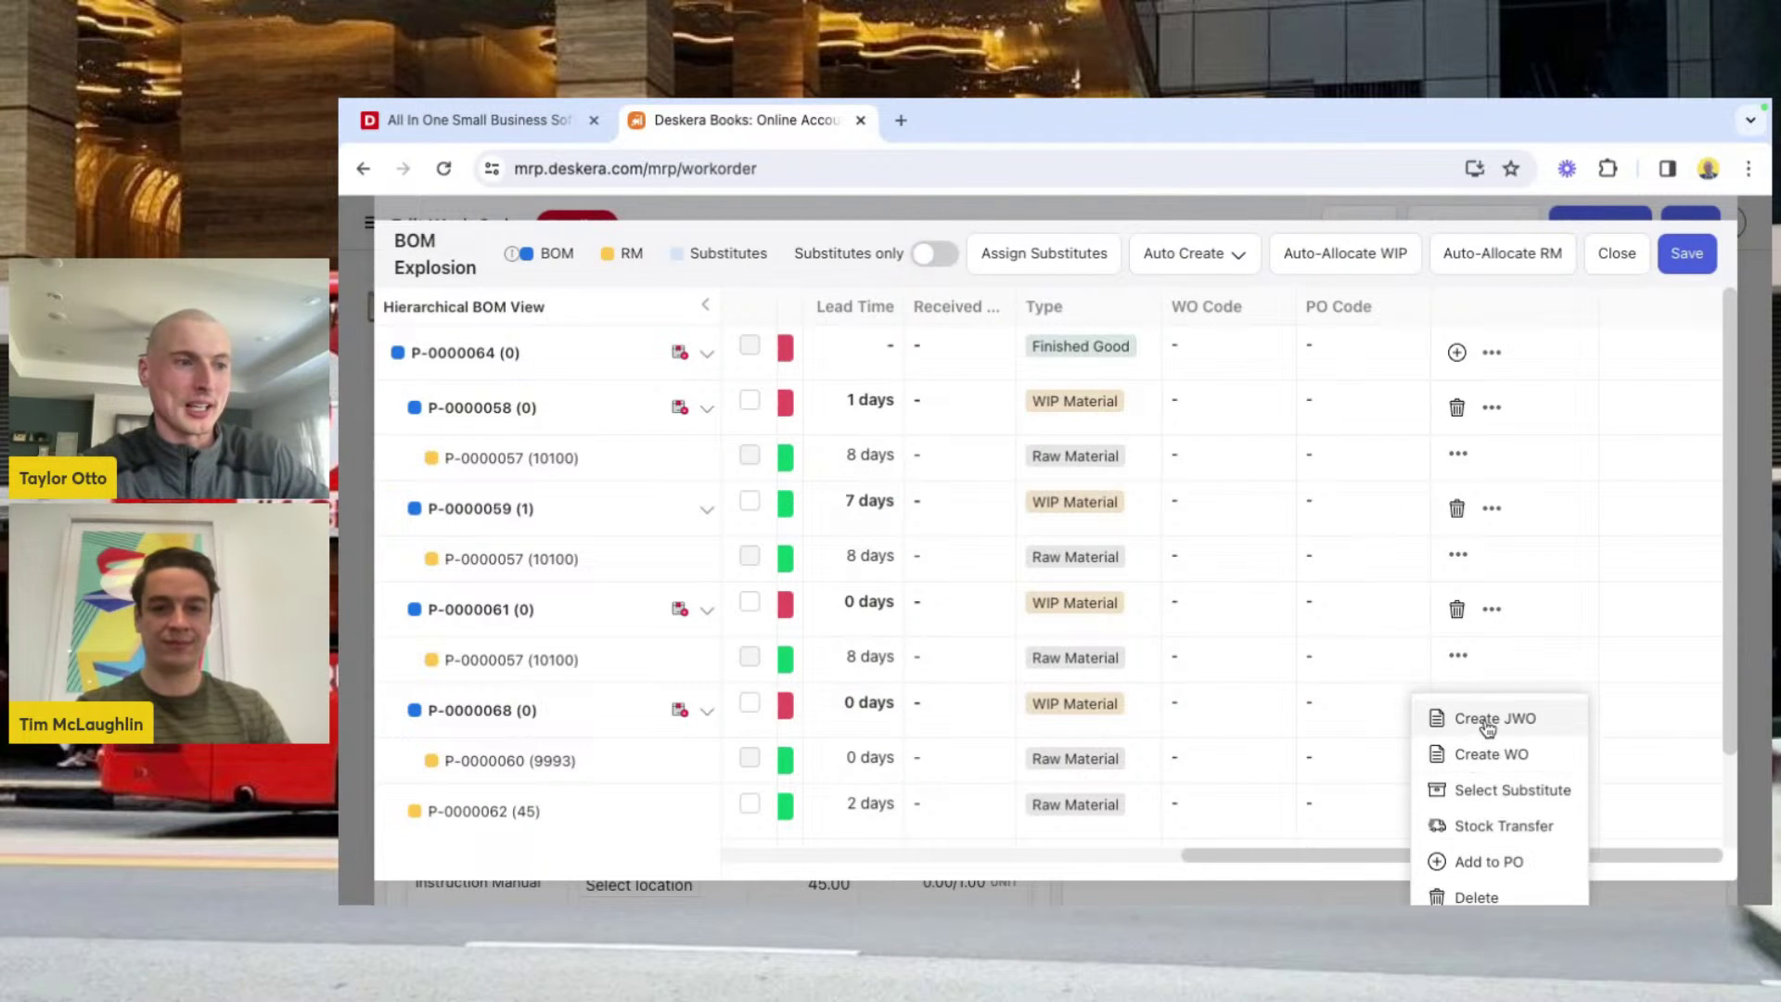
pyautogui.click(1488, 720)
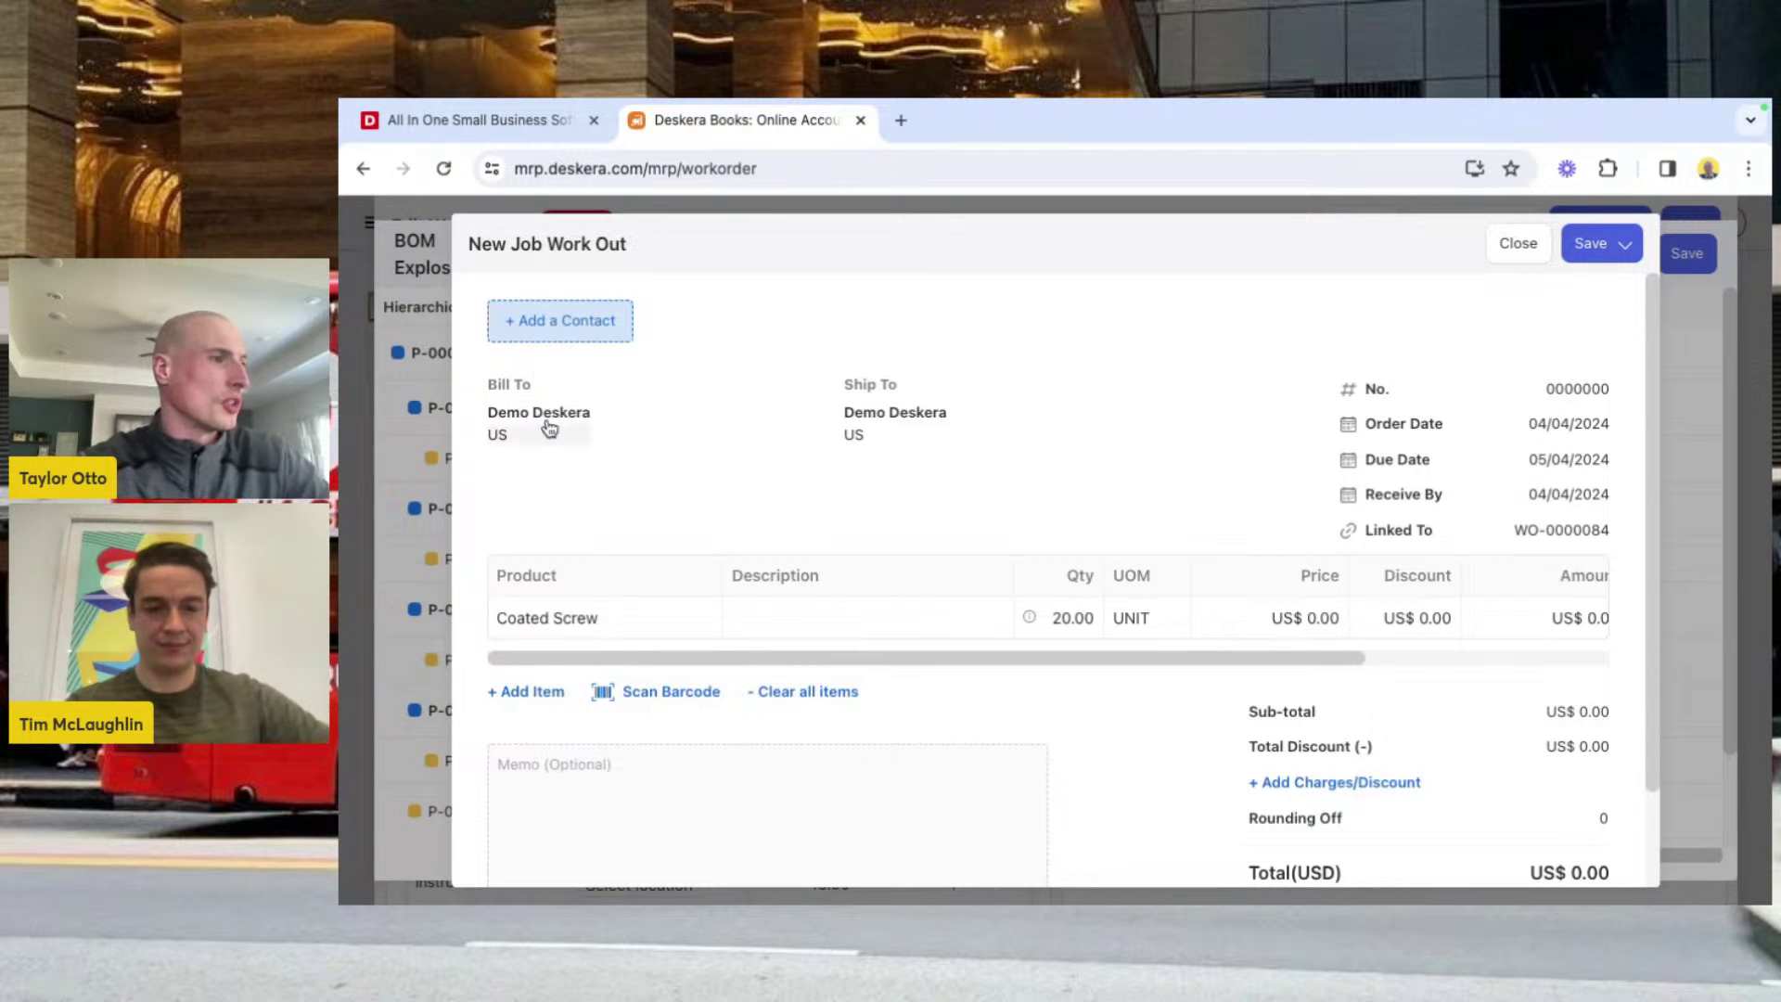
# Step: Assign the vendor contact to the job work out without updating its prices
pyautogui.click(557, 320)
pyautogui.scroll(-5, 551, 461)
pyautogui.click(558, 532)
pyautogui.click(1013, 566)
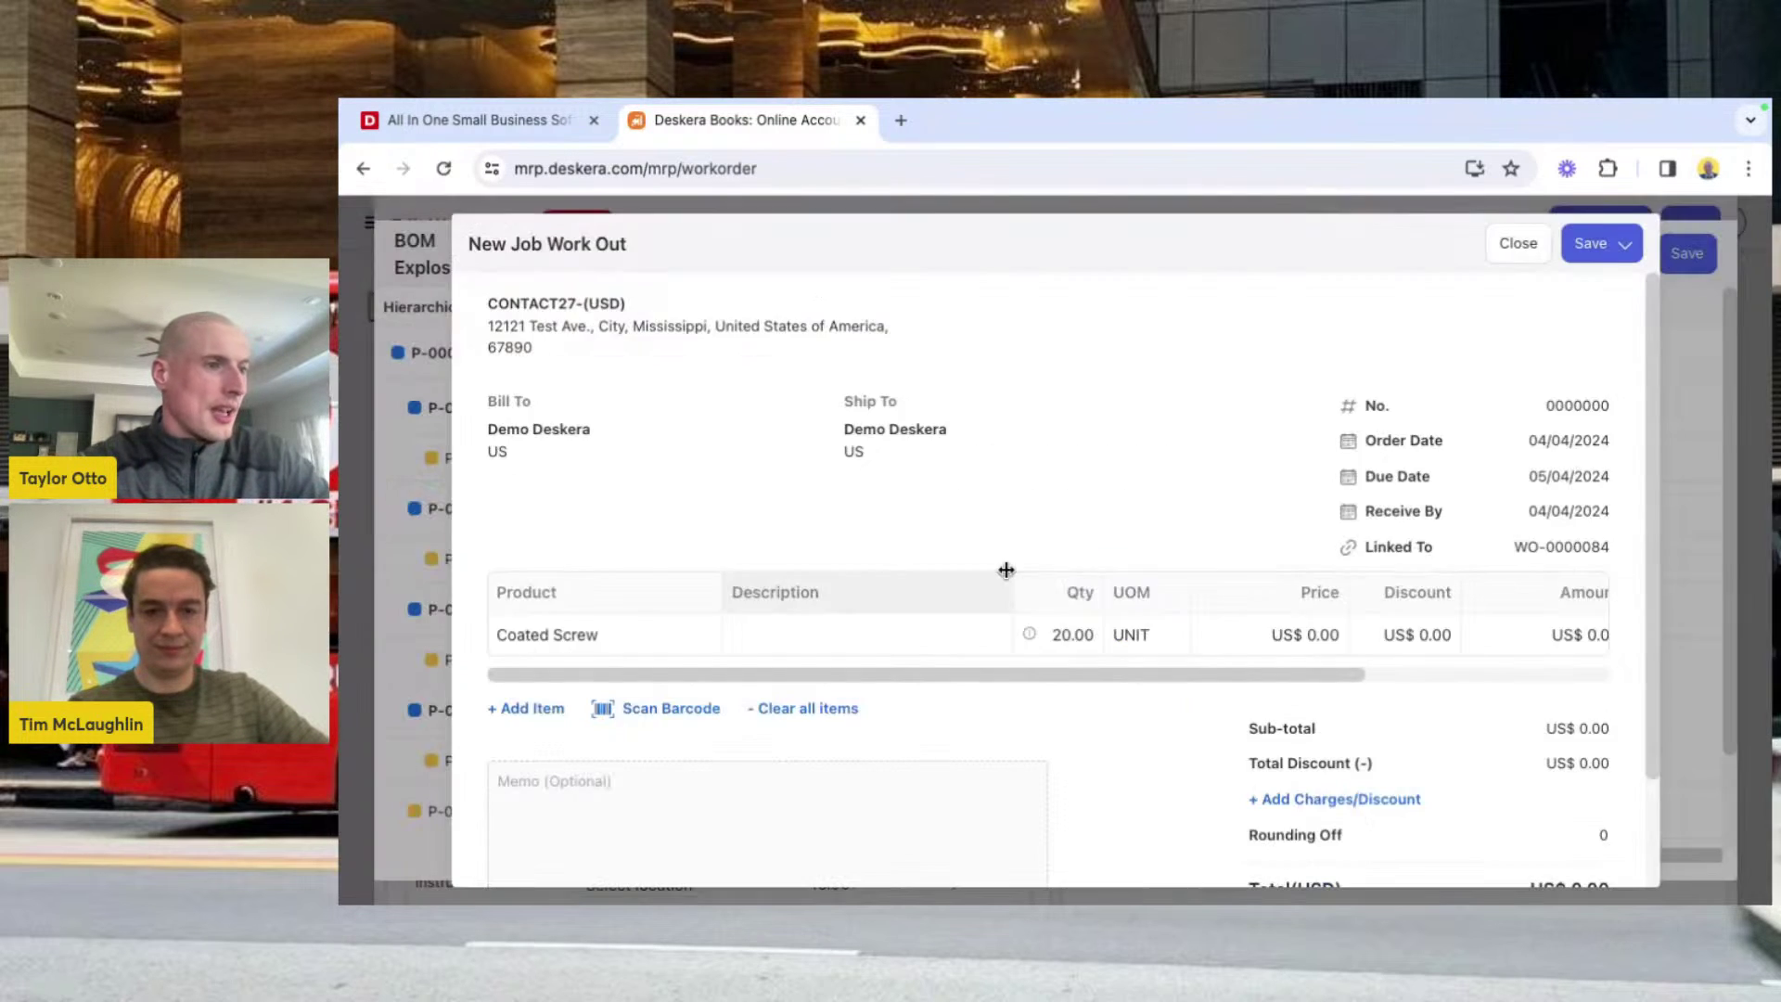
# Step: Set the Coated Screw unit price to US$ 0.20
pyautogui.click(1317, 640)
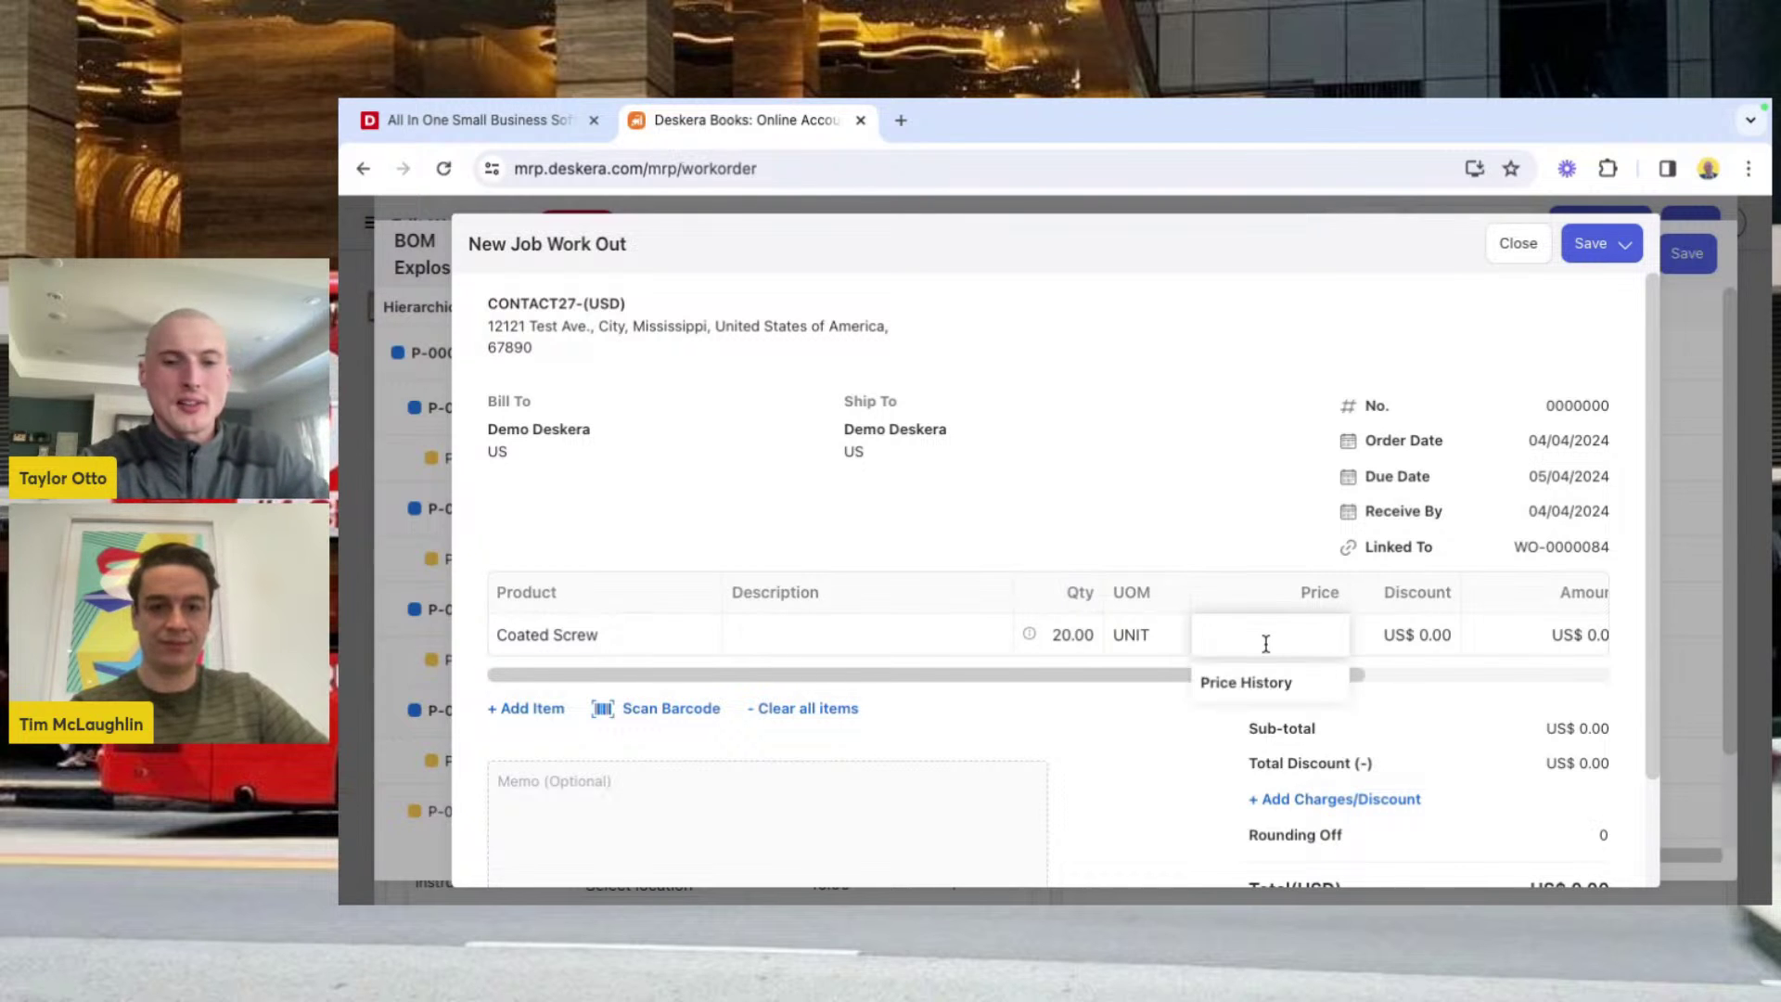
pyautogui.write('0.20')
pyautogui.click(1176, 480)
pyautogui.scroll(-2, 1423, 755)
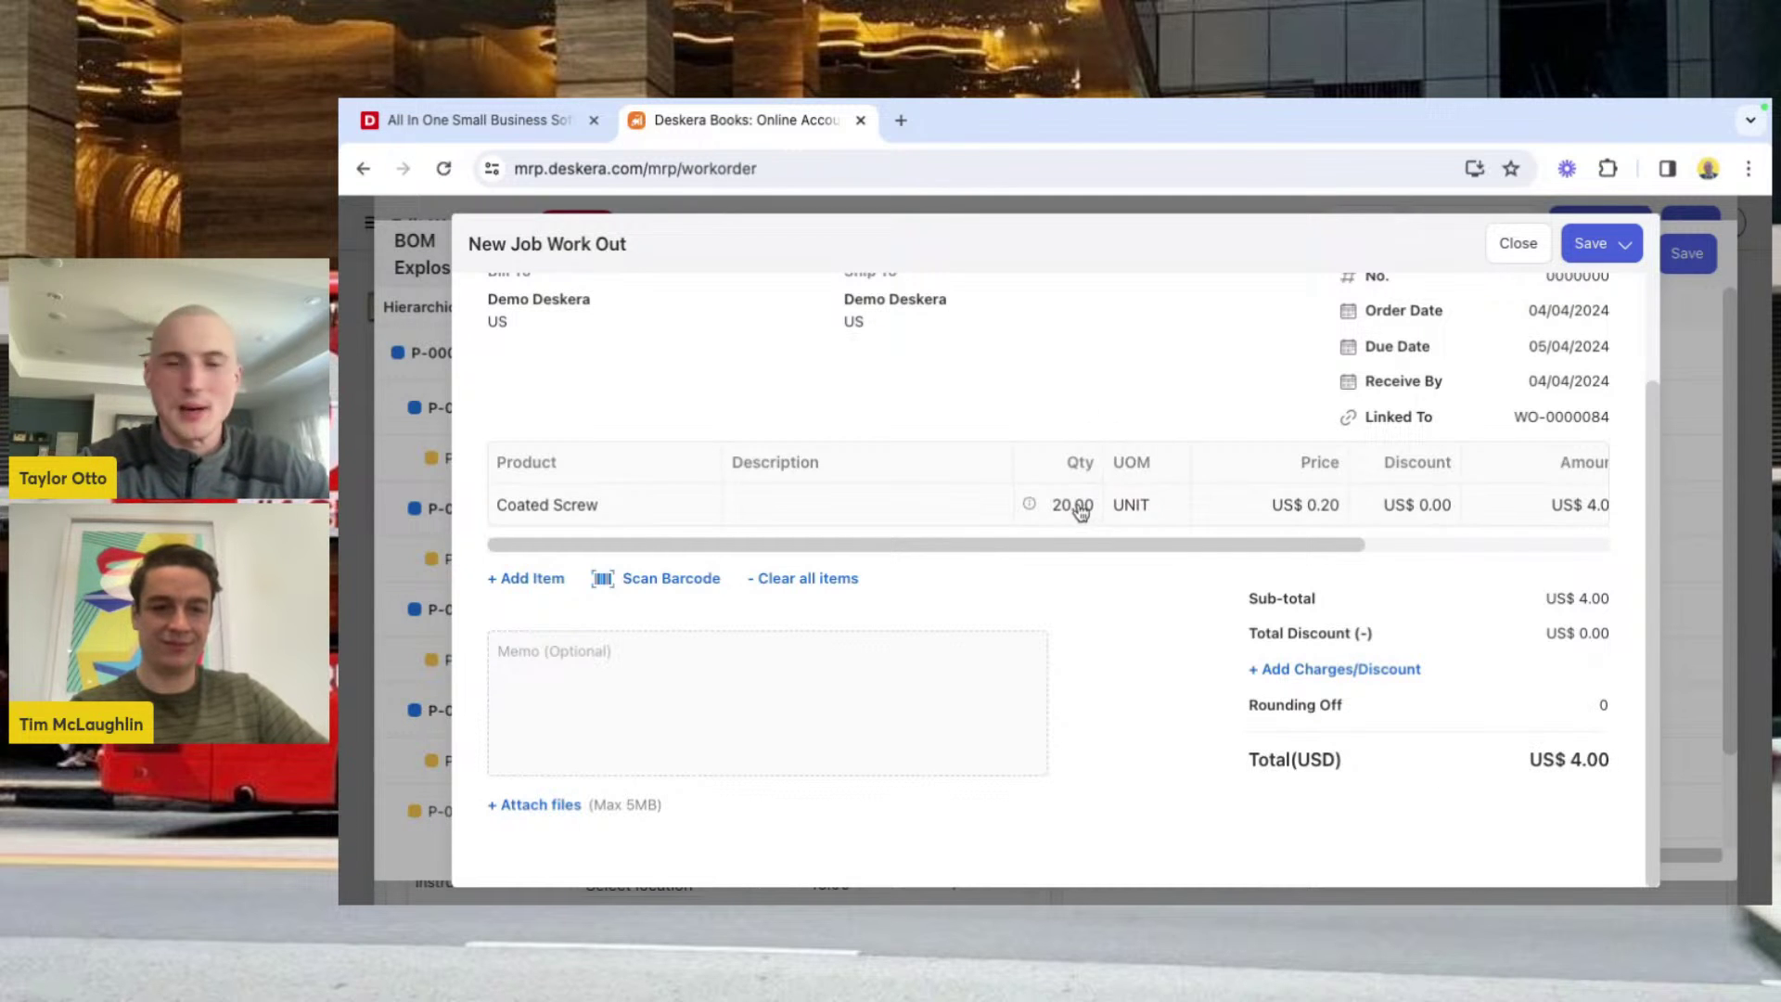
pyautogui.scroll(1, 1151, 385)
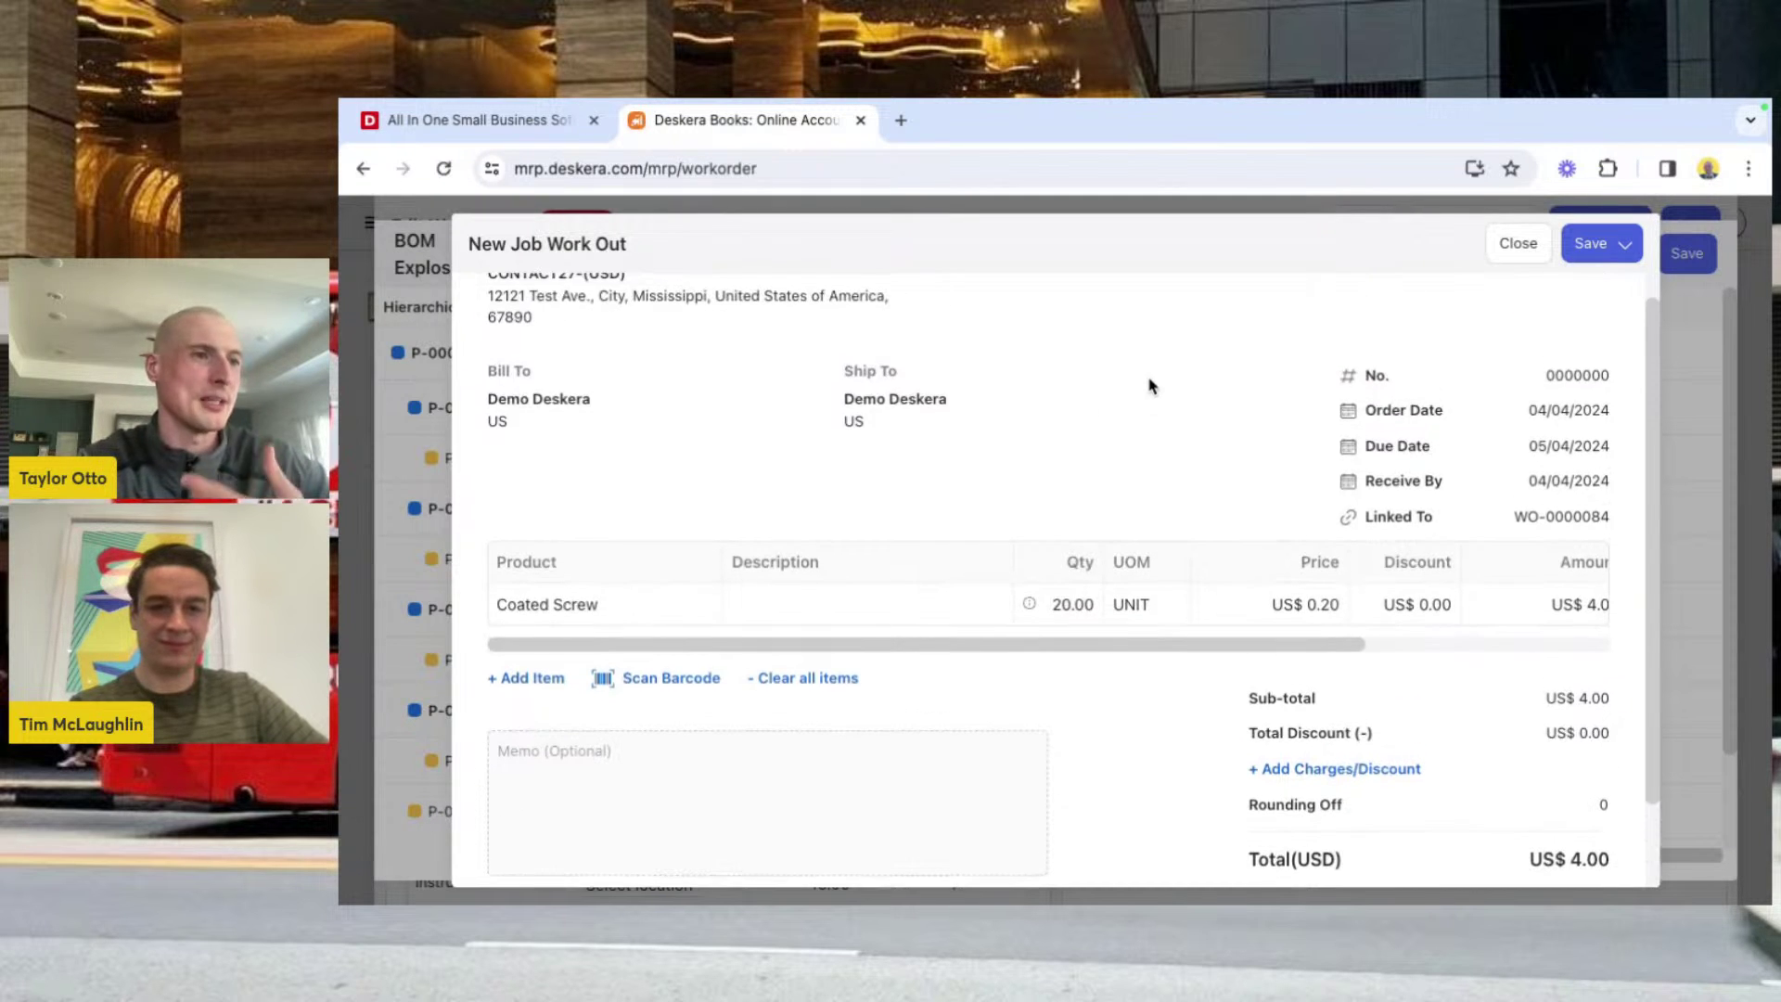
# Step: Set the receive-by date to 04/08/2024 and save the job work out
pyautogui.click(1543, 484)
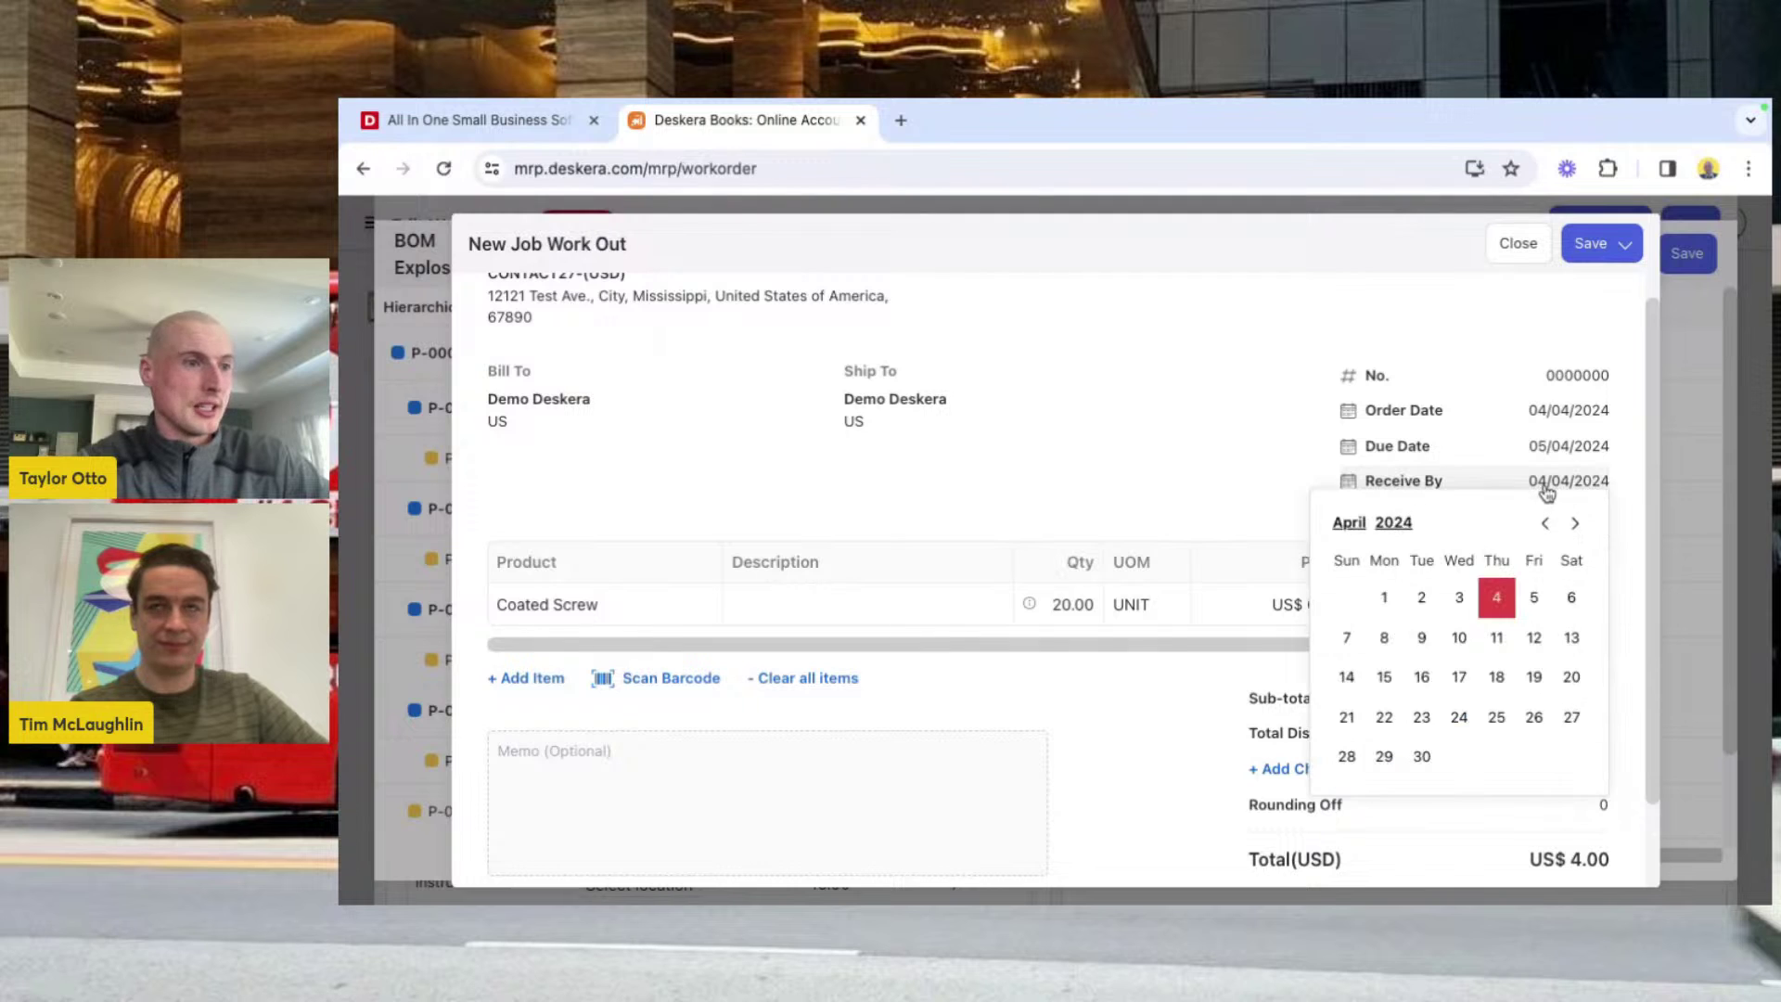
pyautogui.click(1380, 642)
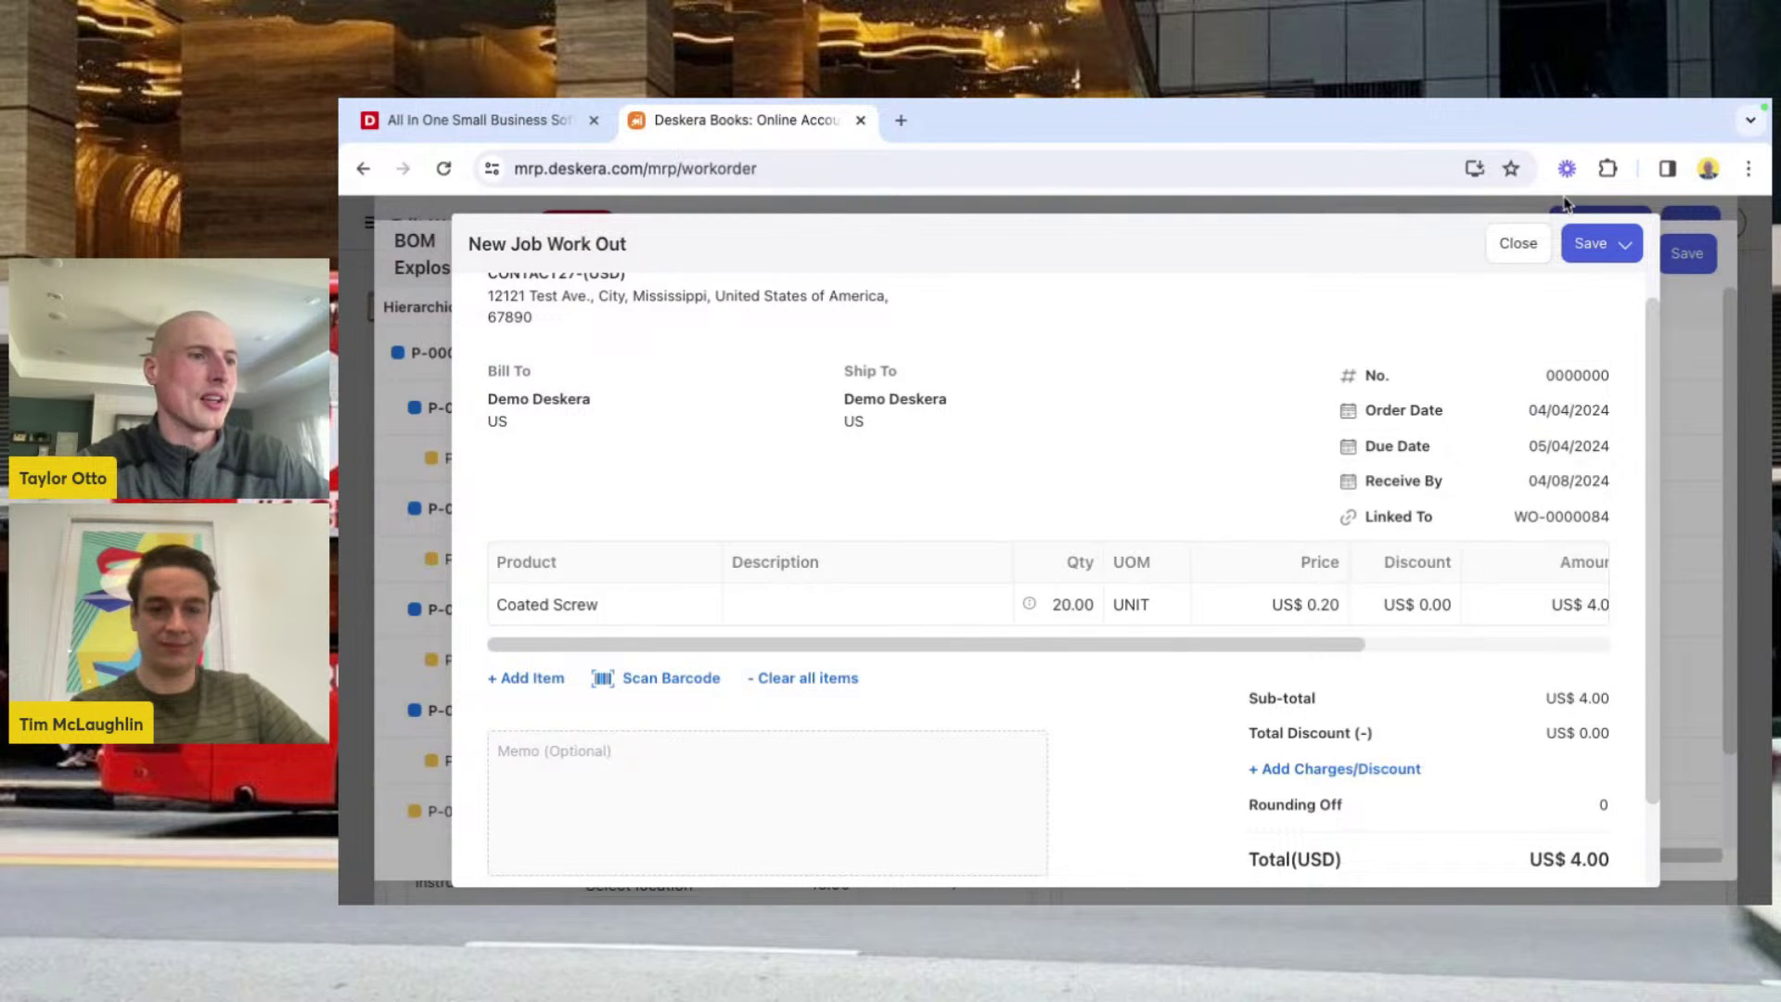
pyautogui.click(1575, 242)
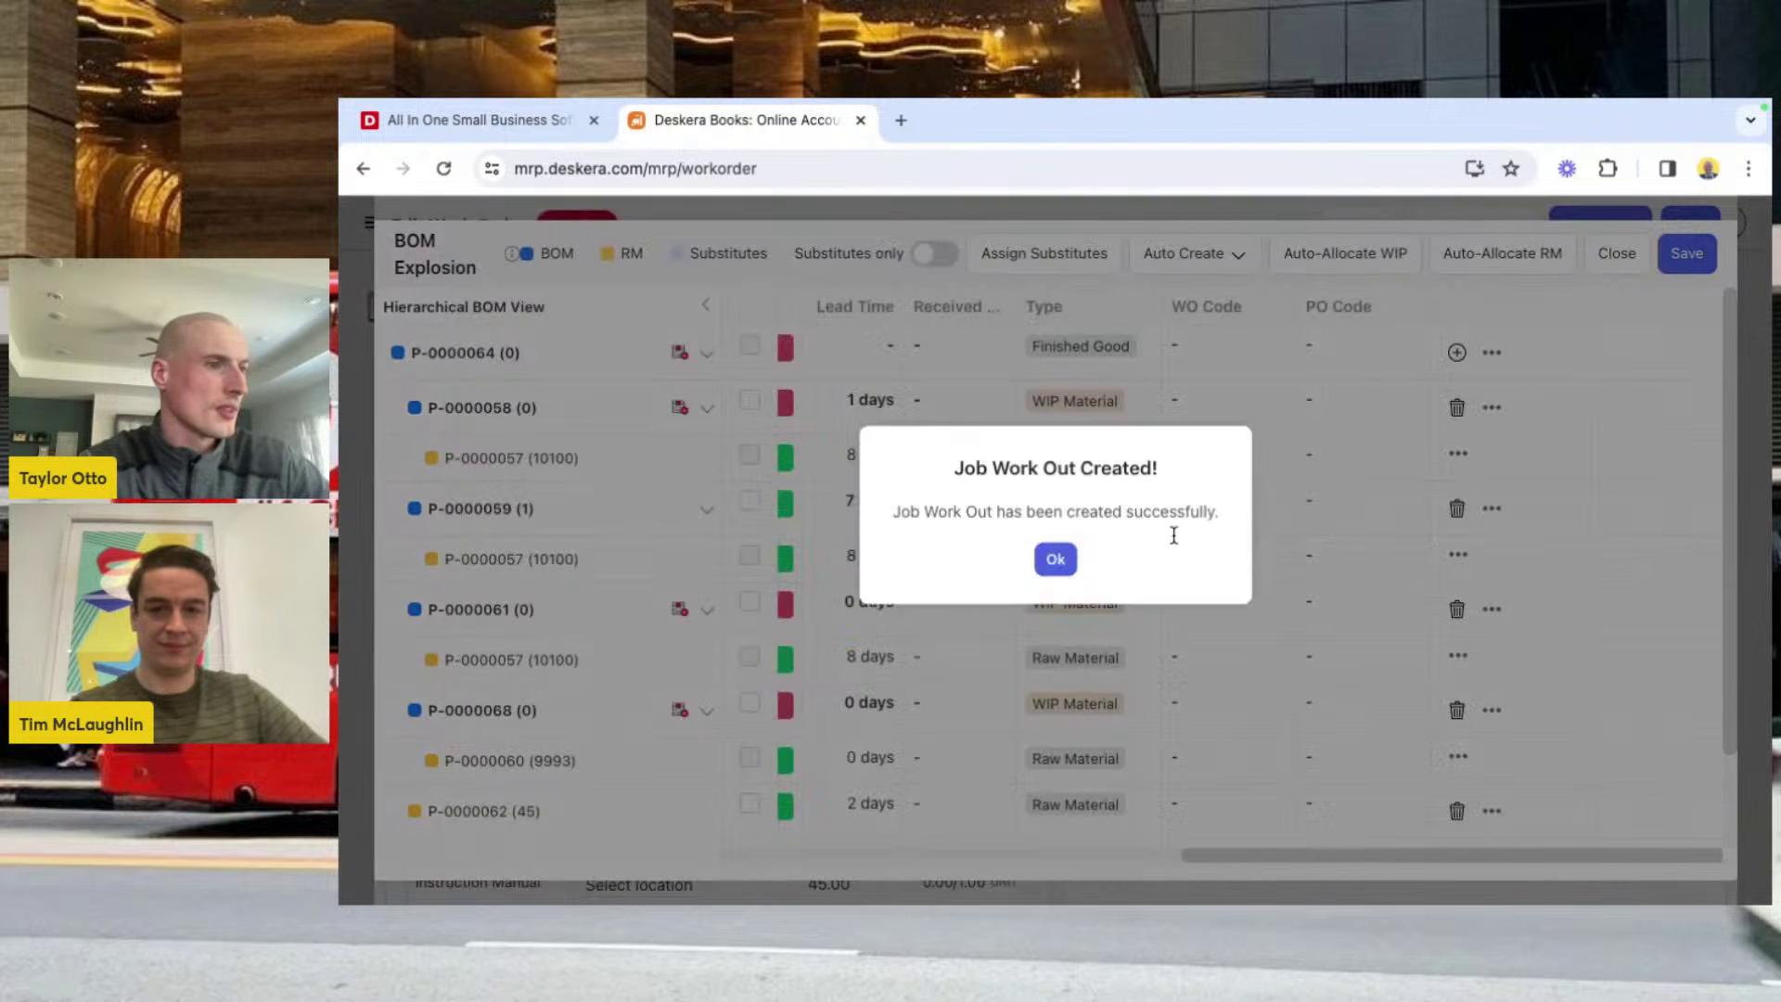
# Step: Select the Chair Leg and Backrest components in the BOM Explosion and start a purchase order for them
pyautogui.click(1056, 566)
pyautogui.hscroll(-8, 1128, 647)
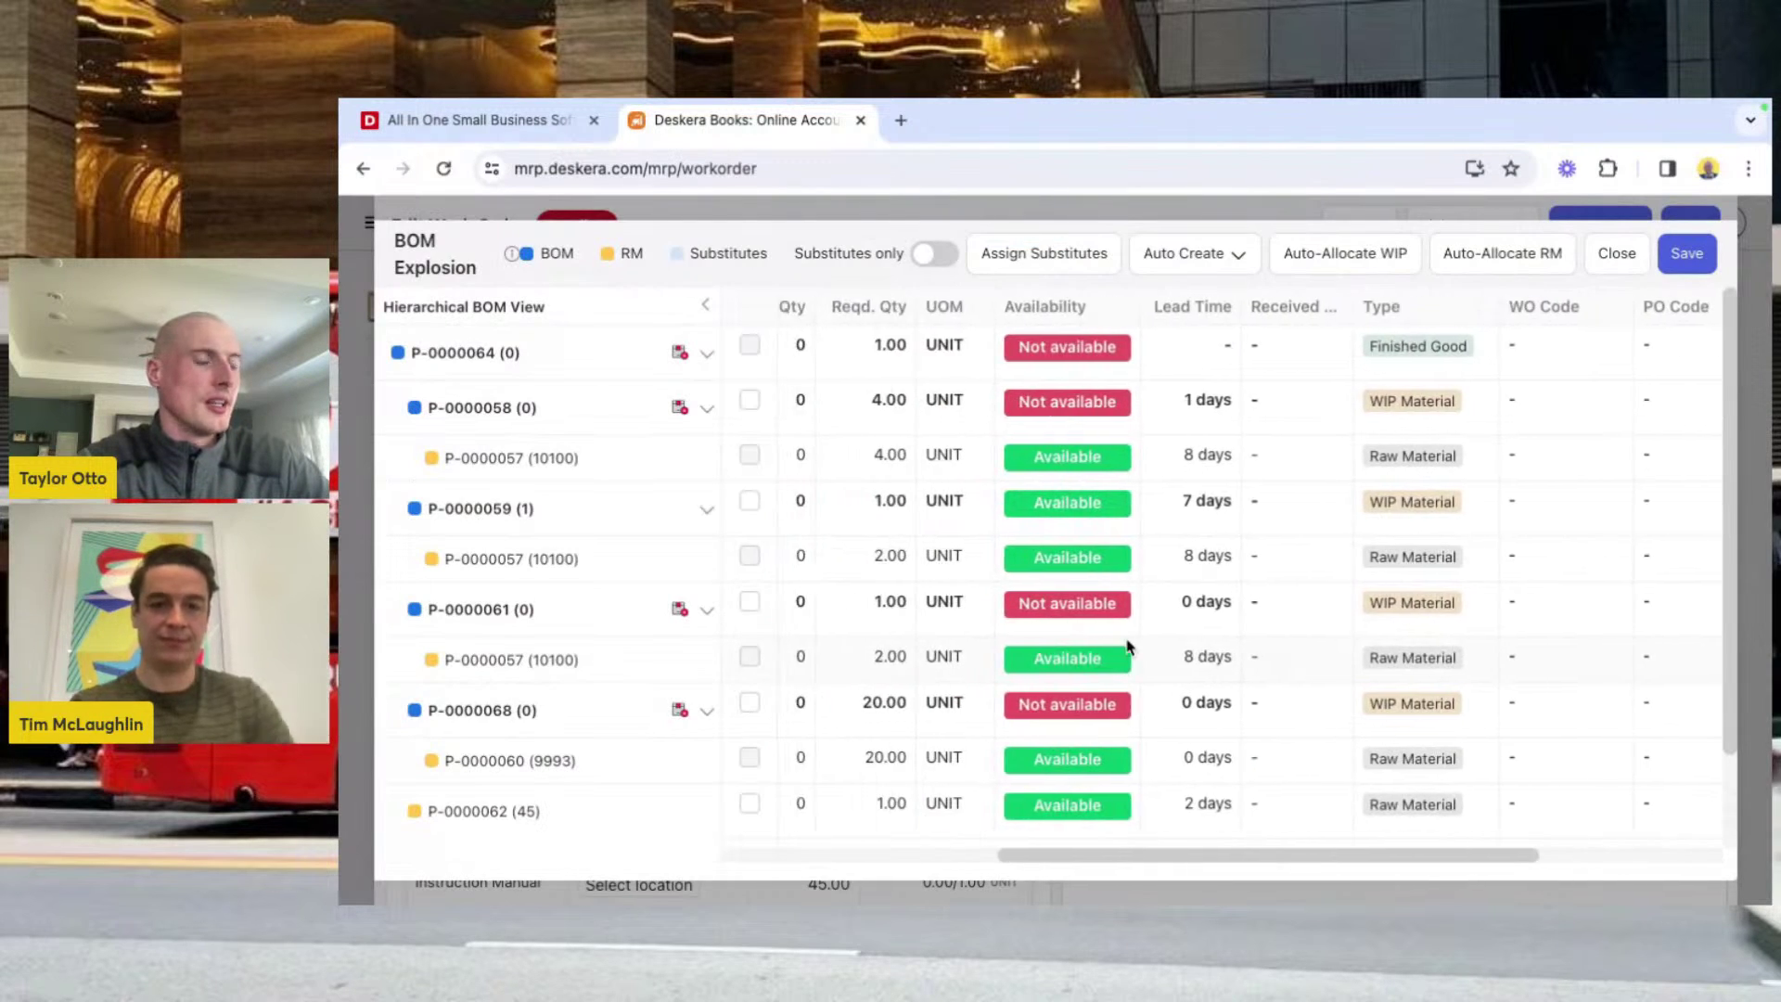
pyautogui.hscroll(-5, 1129, 647)
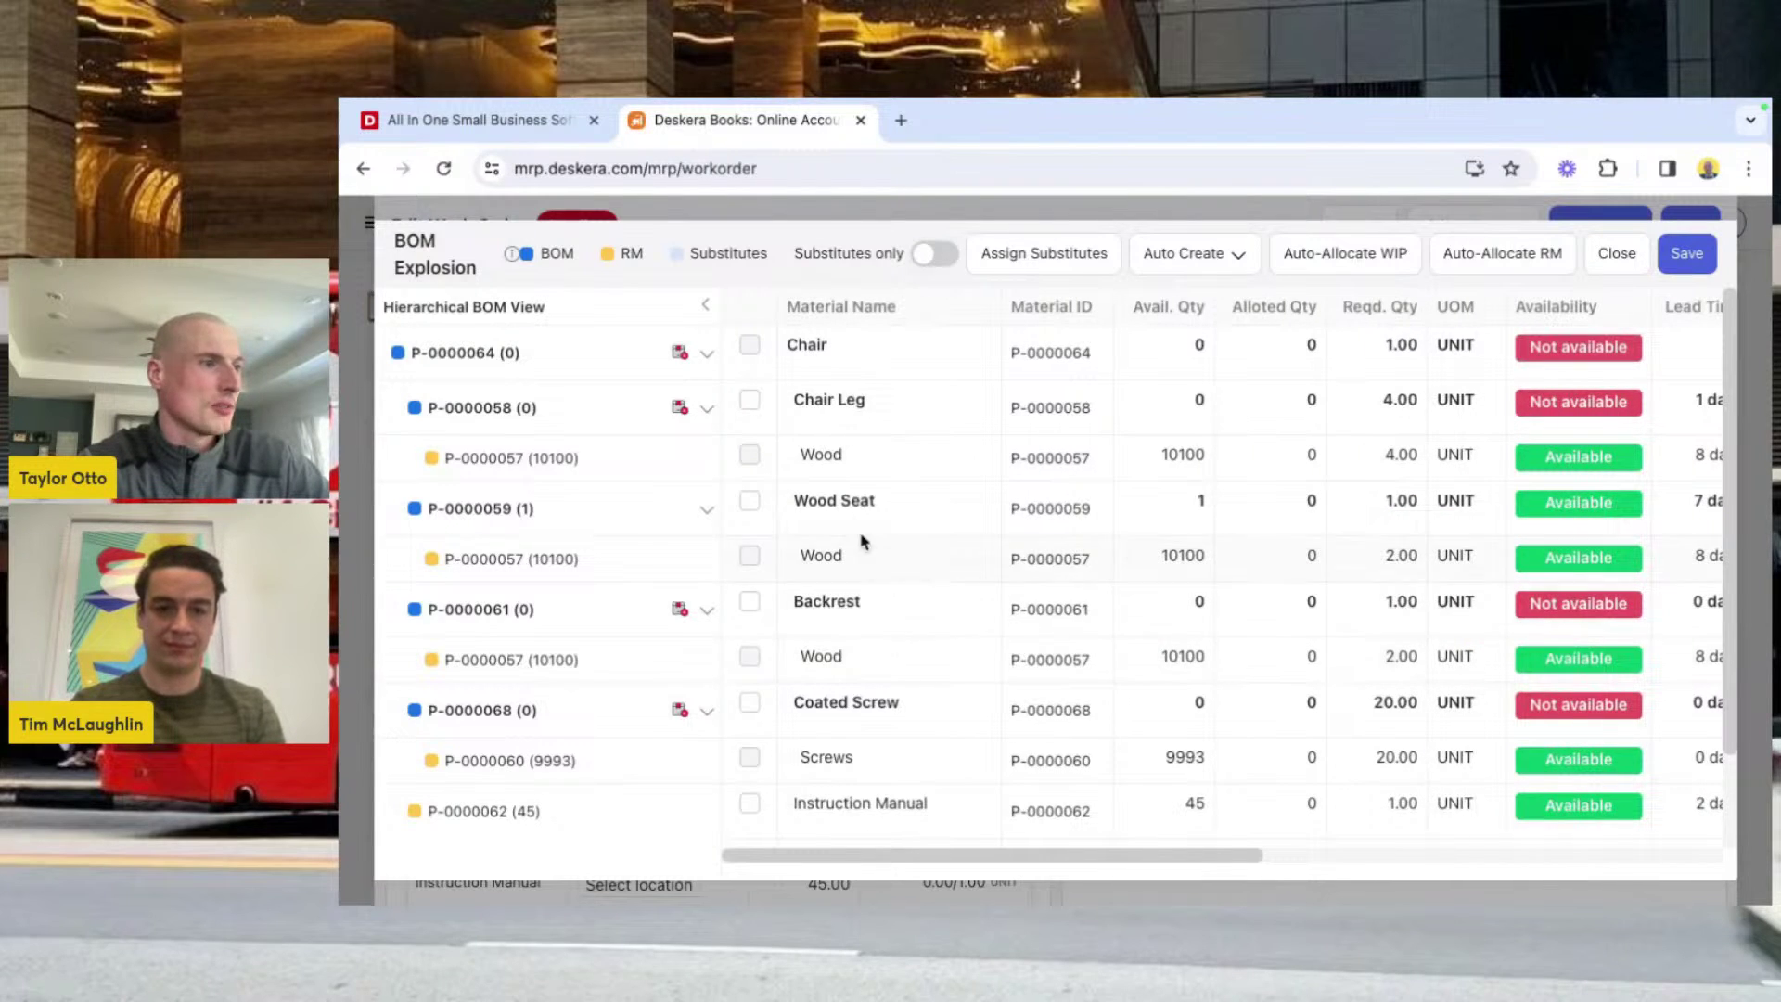
pyautogui.click(749, 399)
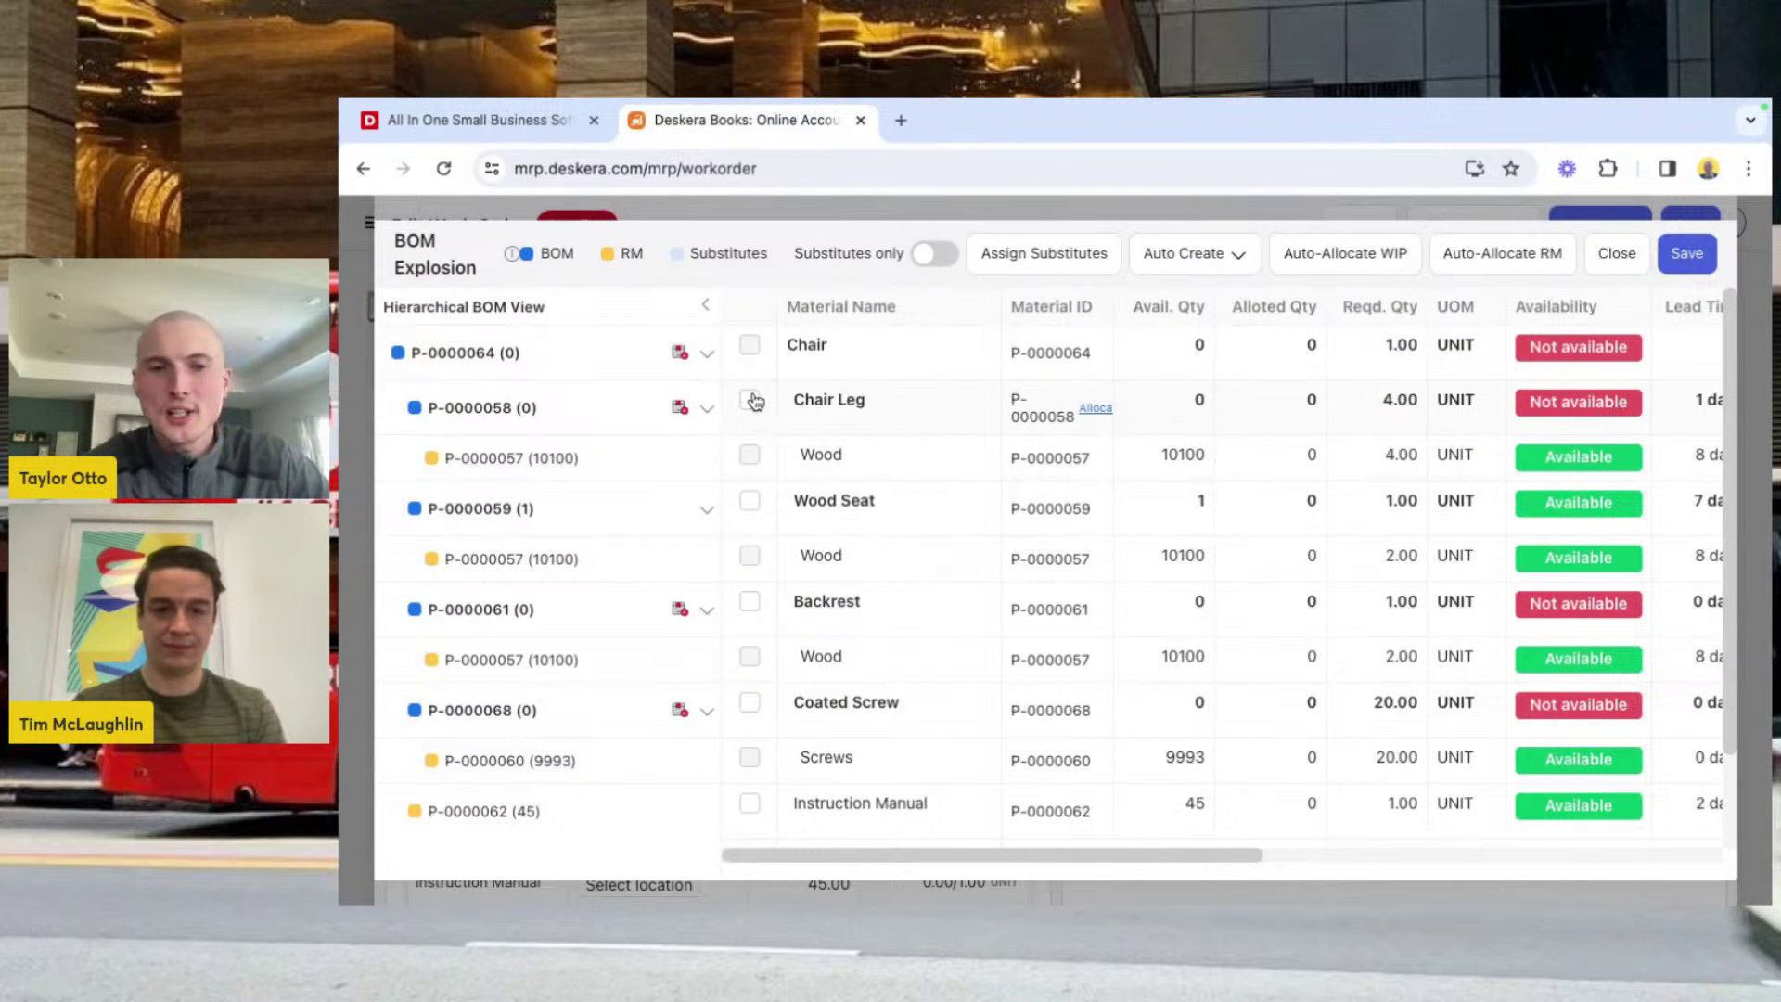
pyautogui.click(749, 601)
pyautogui.click(1393, 254)
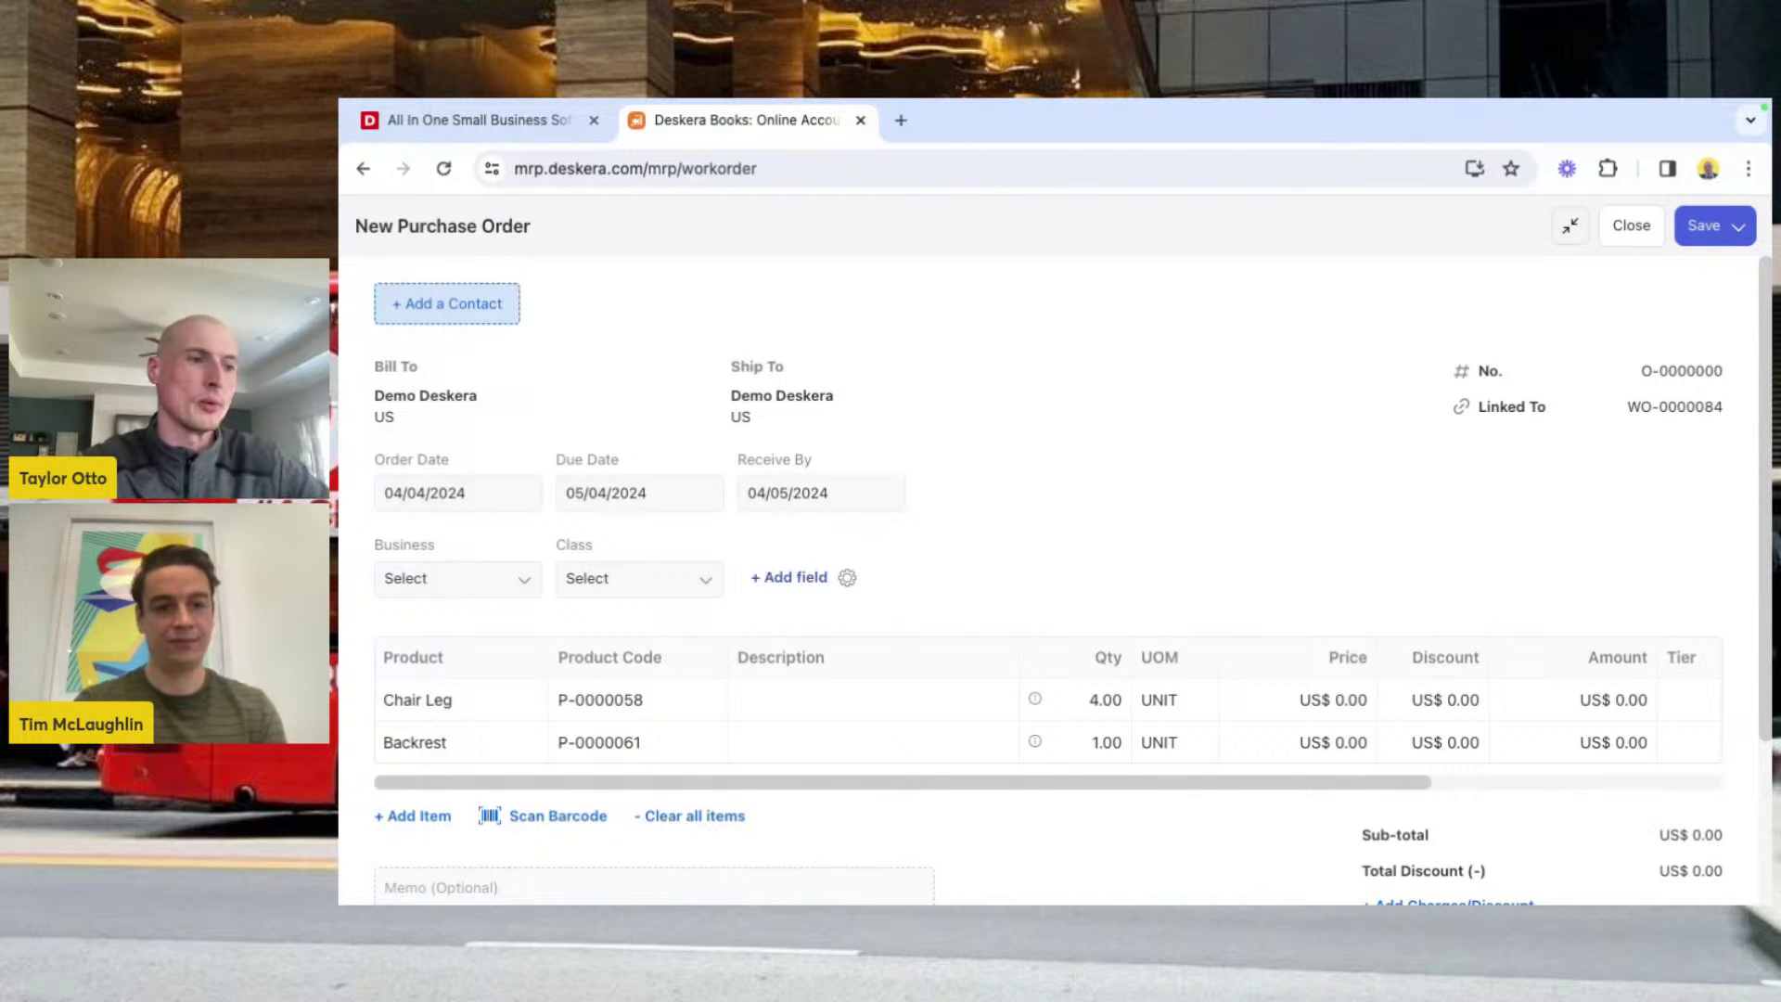
# Step: Choose the vendor contact for the purchase order, keeping the existing prices
pyautogui.click(447, 316)
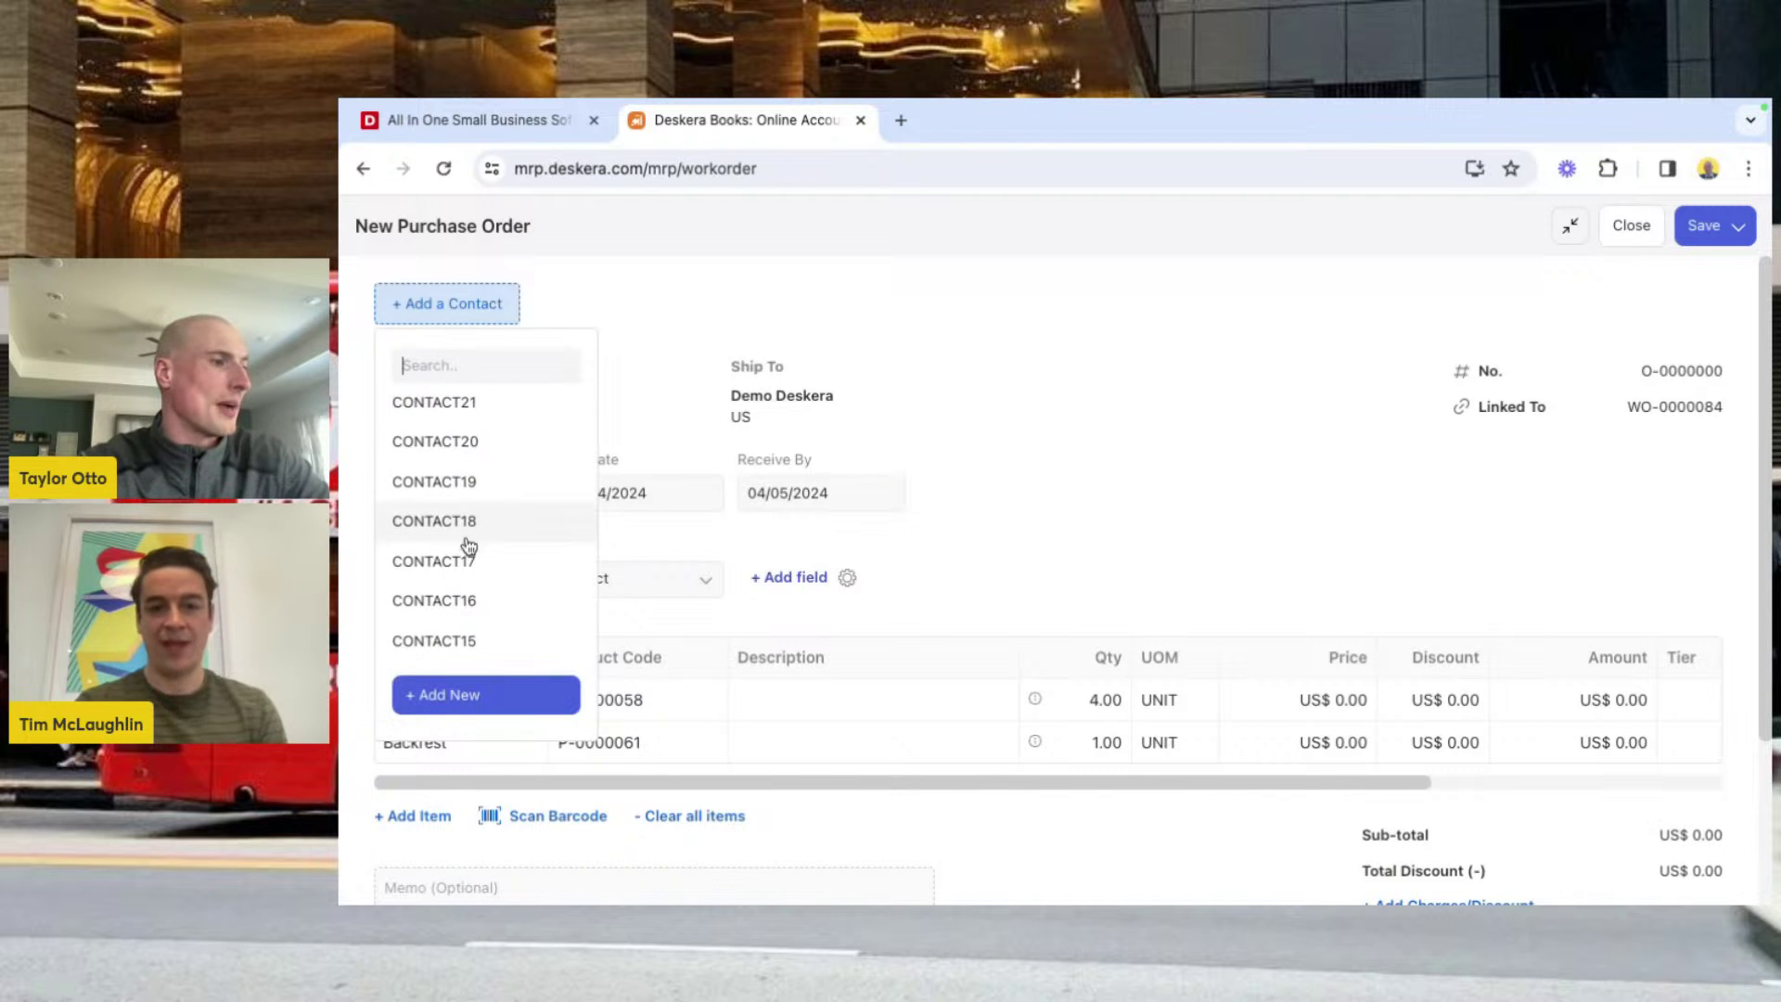
pyautogui.click(466, 536)
pyautogui.click(1005, 579)
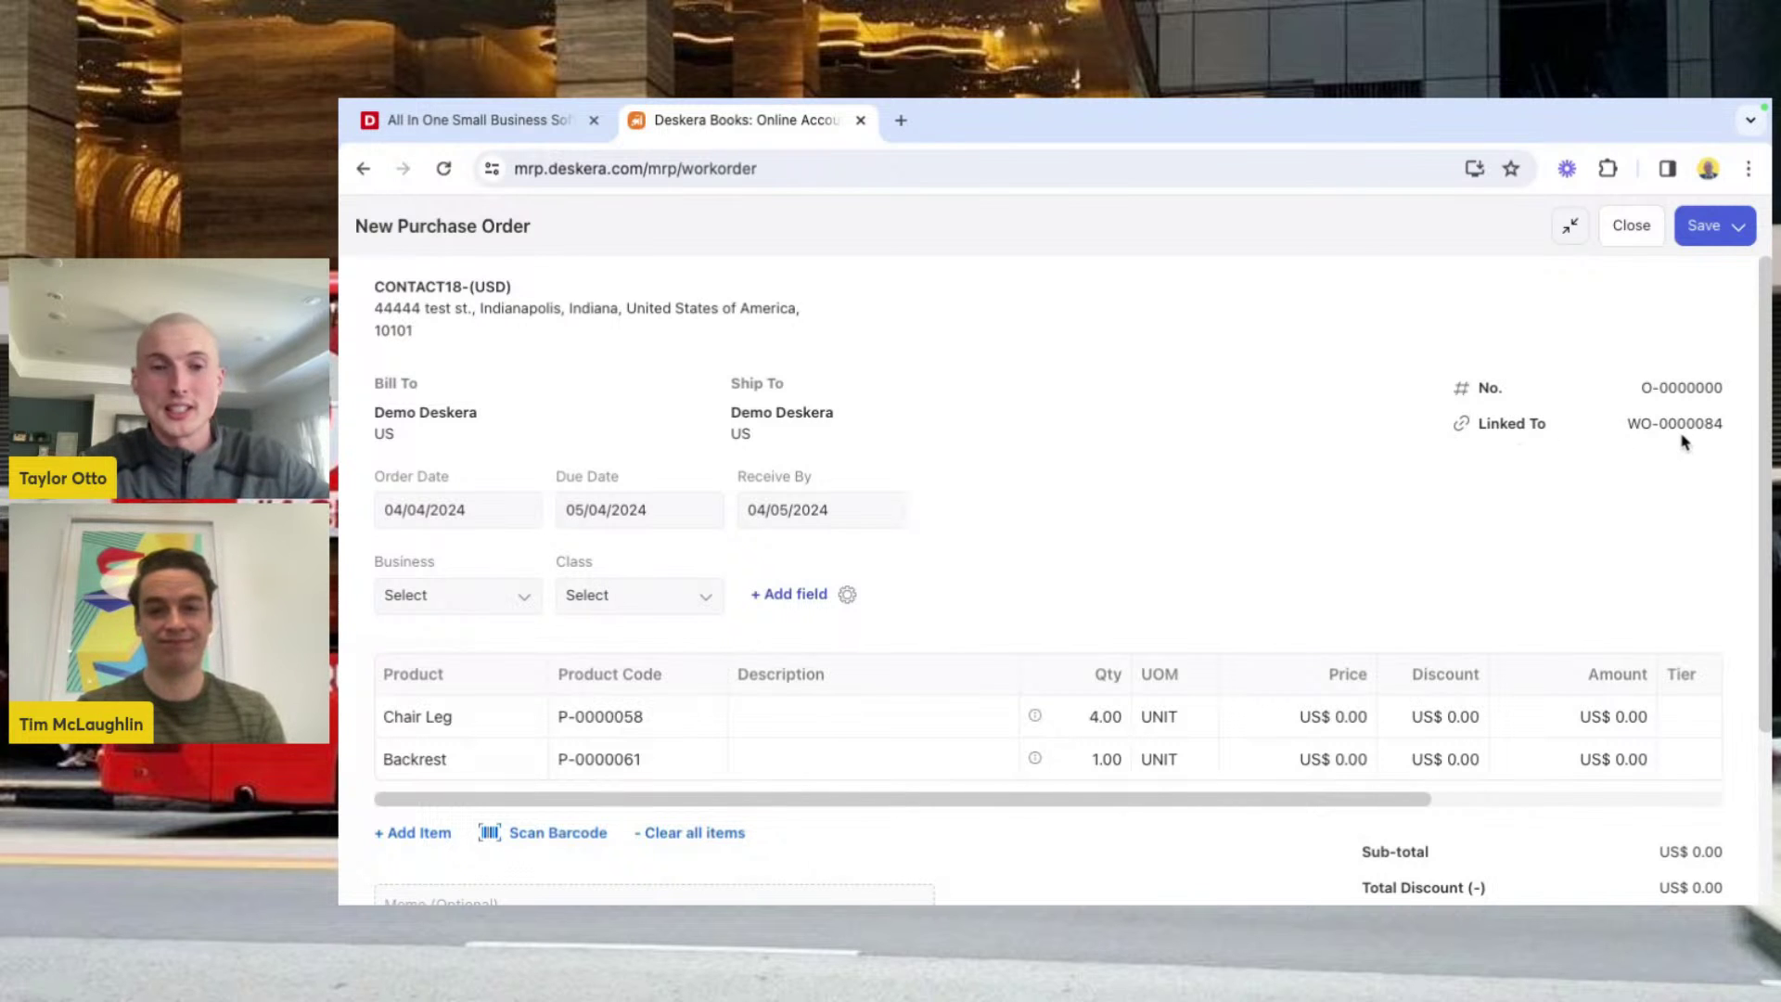
# Step: Price Chair Leg and Backrest at US$ 2.00 each and save the purchase order
pyautogui.scroll(-1, 1371, 585)
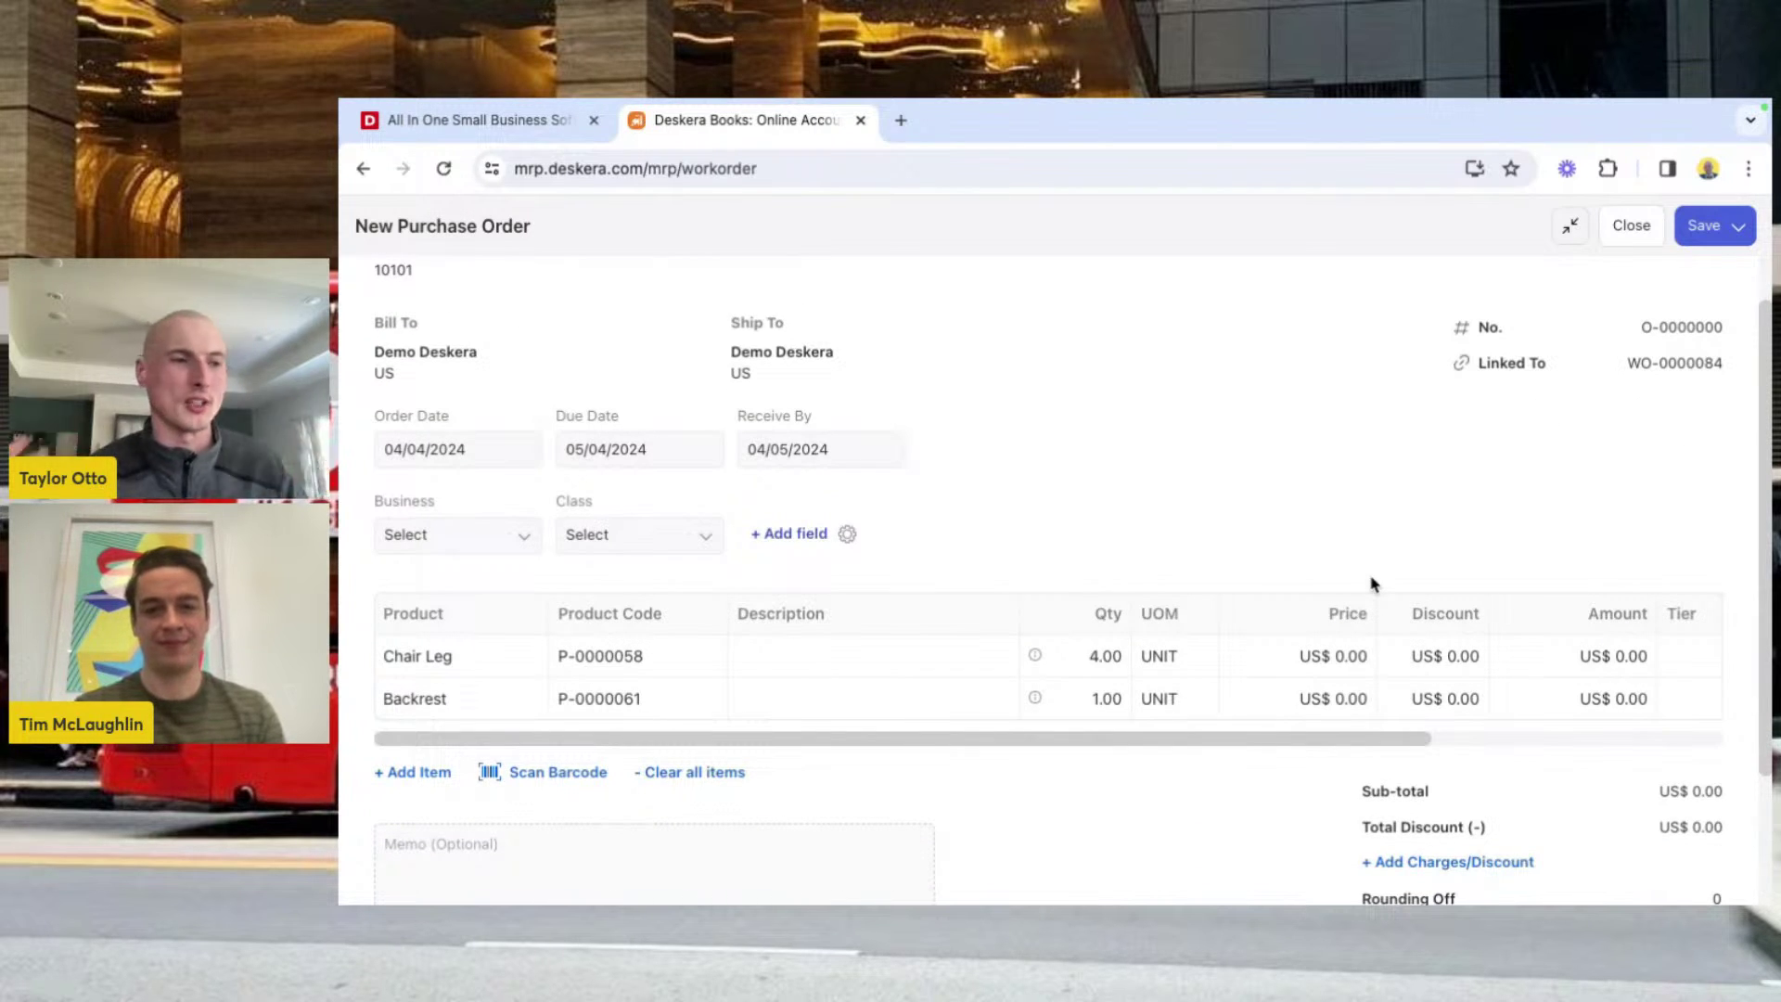
pyautogui.click(1343, 660)
pyautogui.write('2.00')
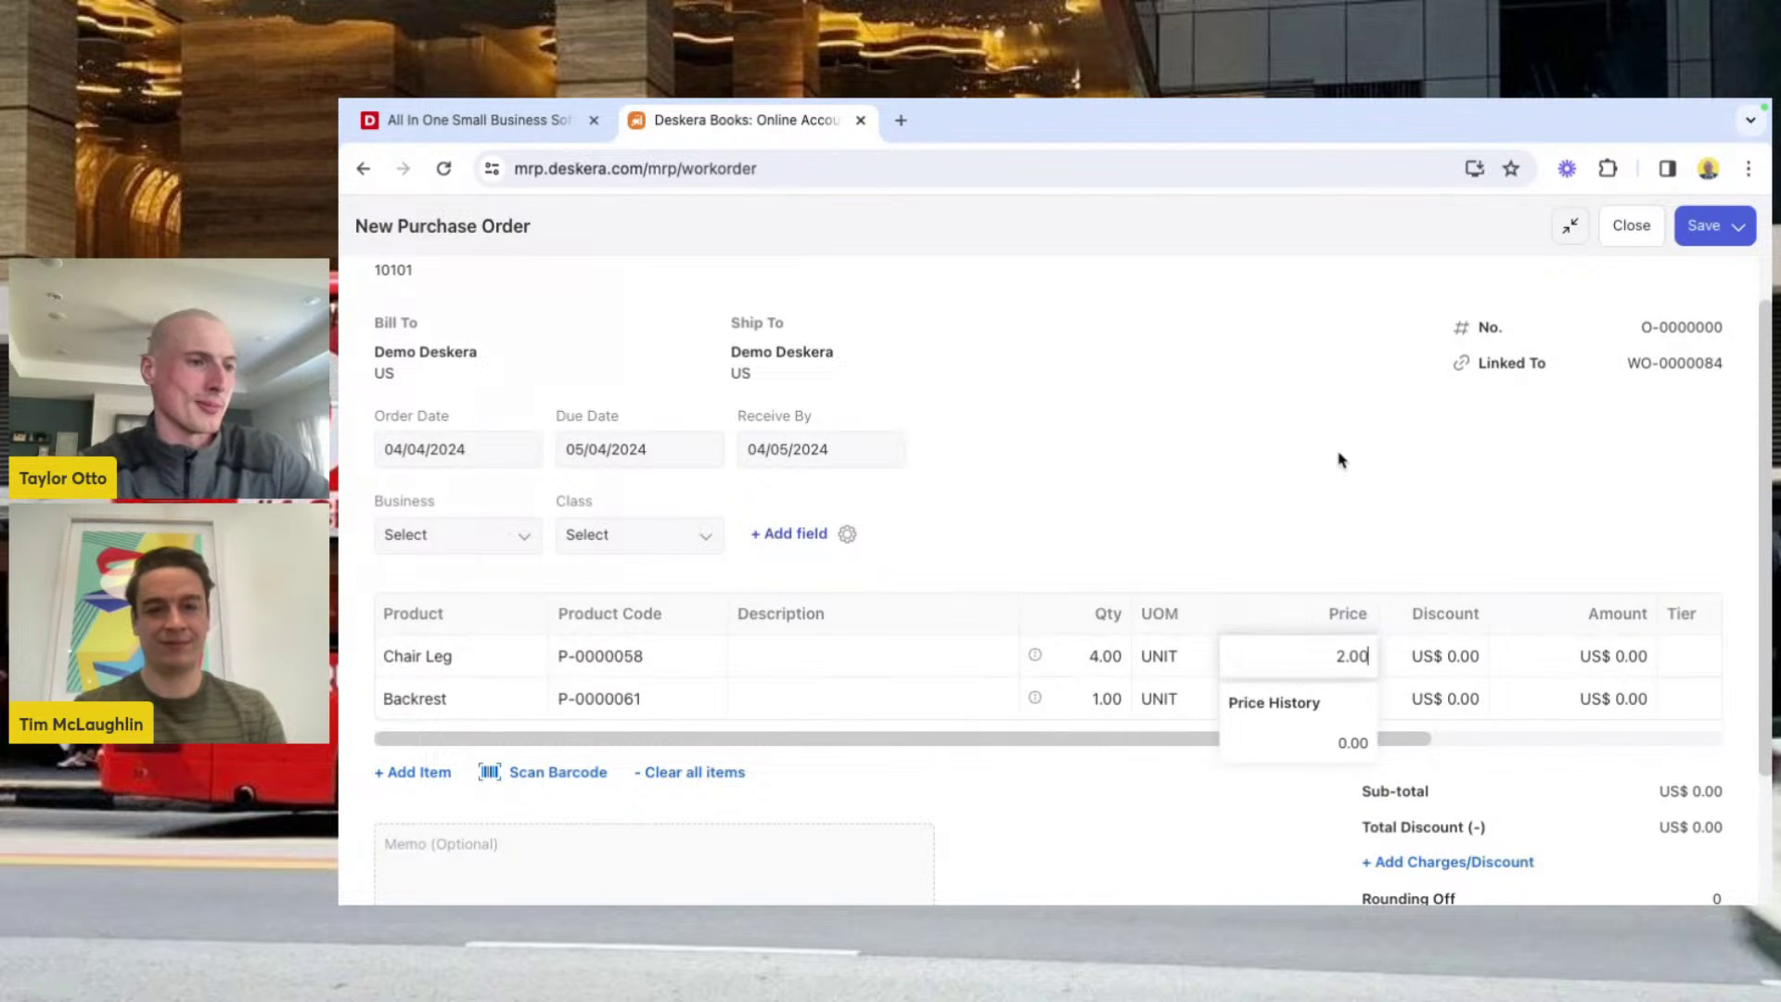
pyautogui.click(1342, 462)
pyautogui.click(1354, 697)
pyautogui.write('2')
pyautogui.click(1272, 492)
pyautogui.scroll(-2, 1244, 616)
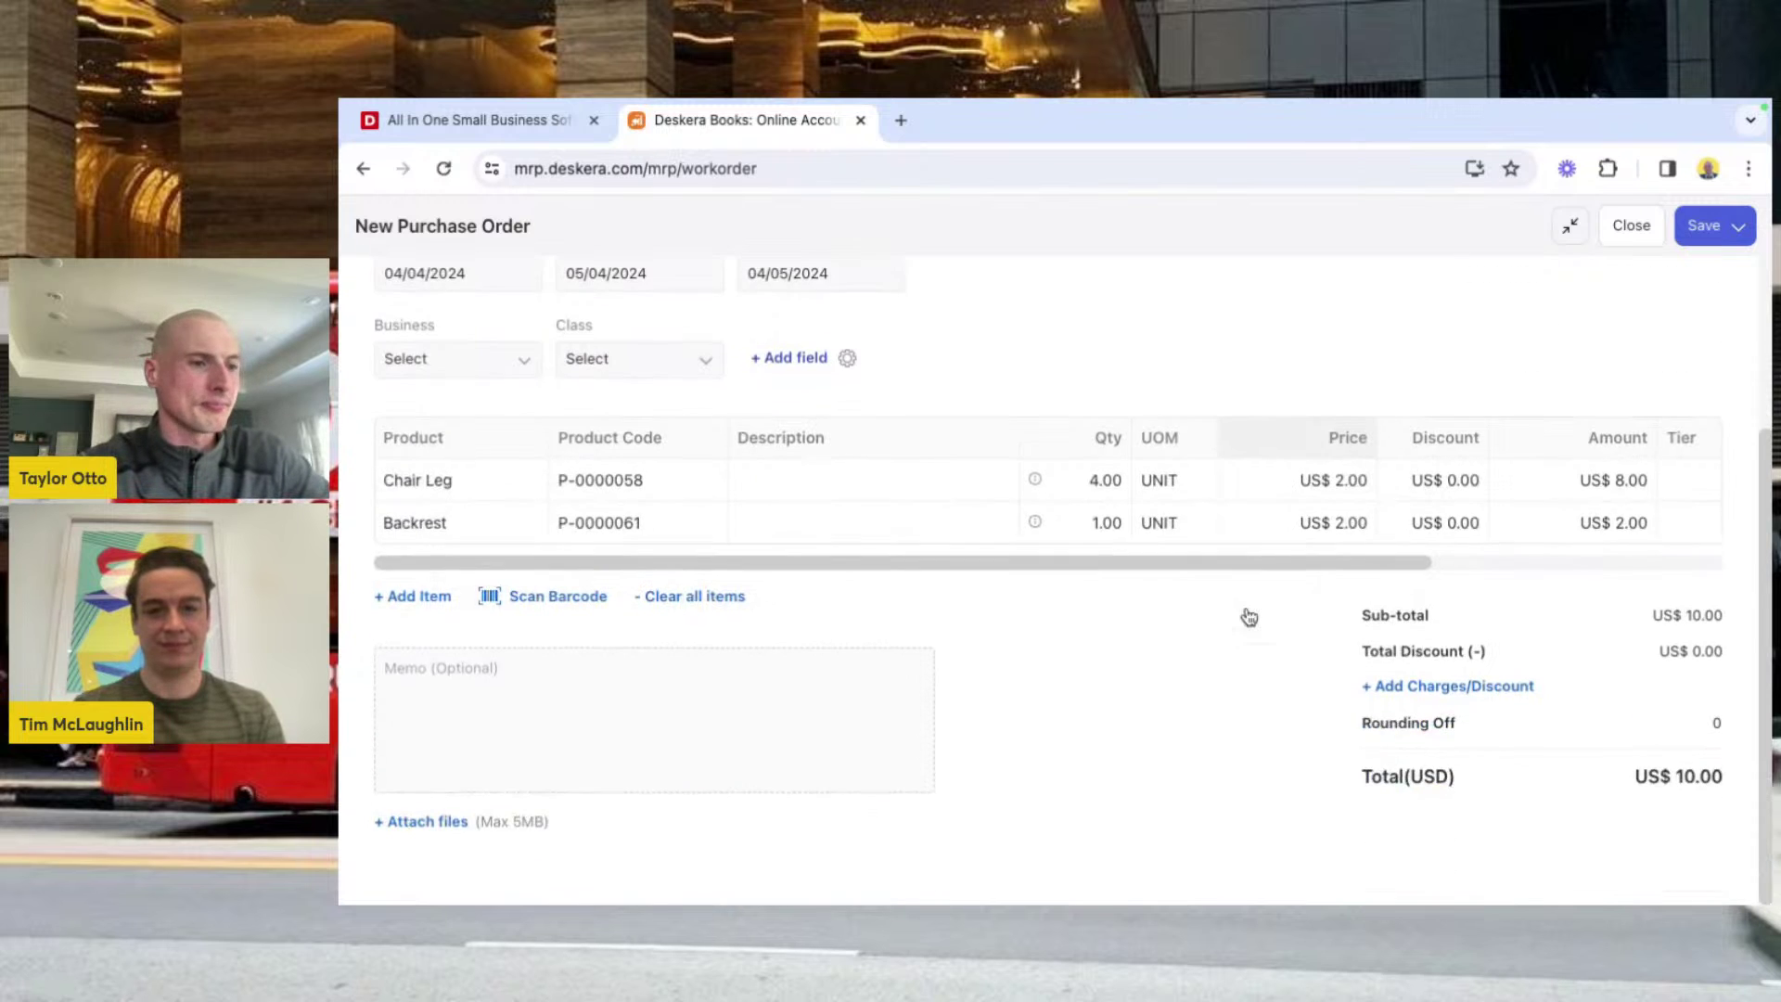
pyautogui.scroll(3, 1246, 615)
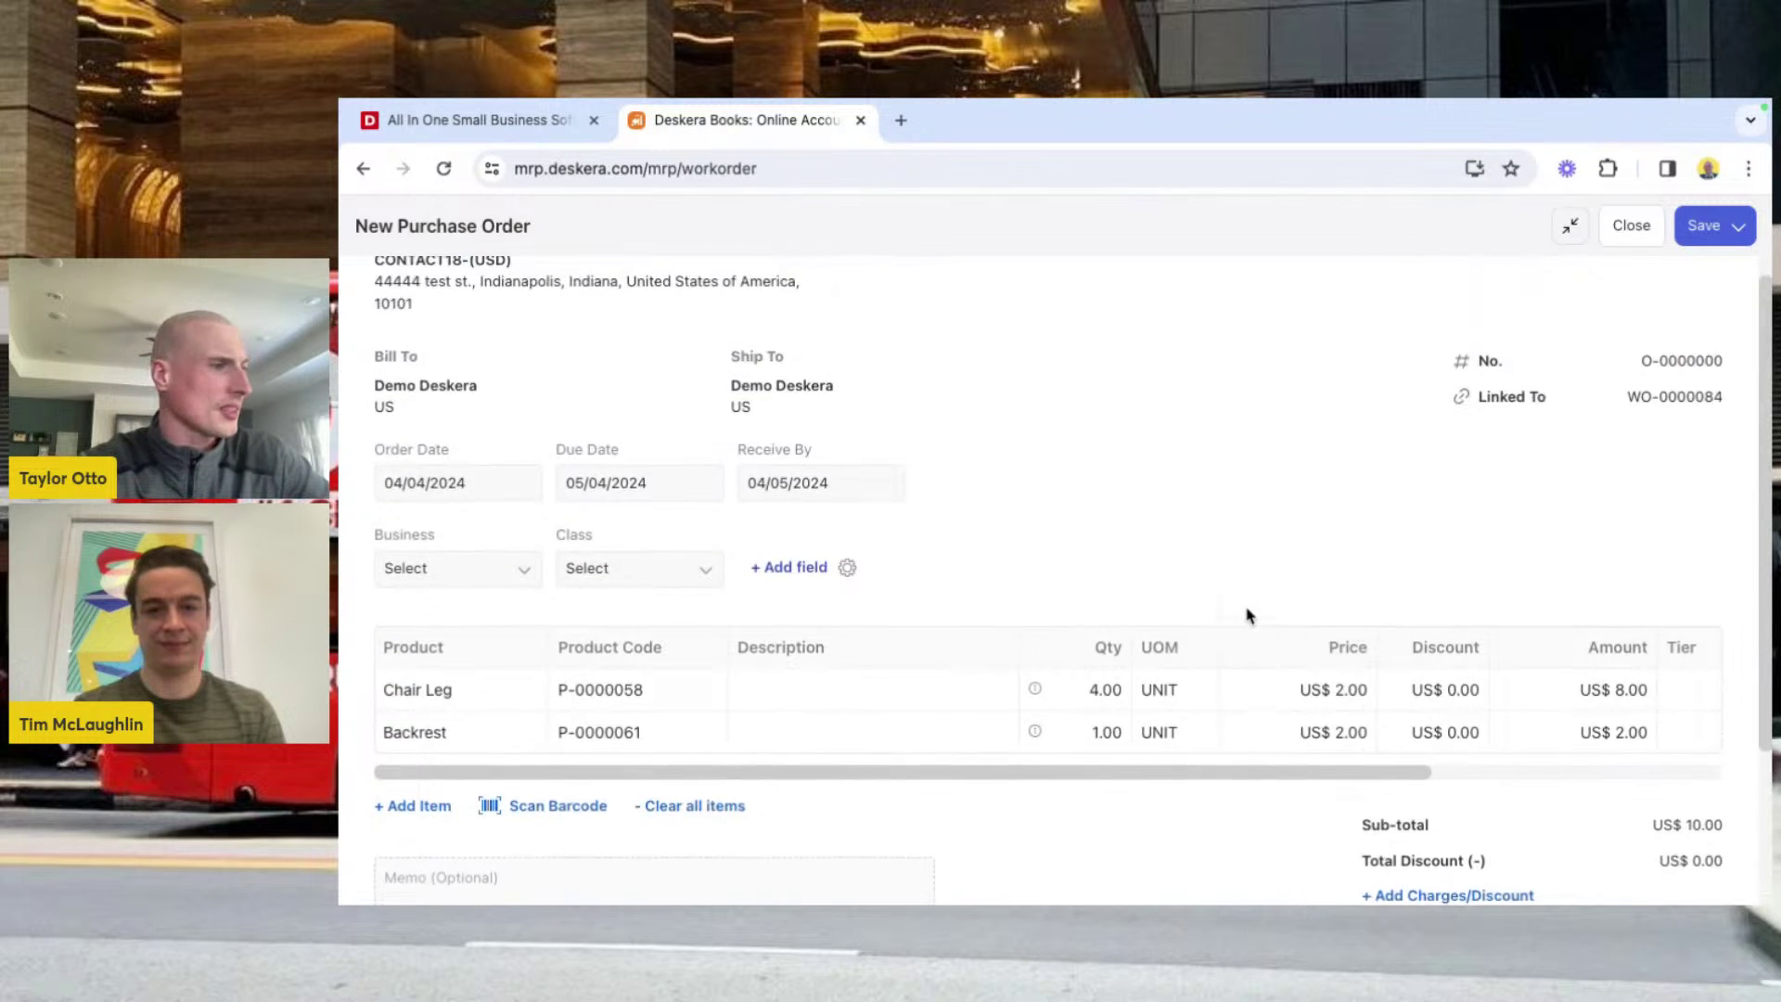
pyautogui.click(1690, 228)
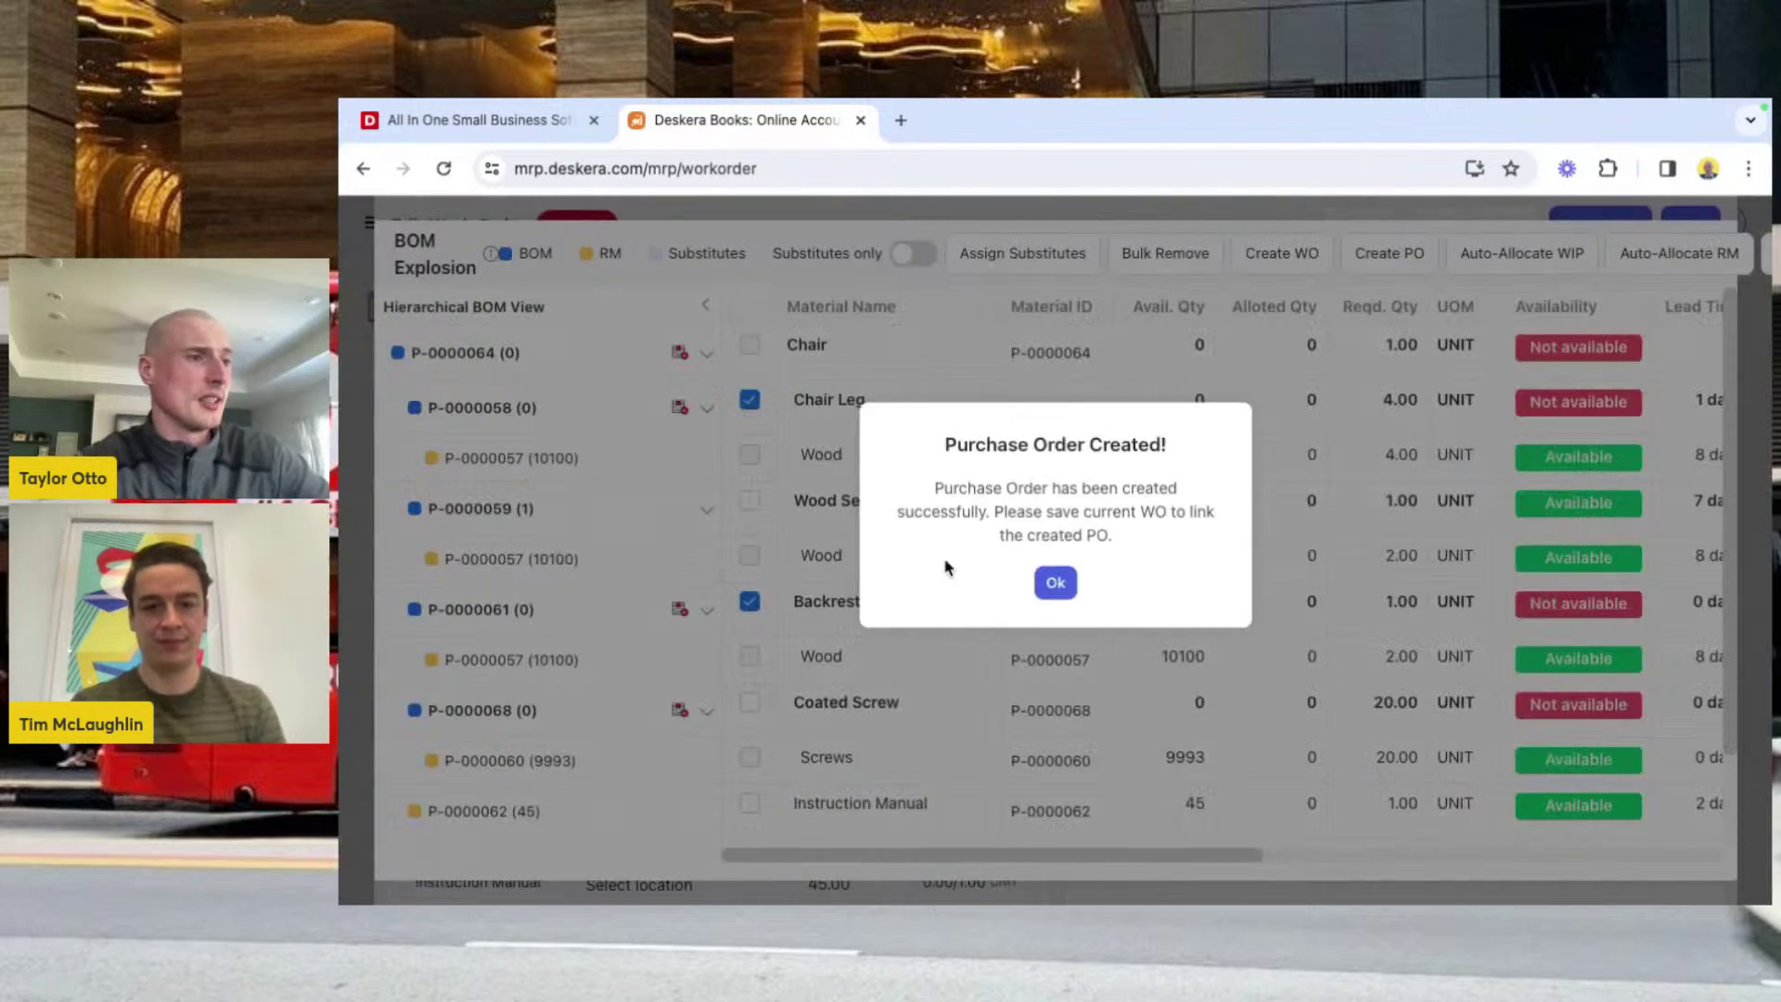
# Step: Check the BOM Explosion's purchase order links, then return and save work order WO-0000084
pyautogui.click(1053, 584)
pyautogui.hscroll(5, 1225, 580)
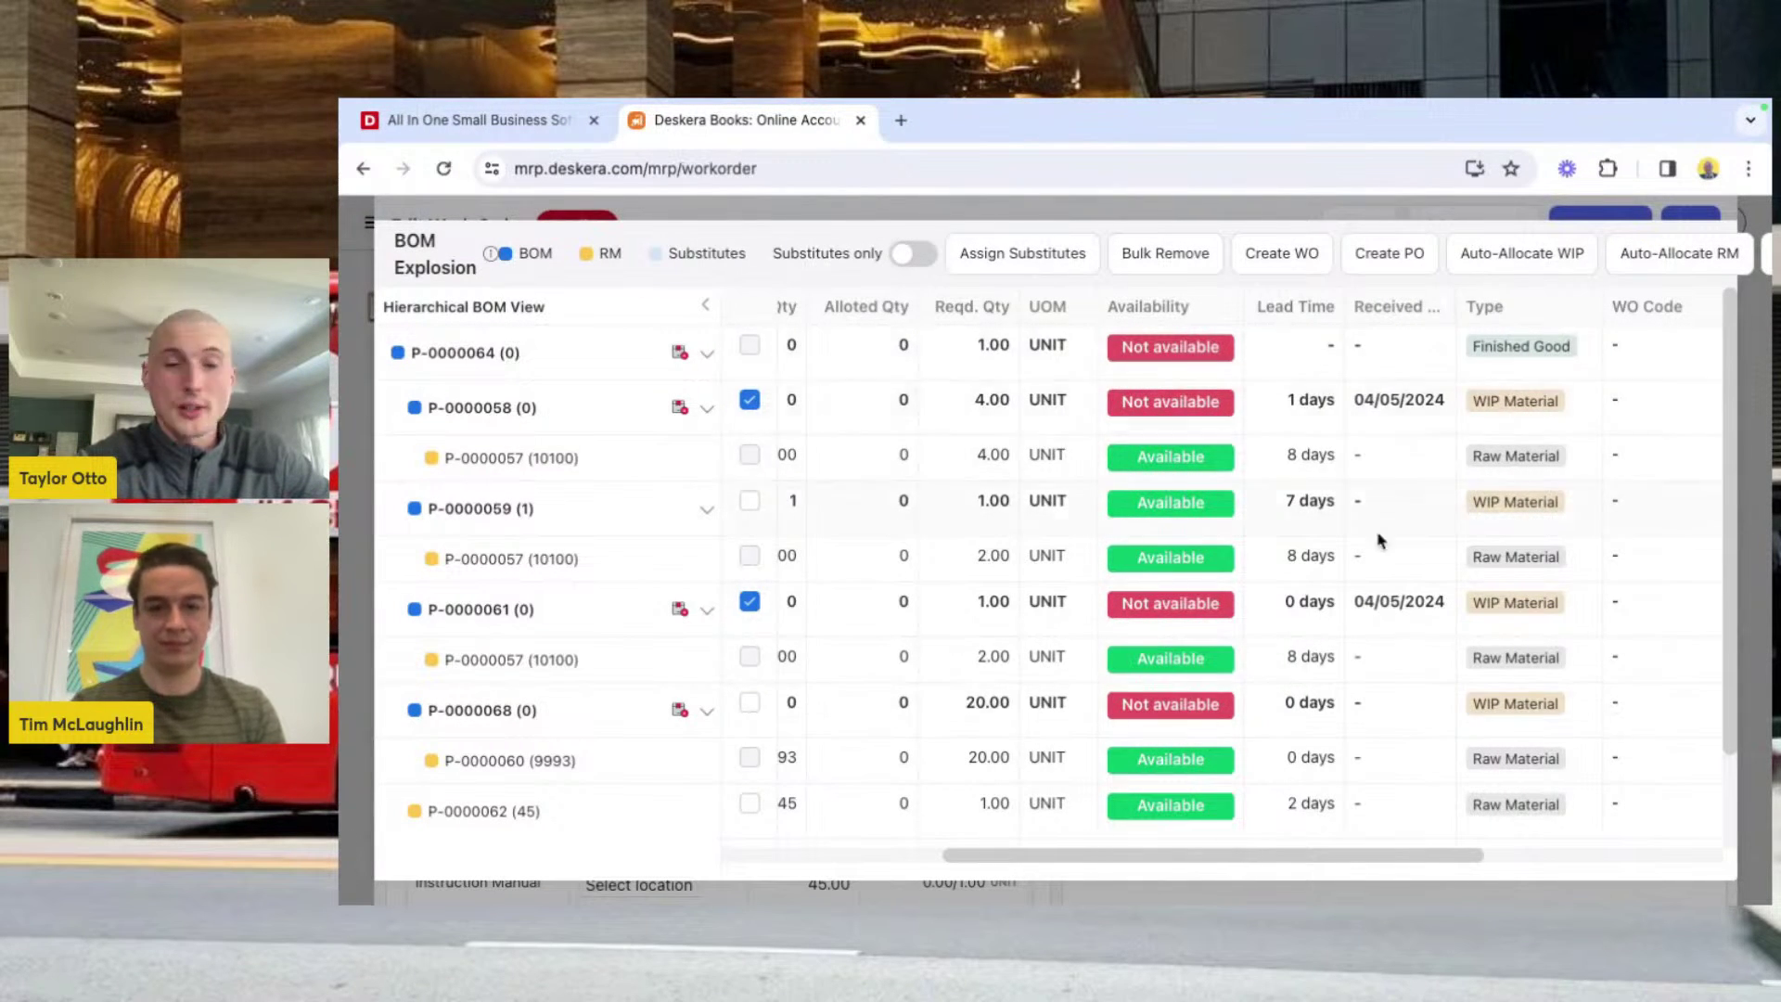
pyautogui.hscroll(3, 1410, 644)
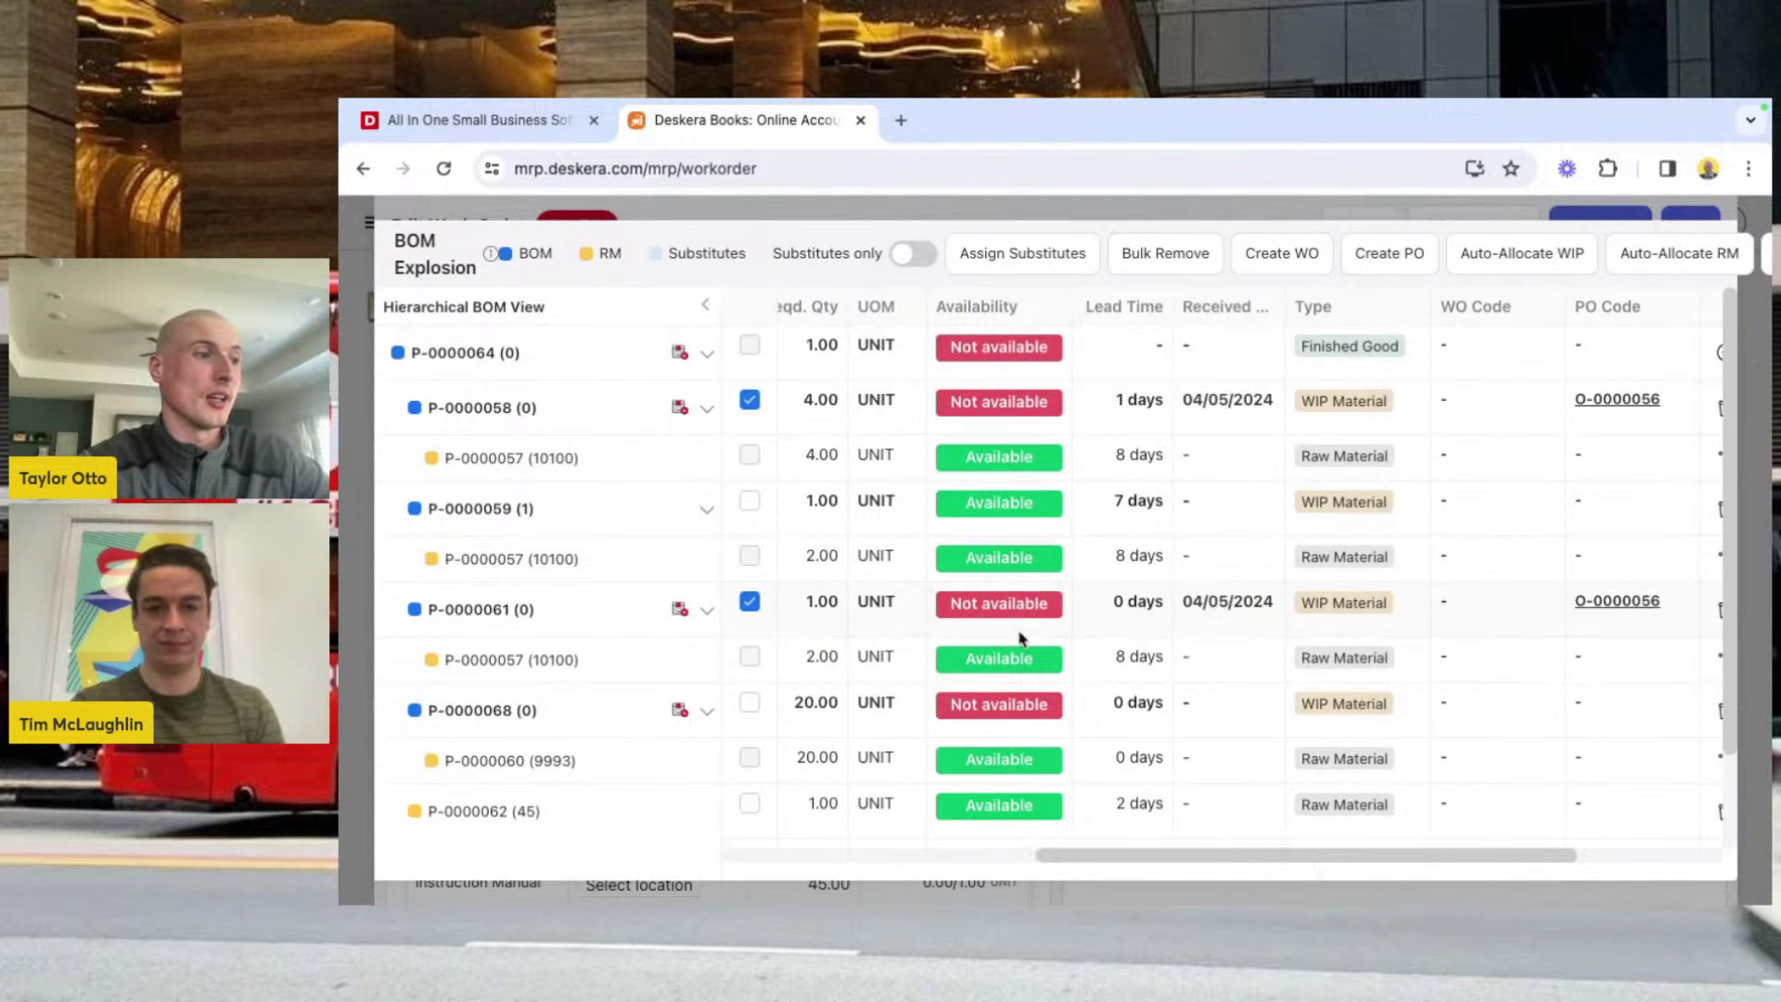
pyautogui.hscroll(-5, 1026, 615)
pyautogui.hscroll(2, 1030, 624)
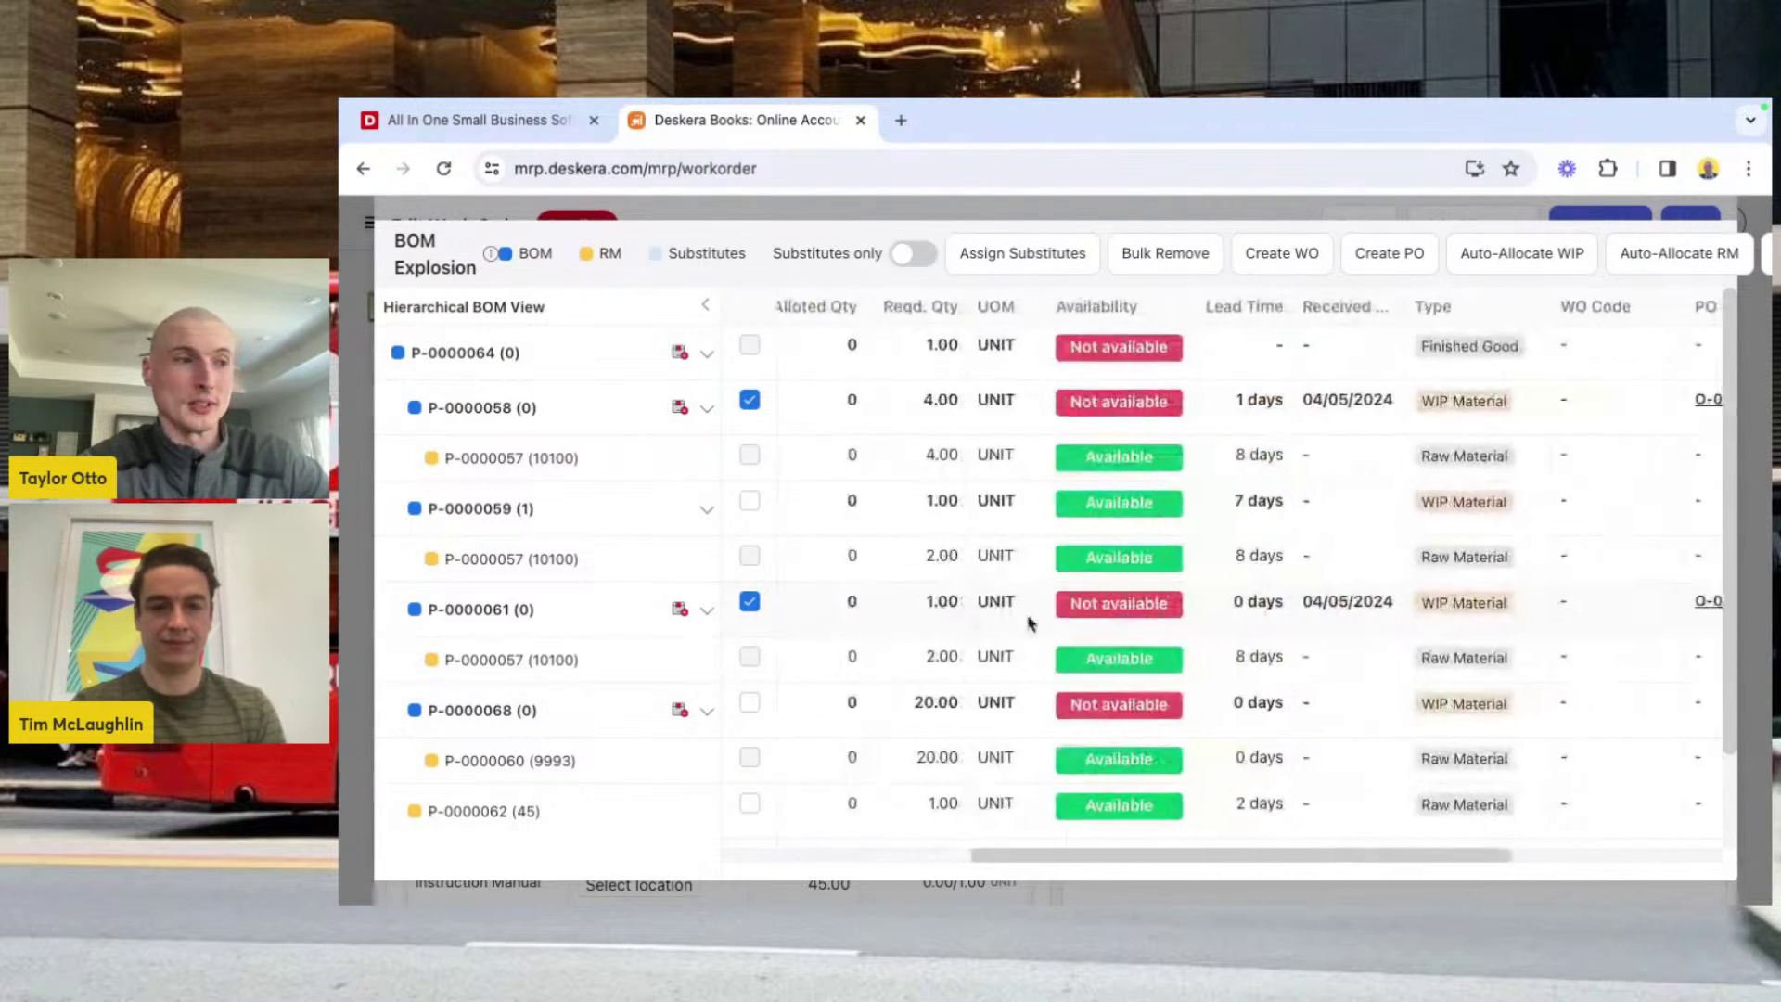
pyautogui.hscroll(2, 1032, 622)
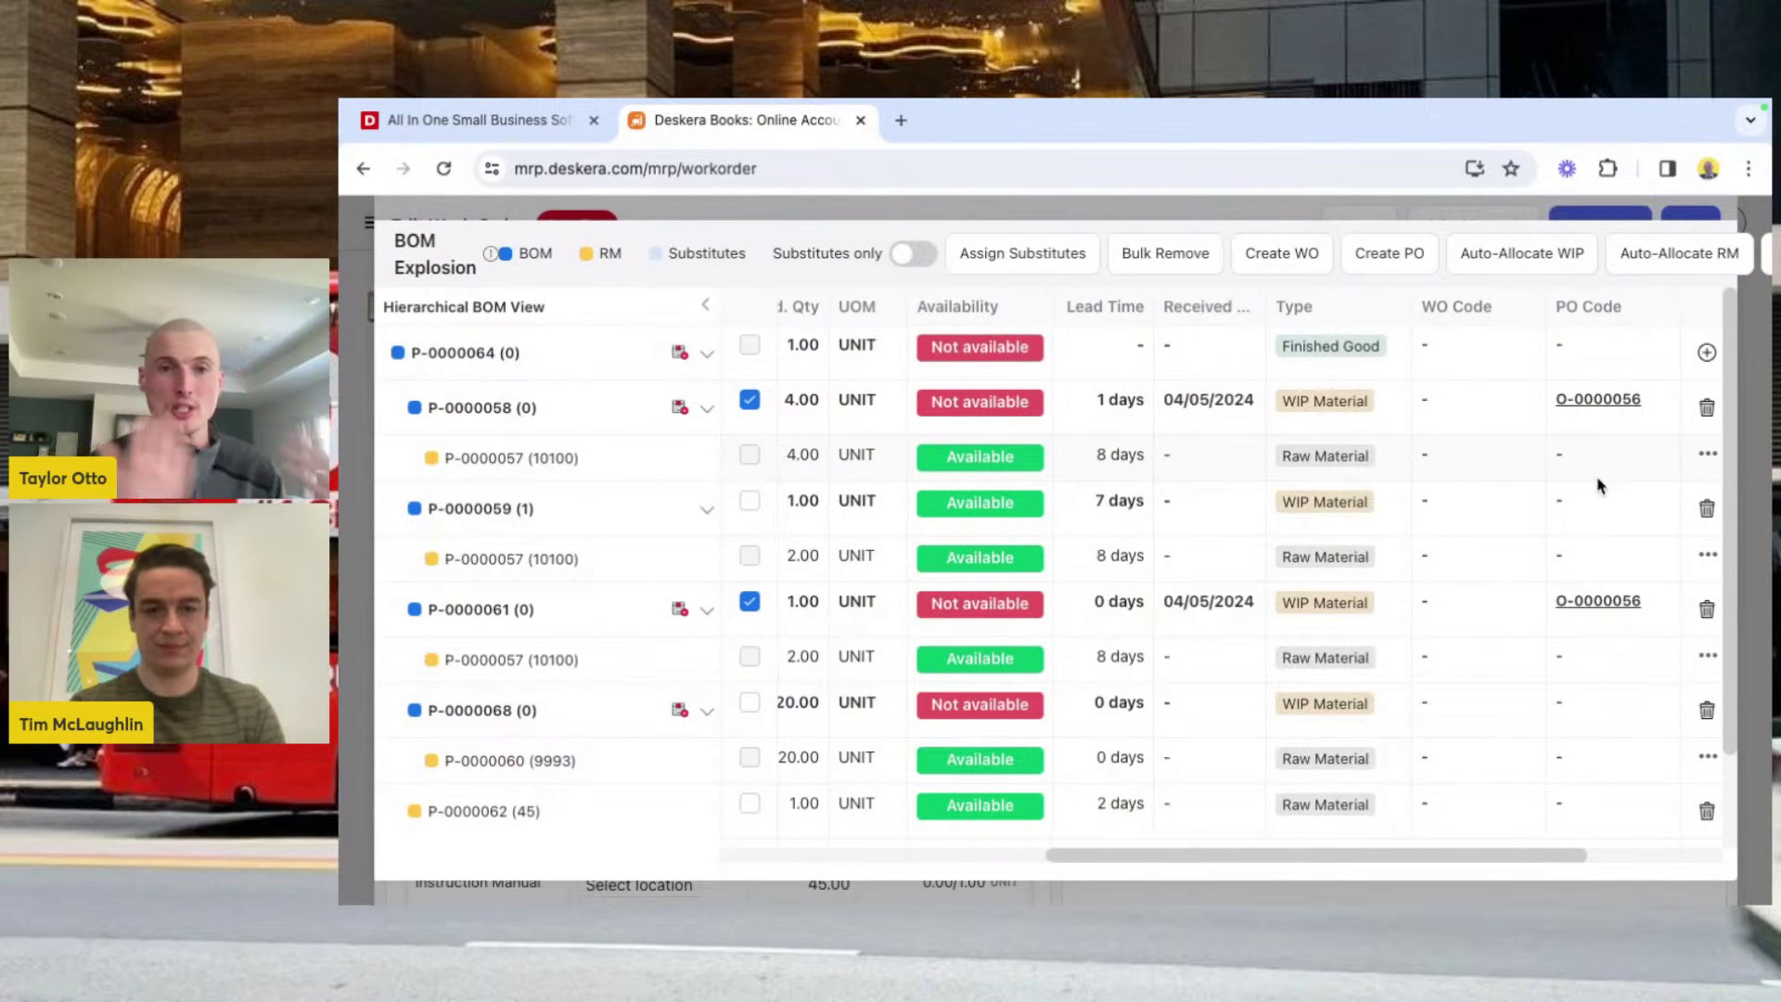
pyautogui.hscroll(3, 1598, 483)
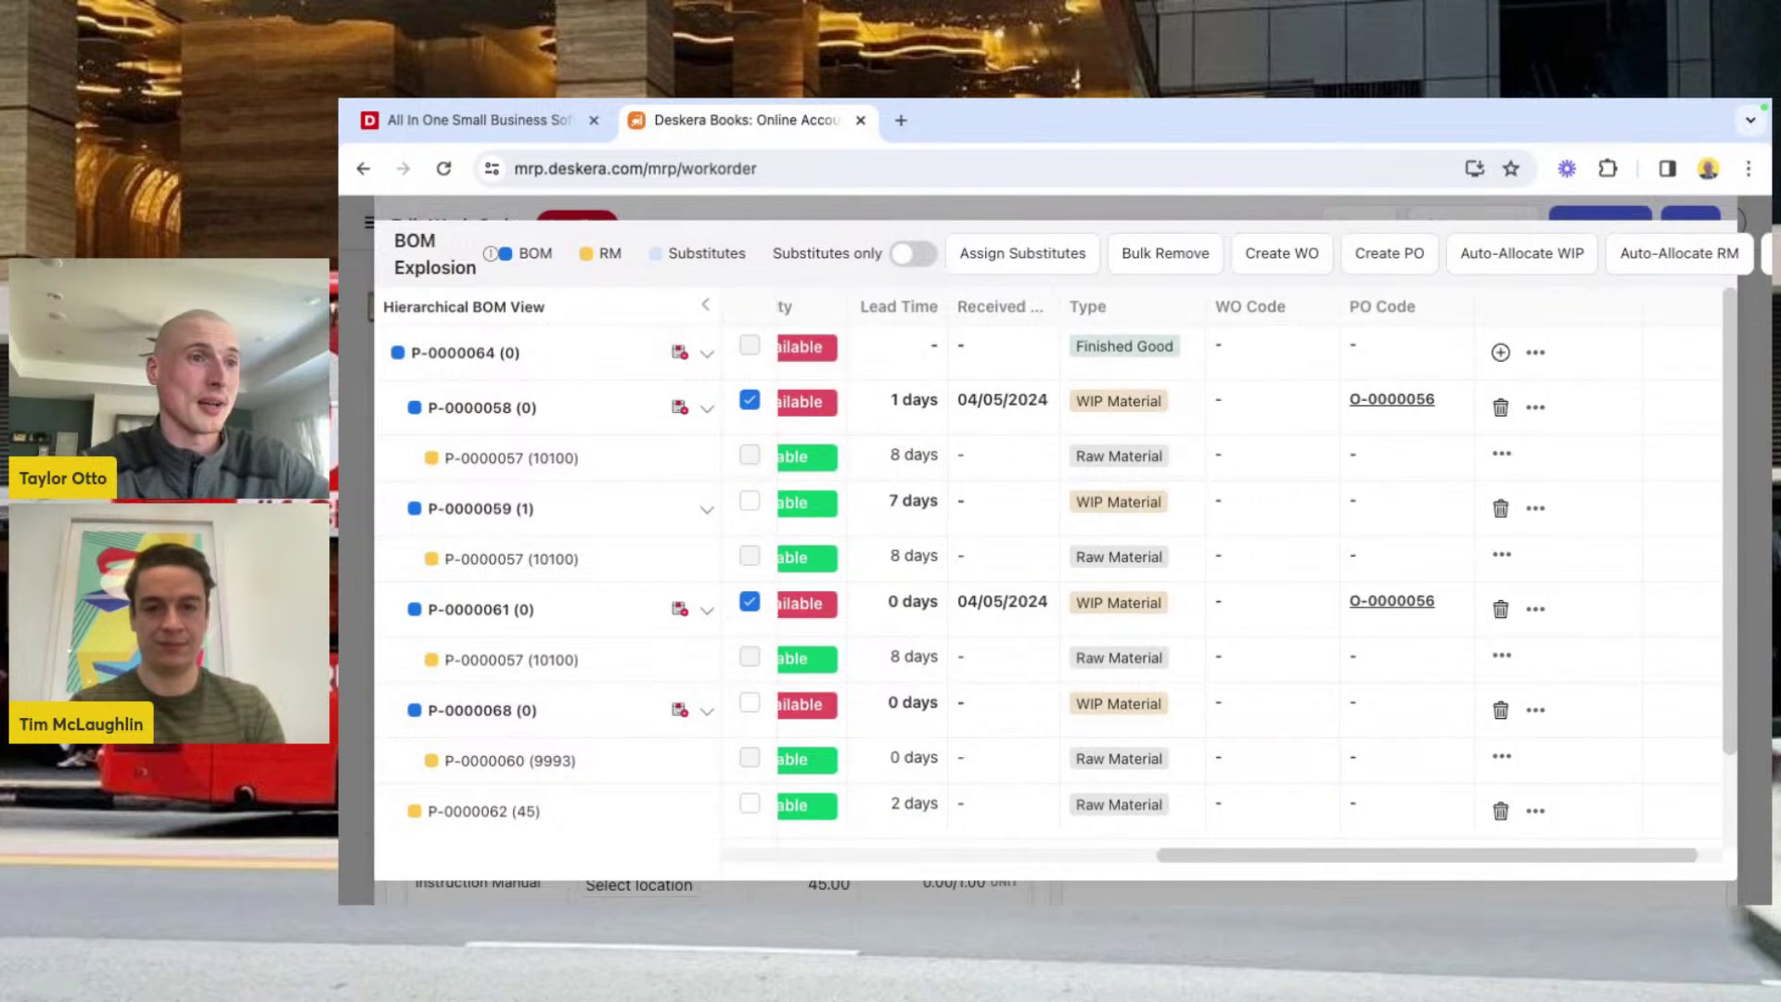
pyautogui.click(1765, 256)
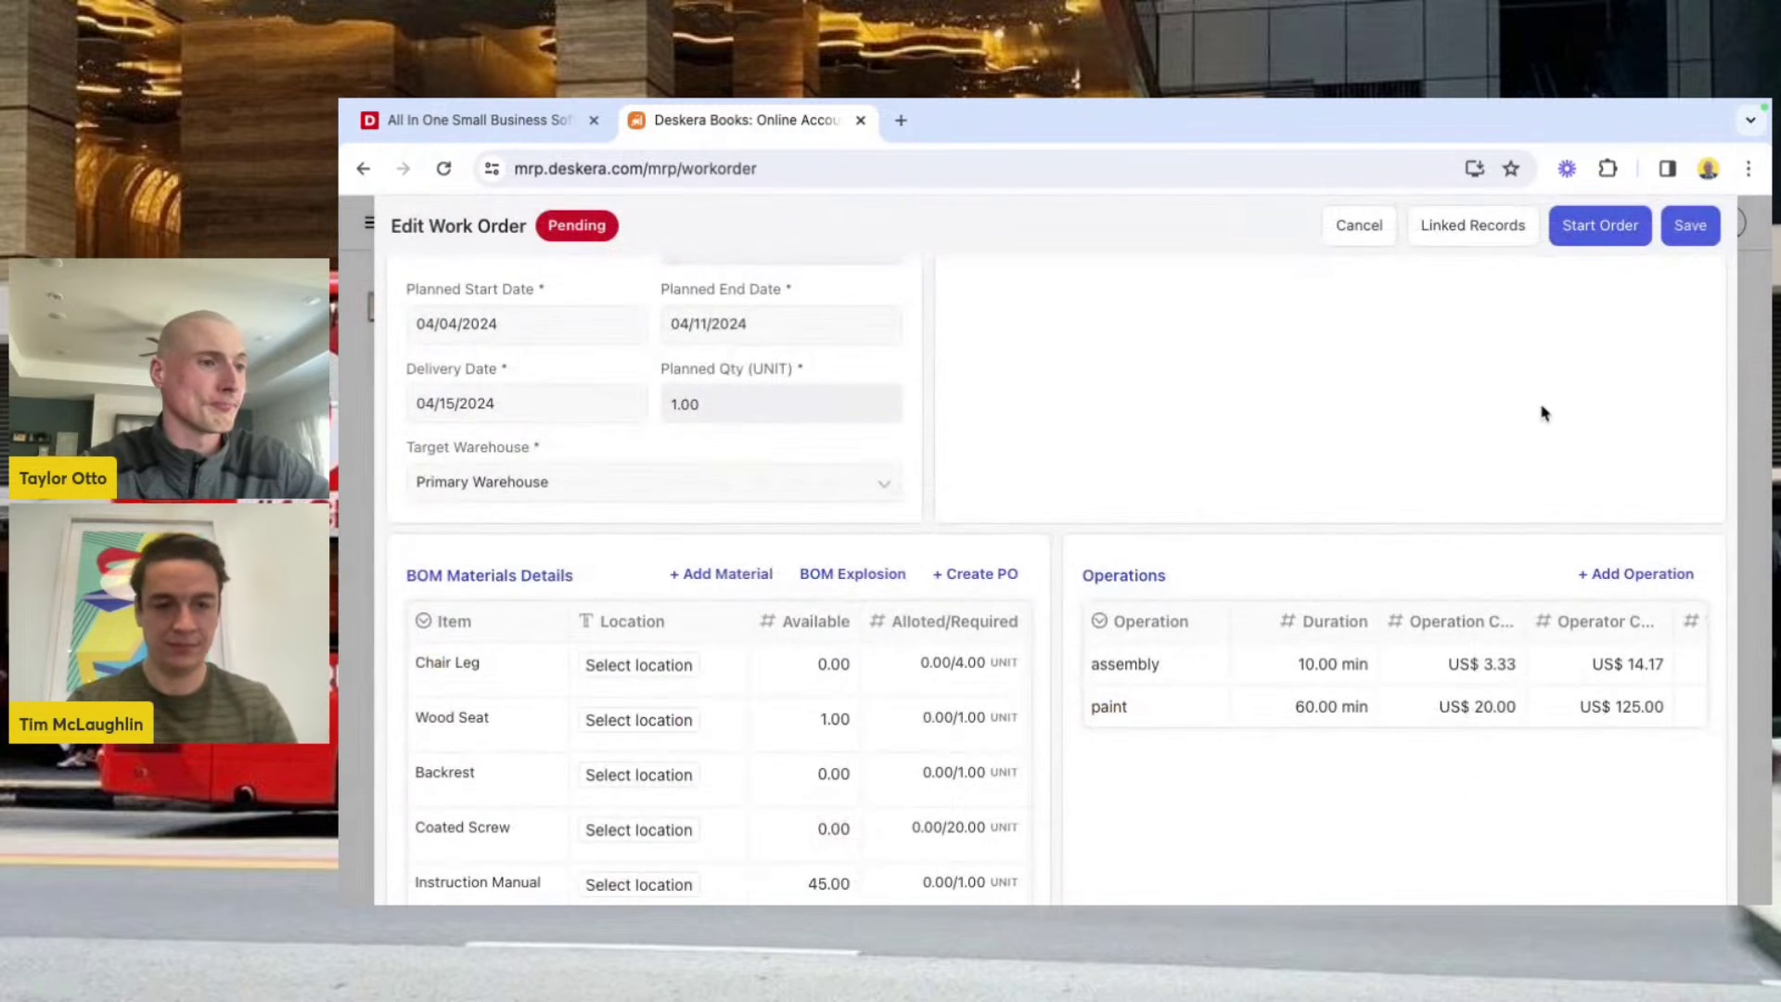
pyautogui.click(1688, 227)
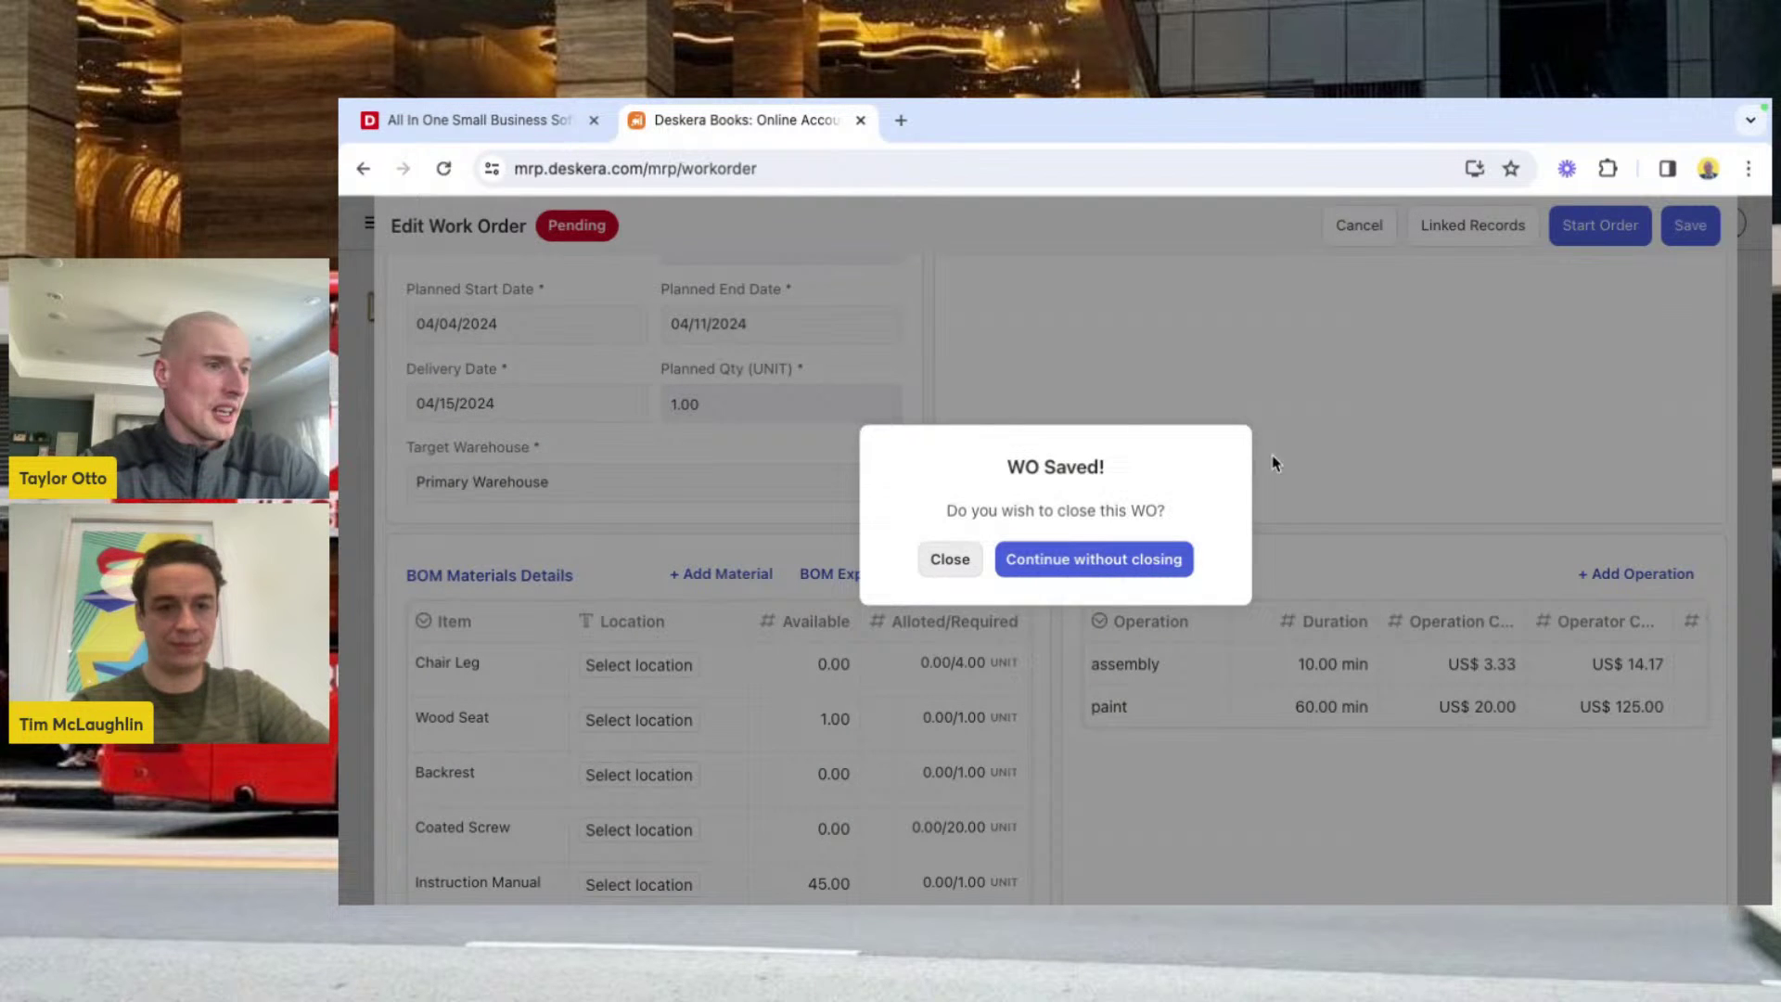
# Step: Close the work order and expand Chair WO-0000084 on the Scheduling Gantt into O-0000056, JWO-0000018, Paint and Assembly
pyautogui.click(949, 559)
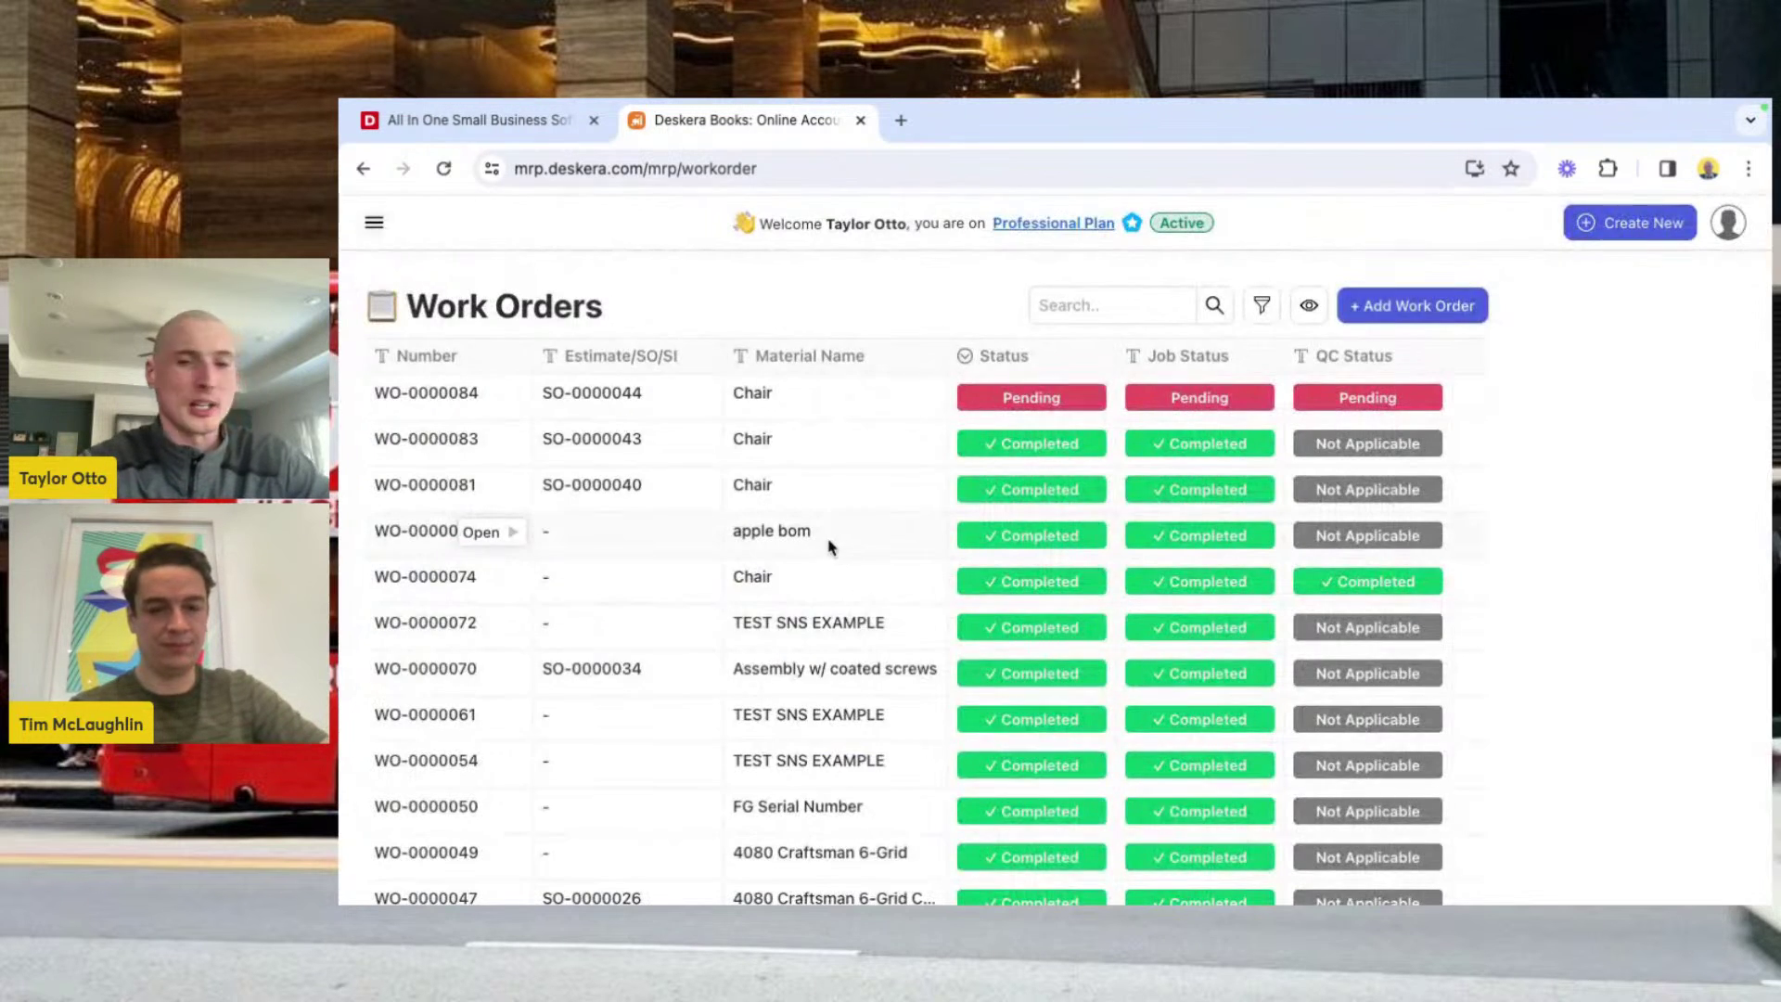
pyautogui.click(375, 224)
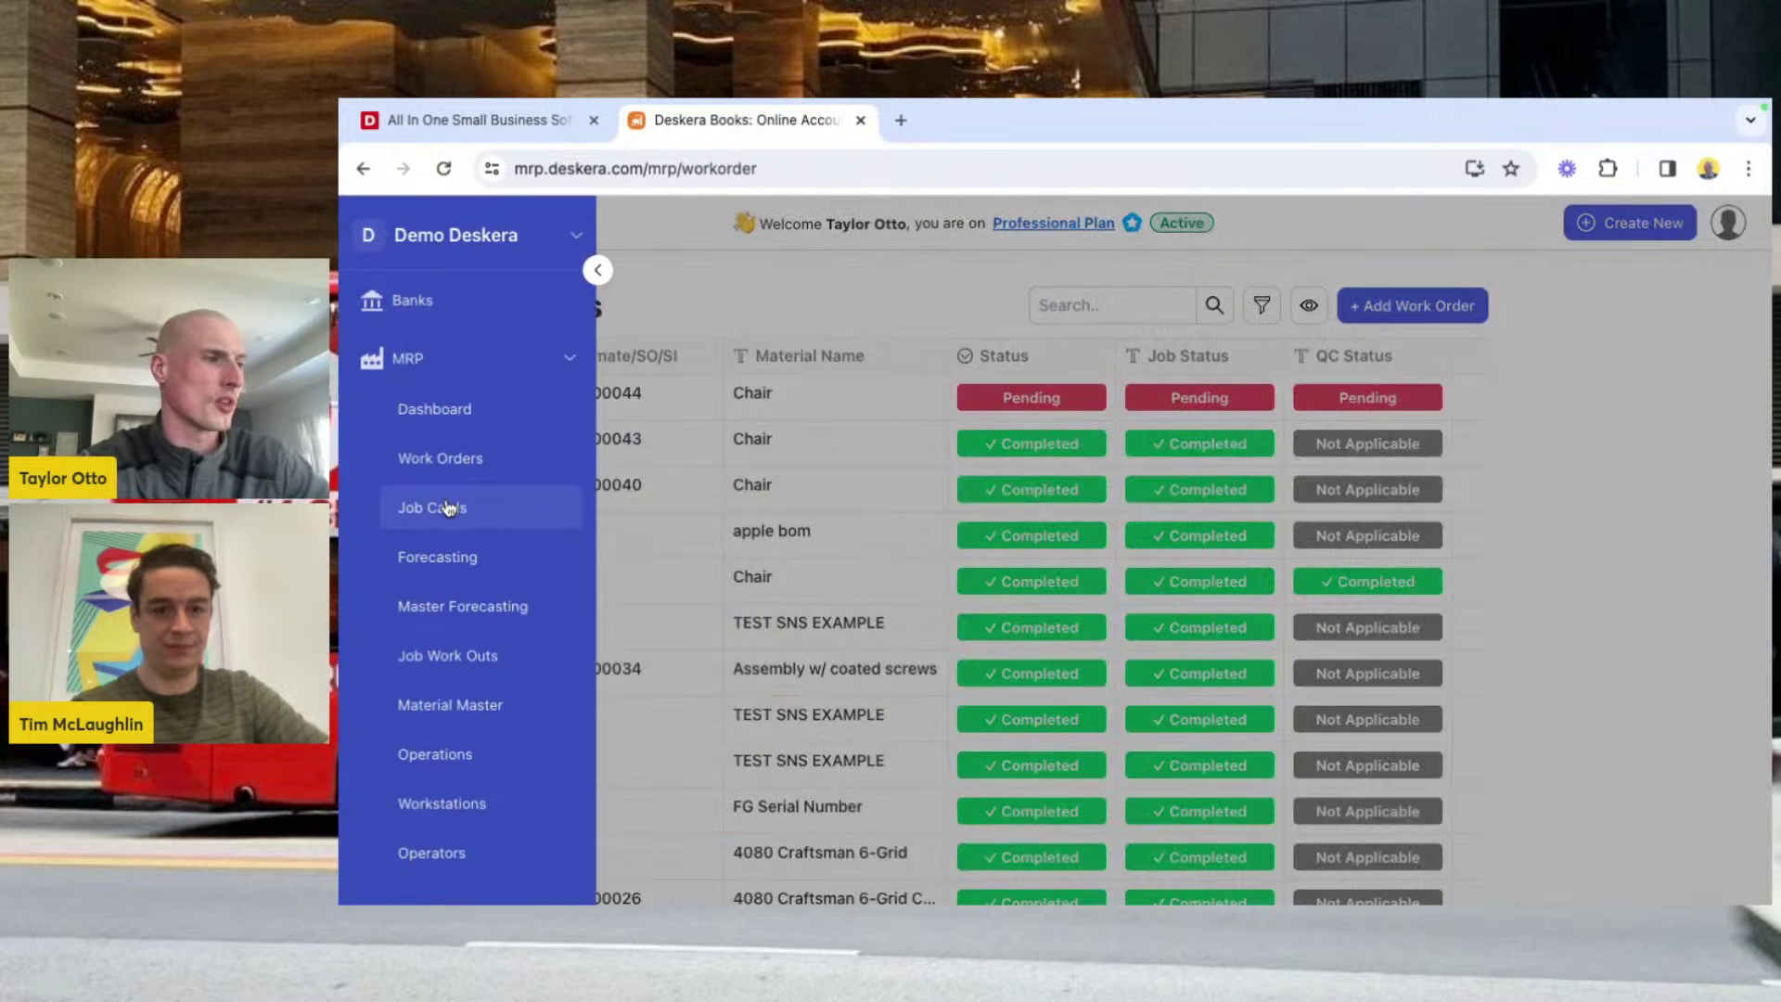
pyautogui.scroll(-2, 441, 774)
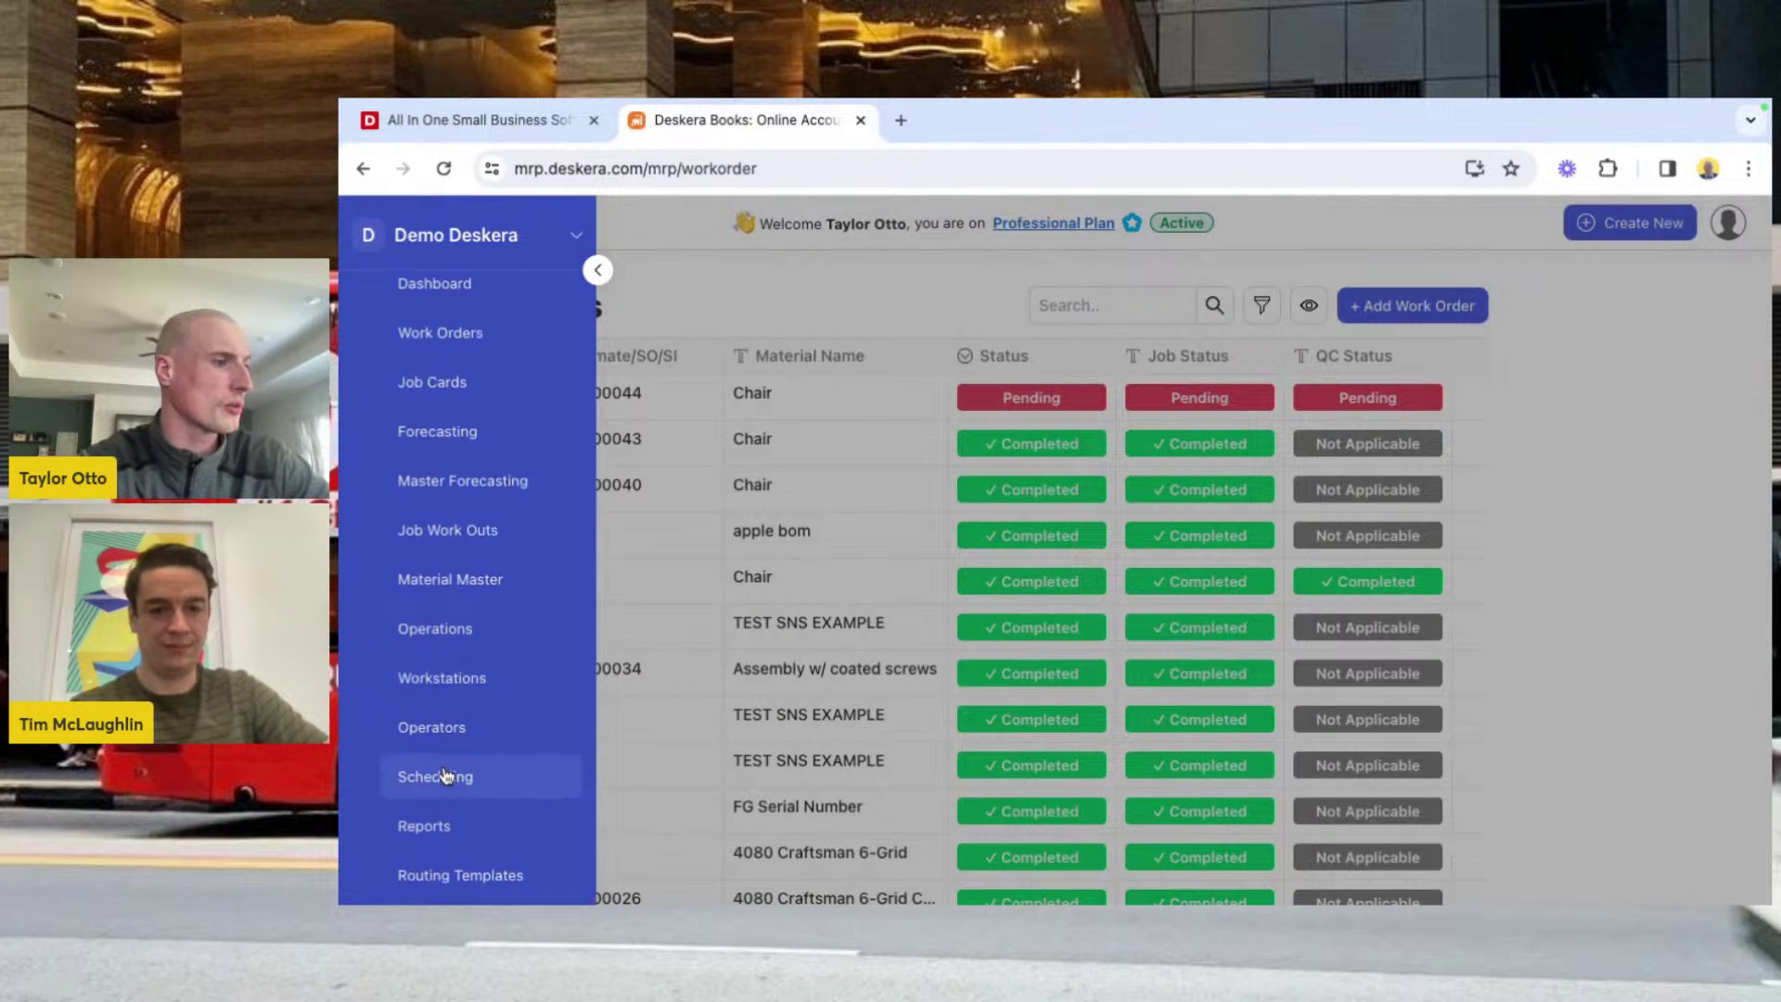
pyautogui.click(444, 776)
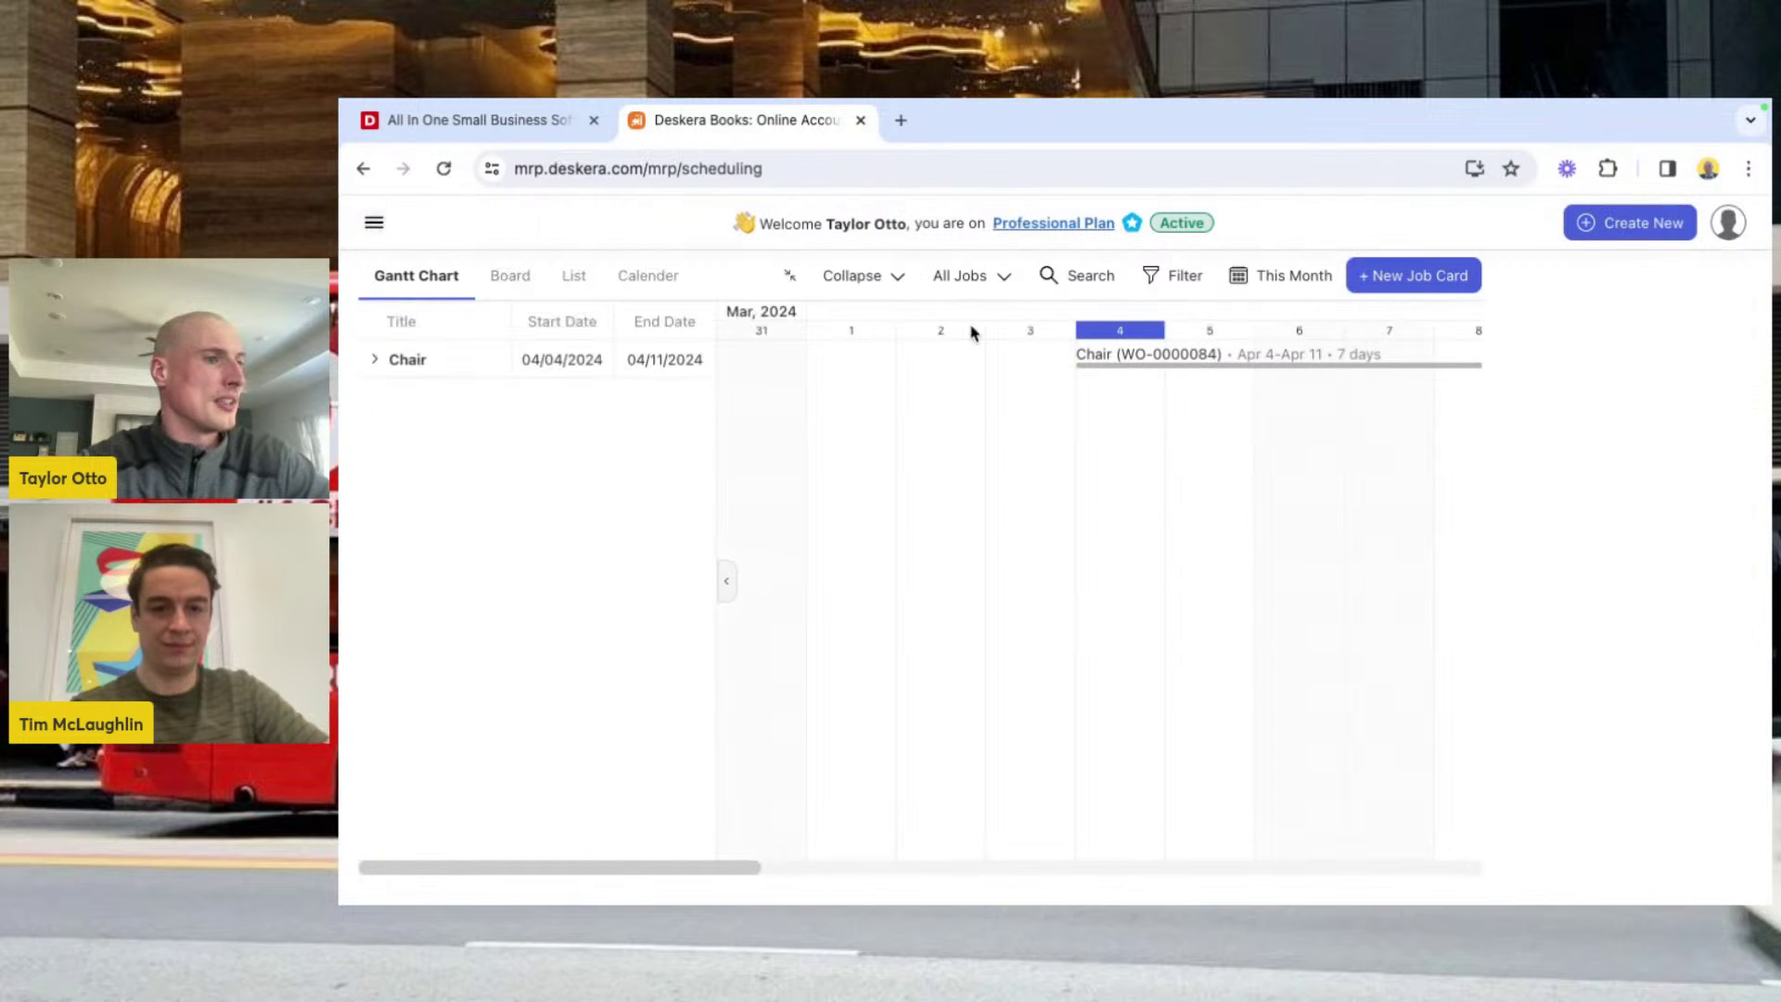
pyautogui.click(374, 360)
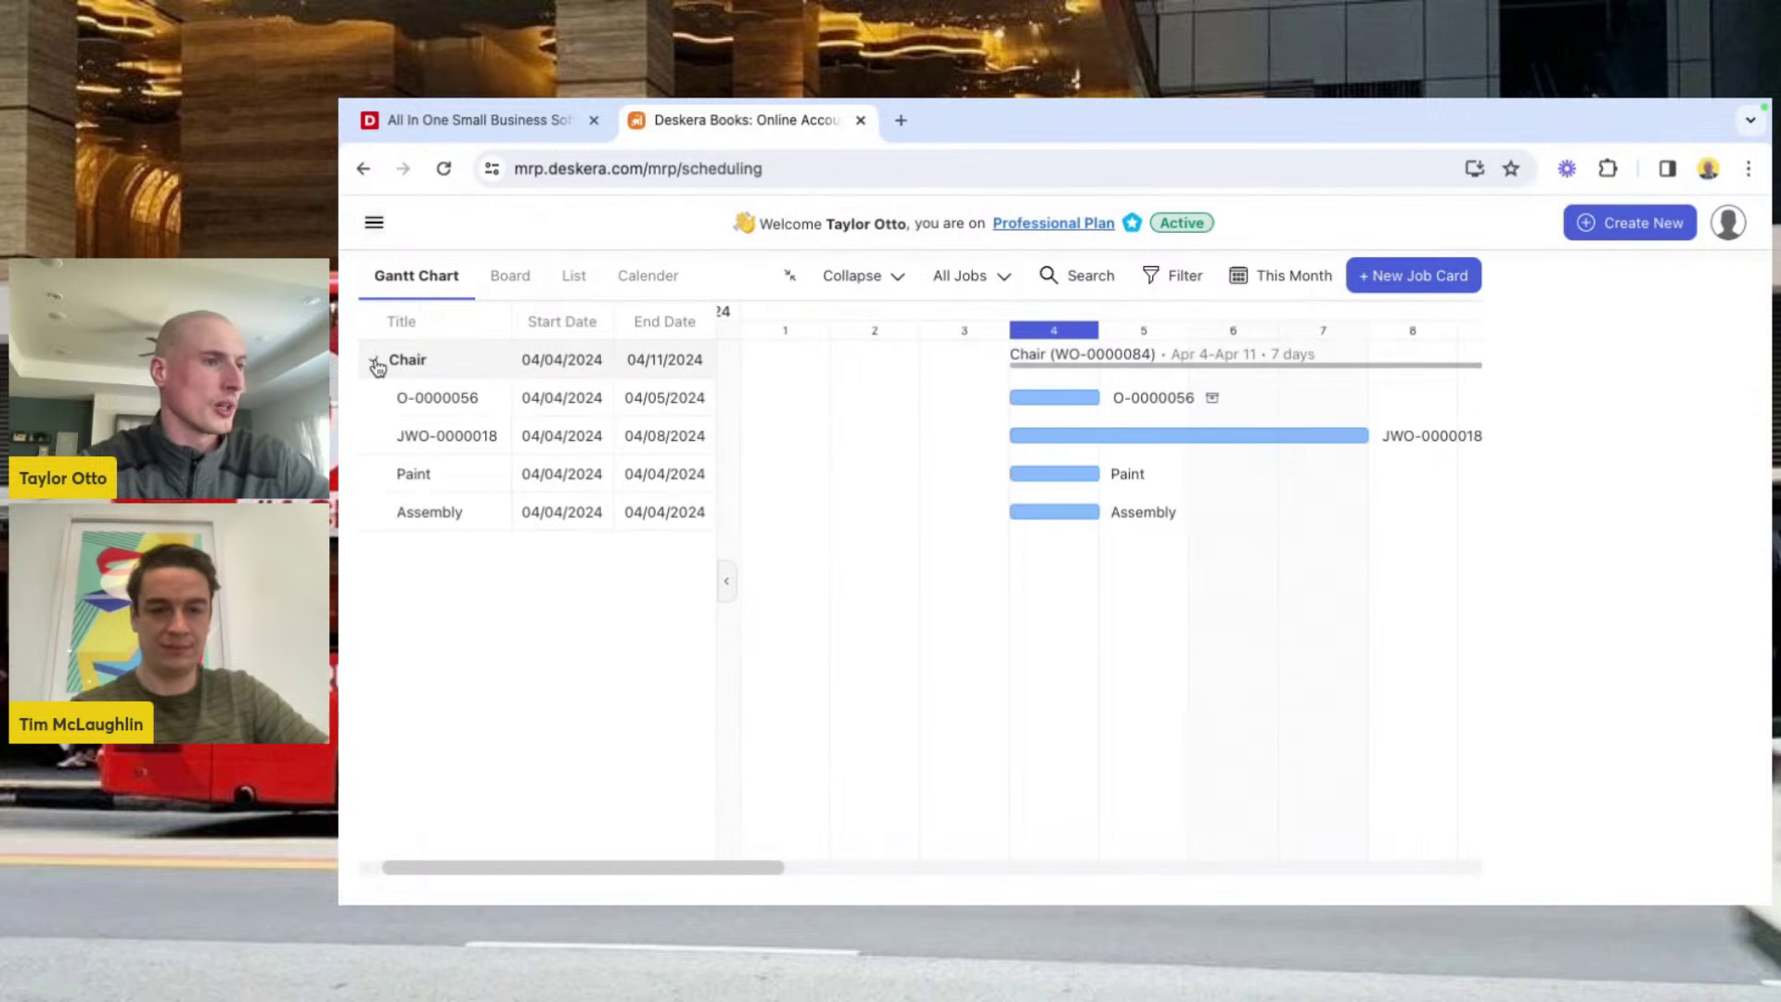
pyautogui.hscroll(2, 928, 415)
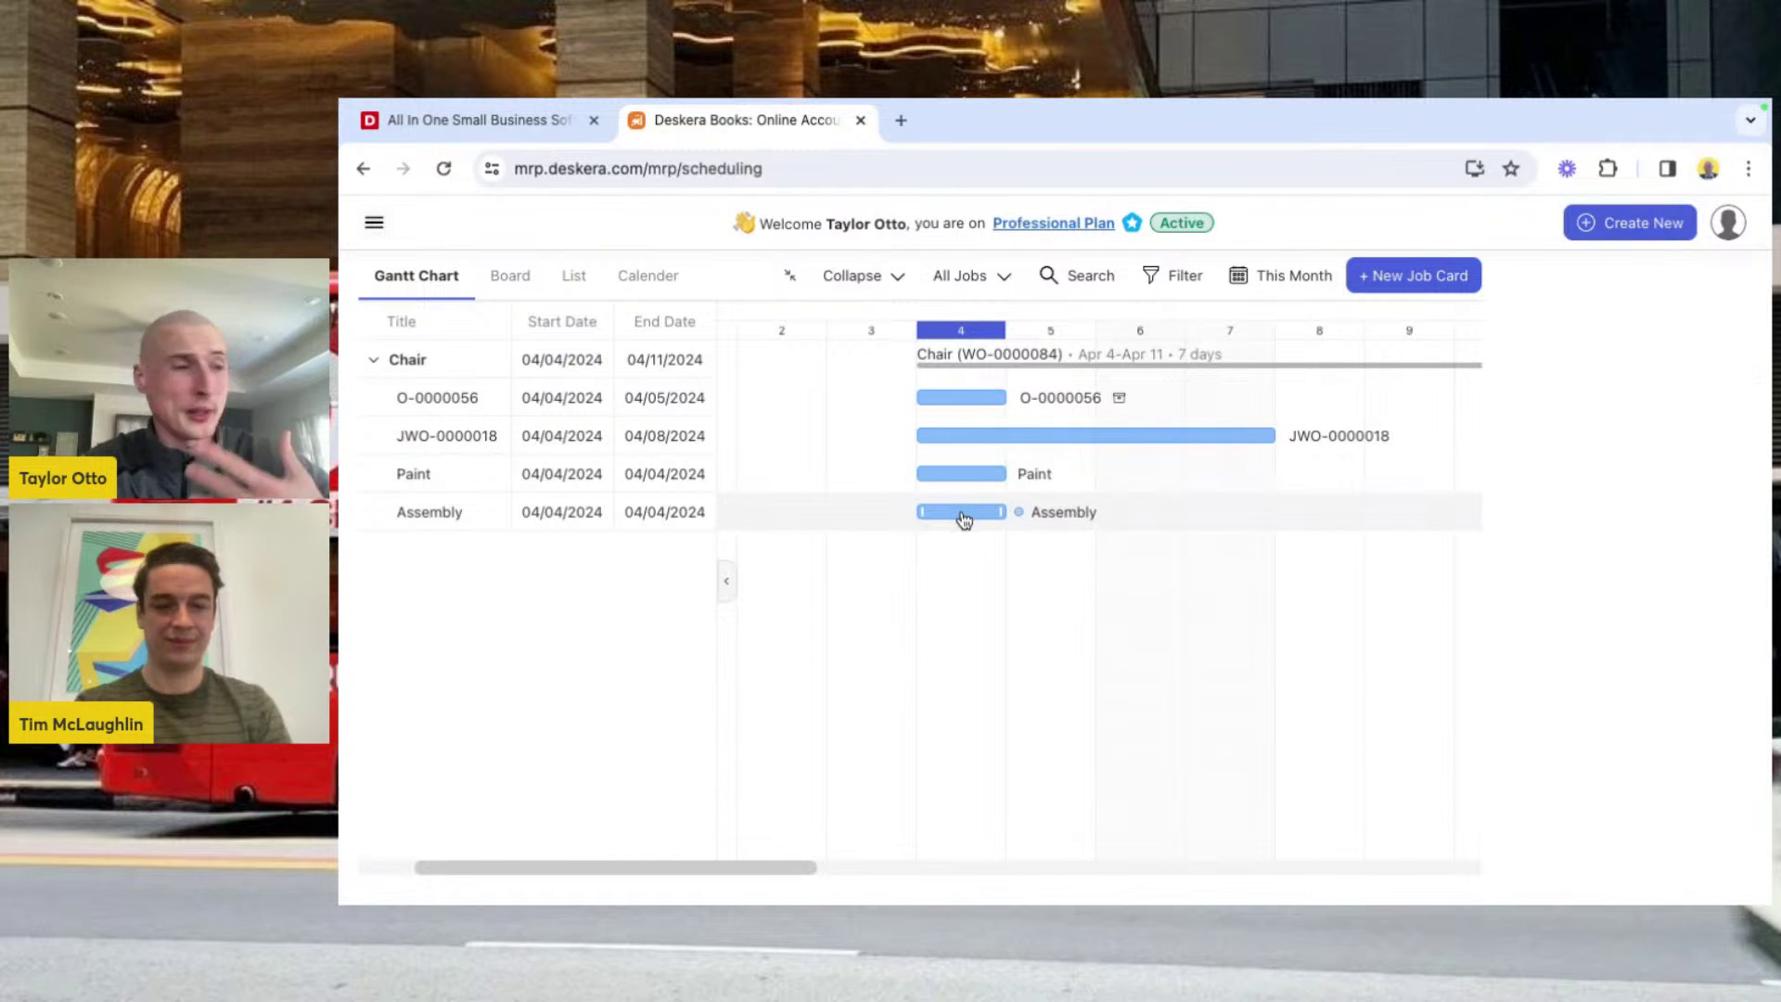
# Step: Drag the Assembly bar later in two moves so it runs 04/08–04/09 and Paint follows on 04/09
pyautogui.moveTo(965, 520); pyautogui.dragTo(1233, 501)
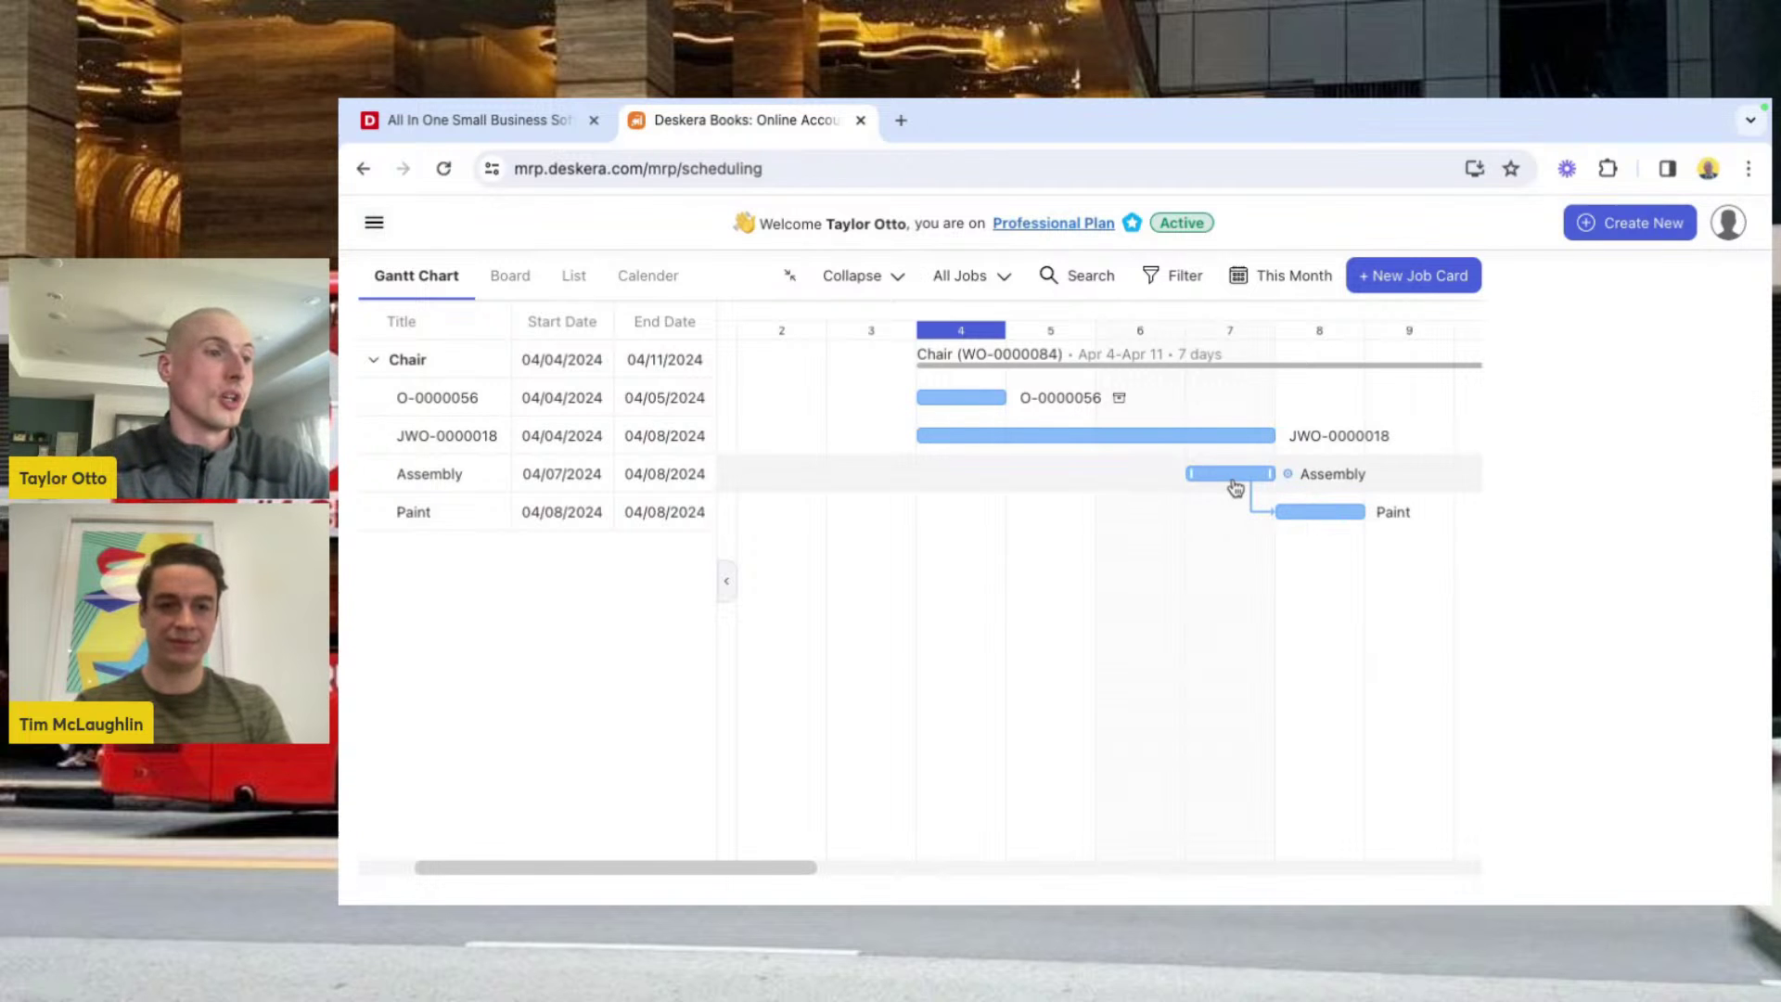
pyautogui.moveTo(1236, 486); pyautogui.dragTo(1340, 476)
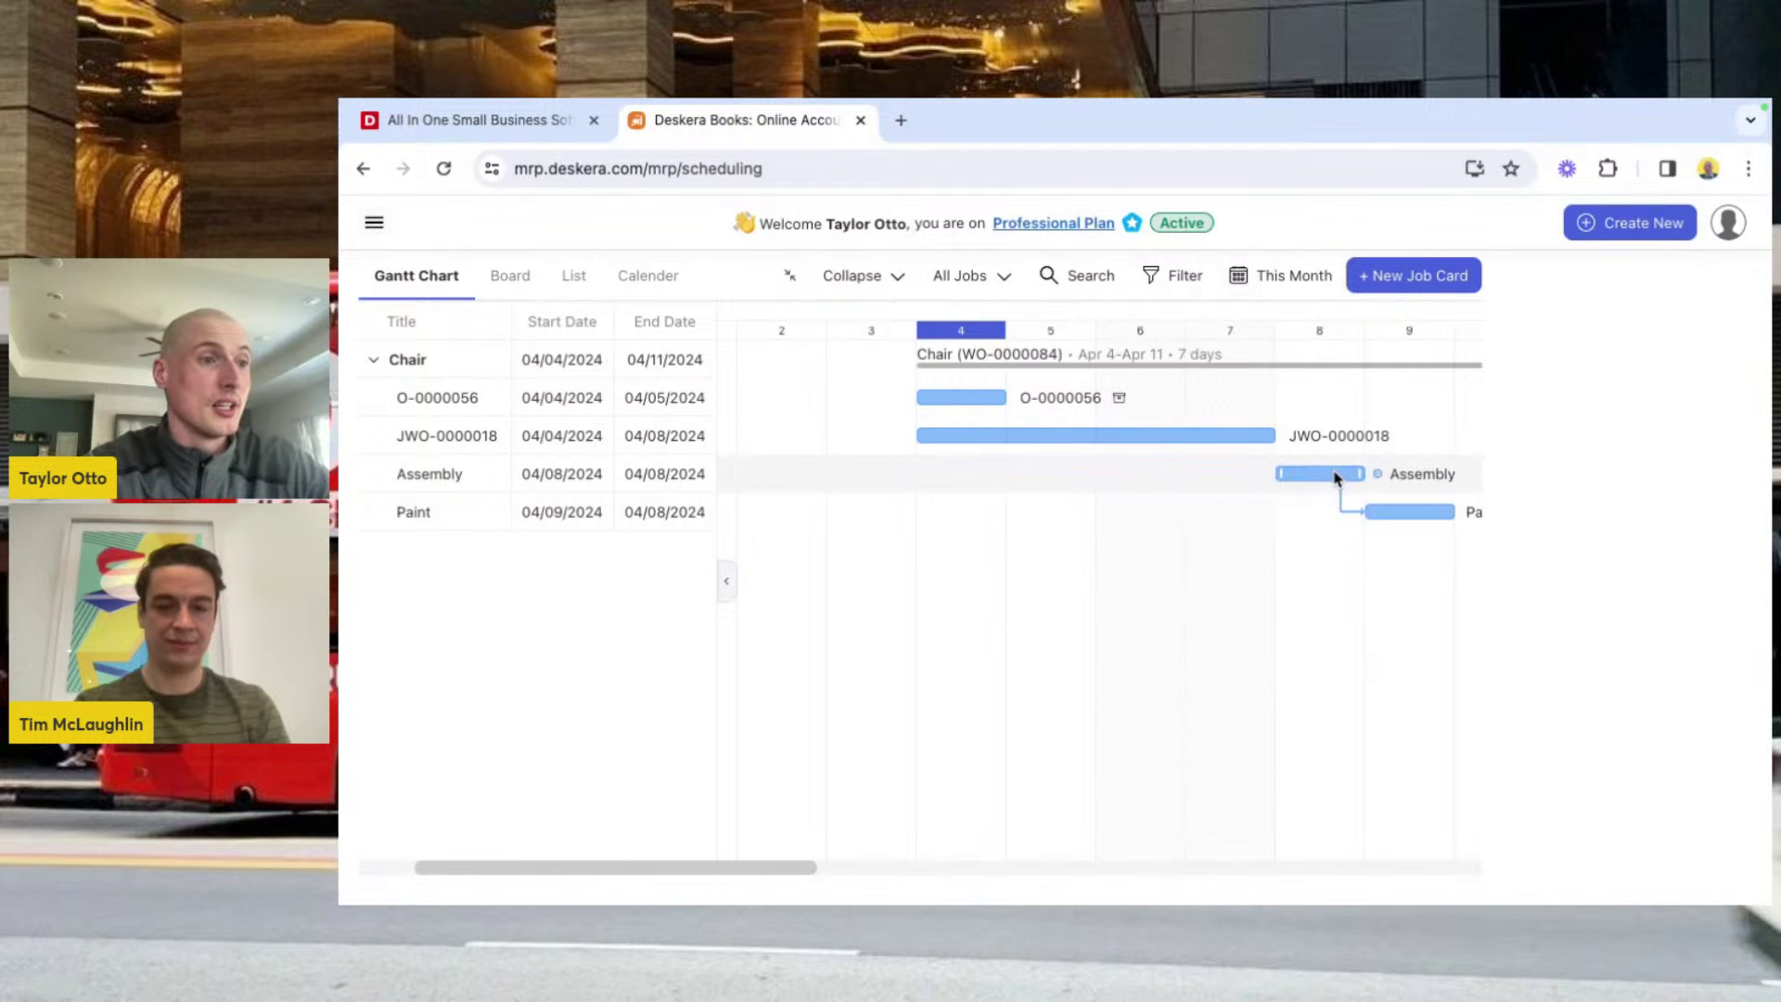
pyautogui.hscroll(5, 1422, 529)
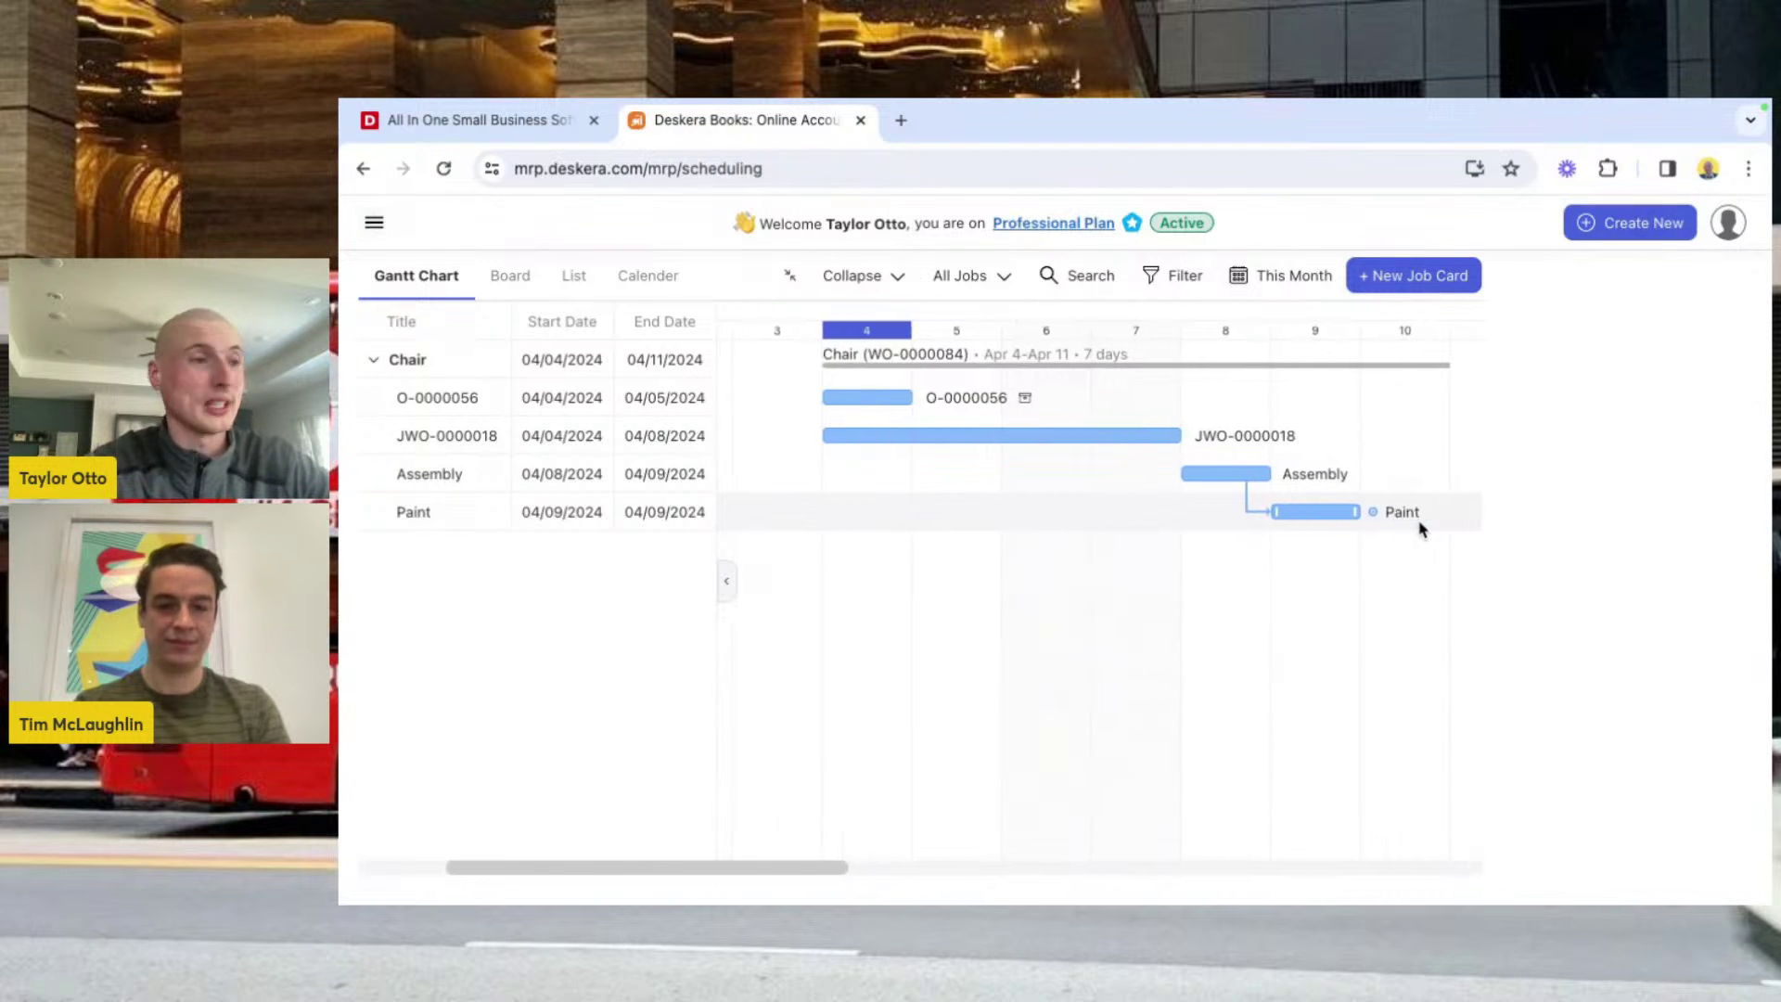
pyautogui.hscroll(-1, 1422, 529)
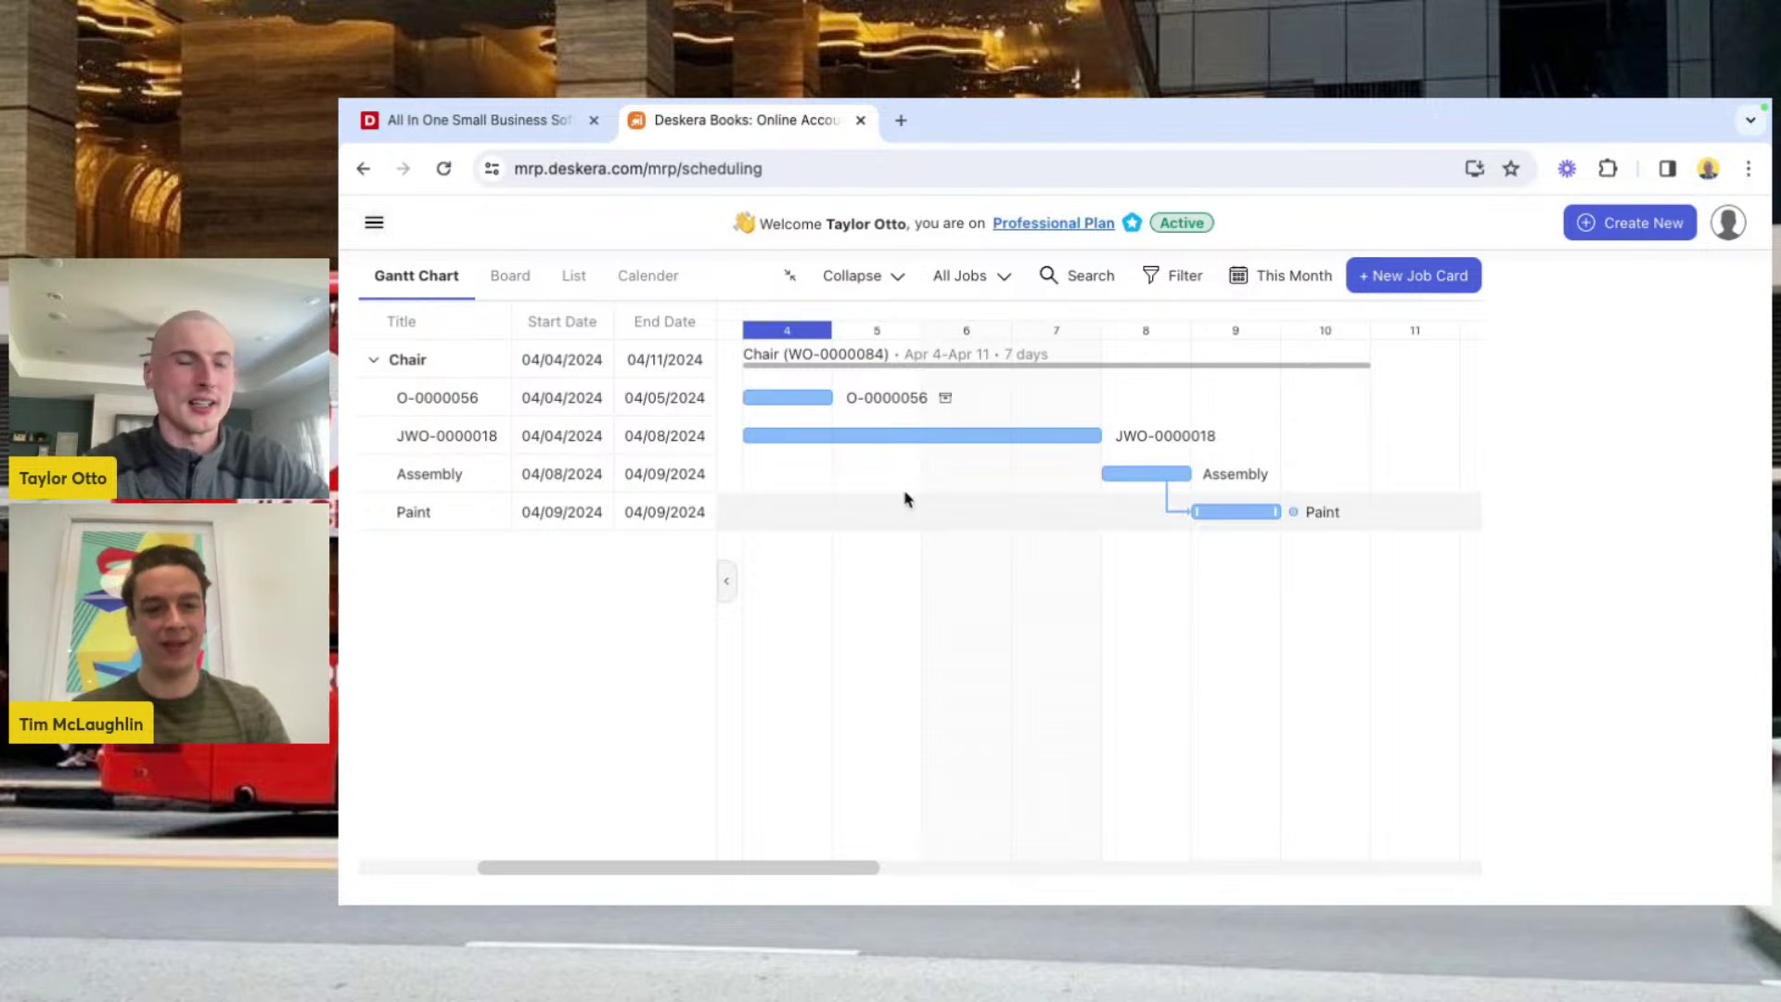
# Step: Go to Purchase Orders, hide the sidebar, and bring up the actions for O-0000056
pyautogui.click(375, 227)
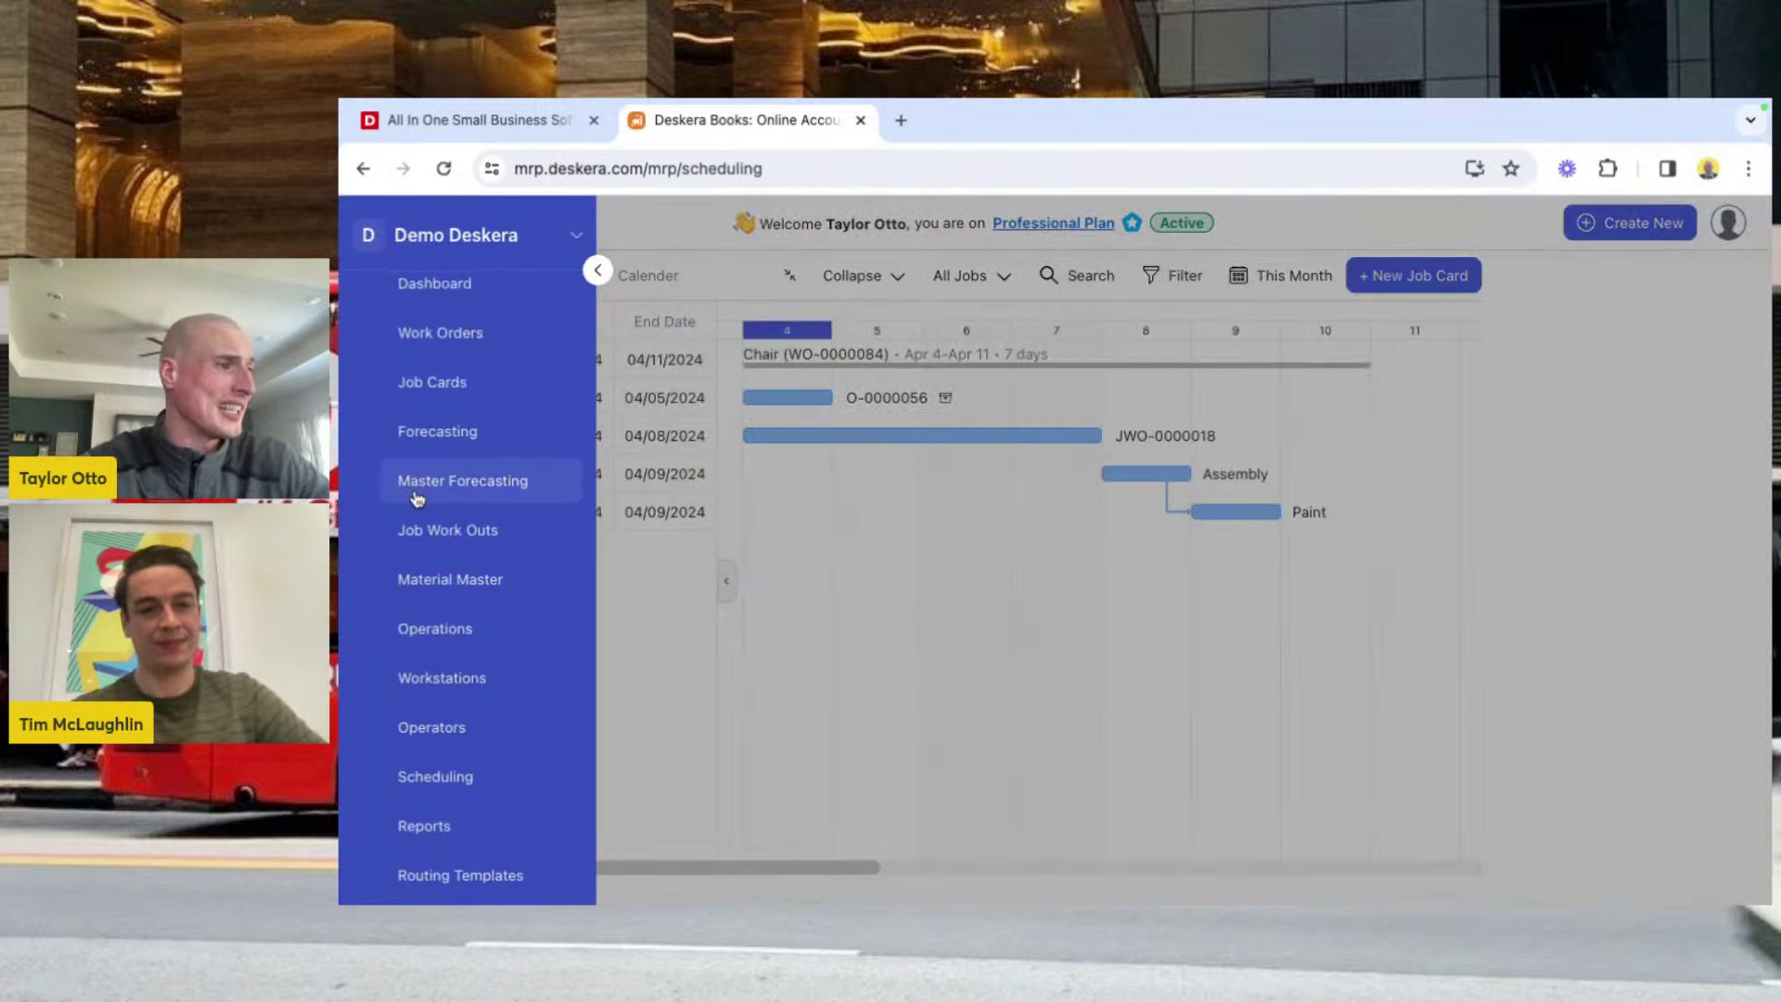
pyautogui.scroll(5, 417, 498)
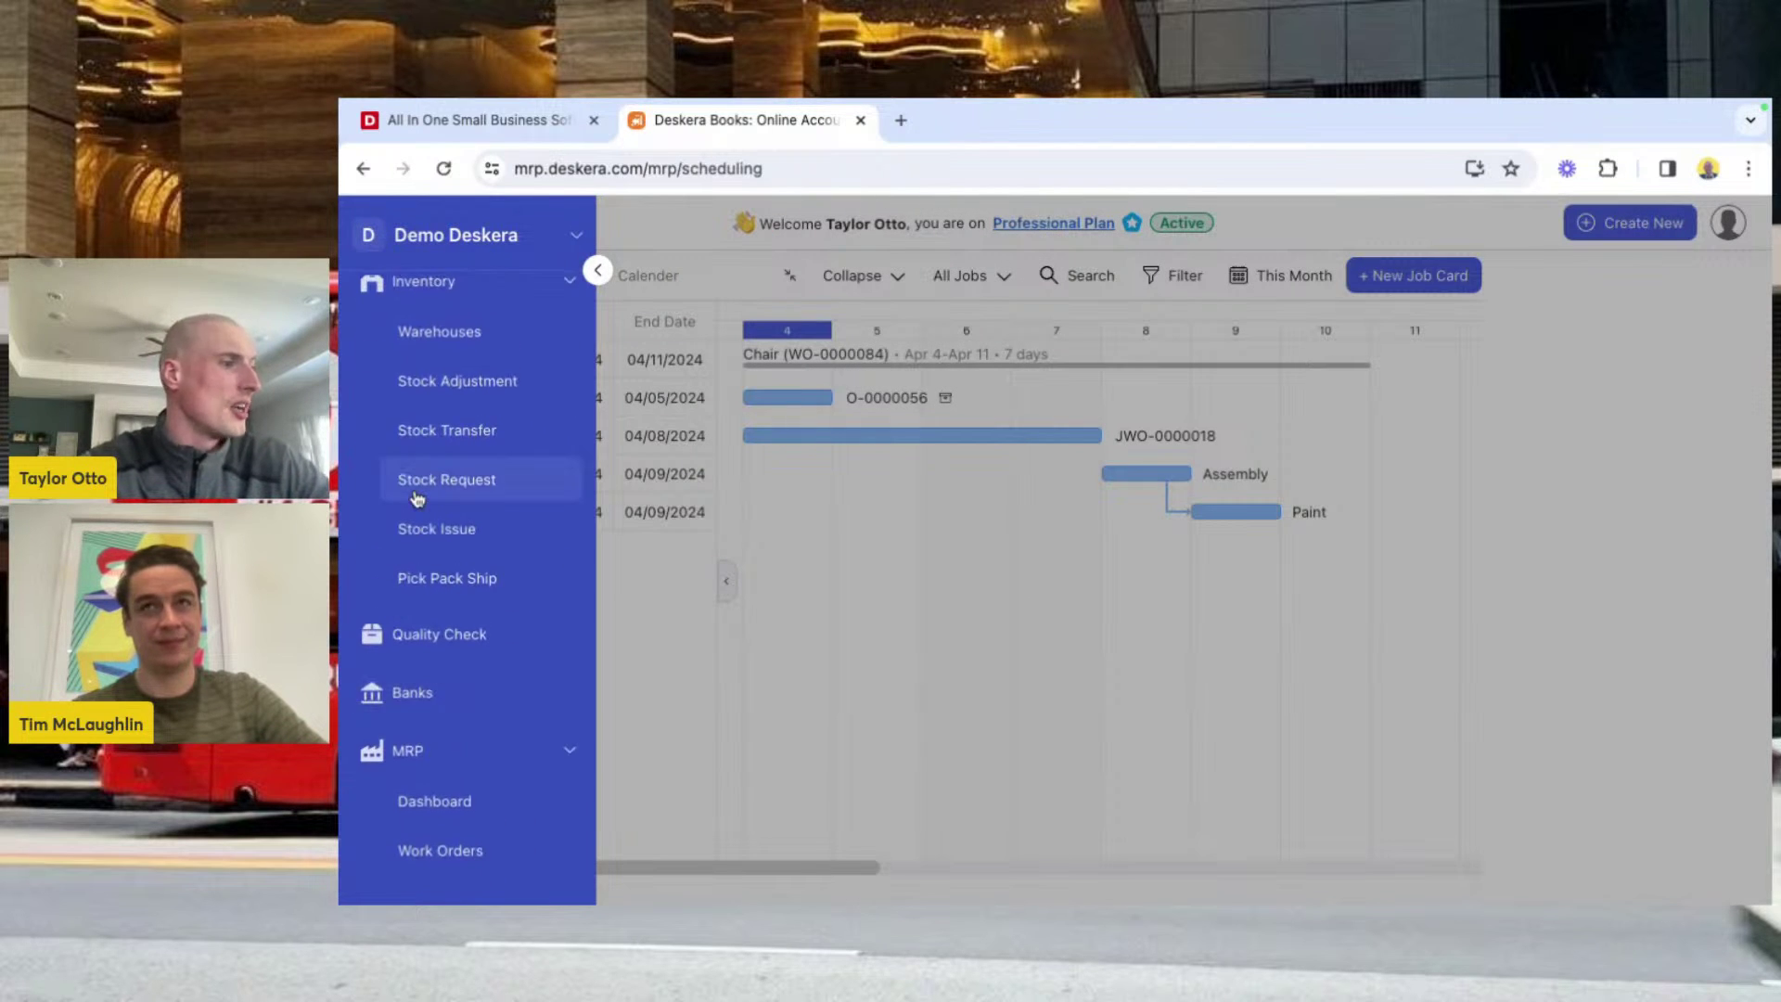
pyautogui.scroll(5, 417, 498)
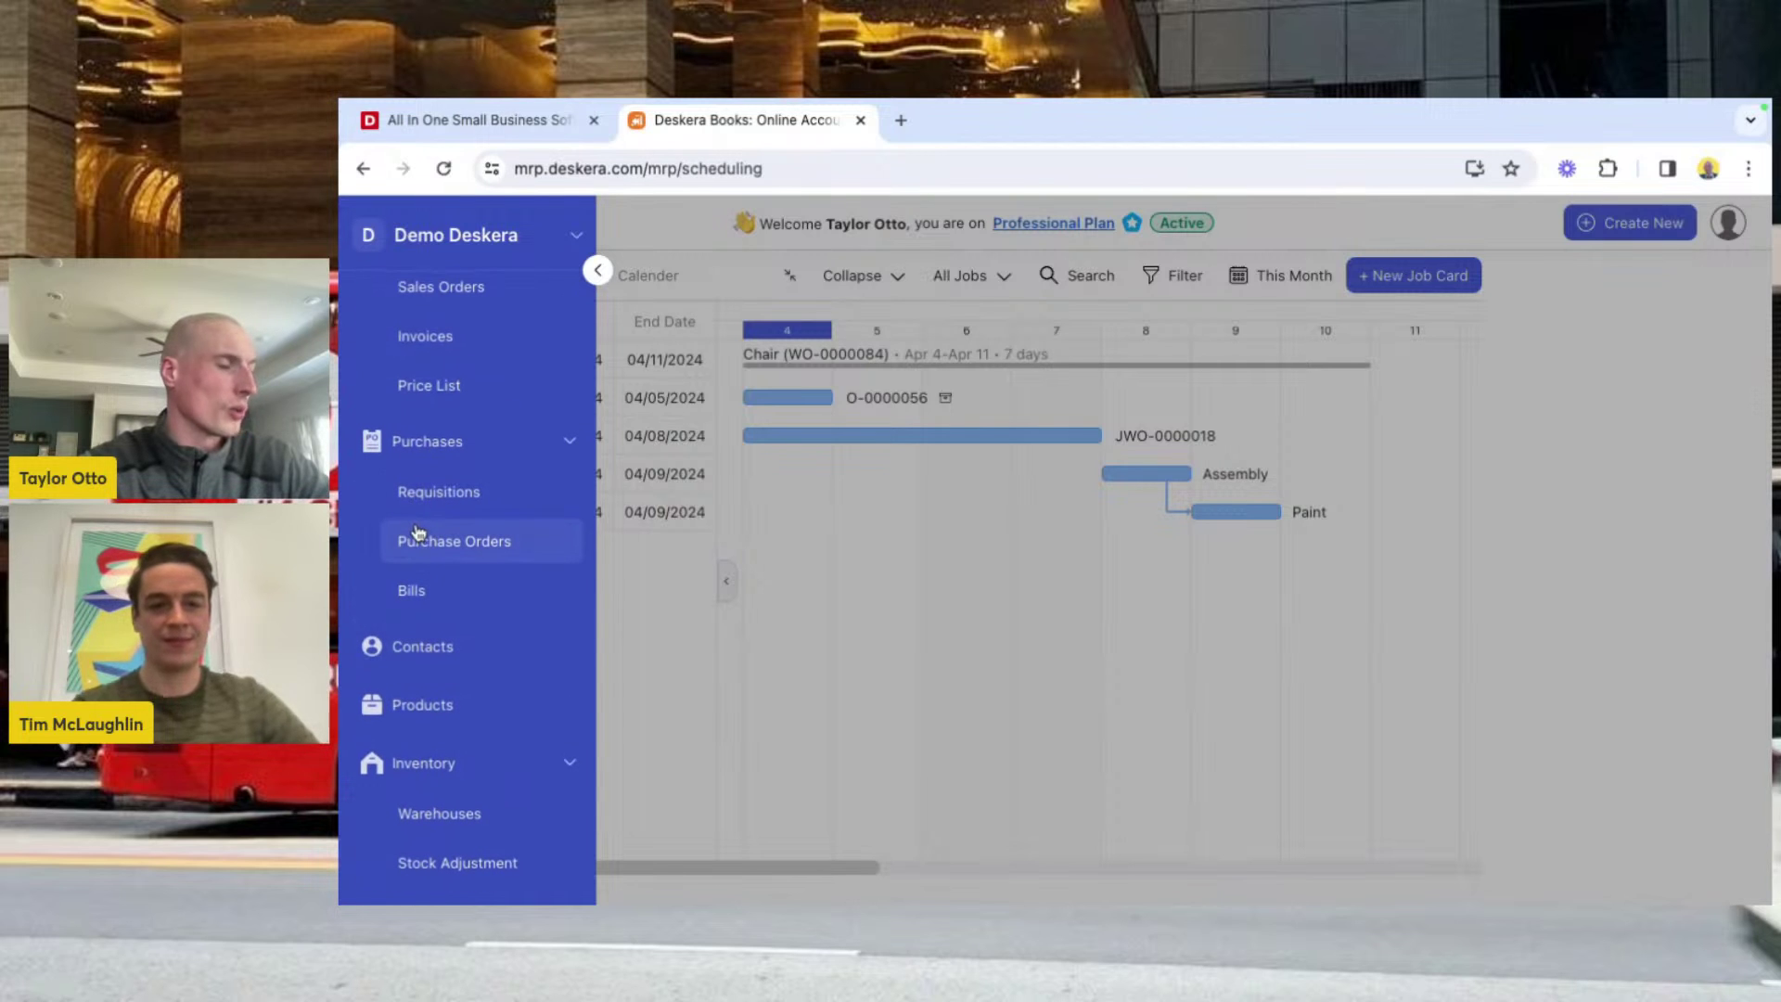
pyautogui.click(417, 536)
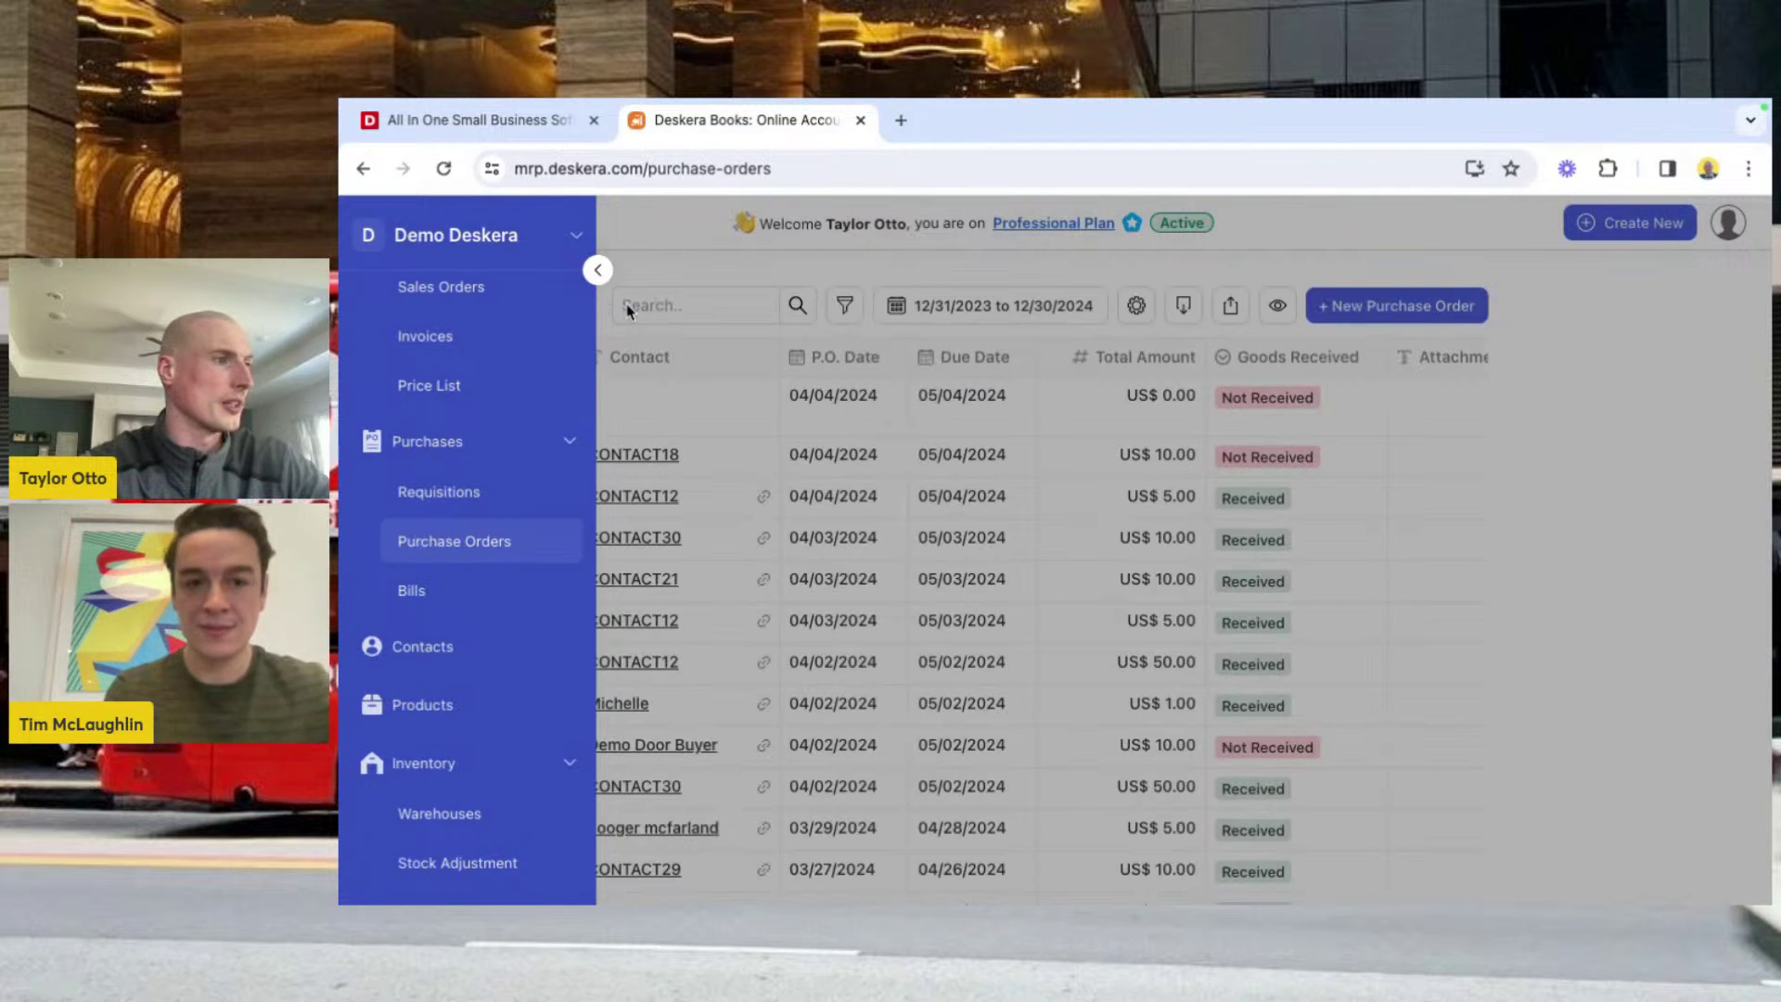
pyautogui.click(598, 272)
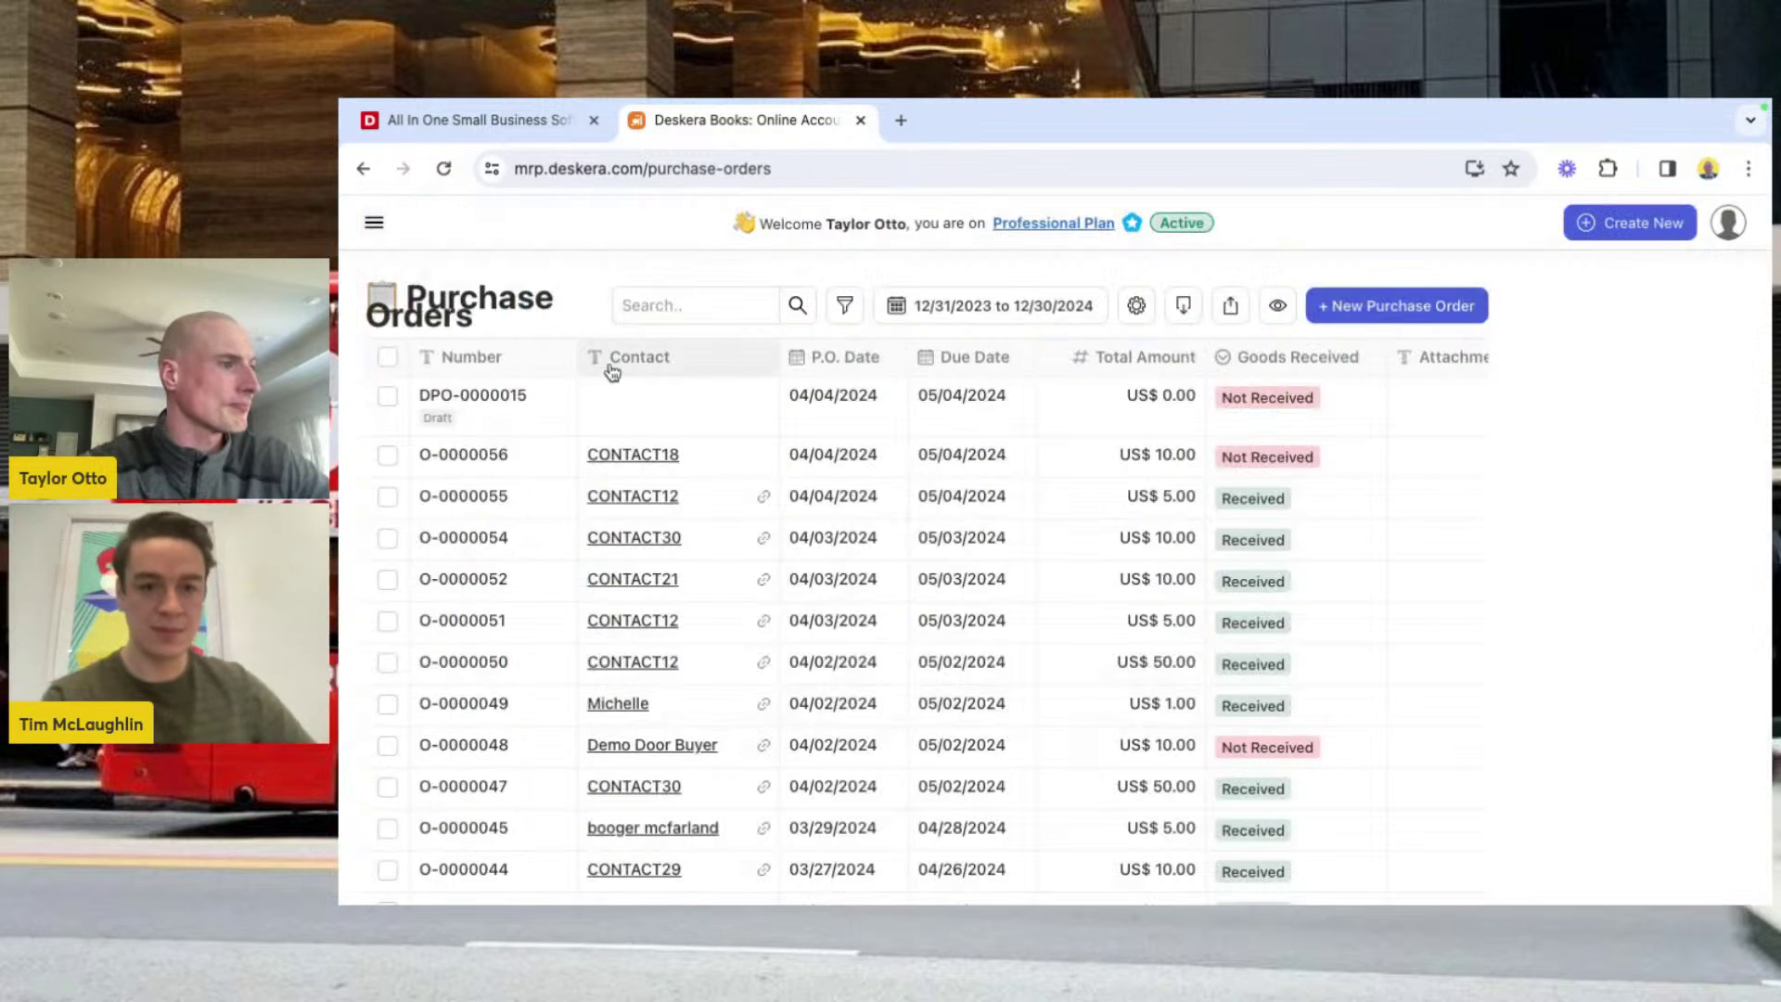
pyautogui.rightClick(853, 458)
# Step: Close O-0000056 unchanged, then Receive and Convert it into a saved bill
pyautogui.click(858, 466)
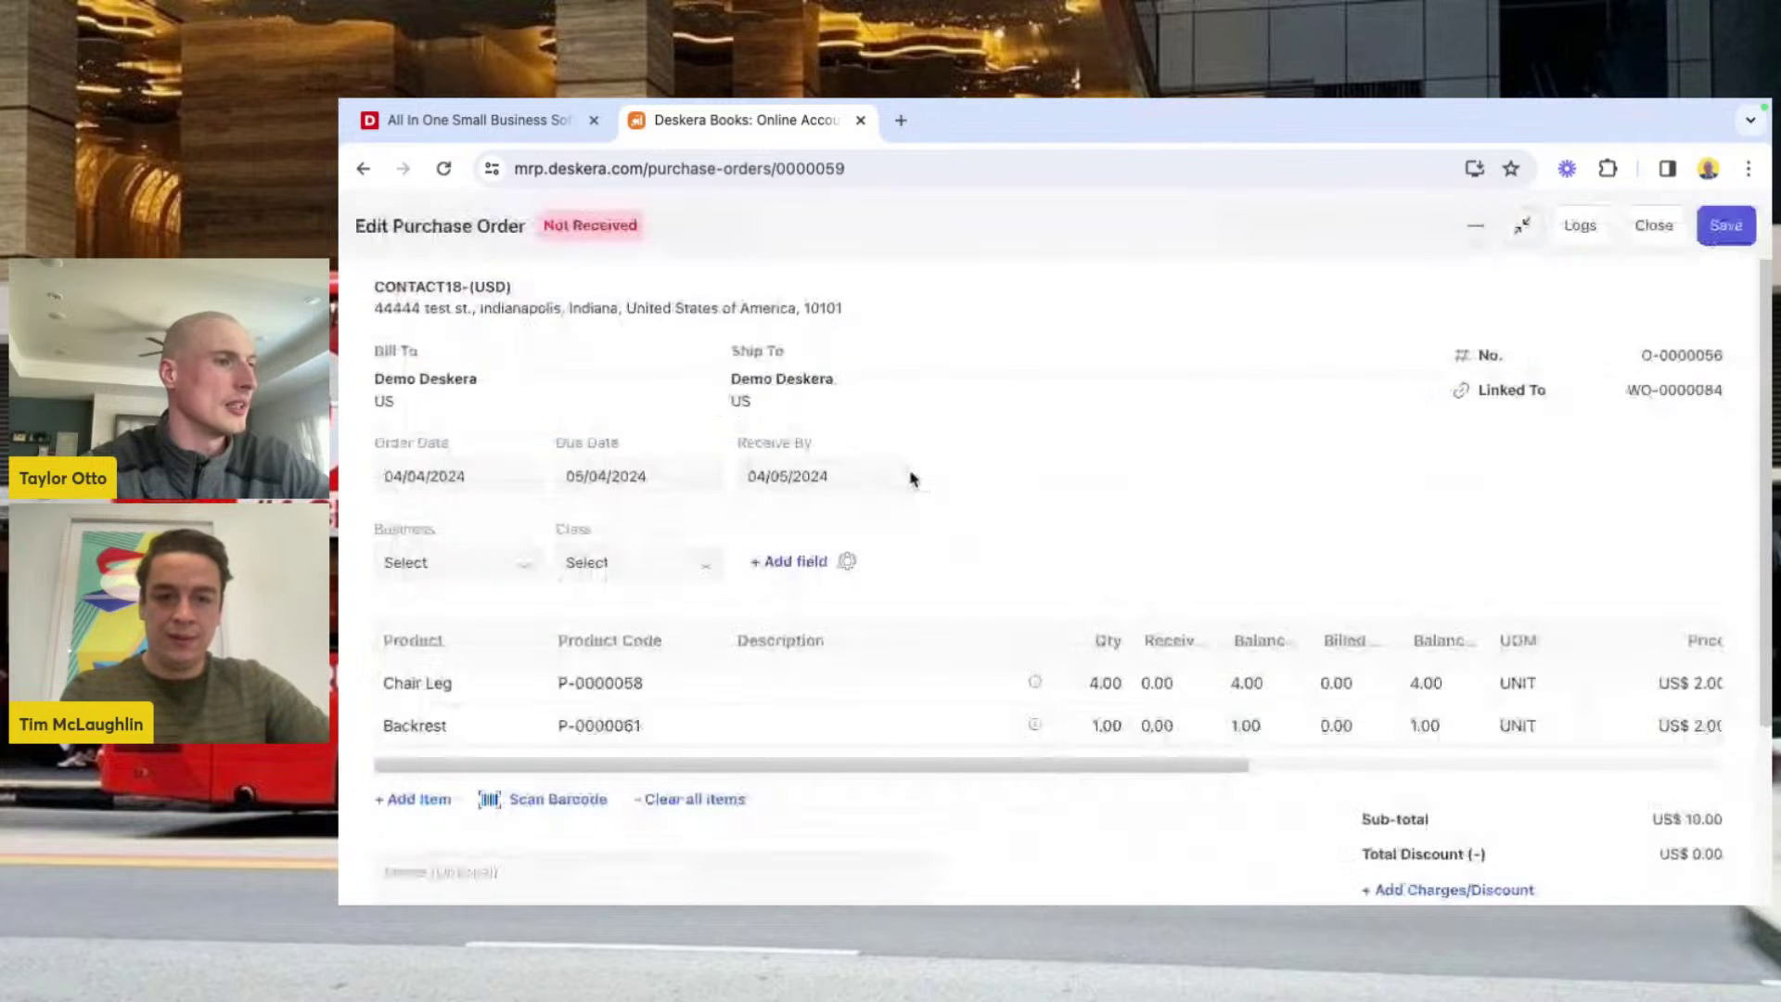
pyautogui.click(1654, 225)
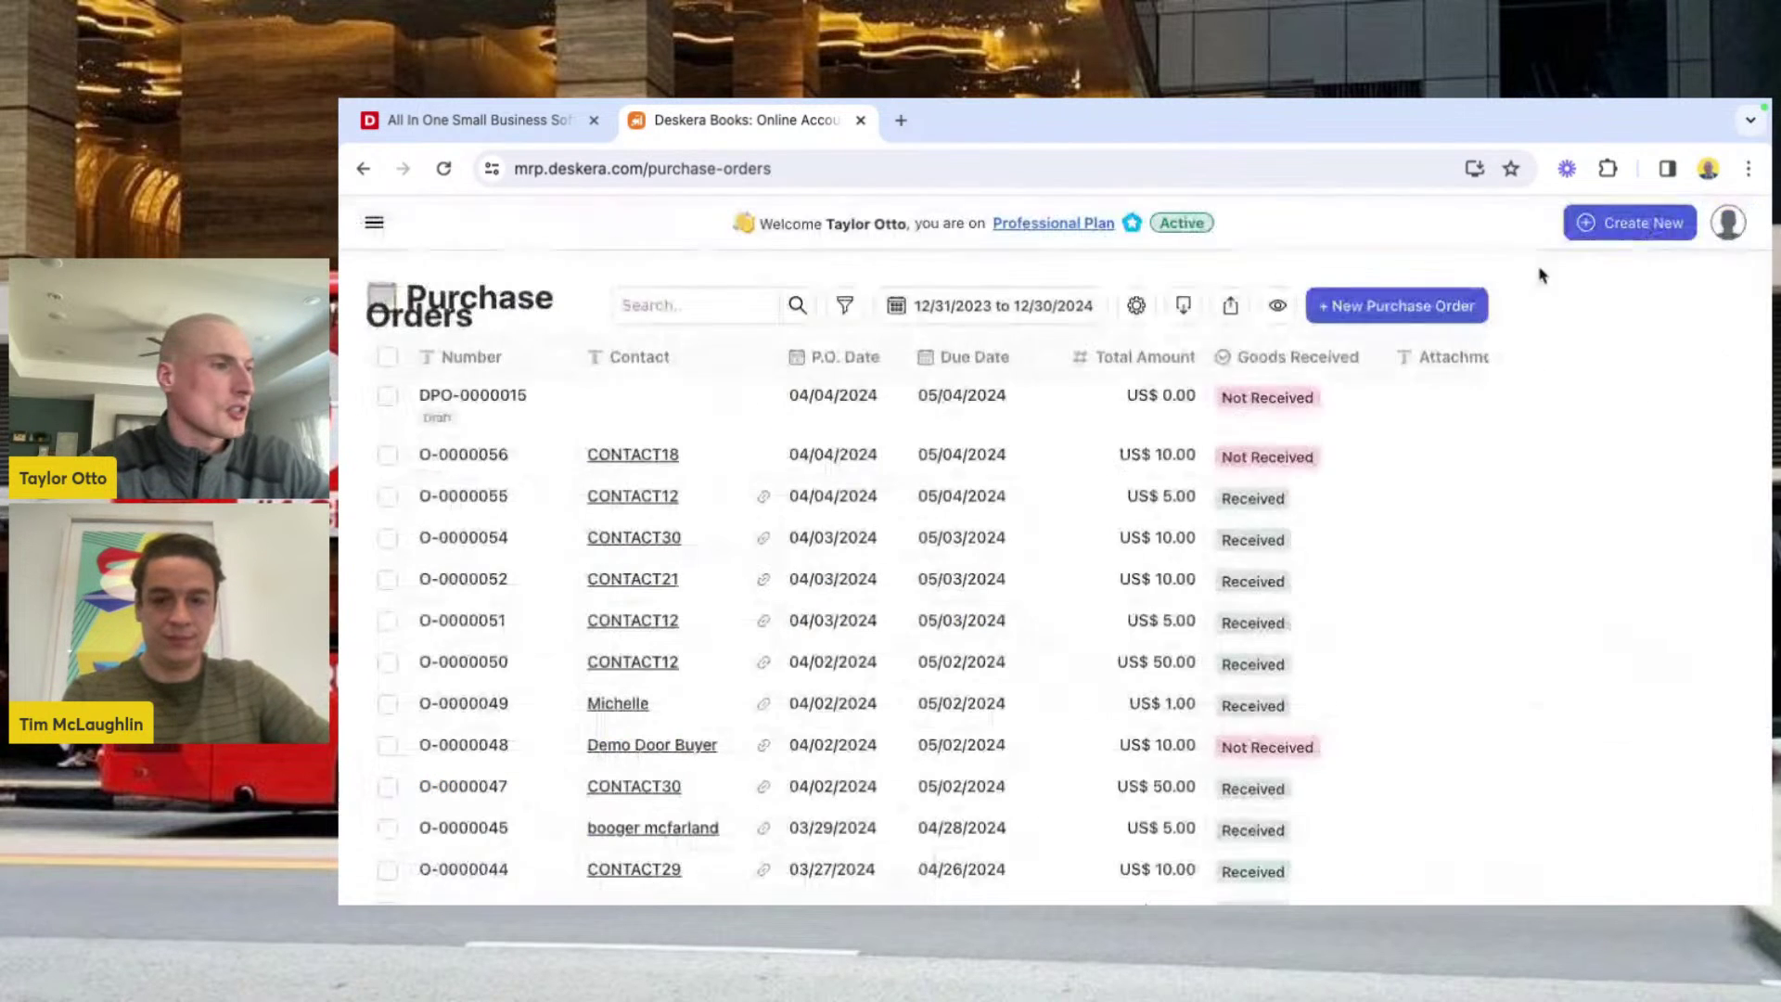
pyautogui.rightClick(1121, 449)
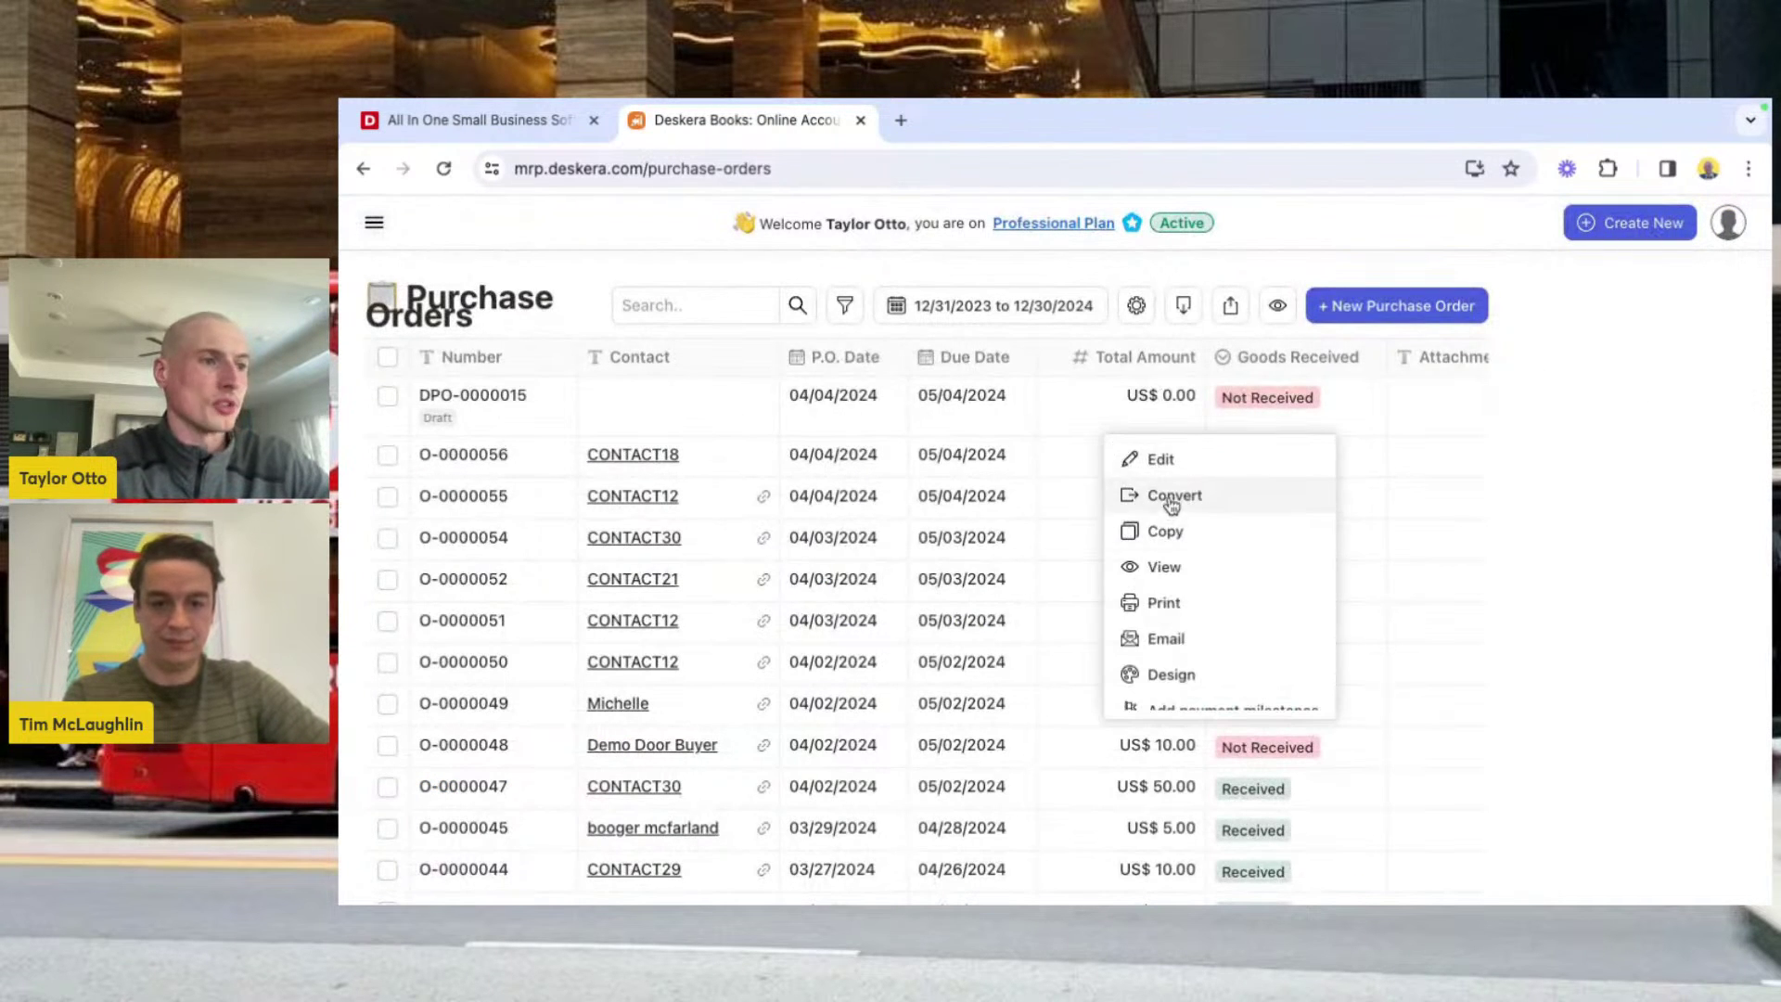
pyautogui.click(1151, 494)
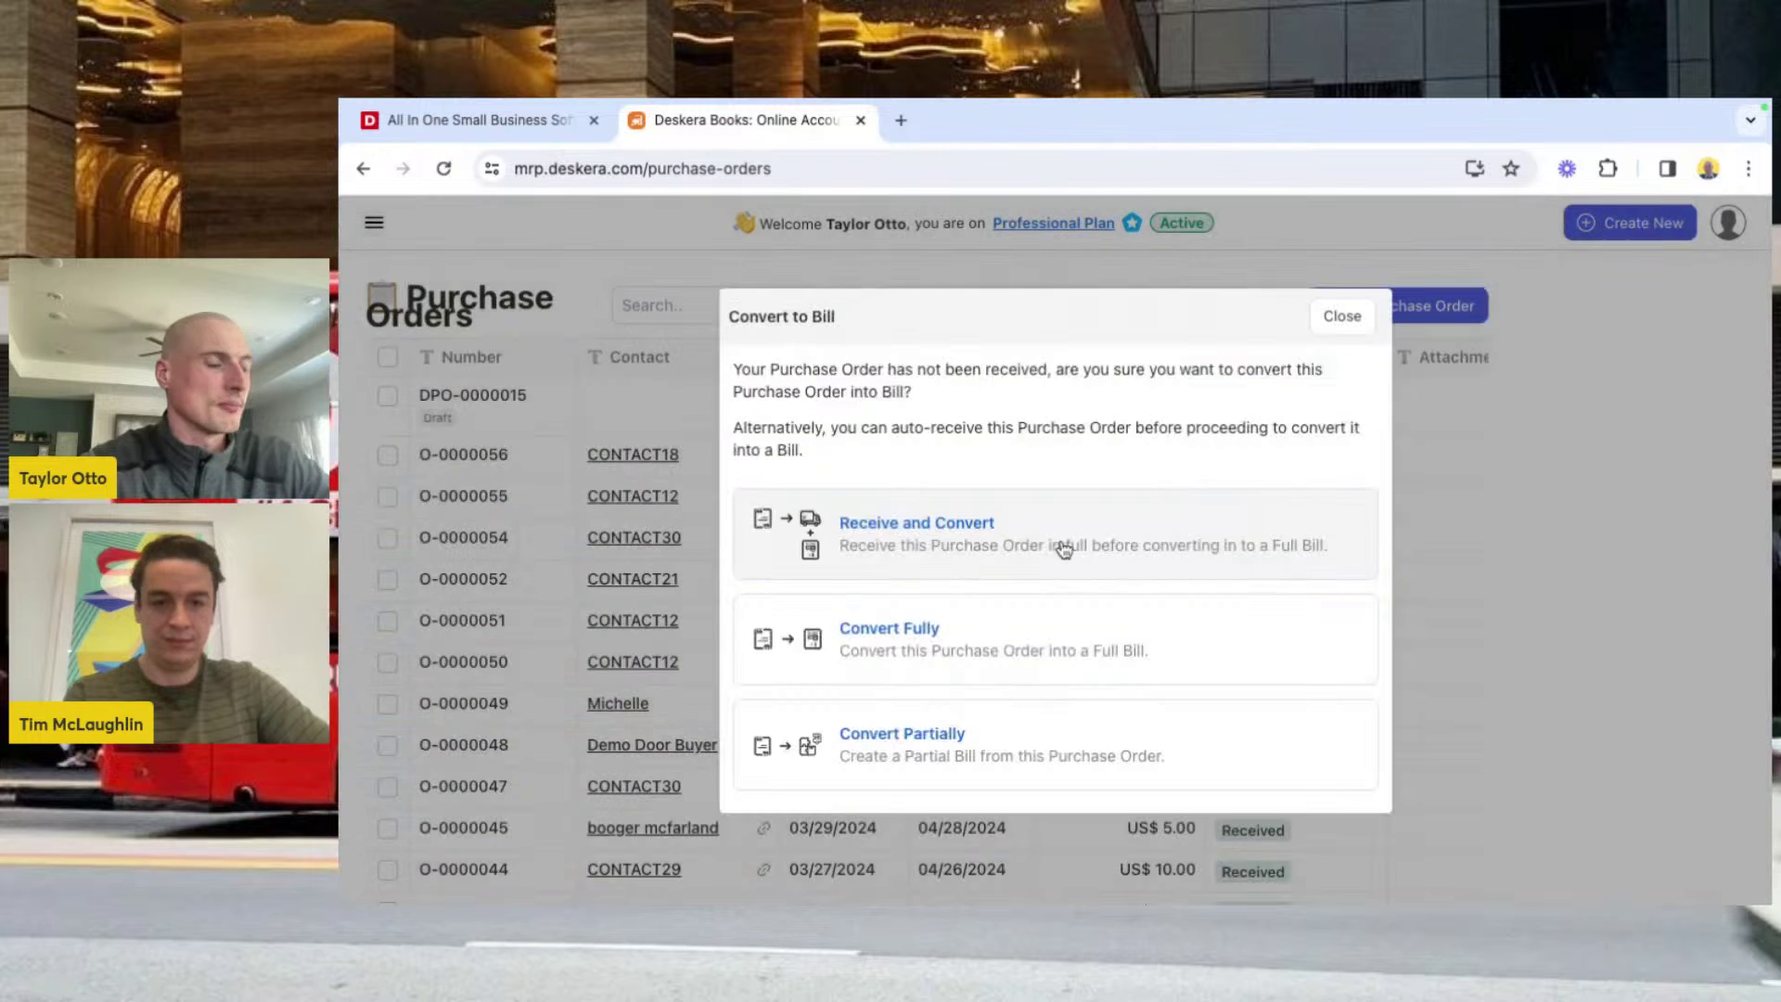
pyautogui.click(989, 547)
pyautogui.click(1714, 228)
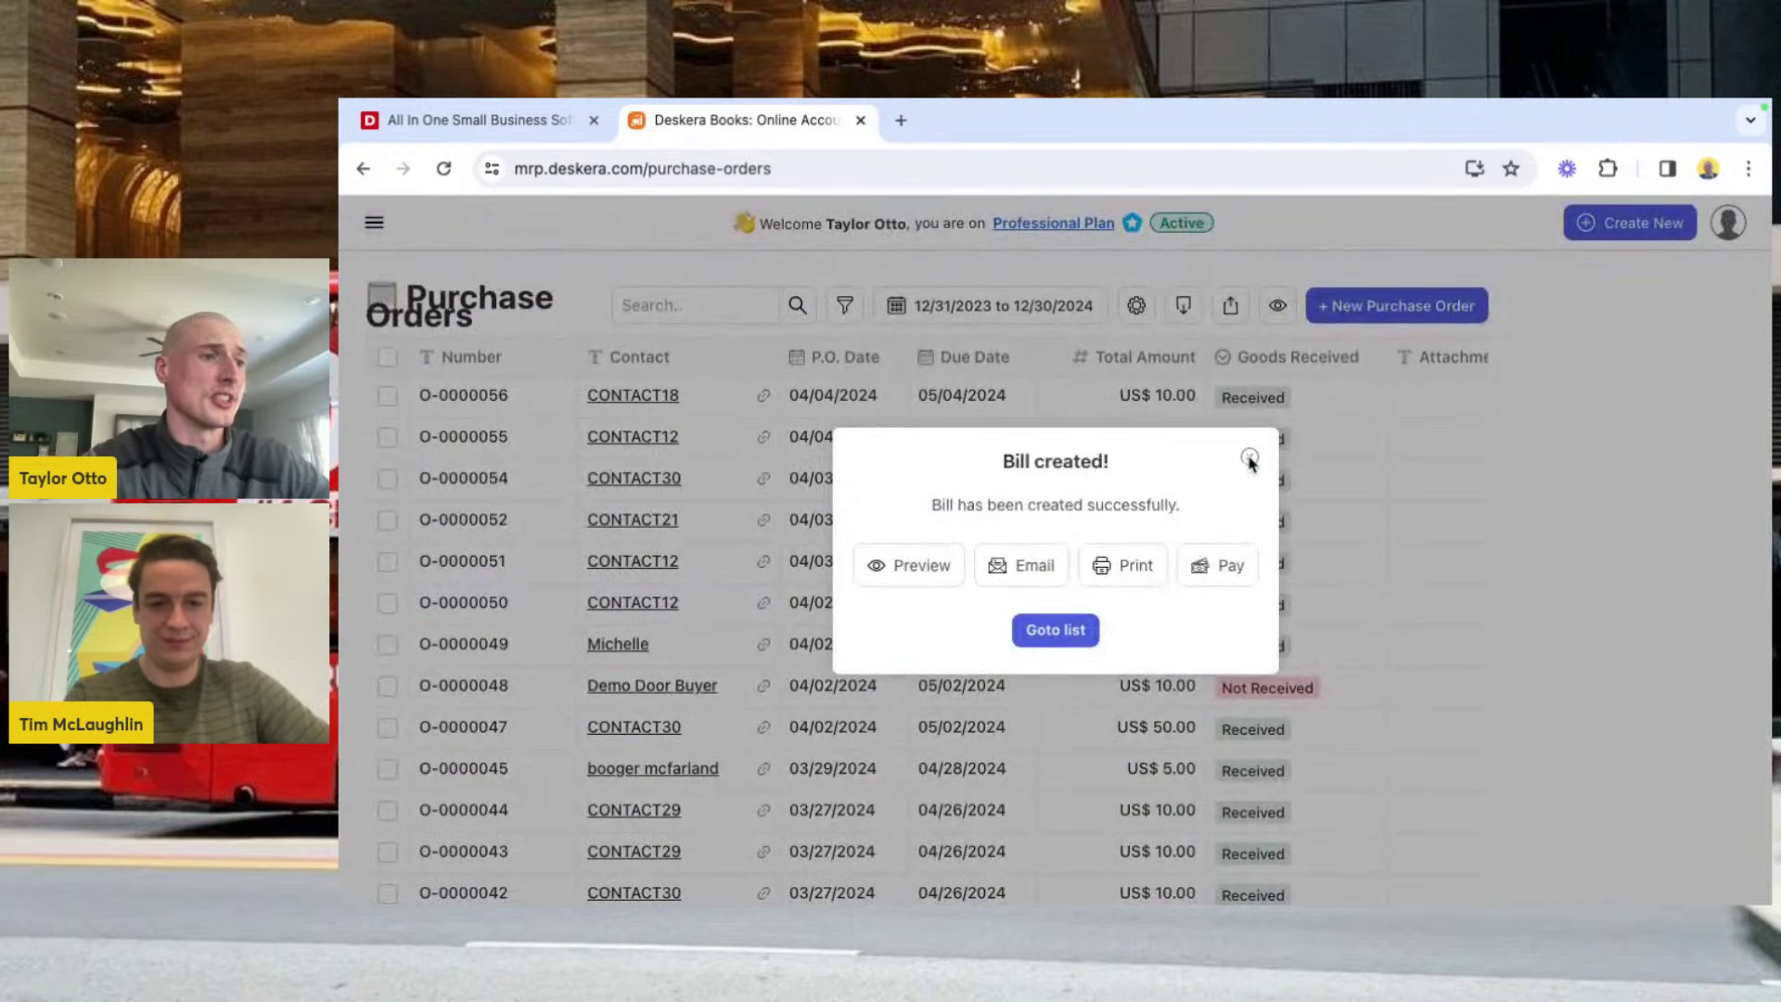
pyautogui.click(1248, 461)
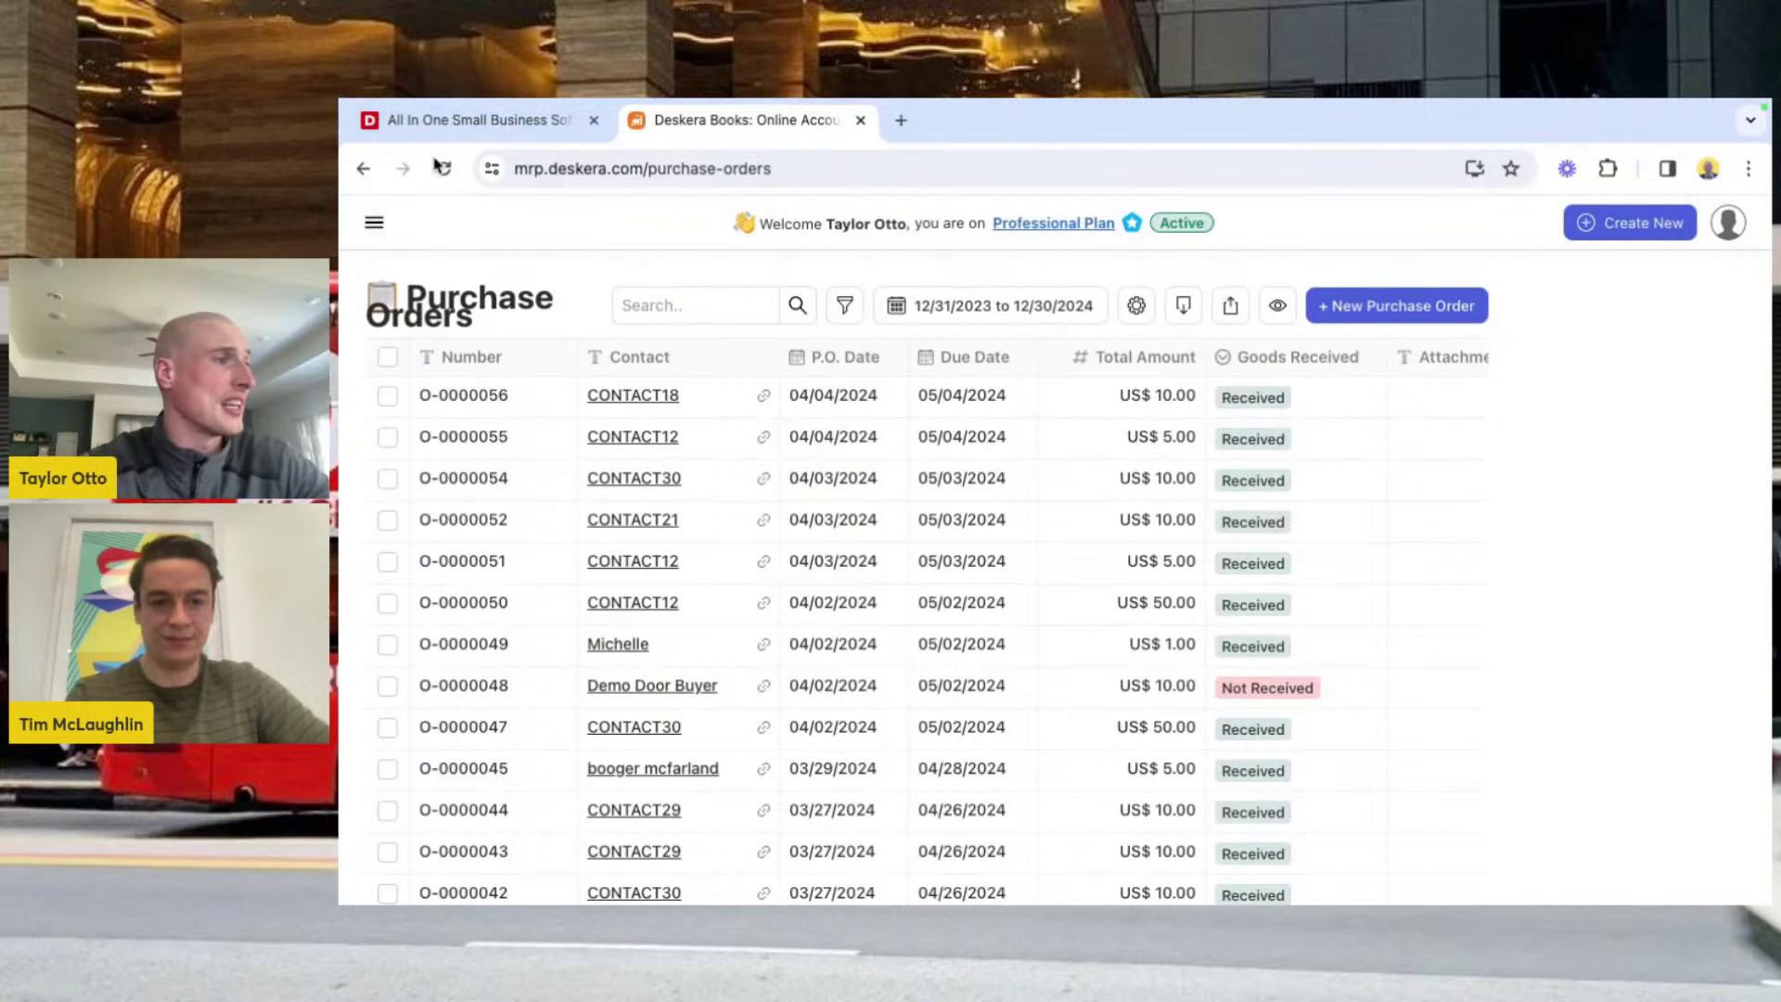
# Step: Open Job Work Outs and start Dispatch Goods for JWO-0000018
pyautogui.click(374, 221)
pyautogui.scroll(-6, 497, 610)
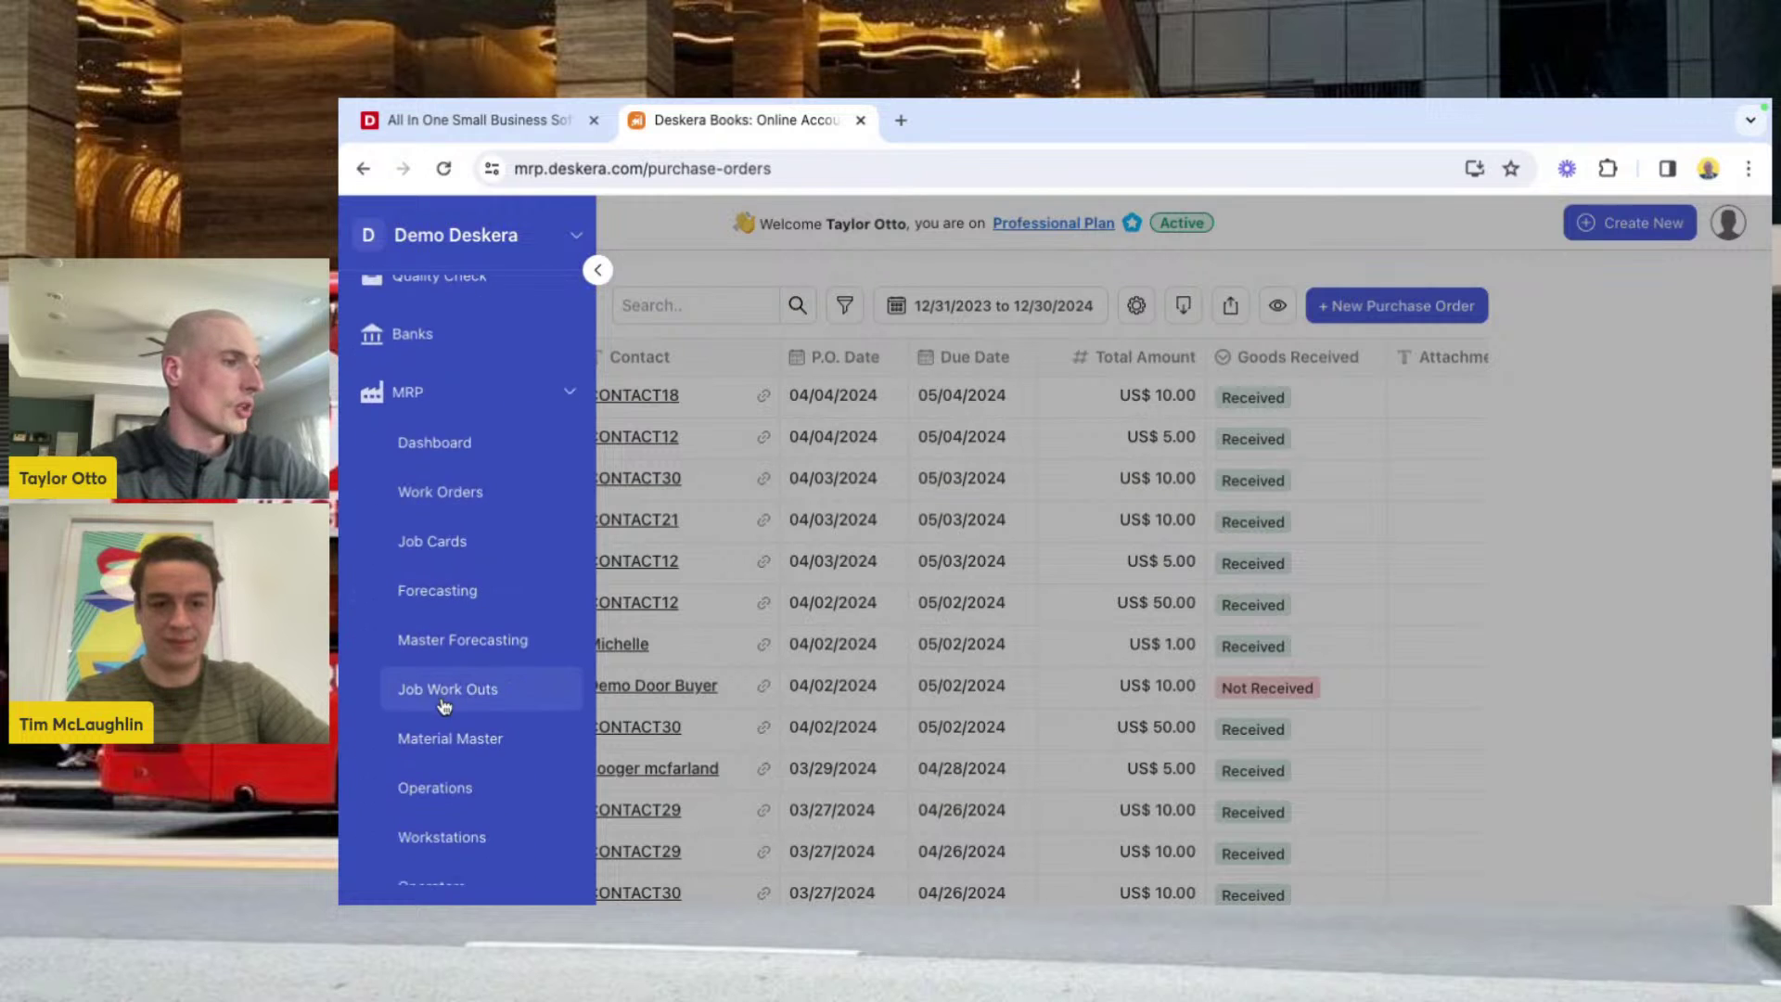
pyautogui.click(443, 696)
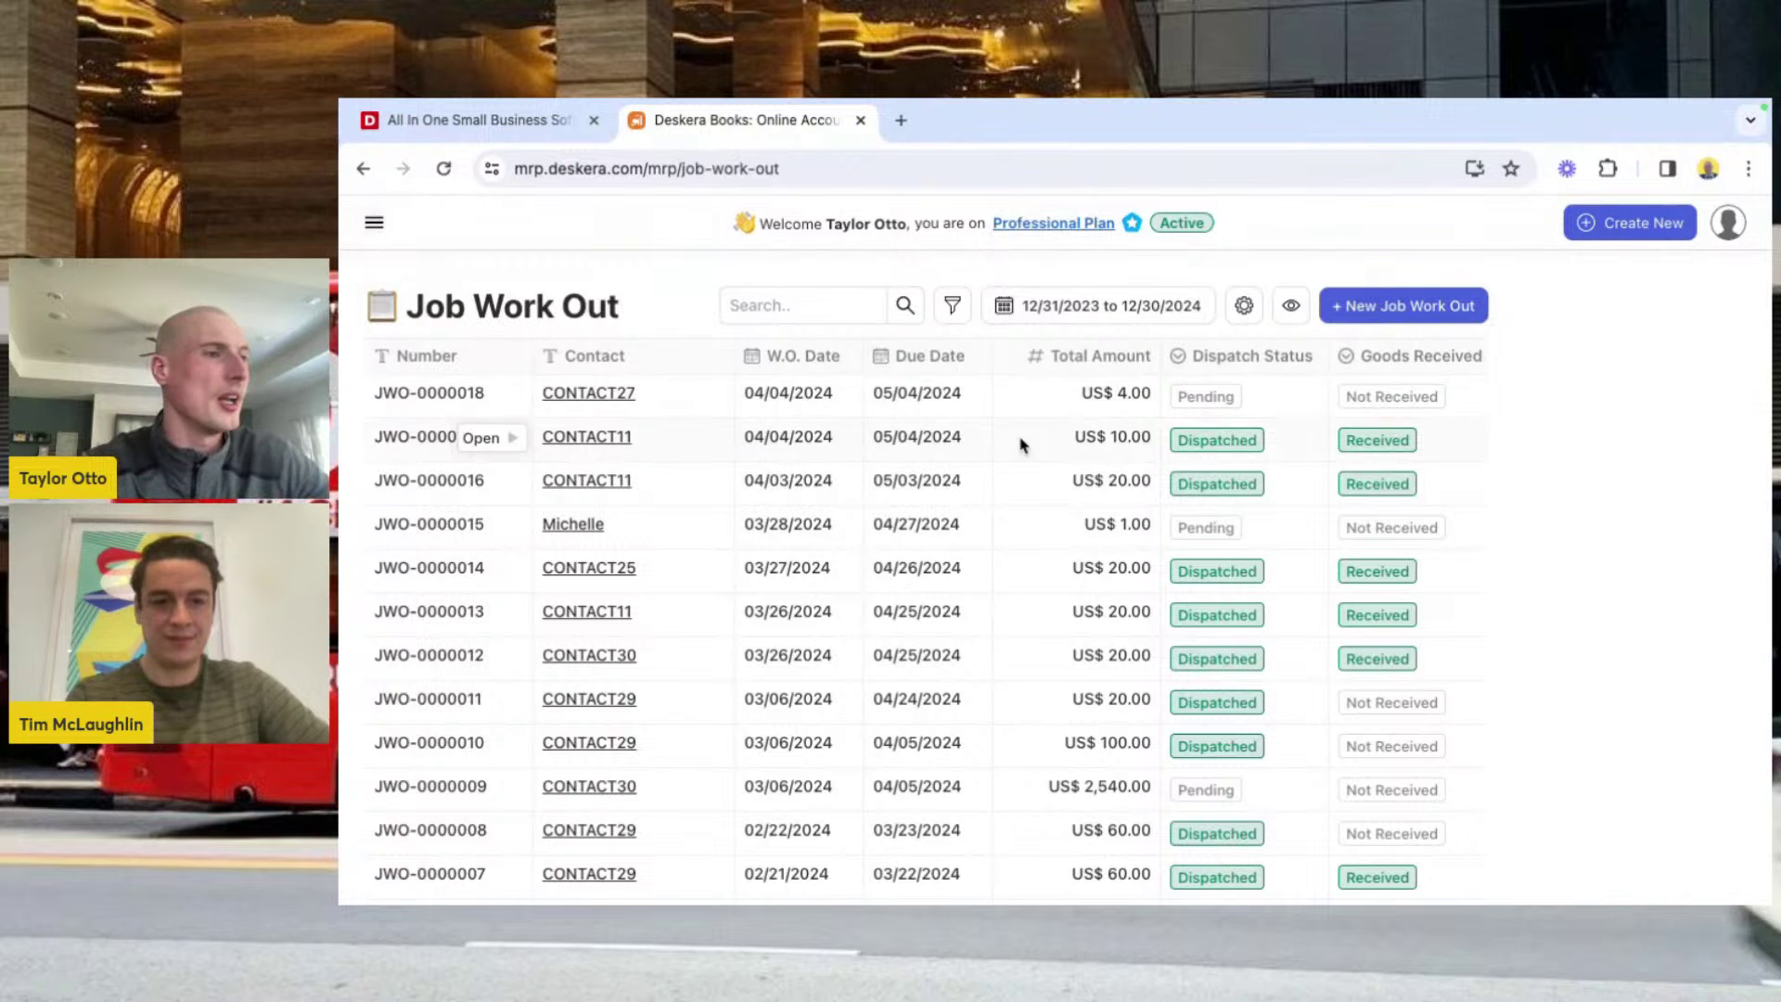
pyautogui.rightClick(1041, 402)
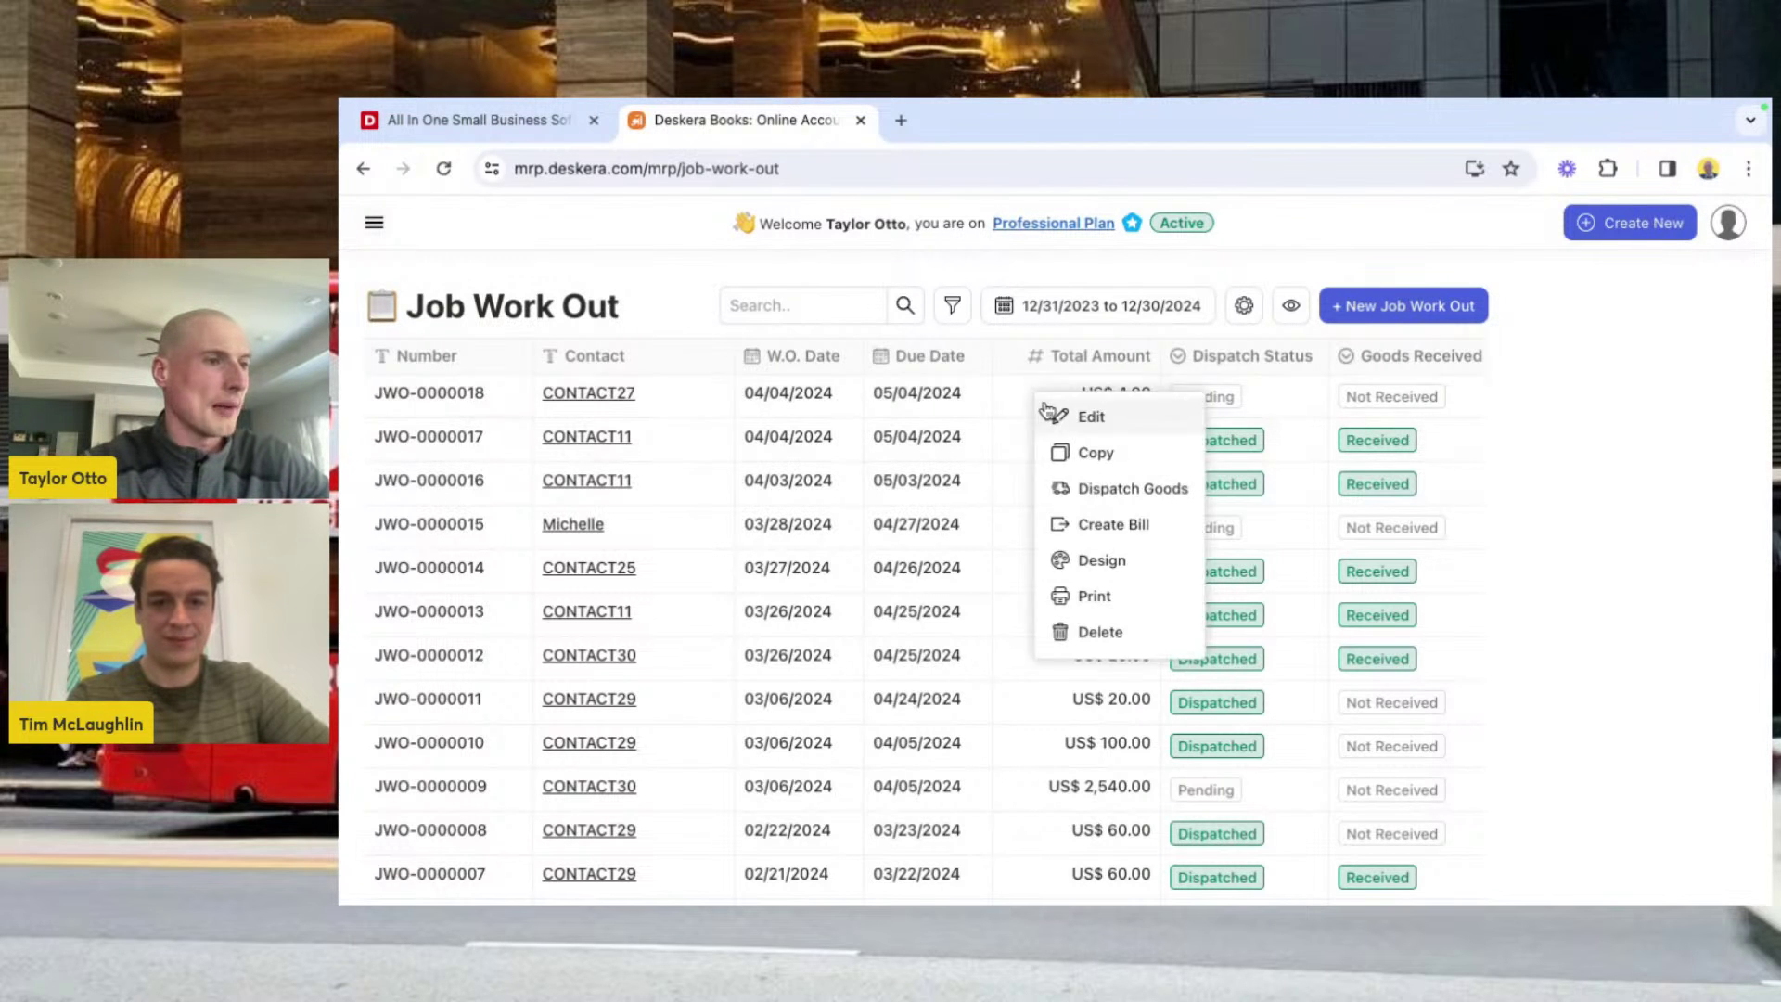
pyautogui.click(1090, 484)
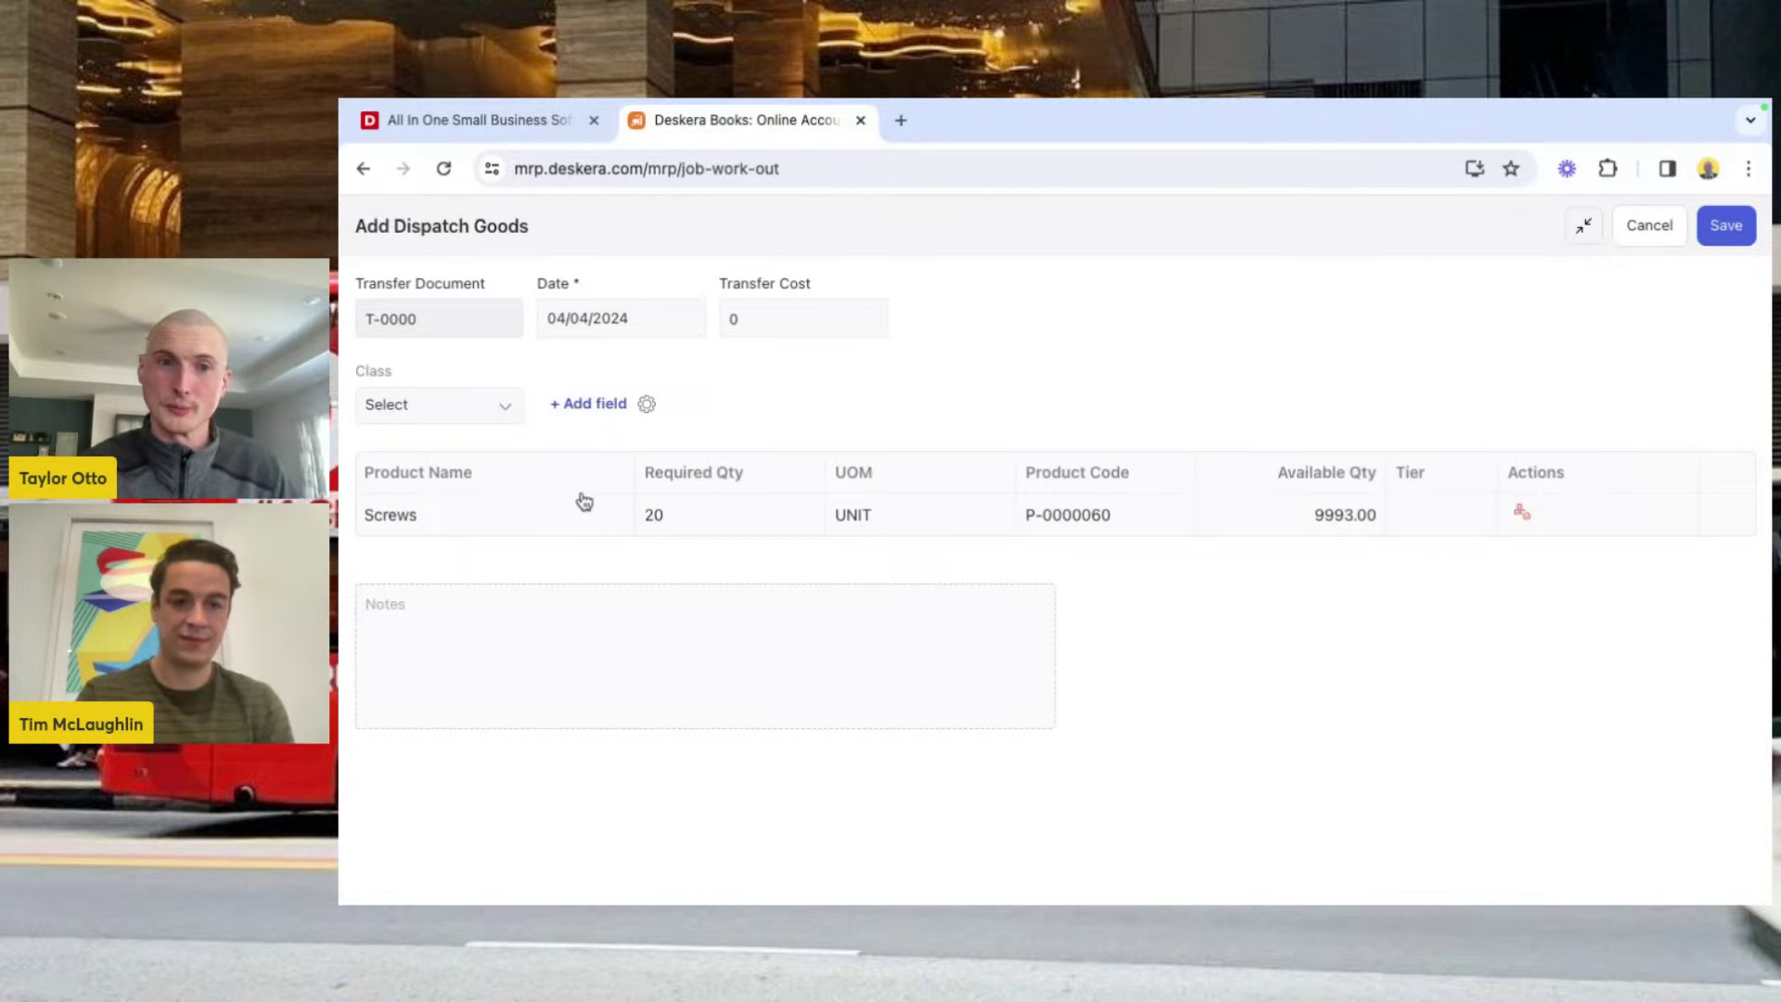
# Step: Transfer 20 Screws from Primary Warehouse and save the dispatch
pyautogui.click(1521, 511)
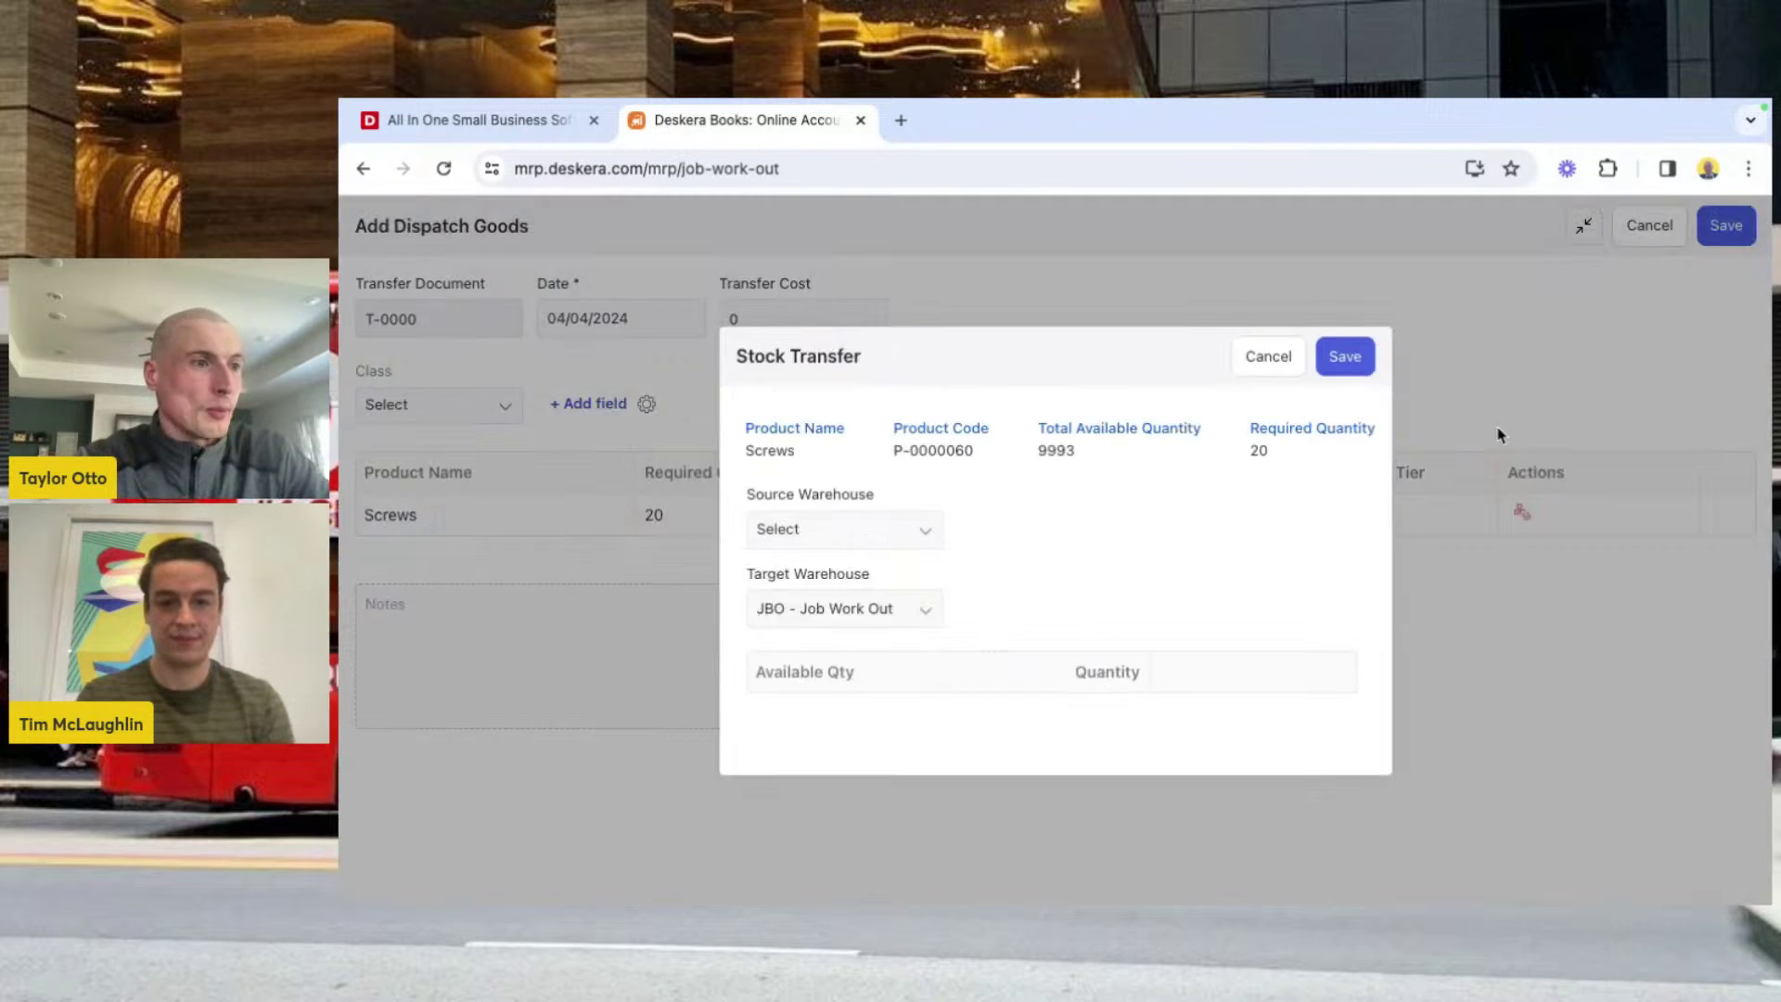
pyautogui.click(805, 528)
pyautogui.click(805, 599)
pyautogui.click(1141, 724)
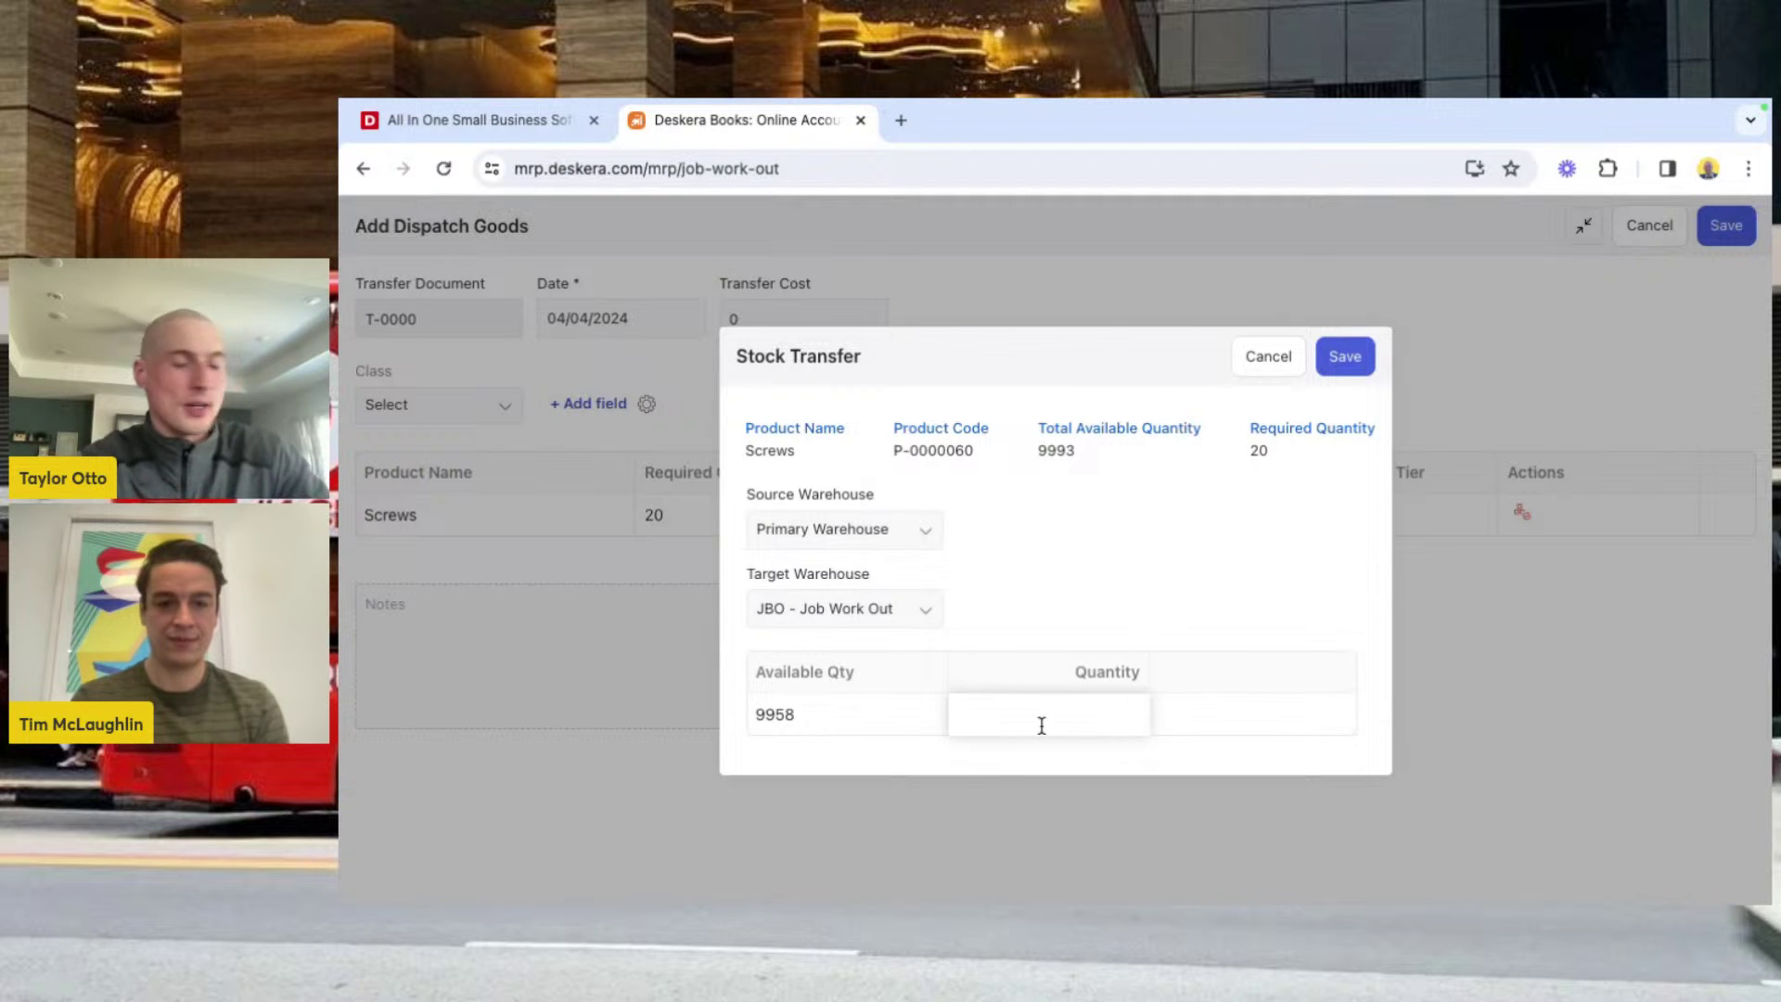
pyautogui.write('20')
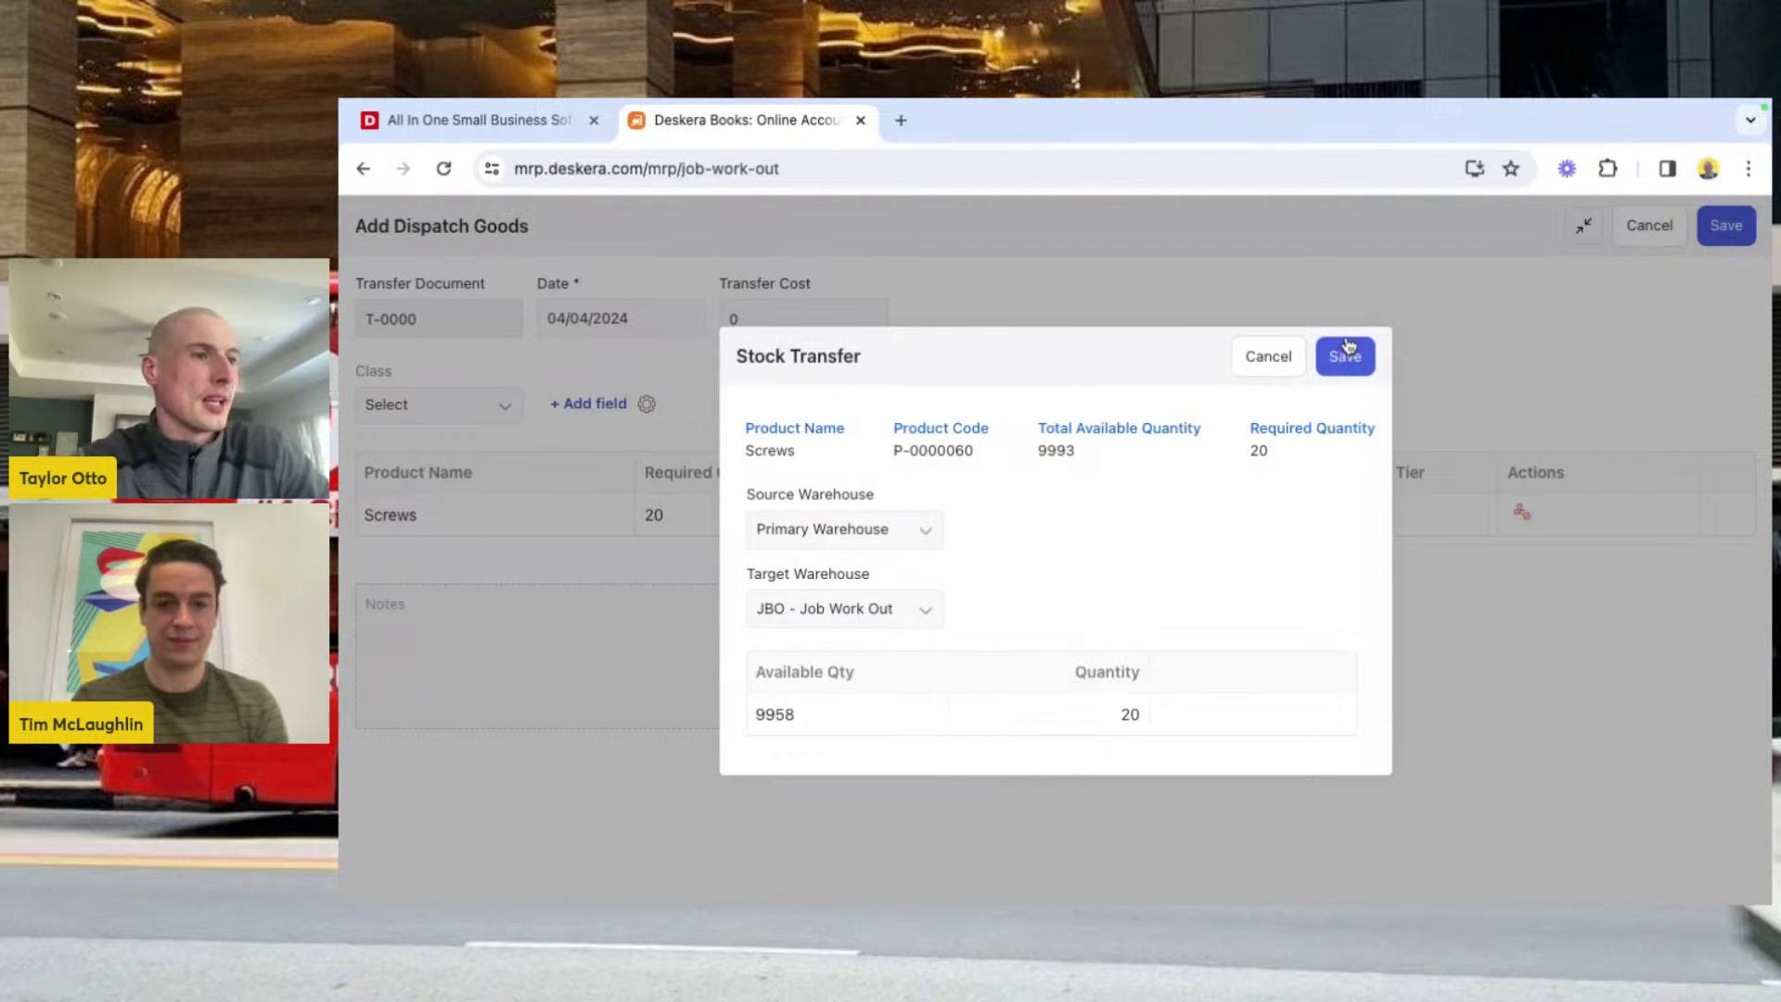
pyautogui.click(1341, 354)
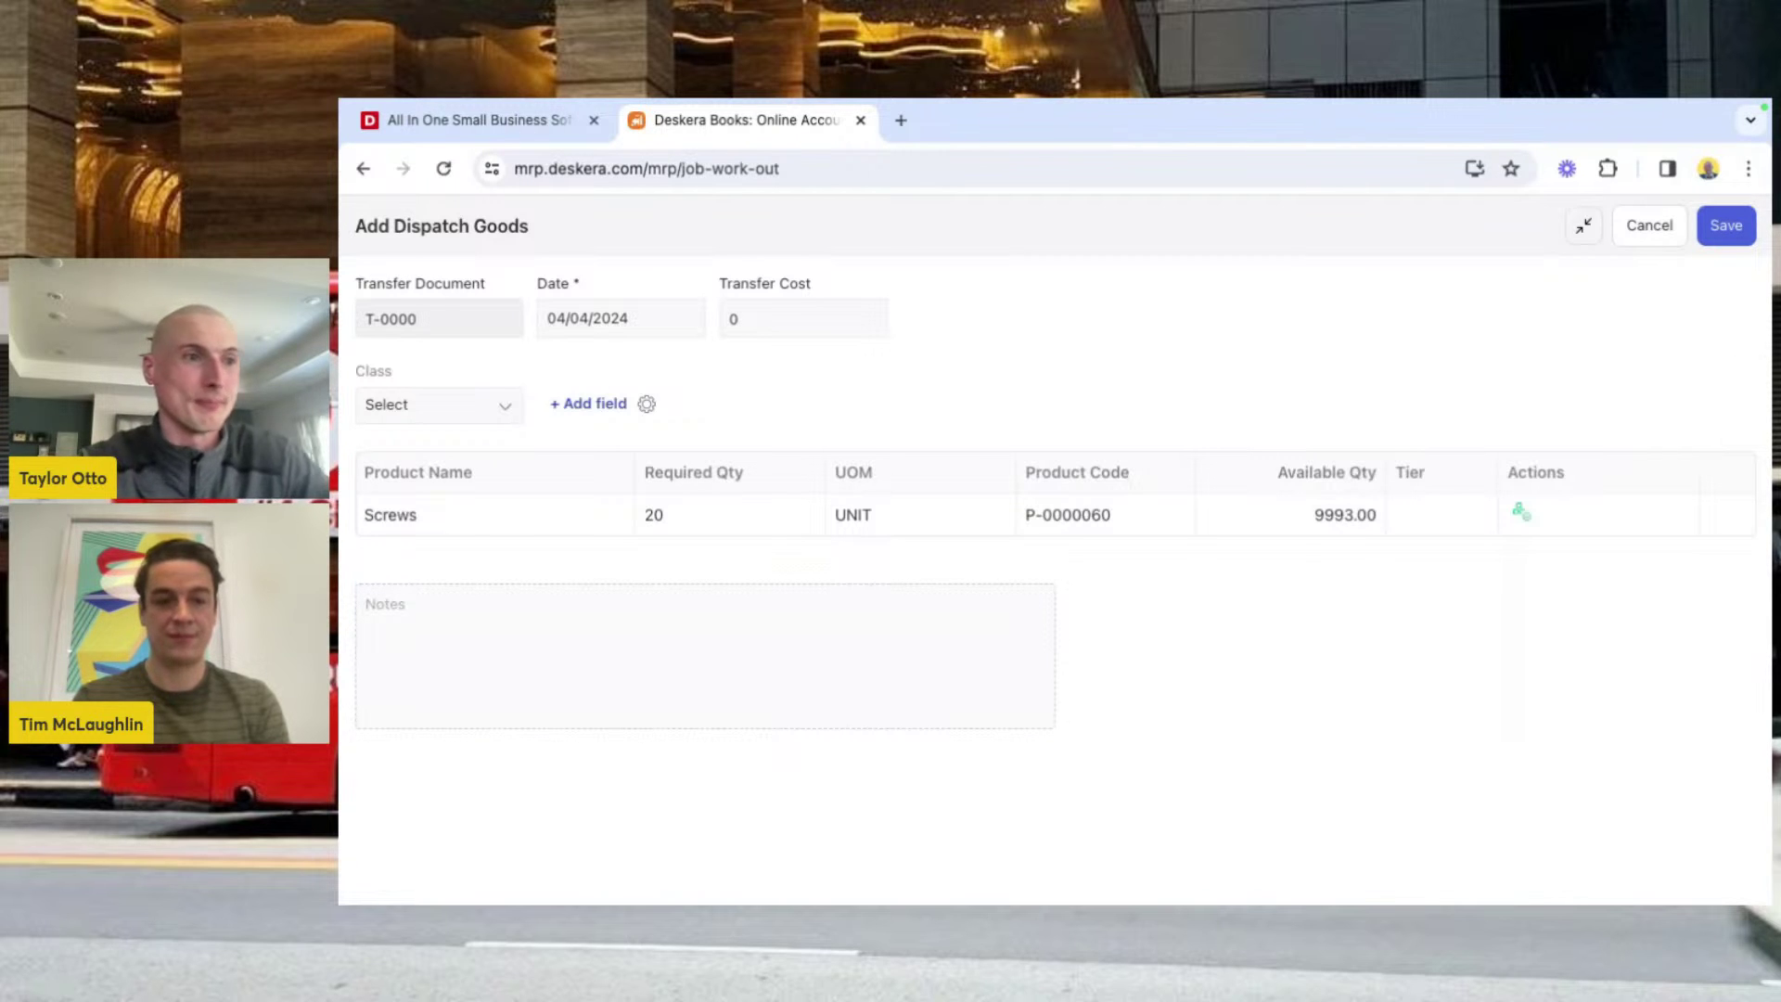
pyautogui.click(1721, 235)
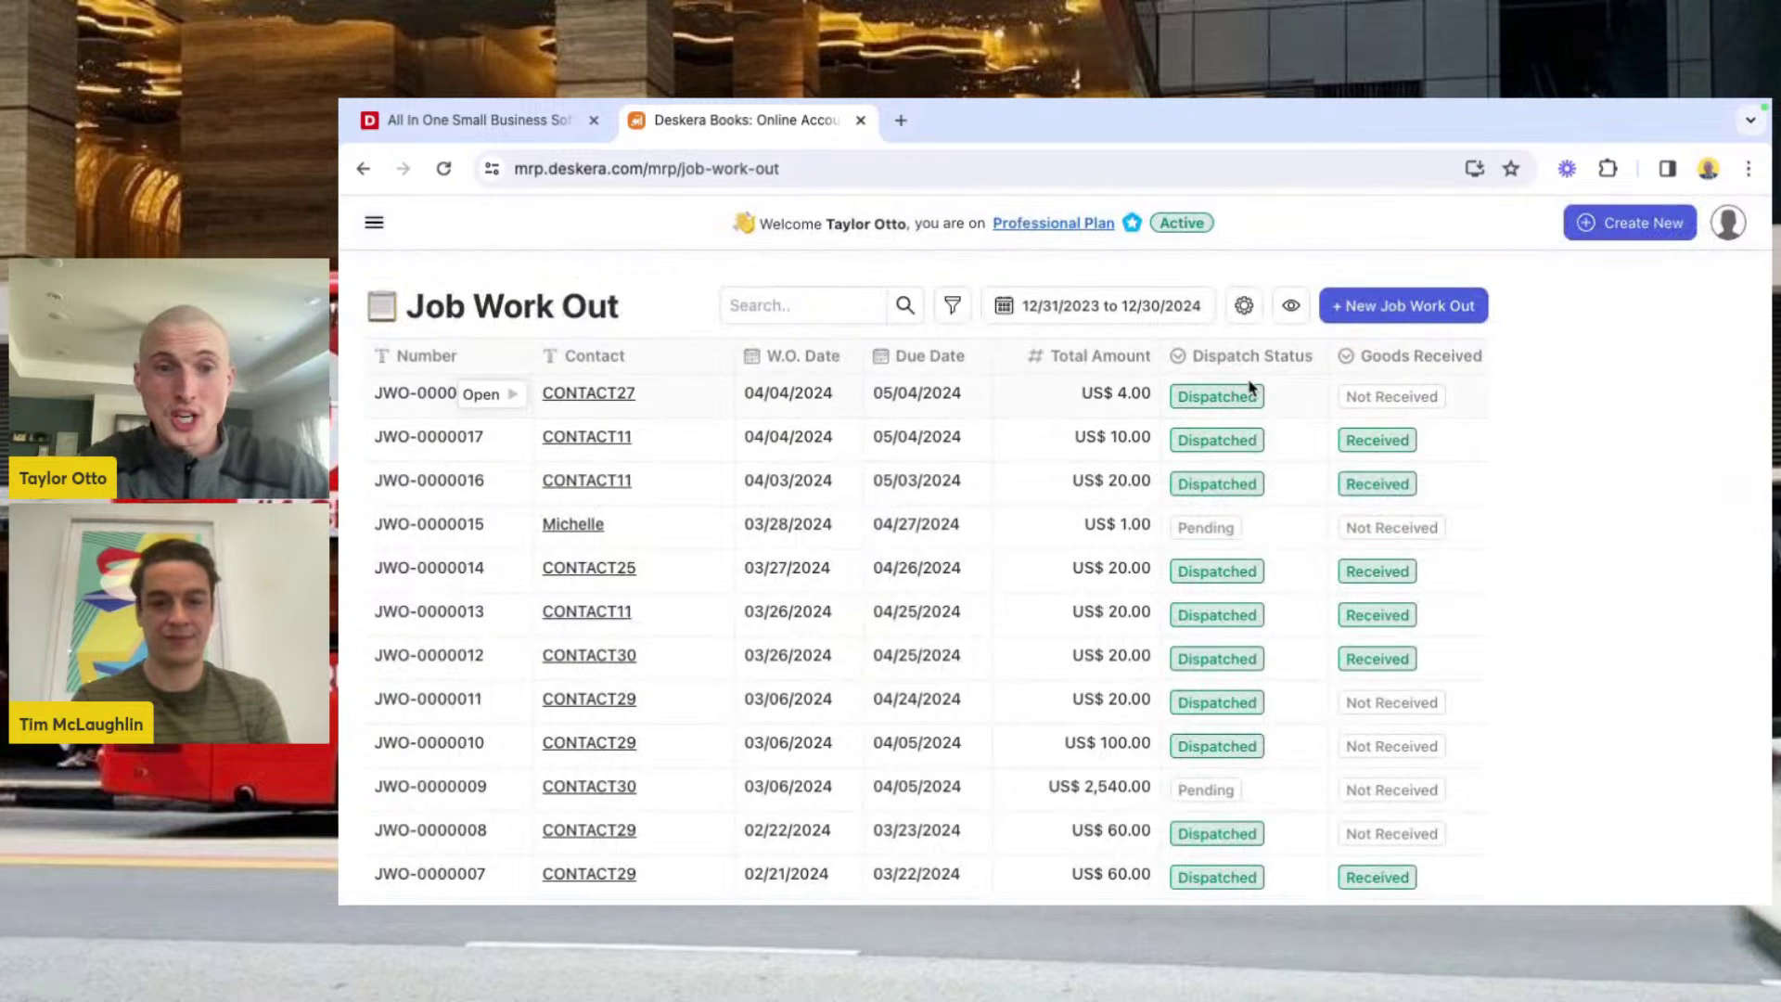
# Step: Receive goods for JWO-0000018, putting 20 Coated Screws into Primary Warehouse, and confirm
pyautogui.hscroll(3, 1257, 399)
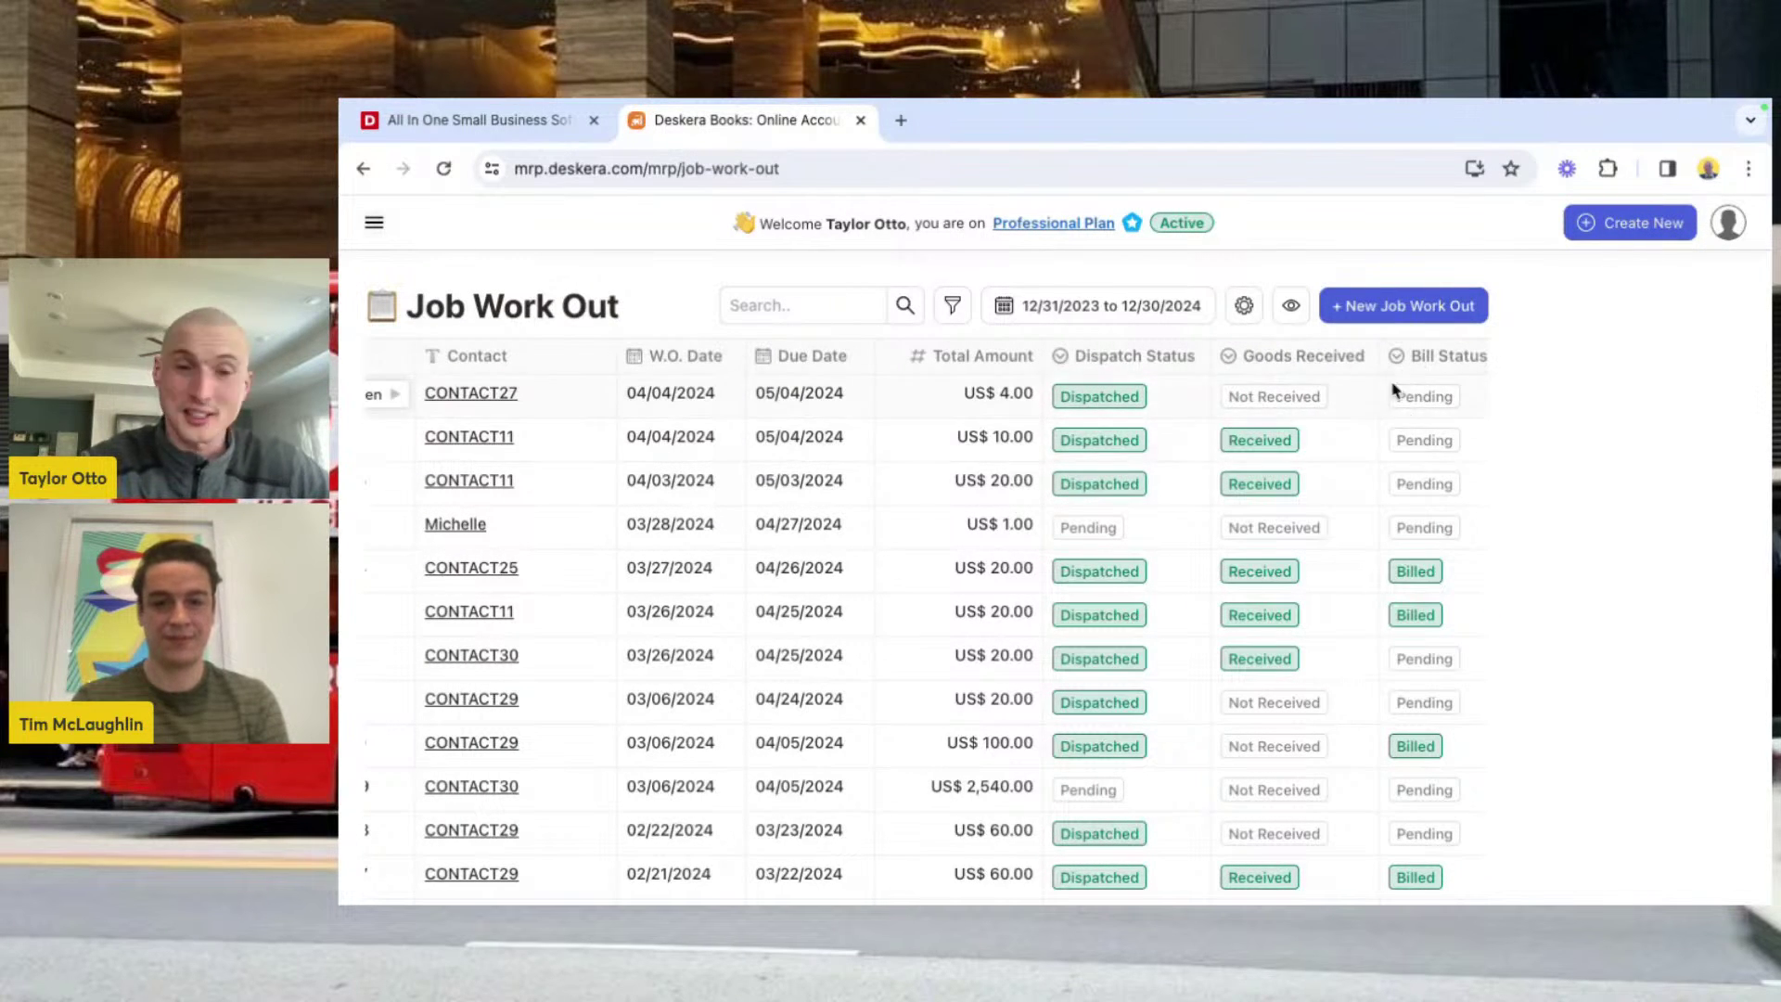
pyautogui.hscroll(-3, 1099, 436)
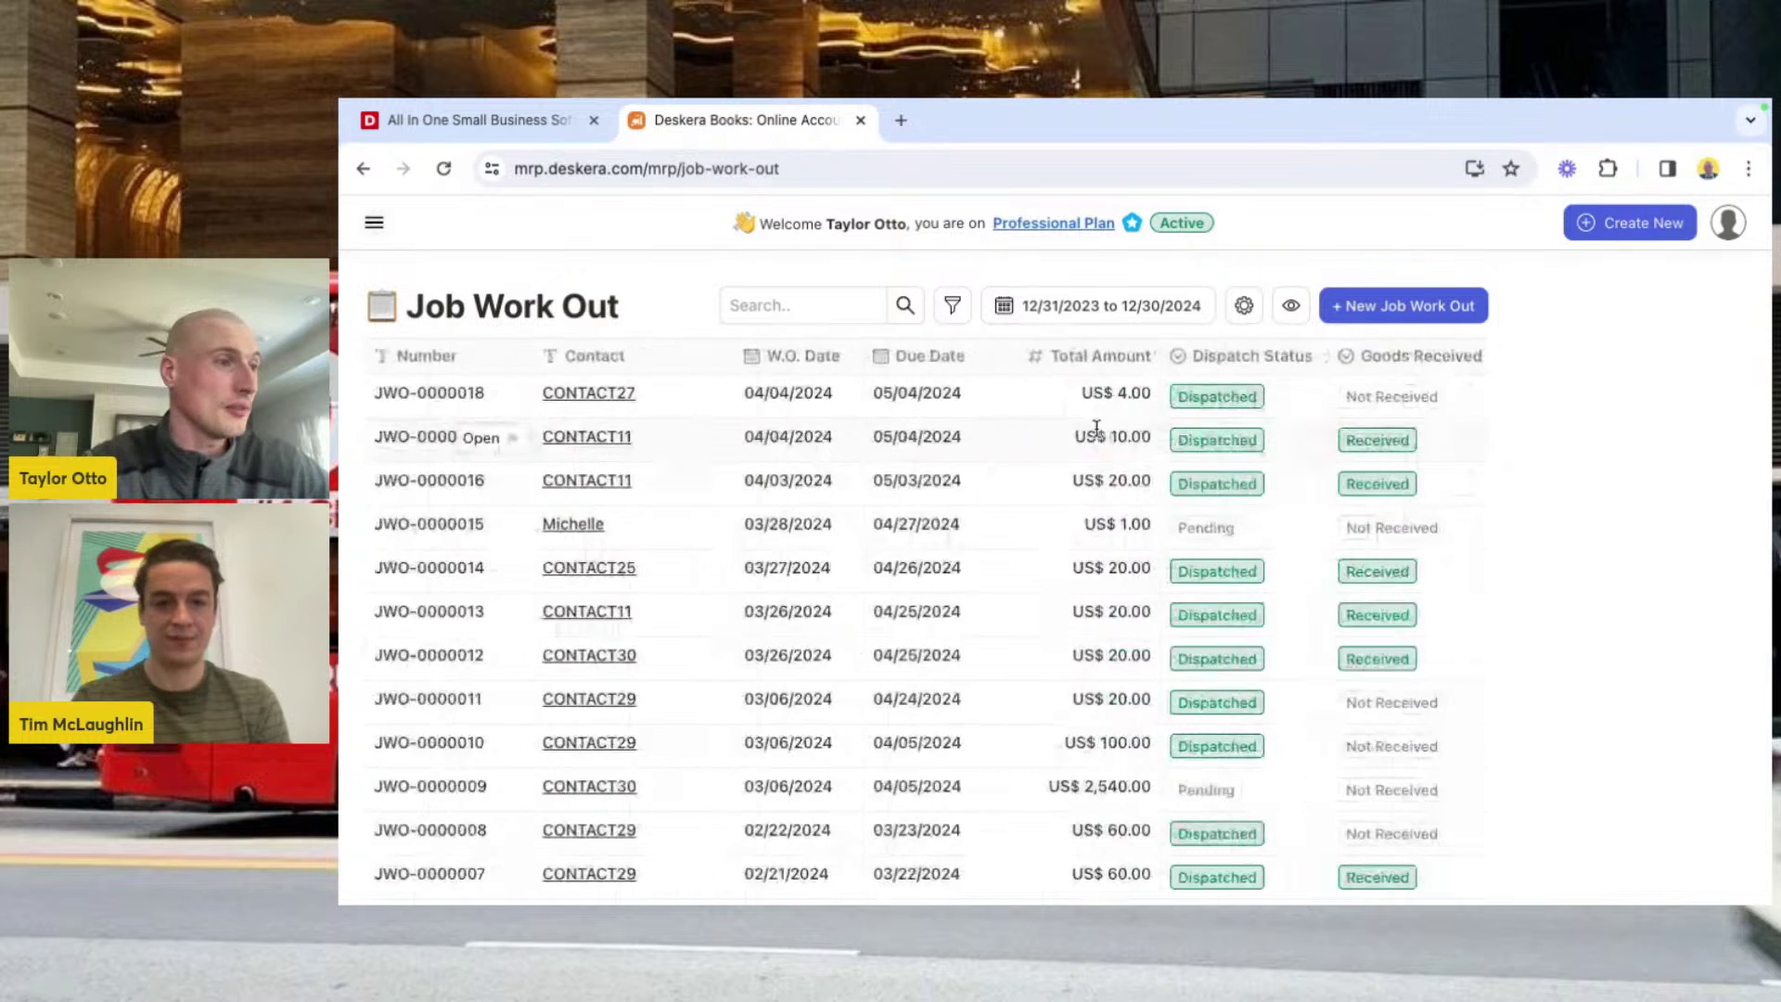
pyautogui.rightClick(1022, 408)
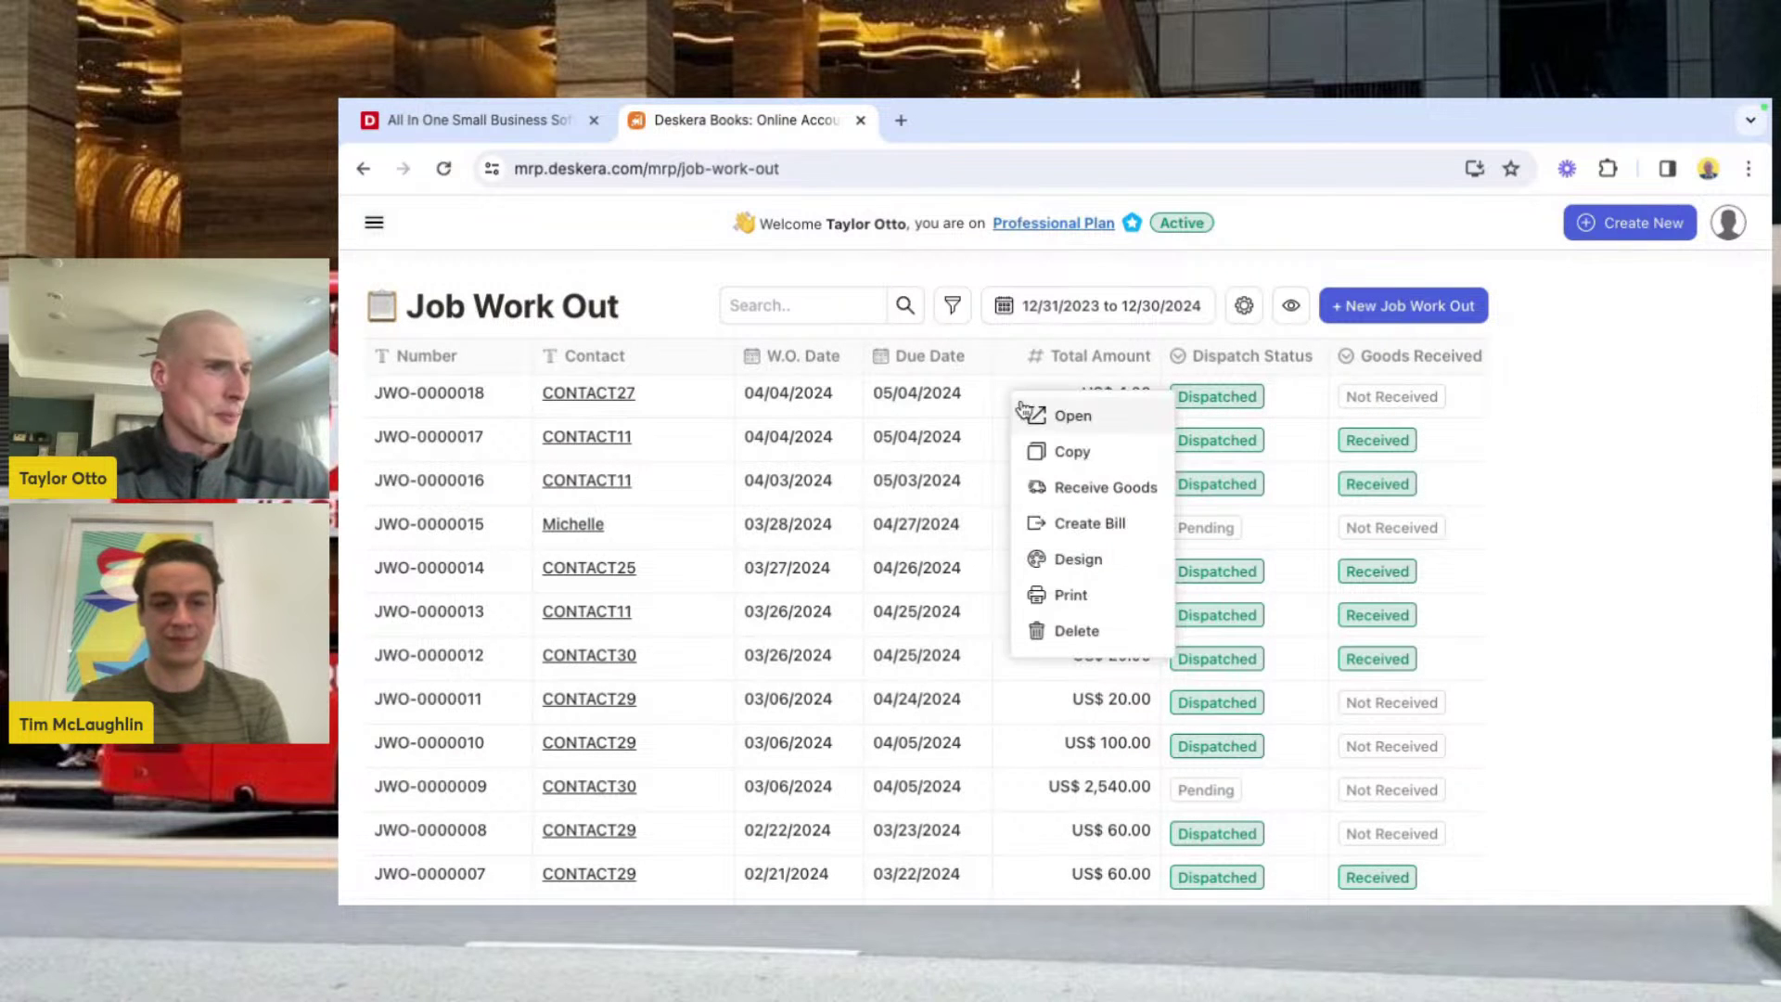
pyautogui.click(1093, 485)
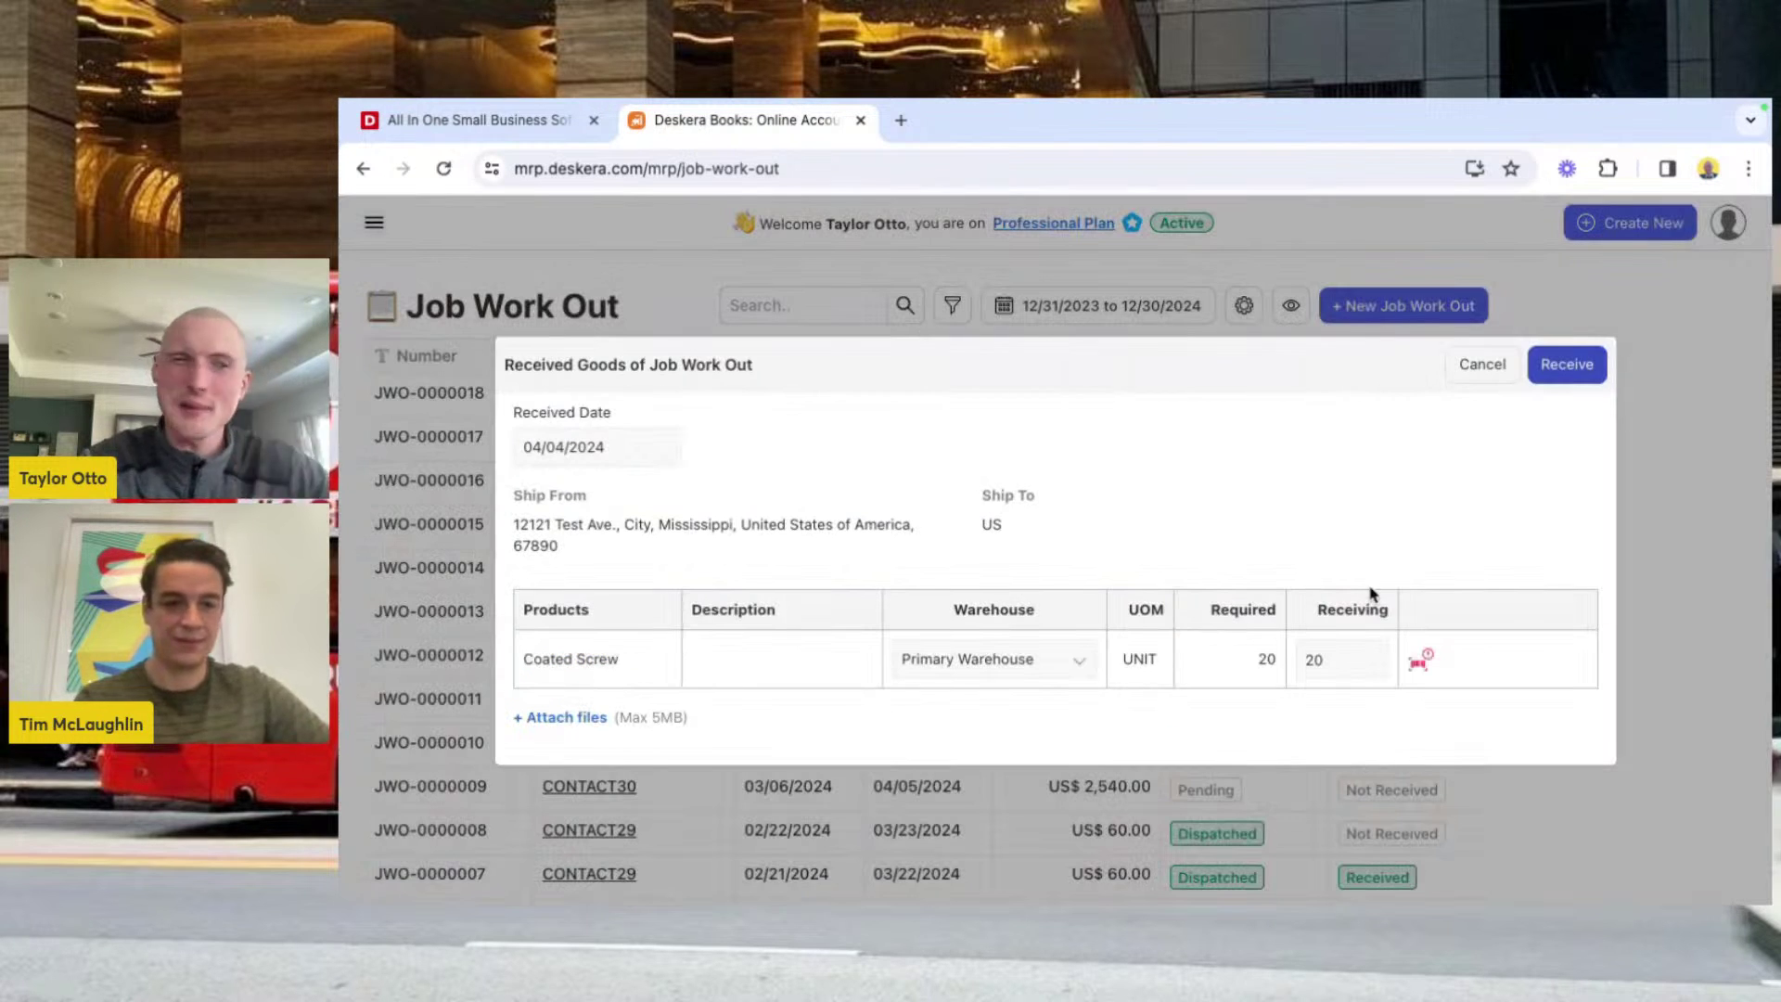
pyautogui.click(1421, 662)
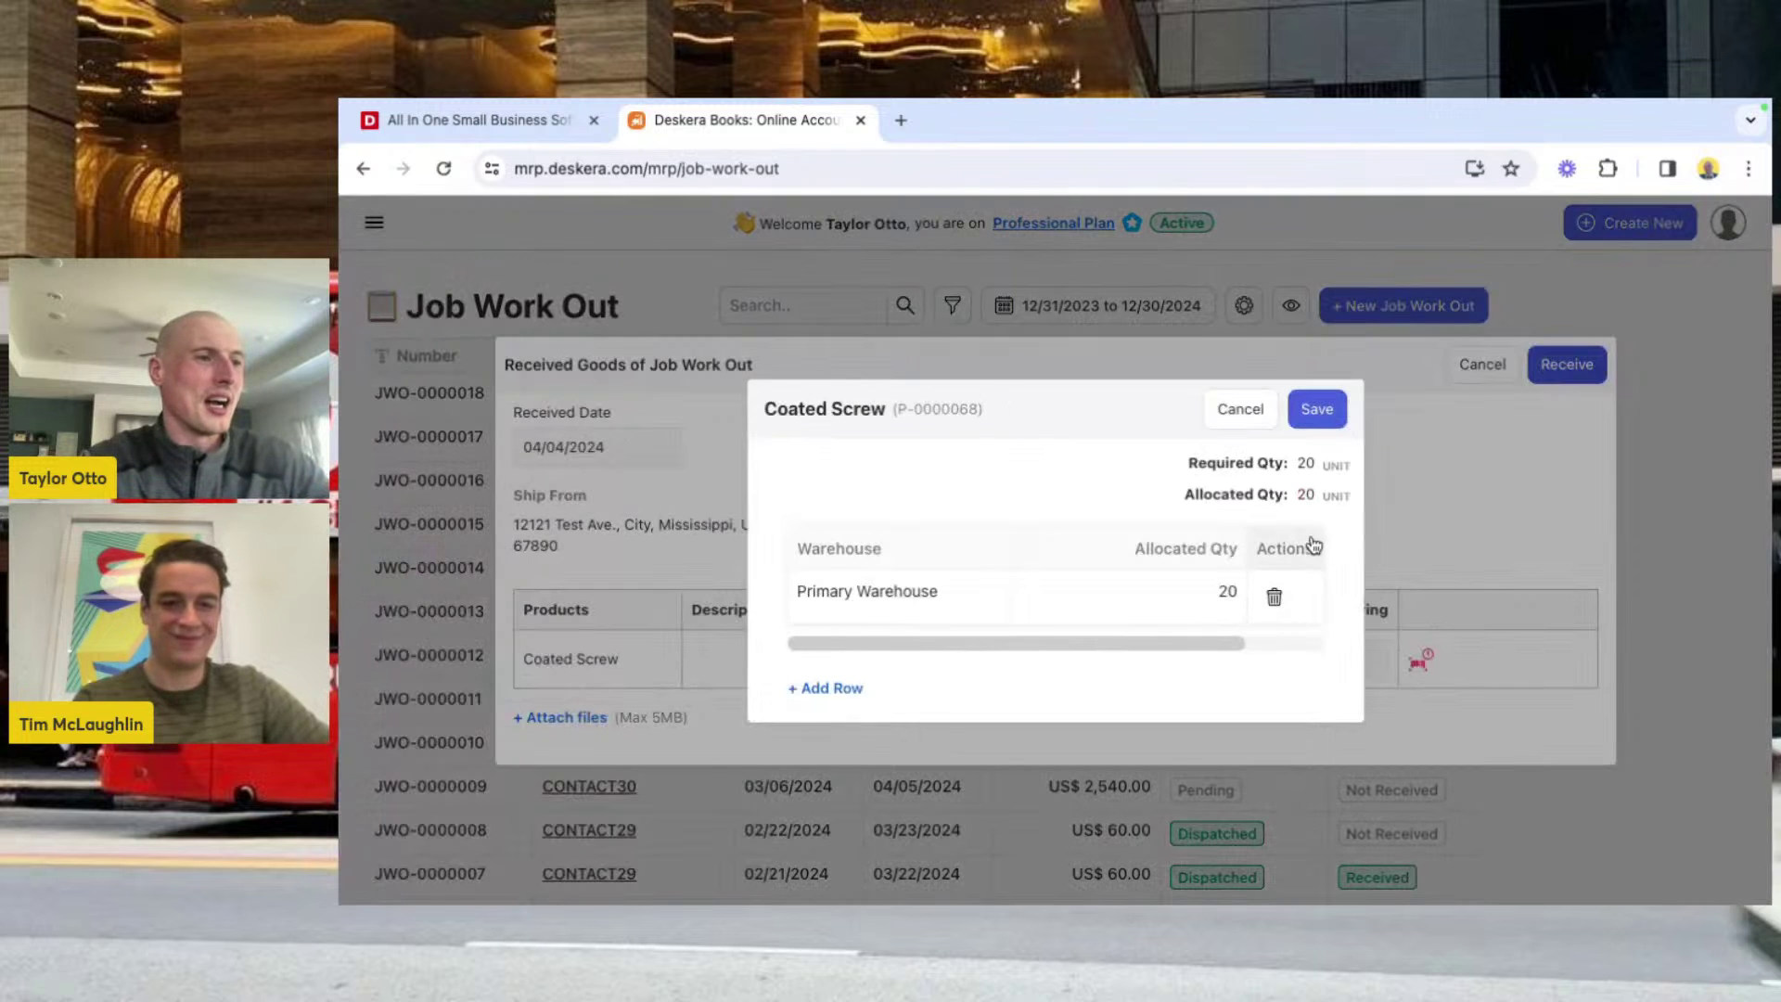
pyautogui.click(1316, 411)
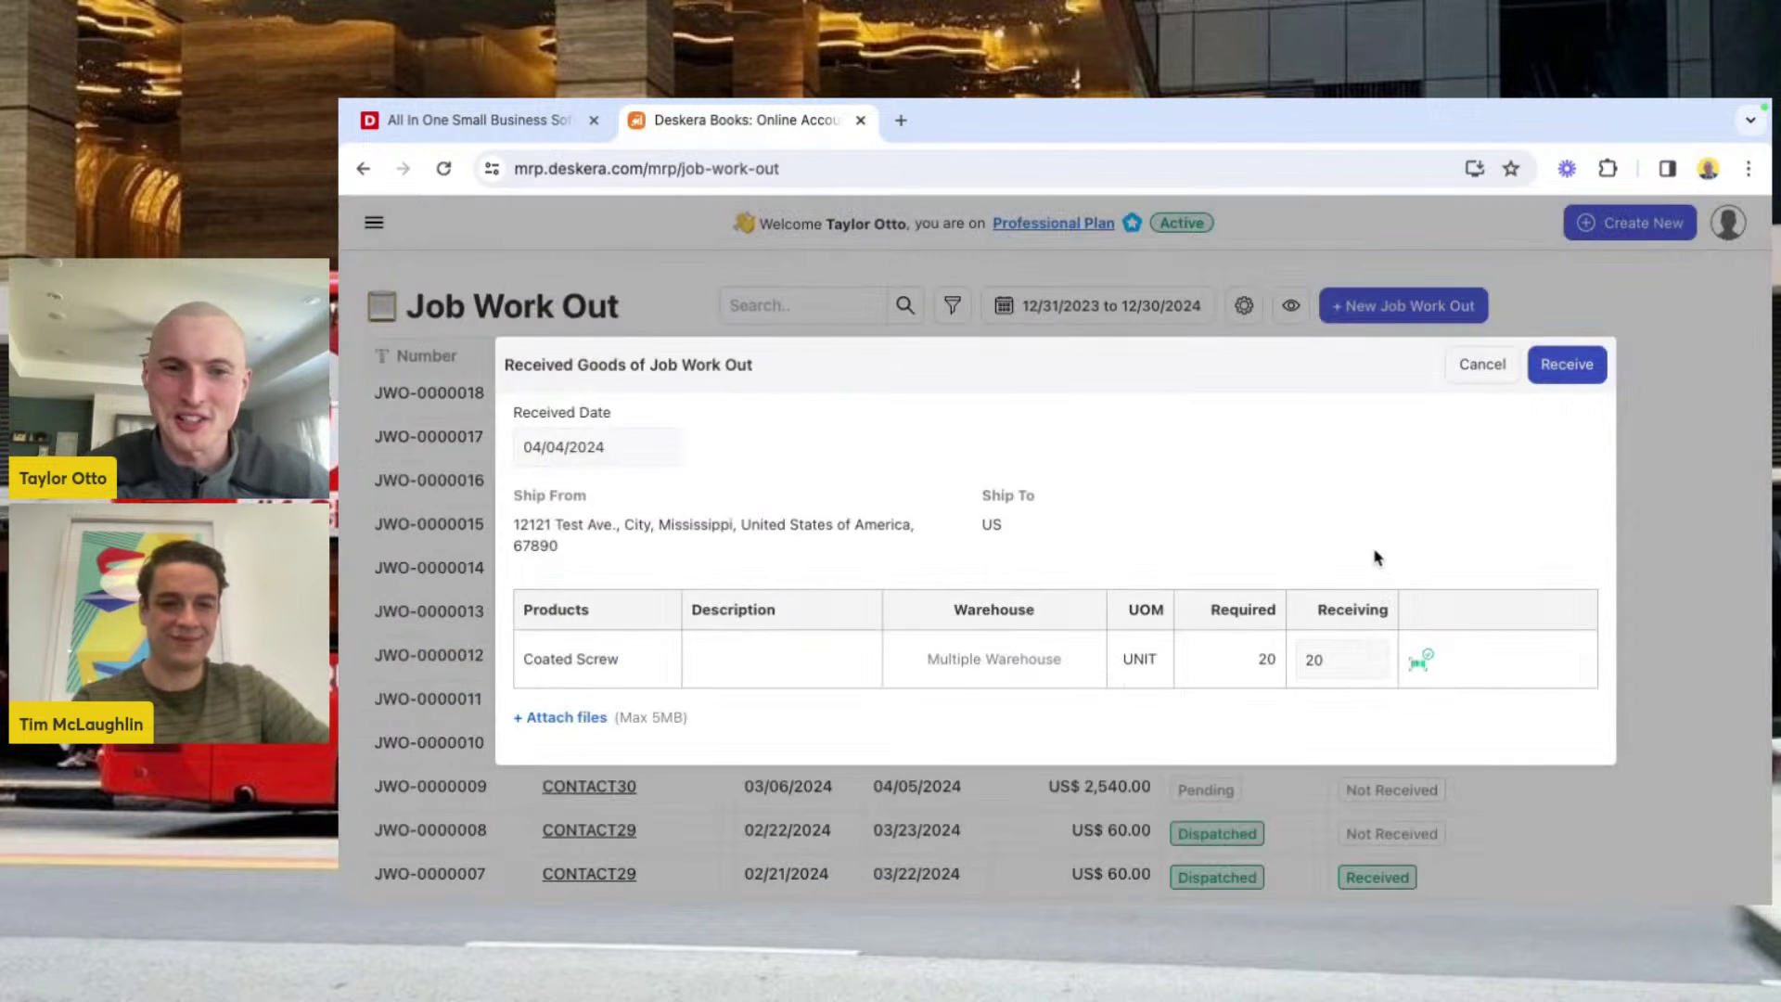
pyautogui.click(1552, 373)
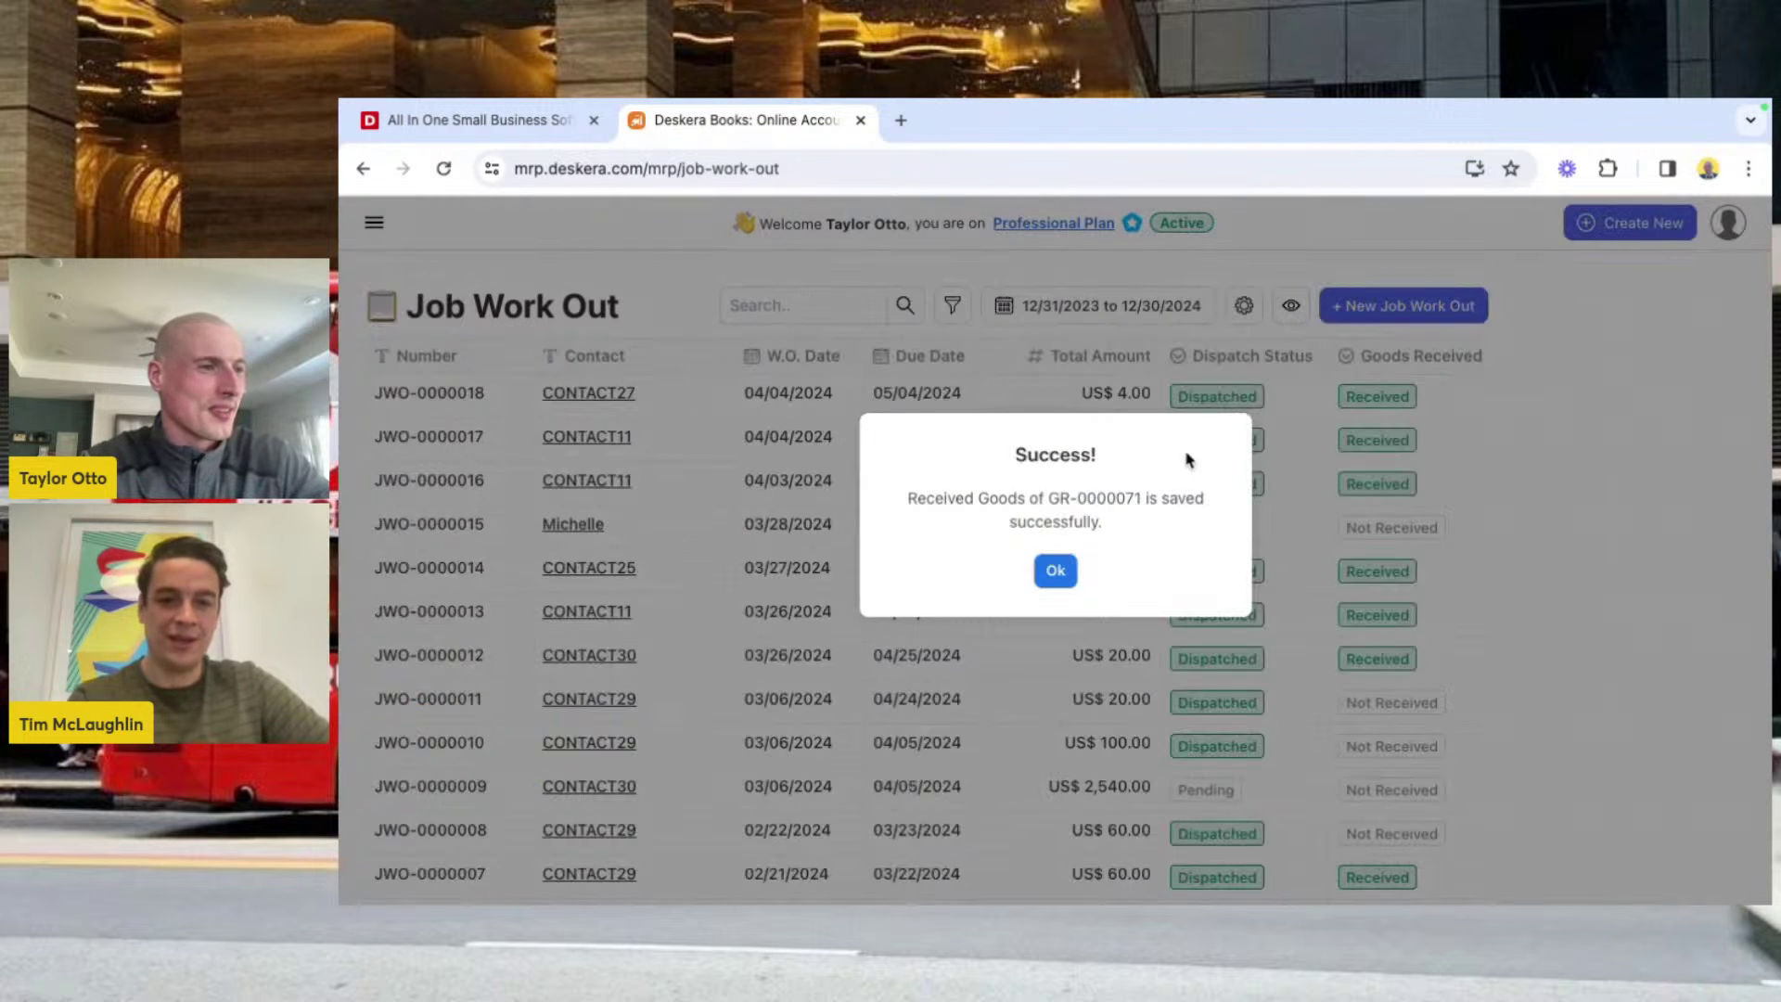
pyautogui.click(1058, 567)
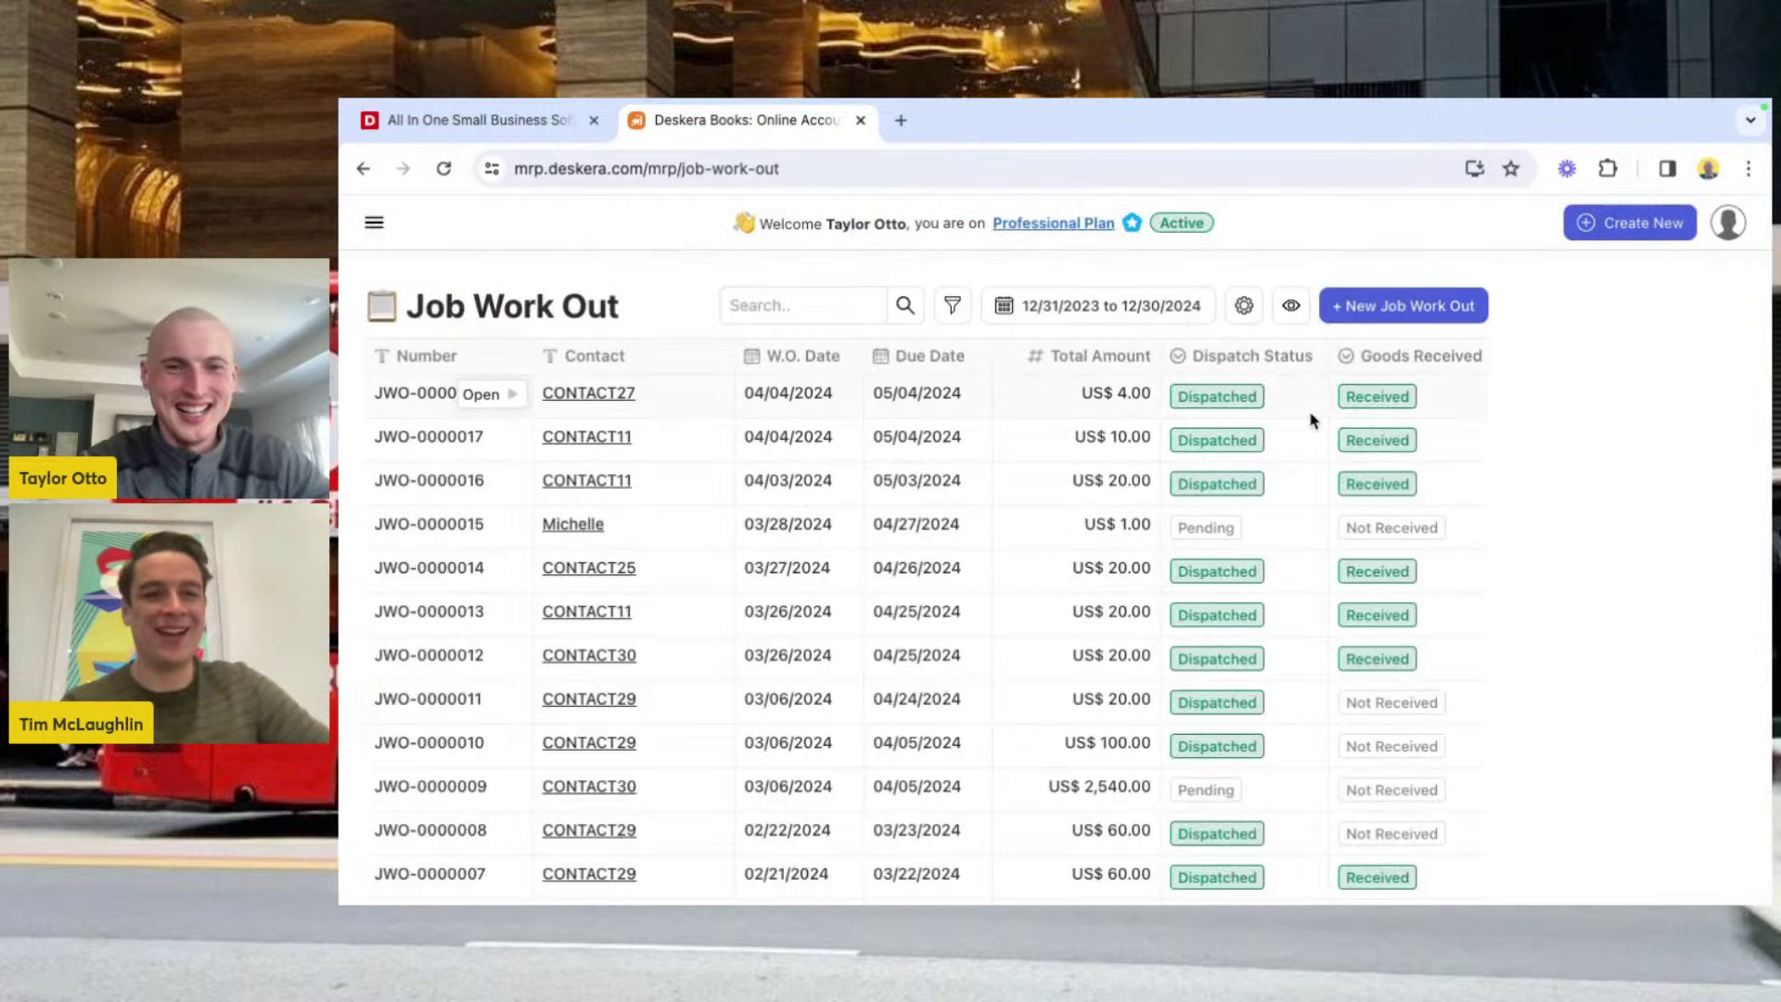
pyautogui.hscroll(1, 1311, 419)
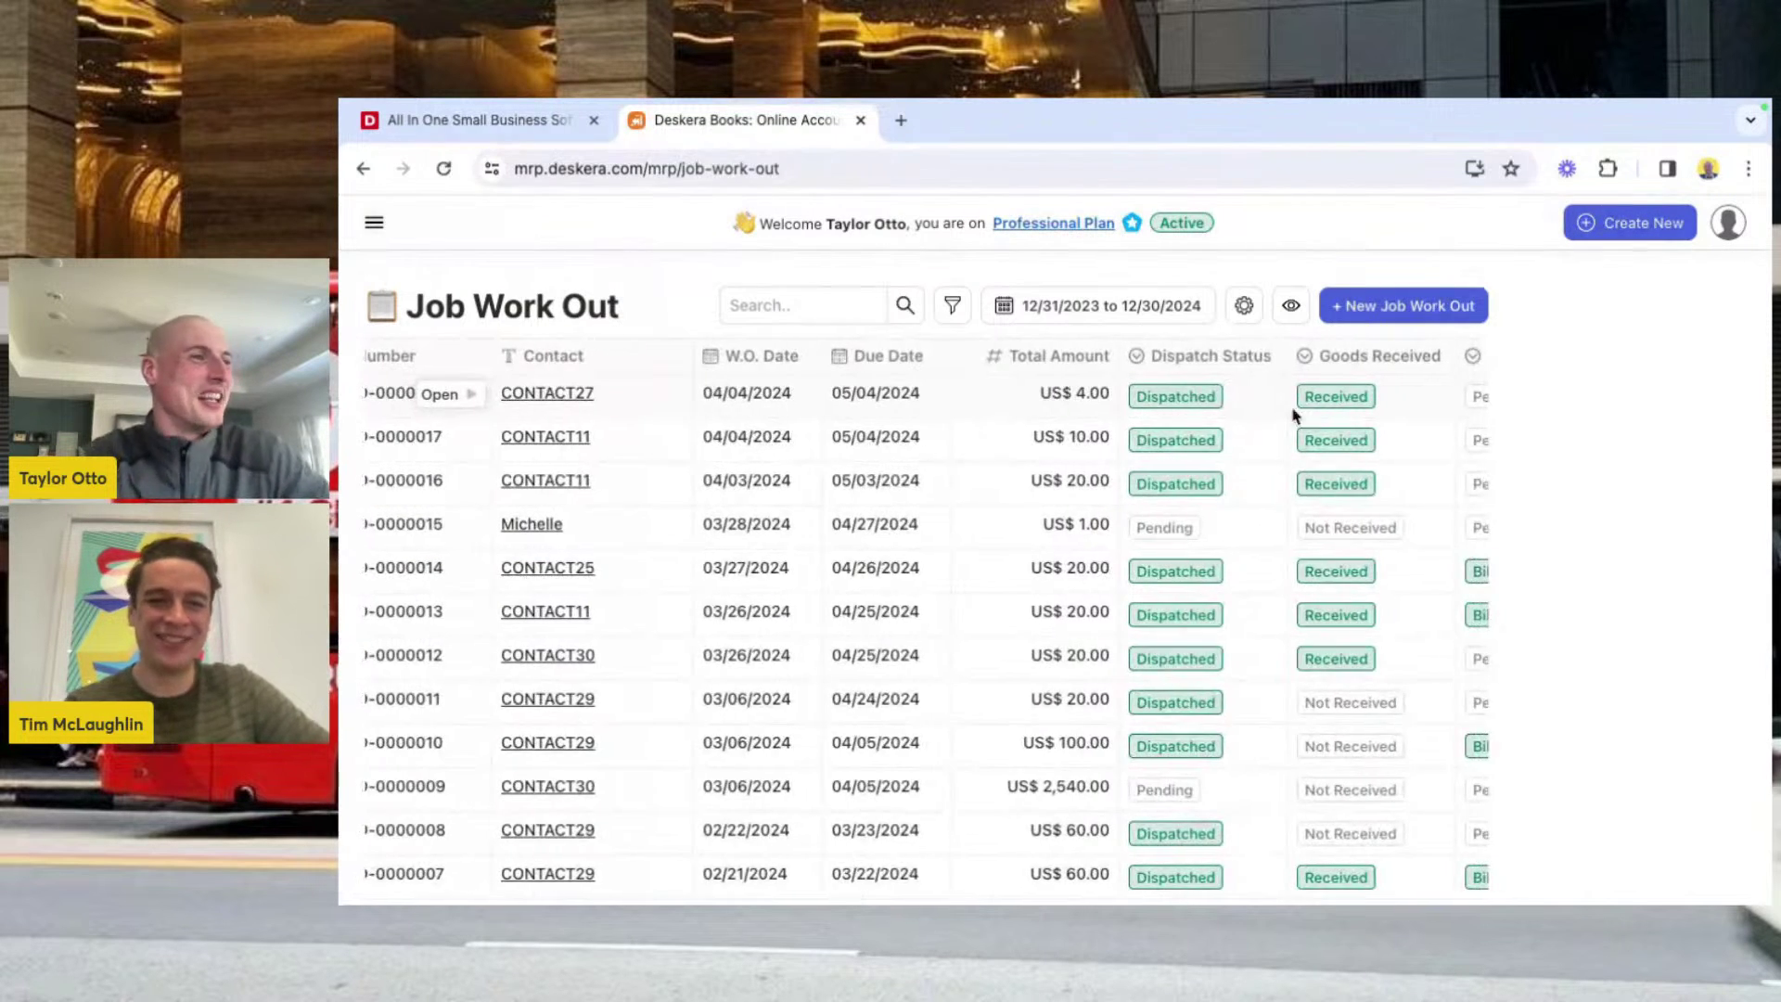
pyautogui.hscroll(-1, 1203, 417)
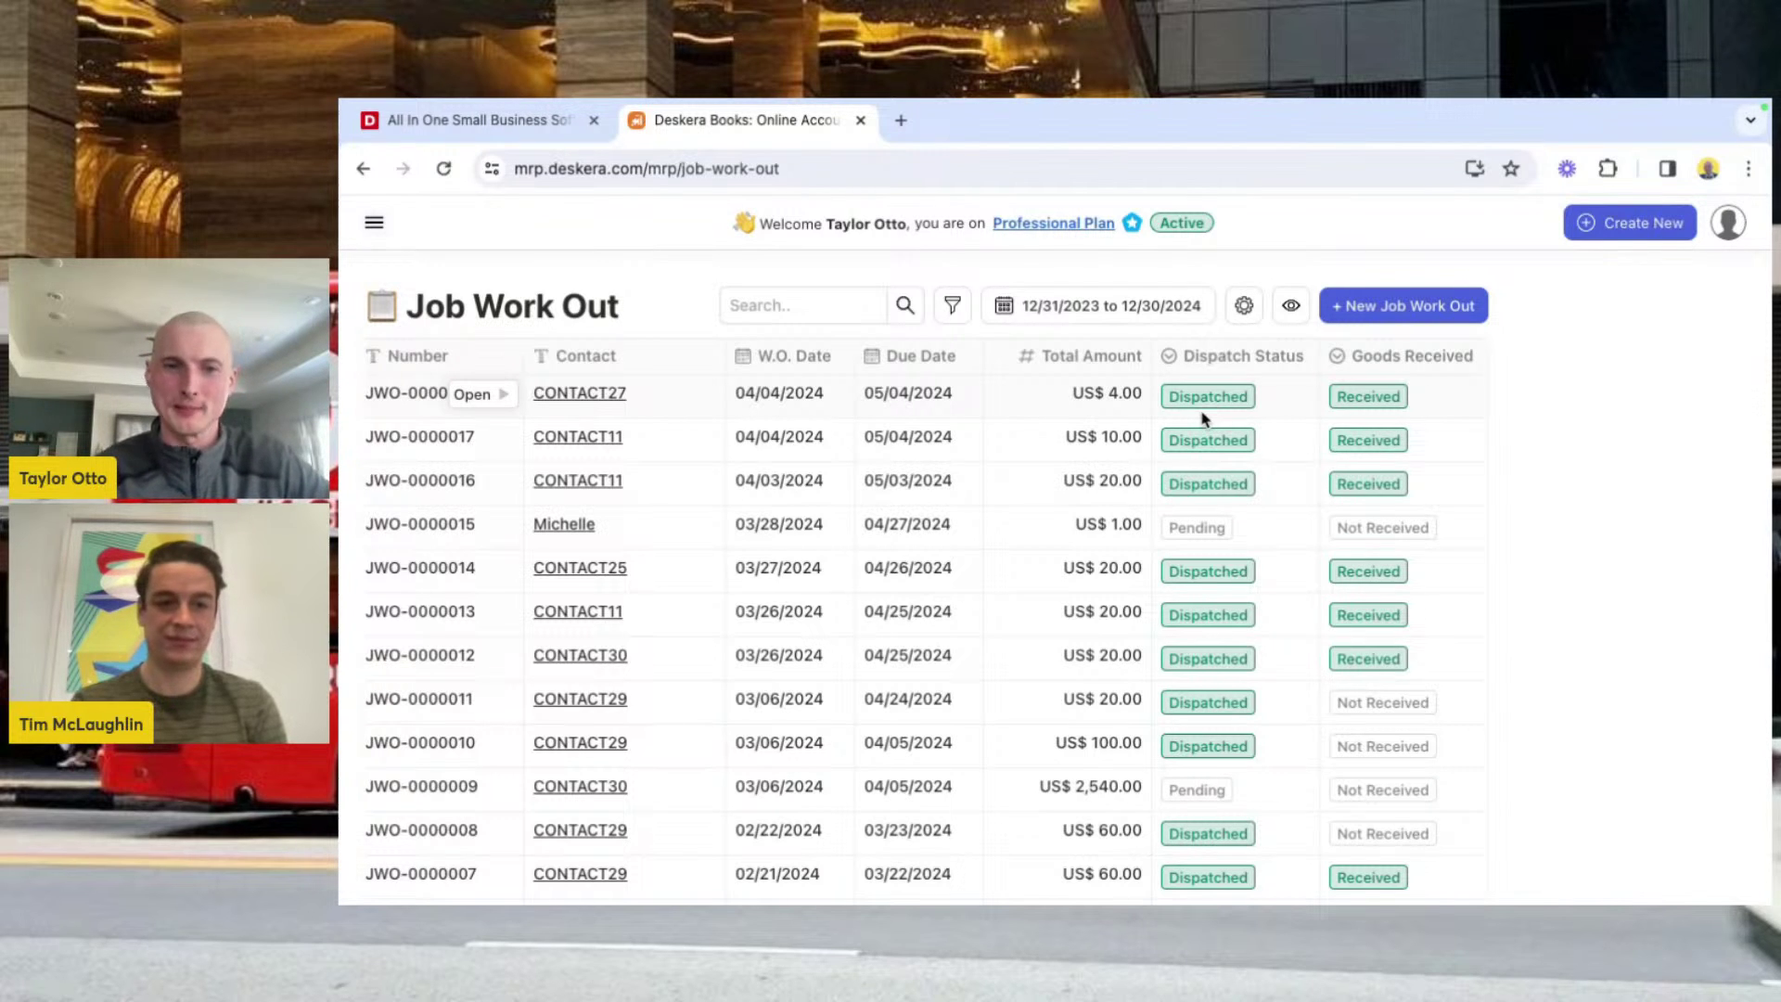
# Step: Open Chair work order WO-0000084 for editing from the Work Orders list
pyautogui.click(373, 226)
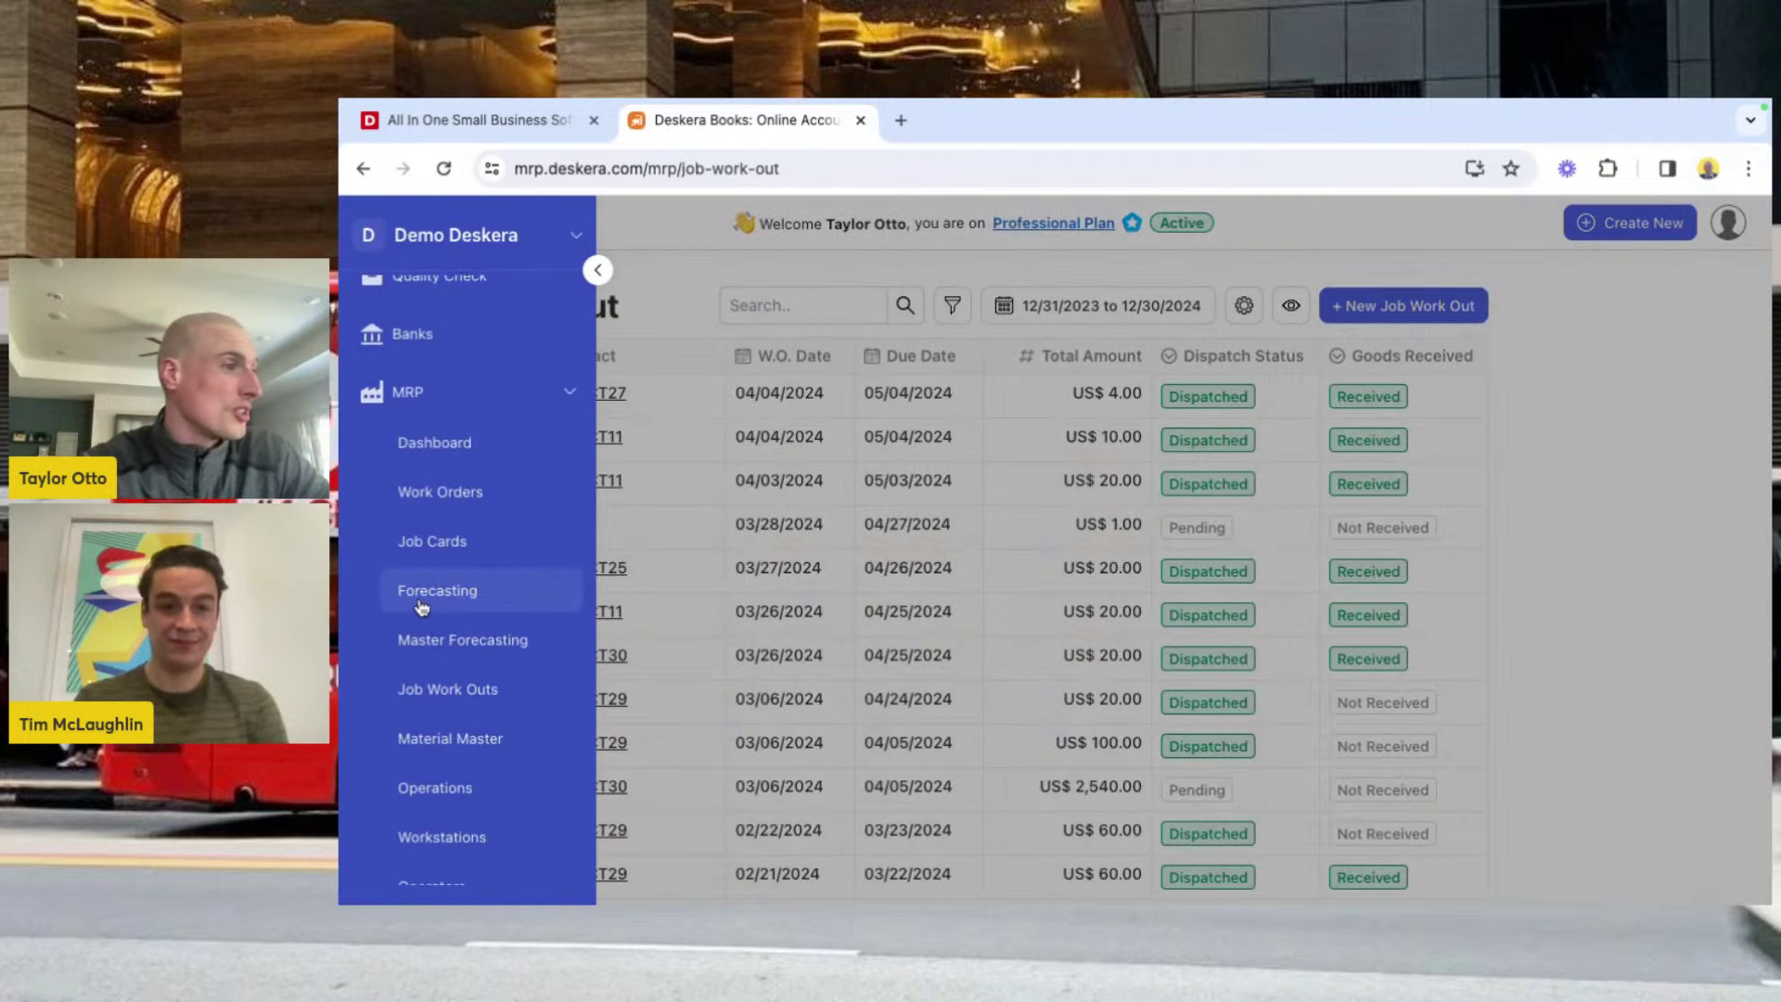
pyautogui.click(464, 500)
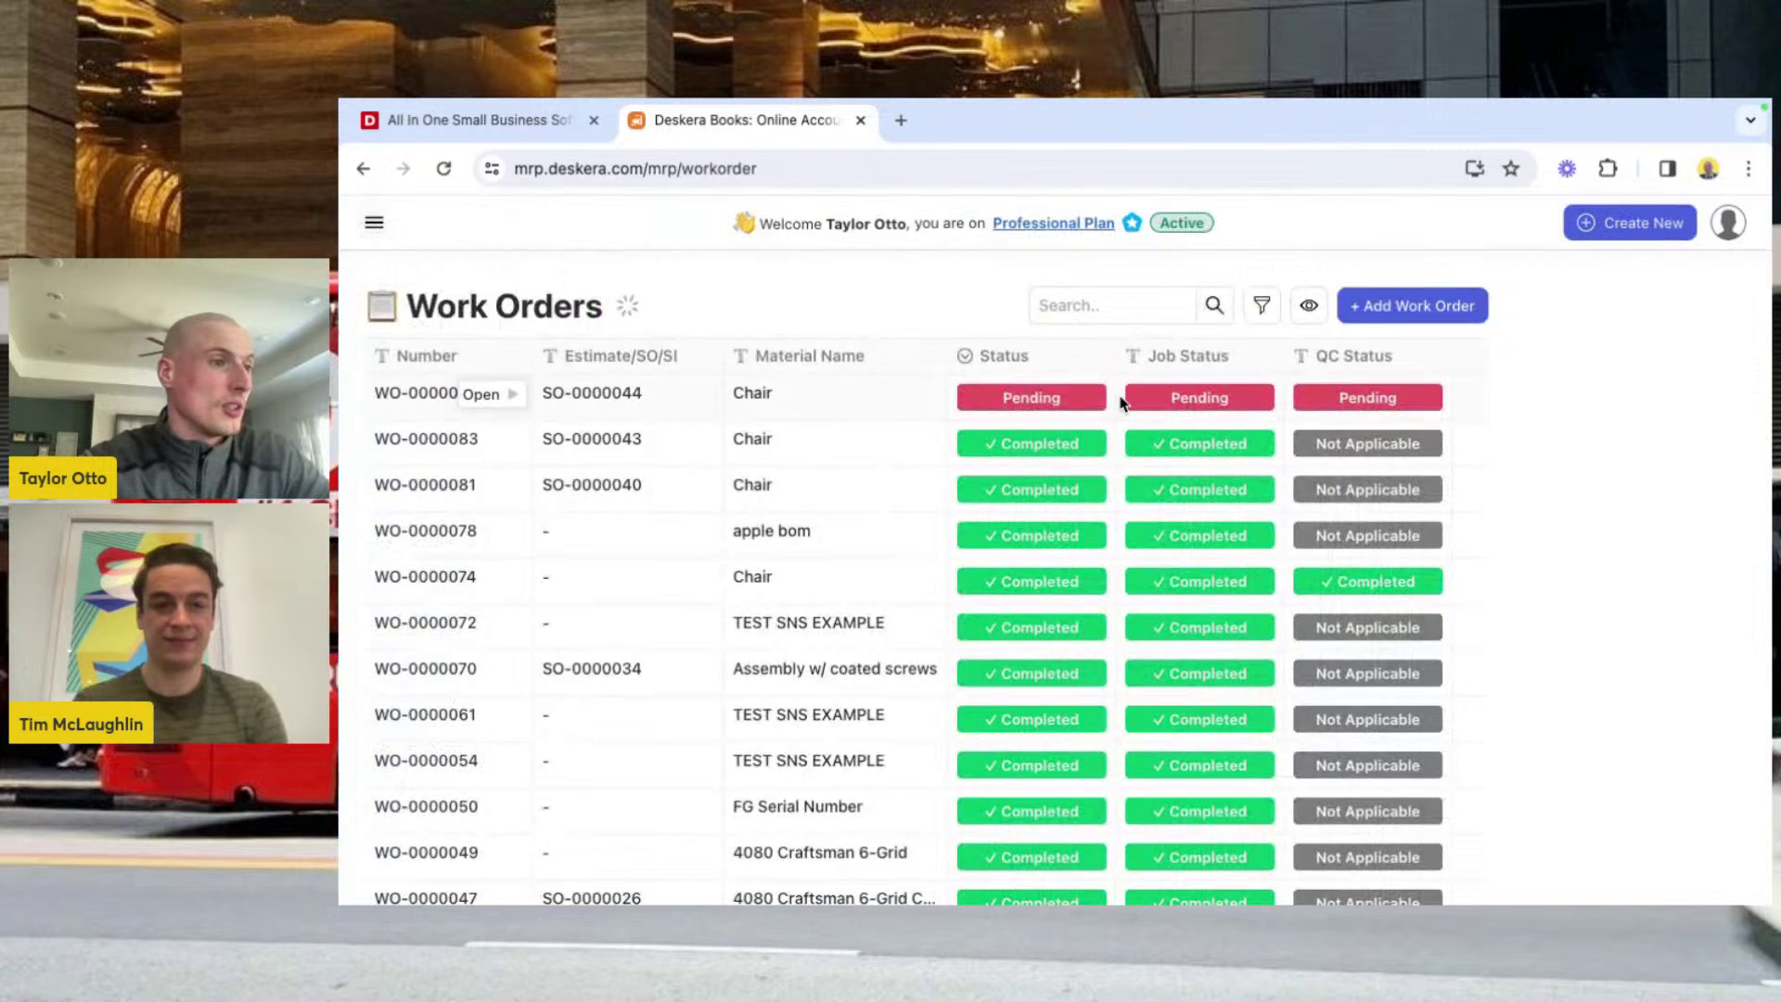
pyautogui.rightClick(1076, 403)
pyautogui.click(1119, 418)
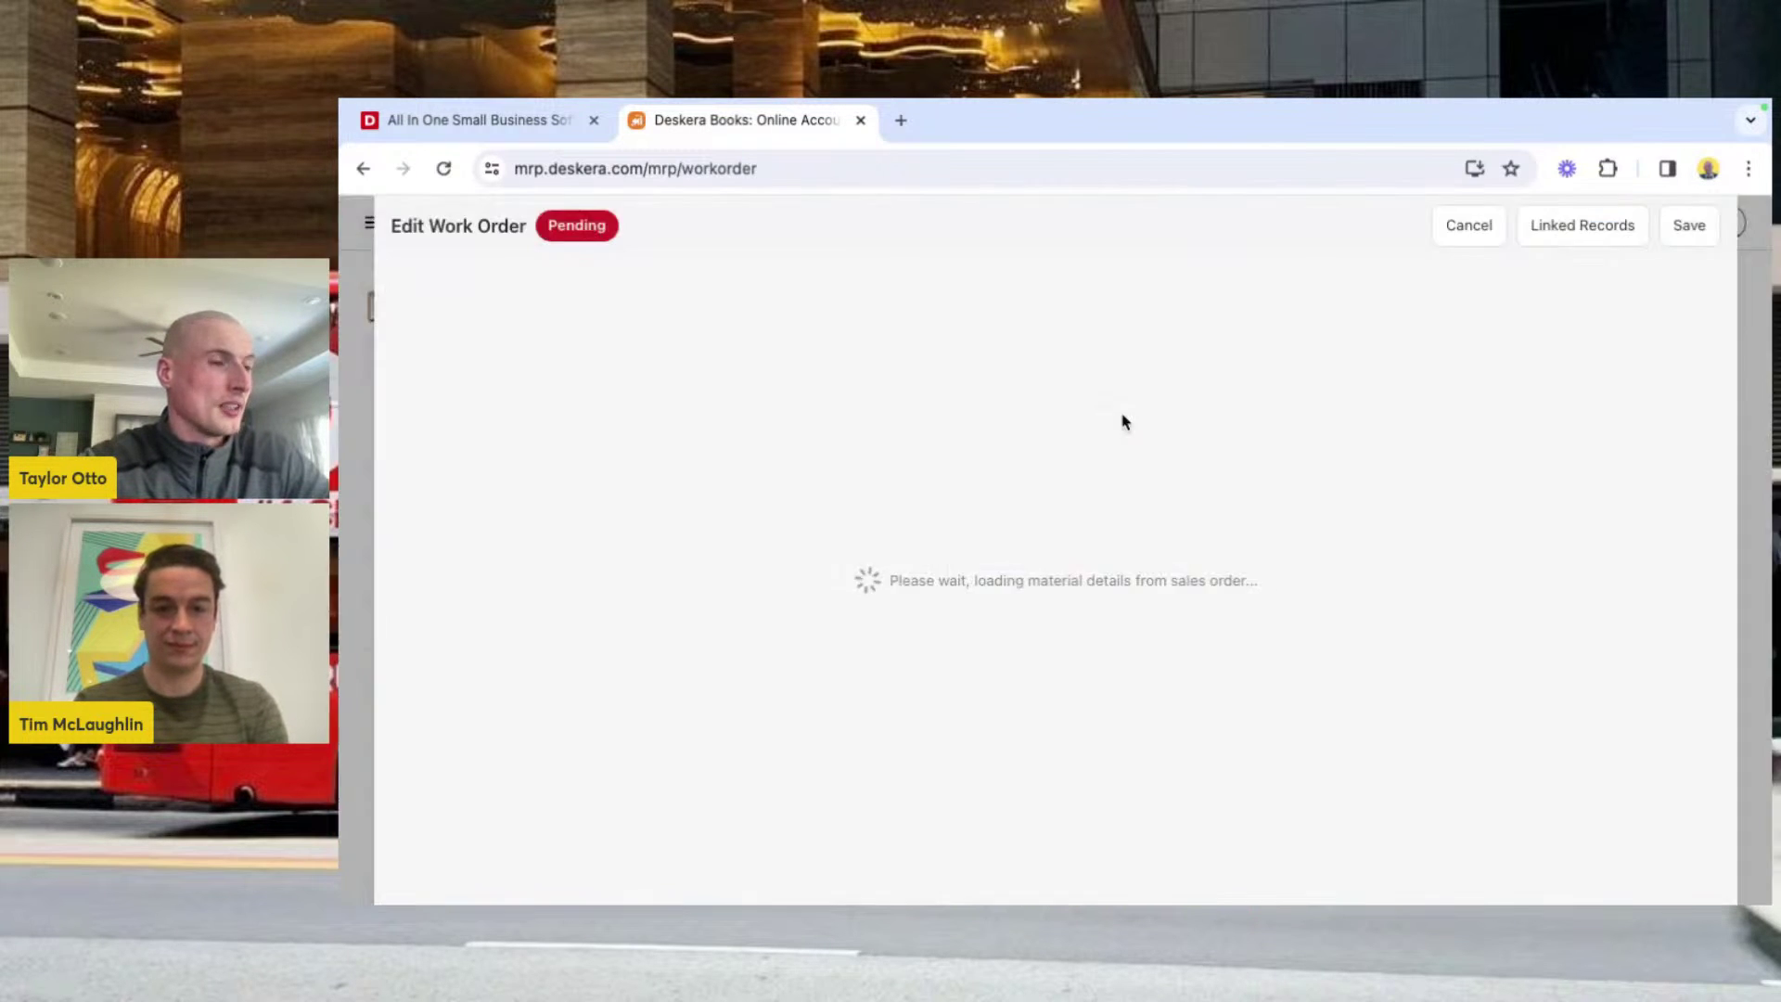
# Step: Open the BOM Explosion, tick Chair Leg and Wood Seat, then untick them again
pyautogui.scroll(-5, 795, 565)
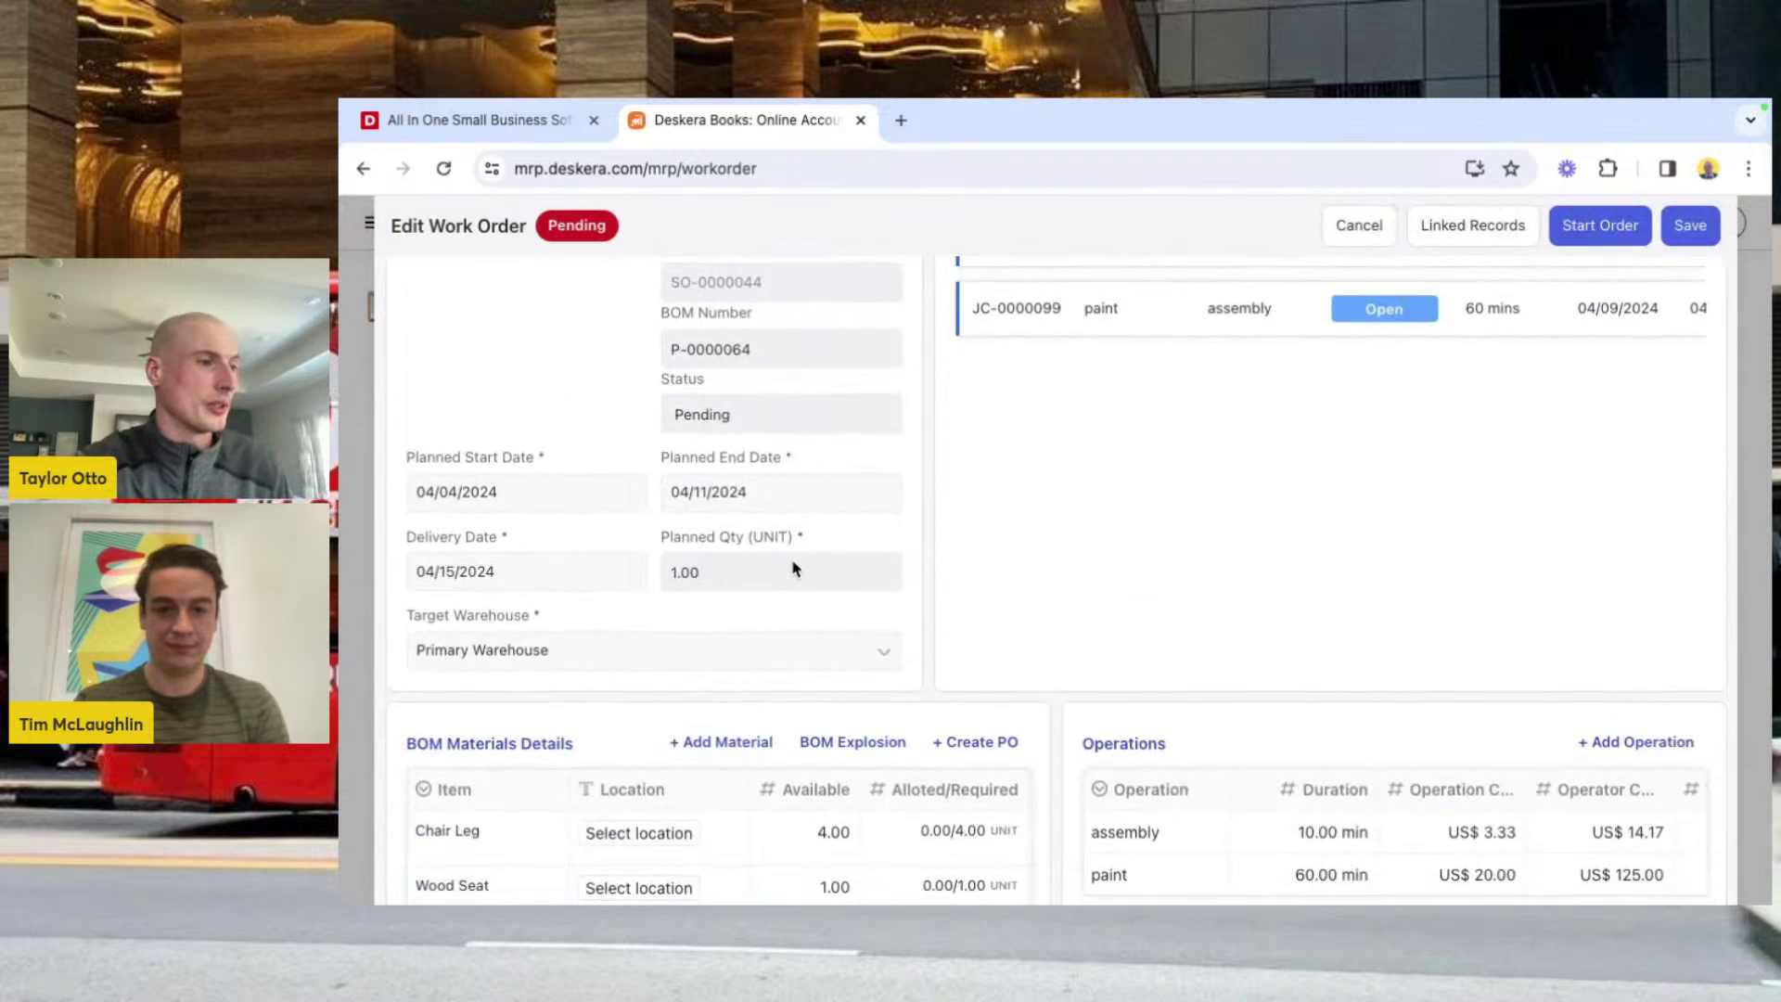
pyautogui.click(837, 644)
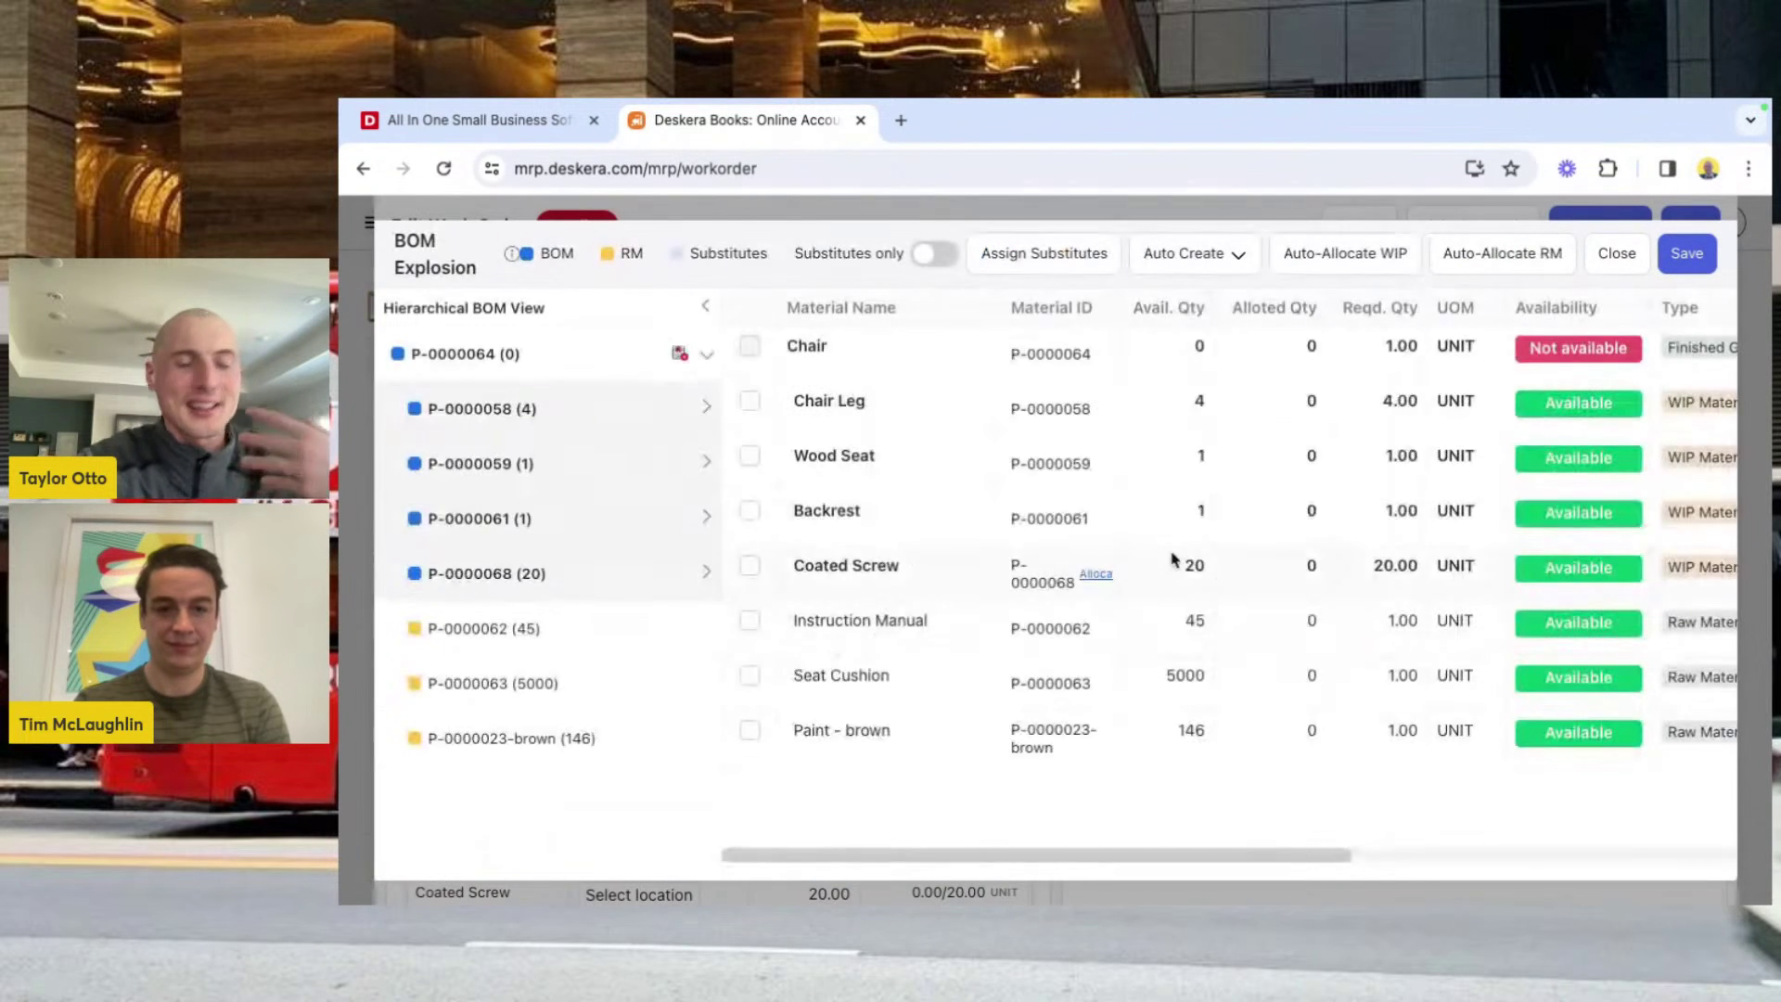
pyautogui.hscroll(2, 1401, 601)
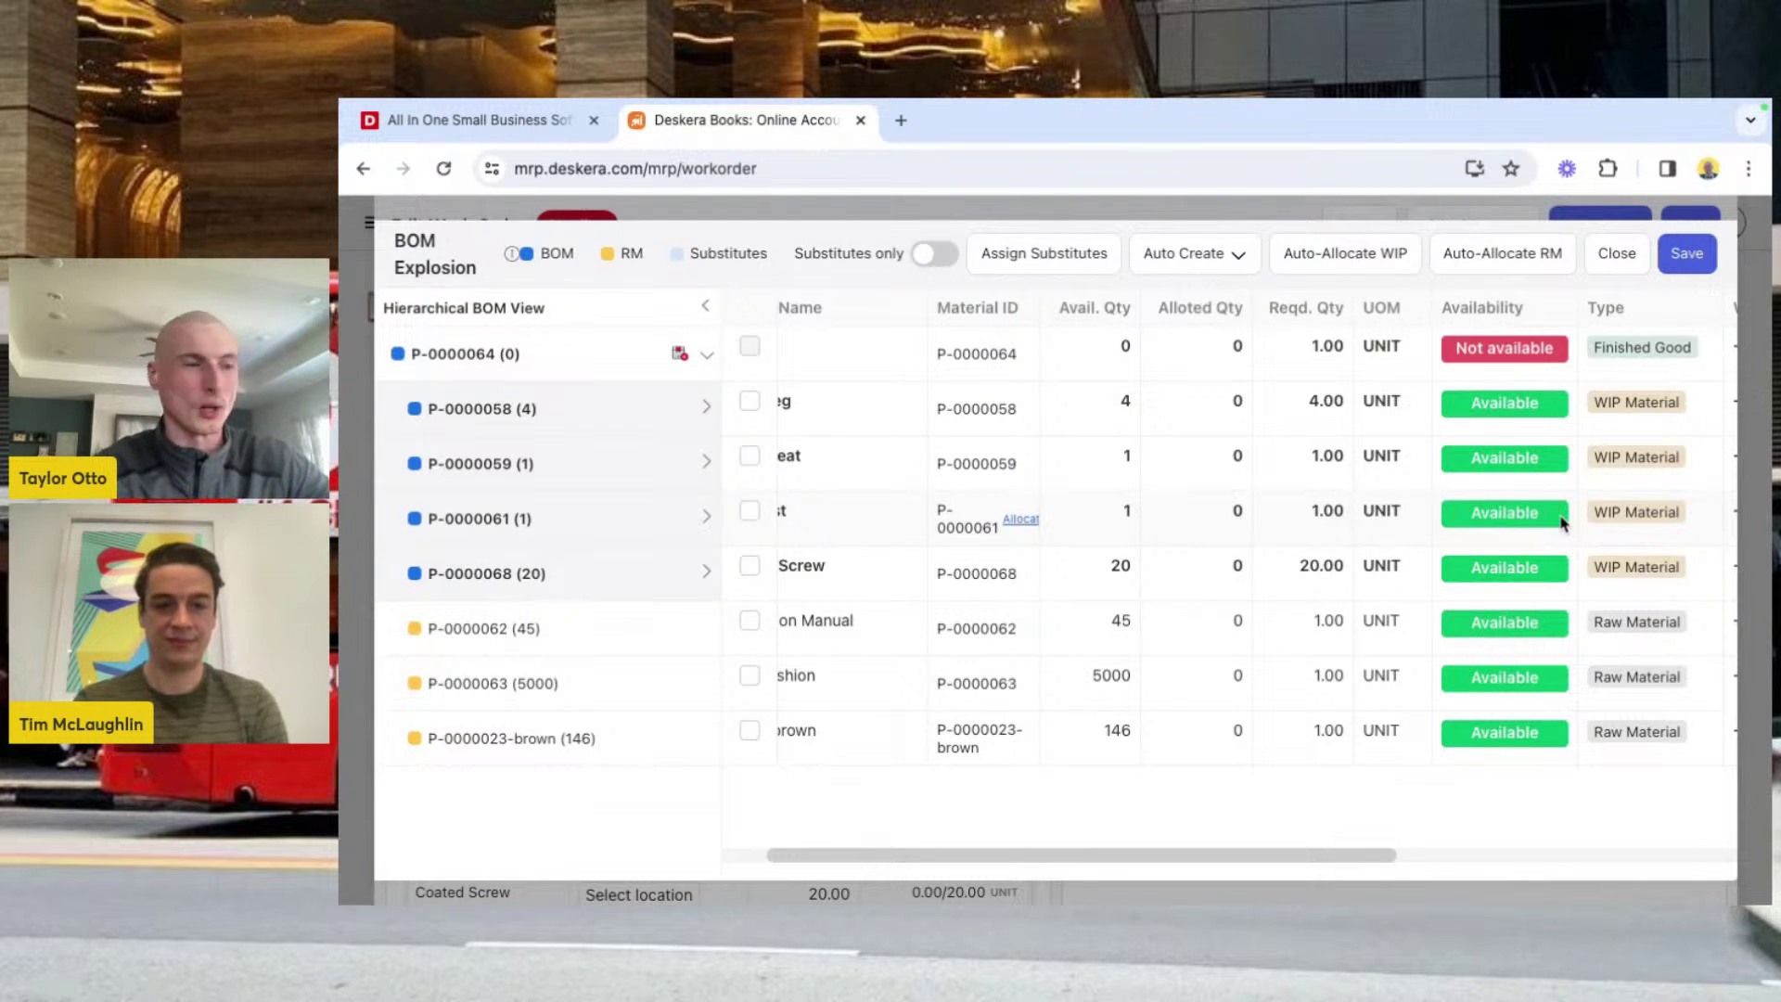
pyautogui.hscroll(-2, 1499, 386)
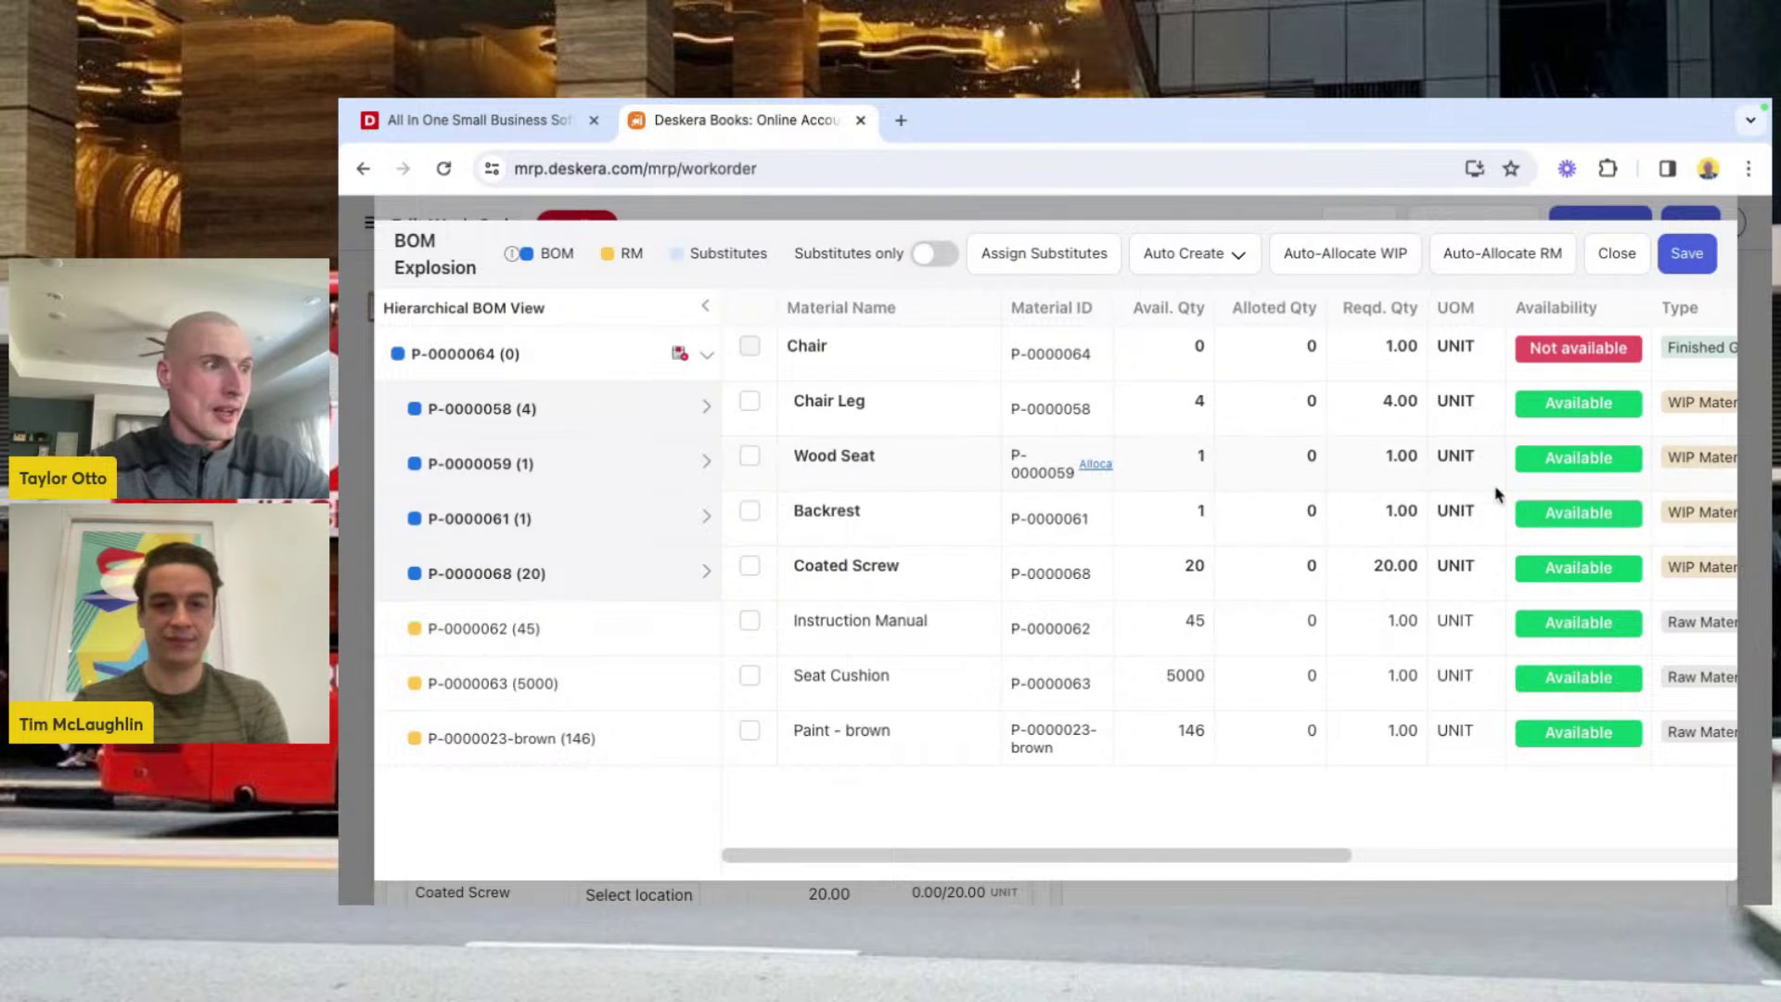
pyautogui.click(750, 402)
pyautogui.click(749, 456)
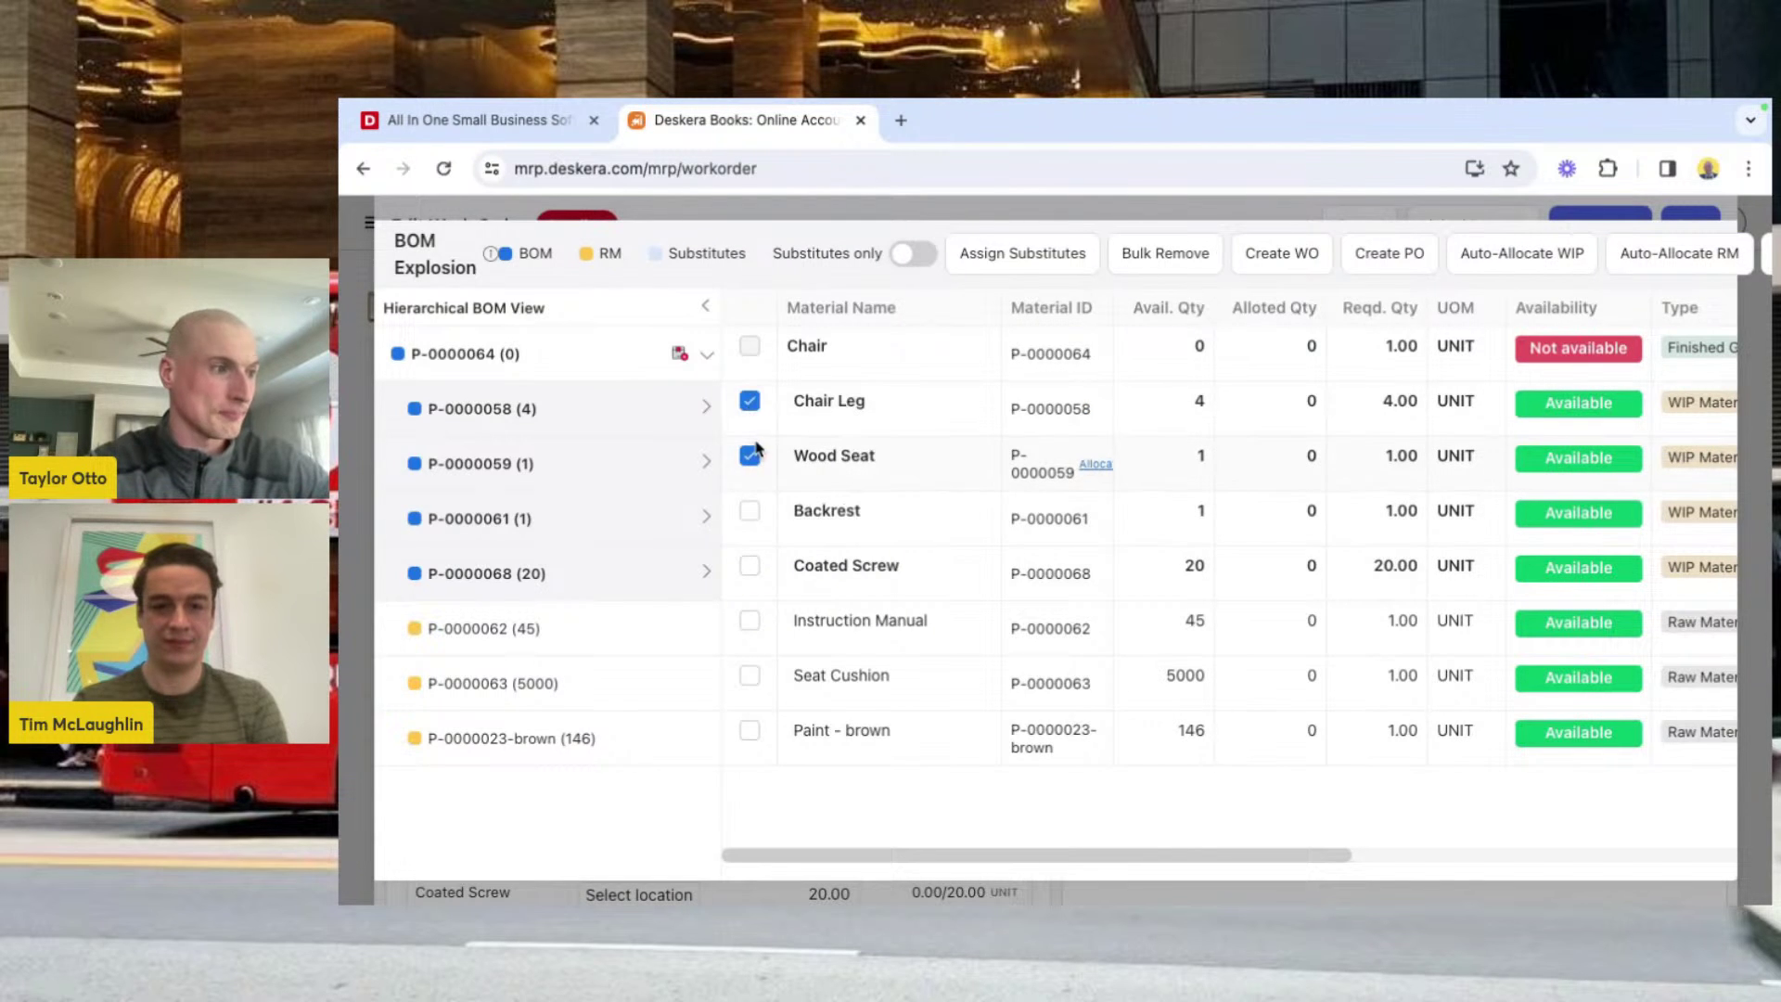
pyautogui.click(749, 401)
pyautogui.click(750, 456)
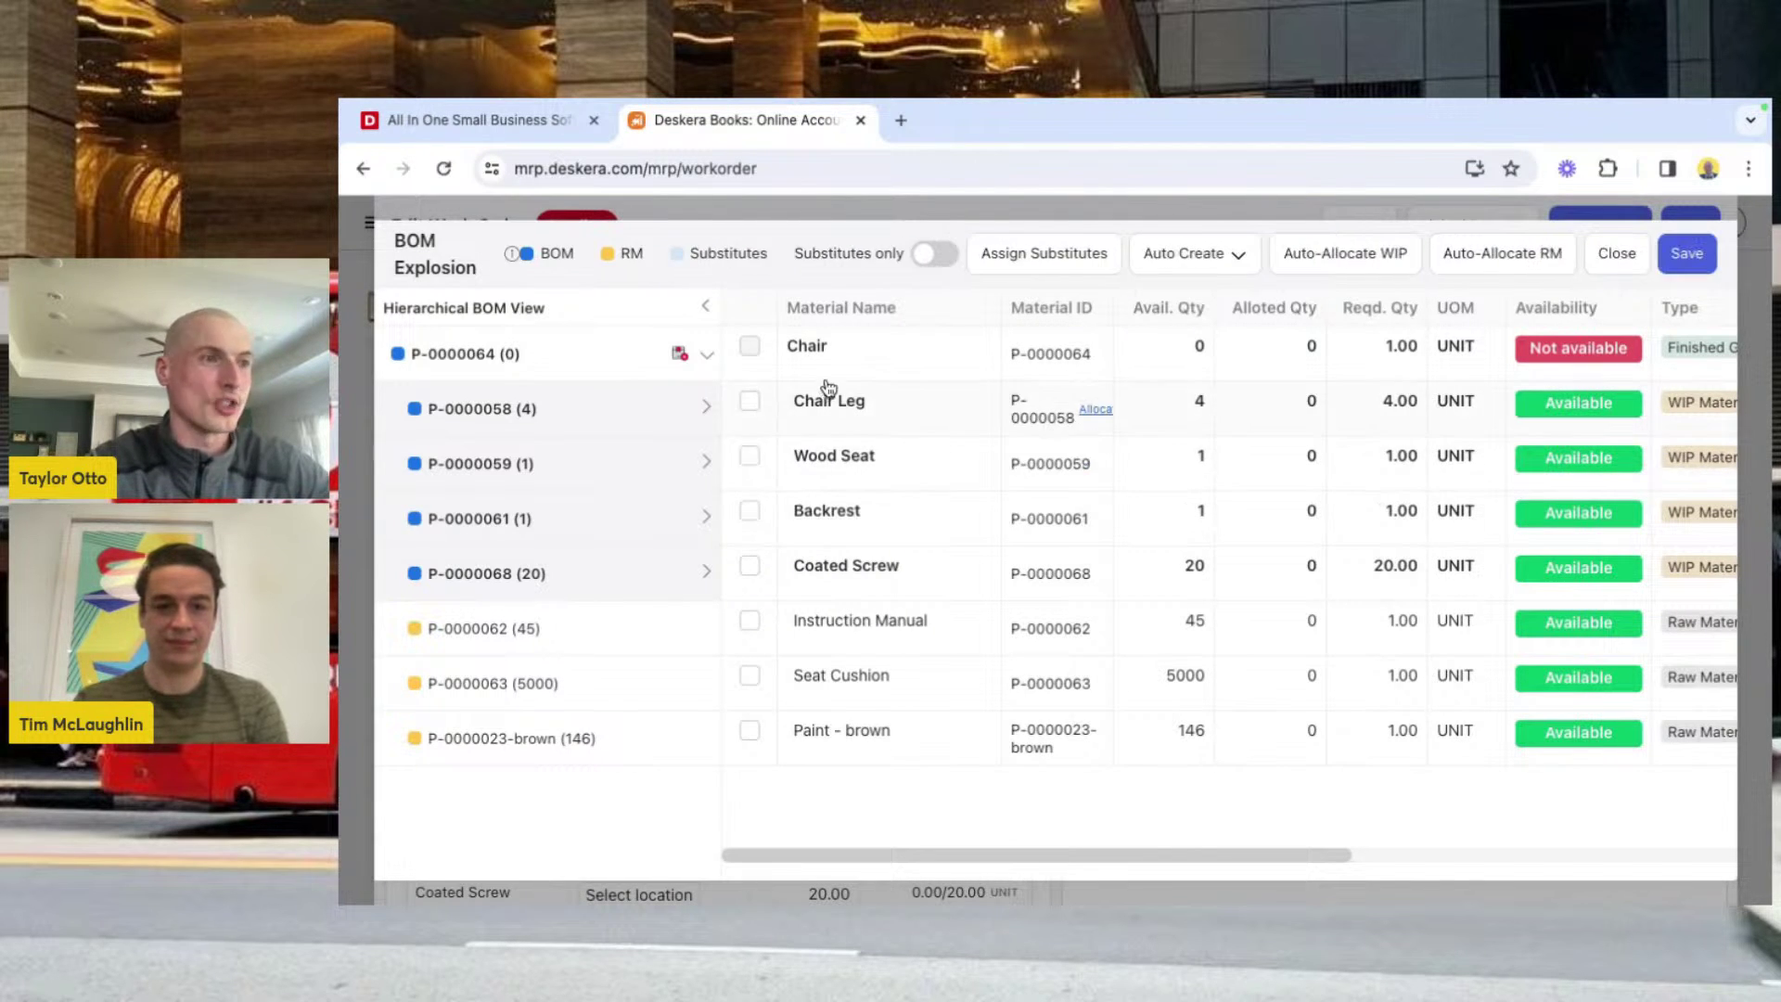
# Step: Auto-allocate WIP and raw materials to the original products, acknowledging each allocation
pyautogui.click(1297, 257)
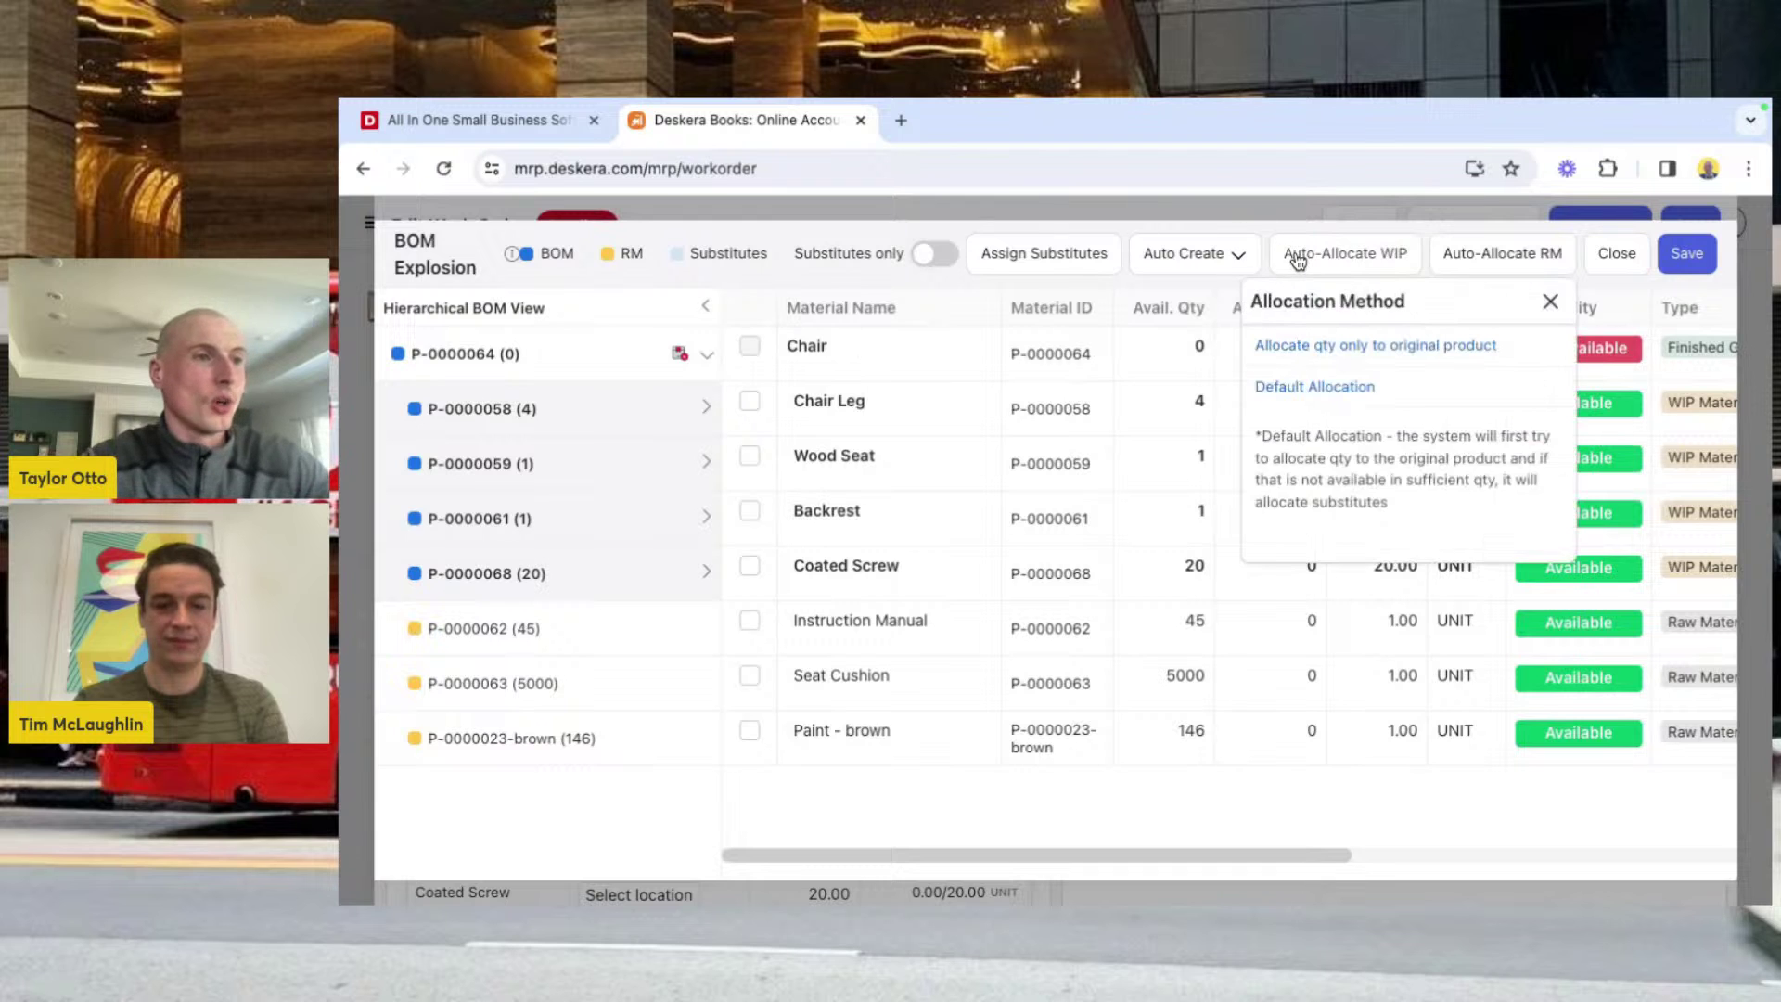
pyautogui.click(1338, 346)
pyautogui.click(1057, 571)
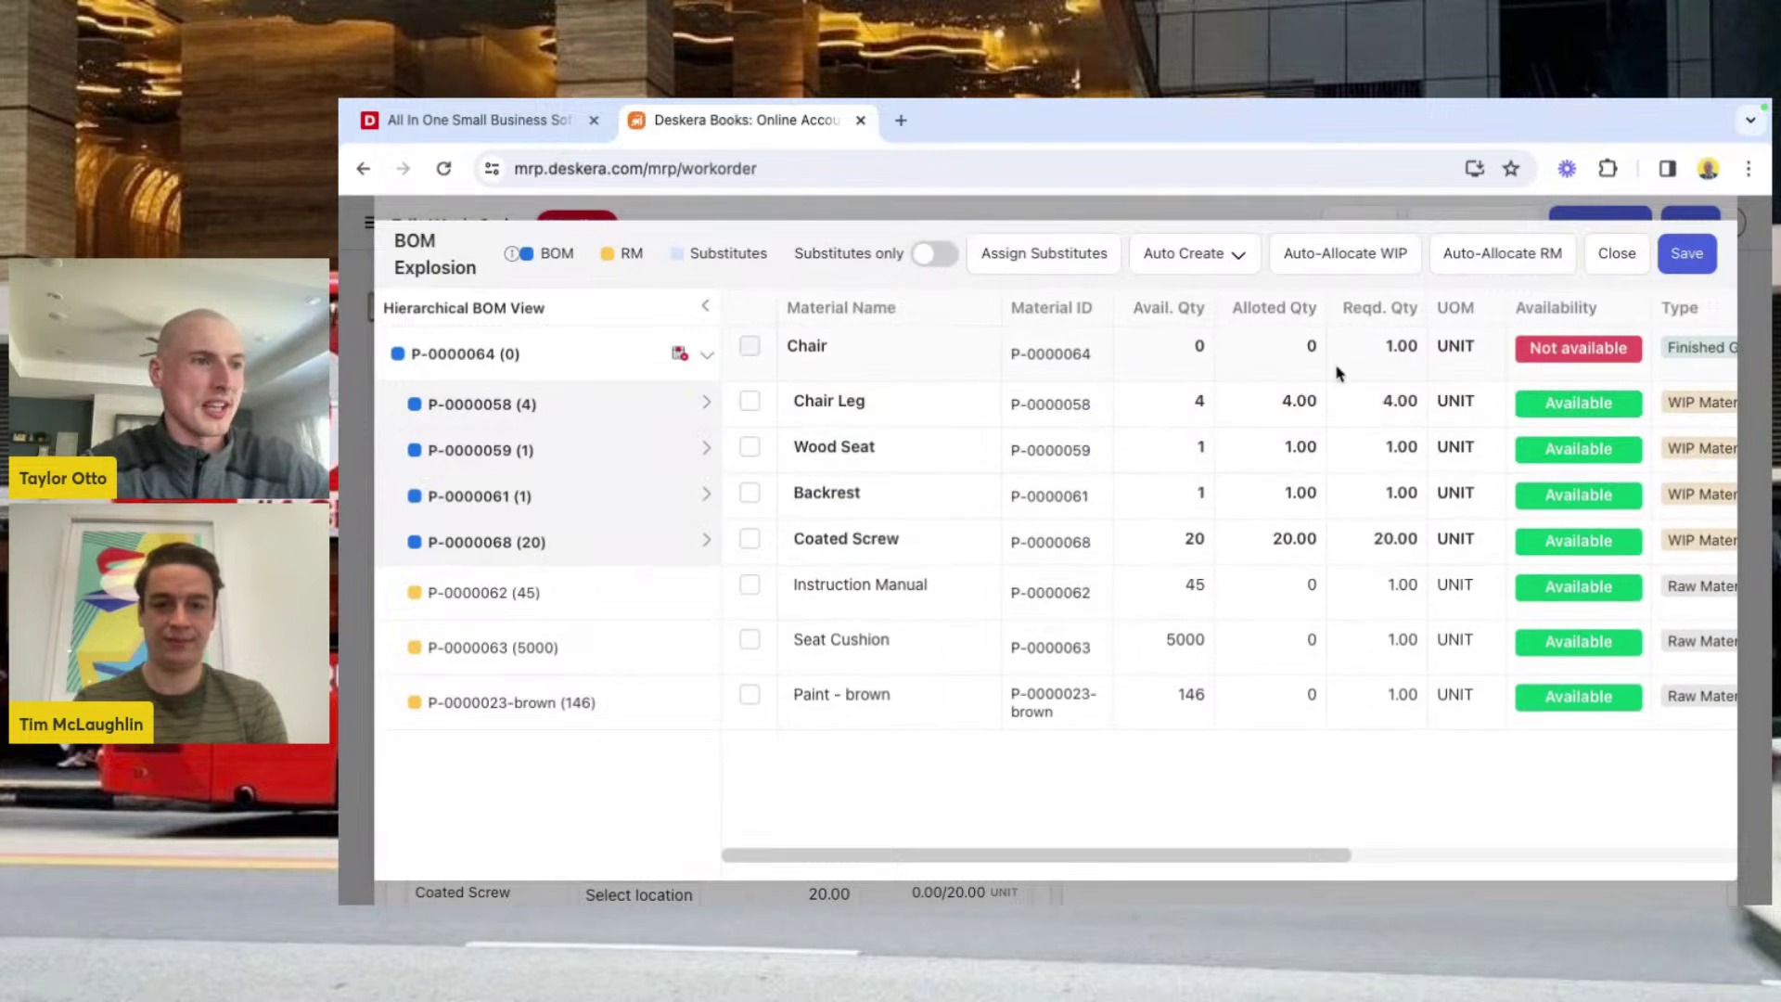
pyautogui.click(1454, 269)
pyautogui.click(1419, 353)
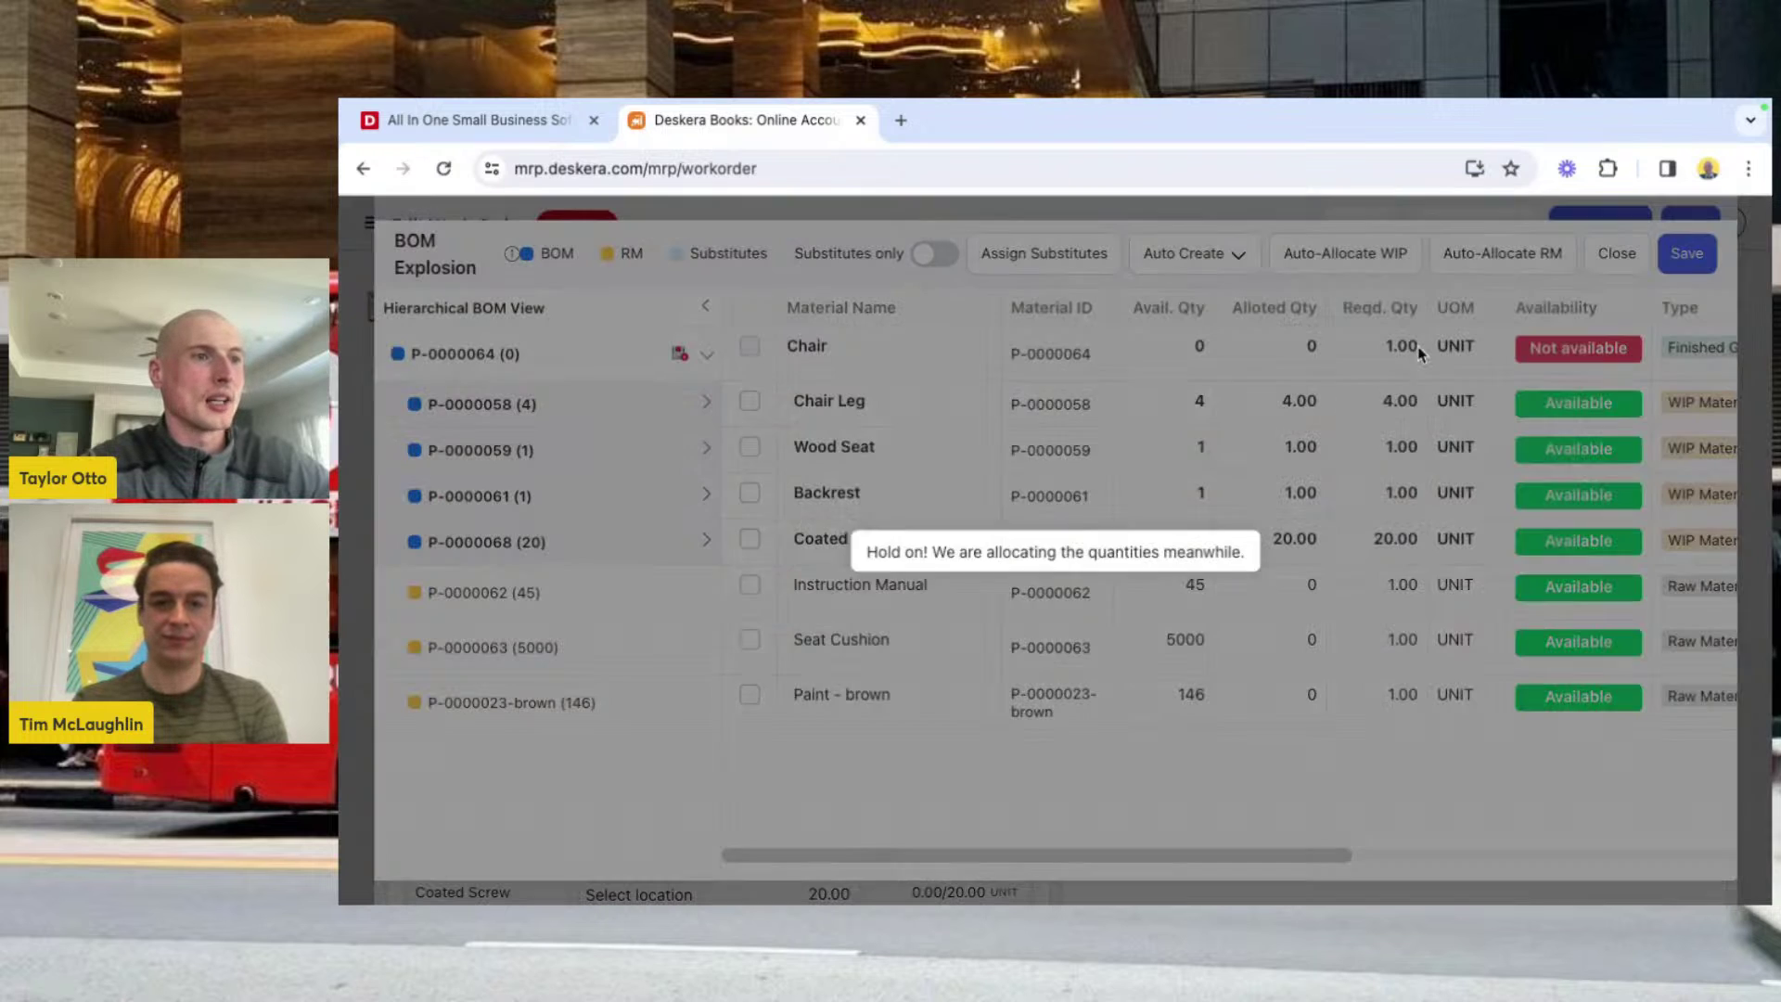
pyautogui.click(1062, 577)
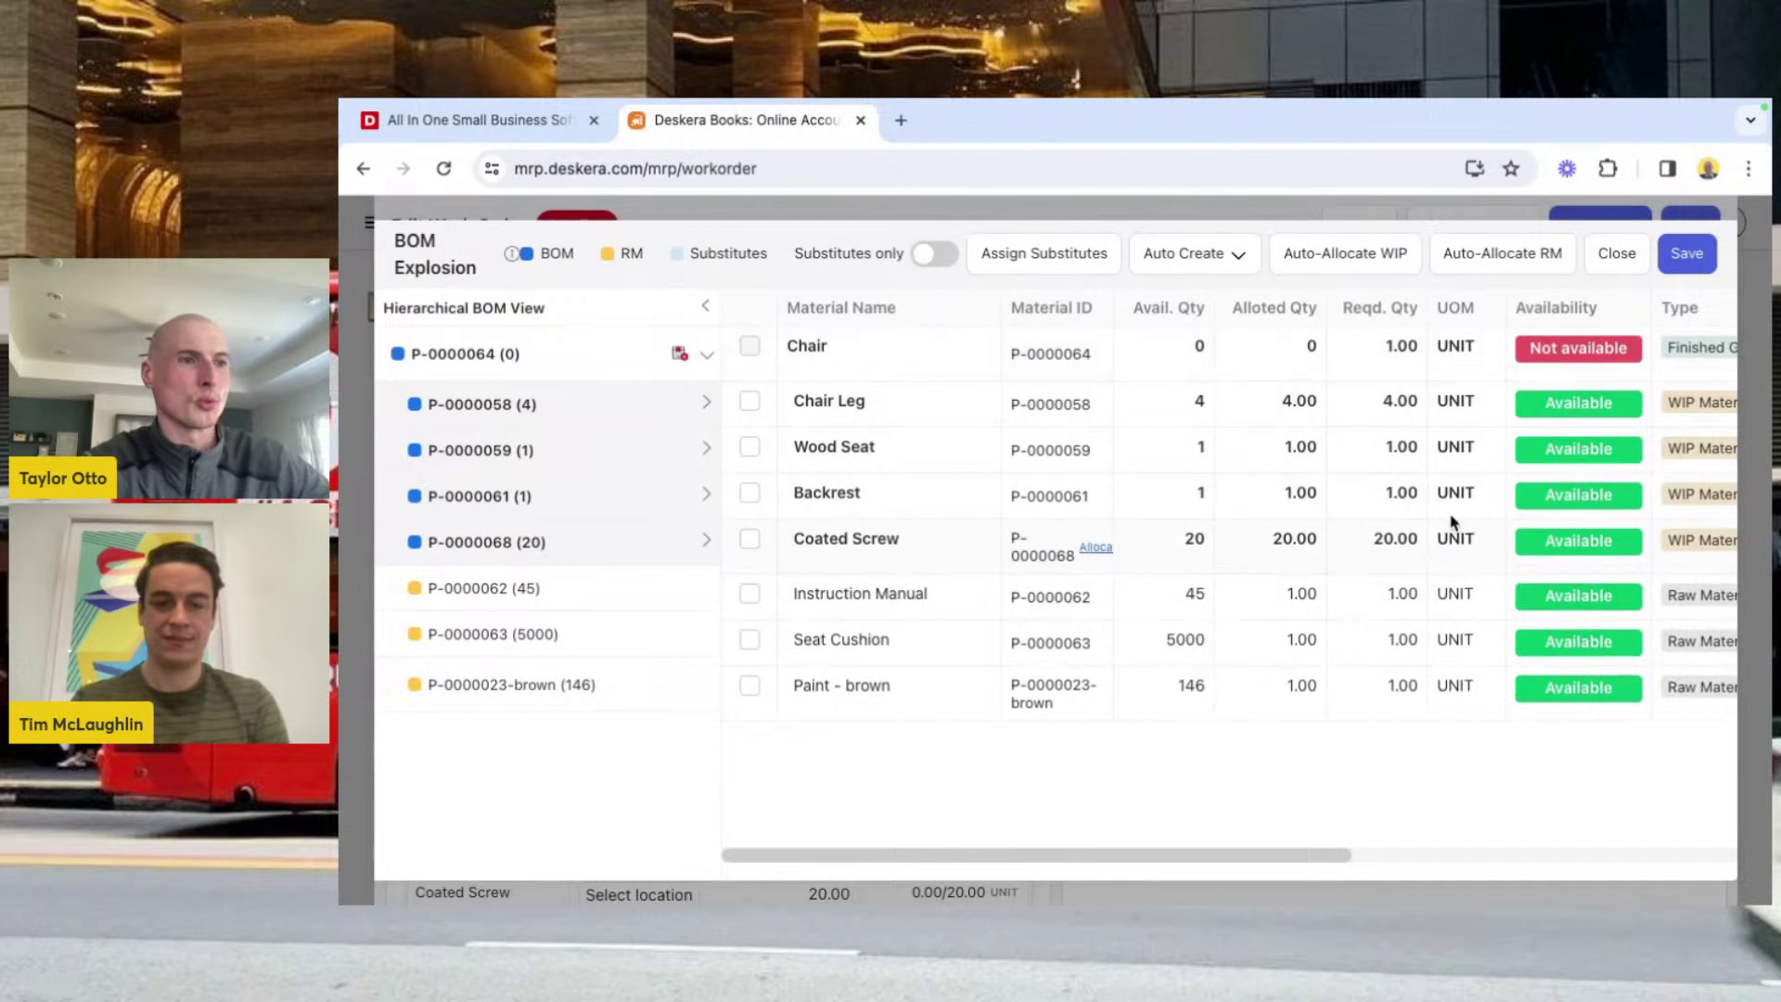
# Step: Close the BOM Explosion and start the Chair work order so it is In Progress
pyautogui.click(1686, 258)
pyautogui.click(1614, 240)
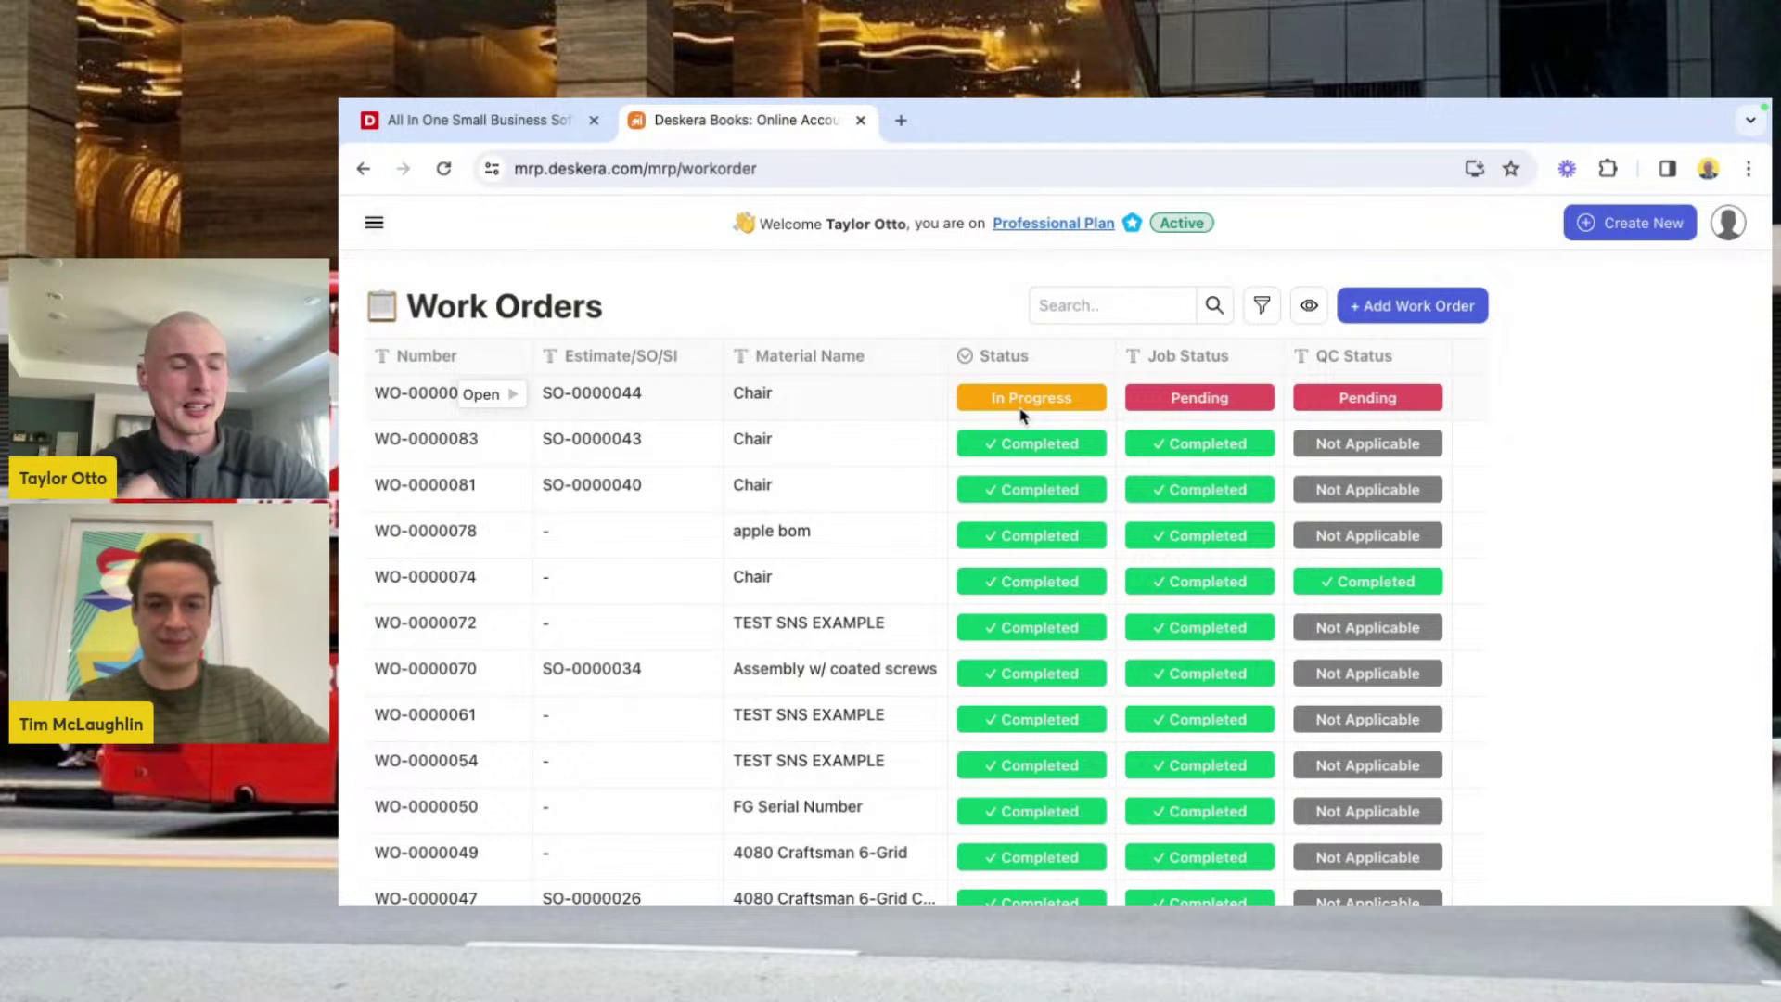
pyautogui.click(373, 228)
pyautogui.scroll(-3, 436, 557)
# Step: Expand Chair's jobs on the Scheduling Gantt and inspect the Assembly job card without changes
pyautogui.click(438, 649)
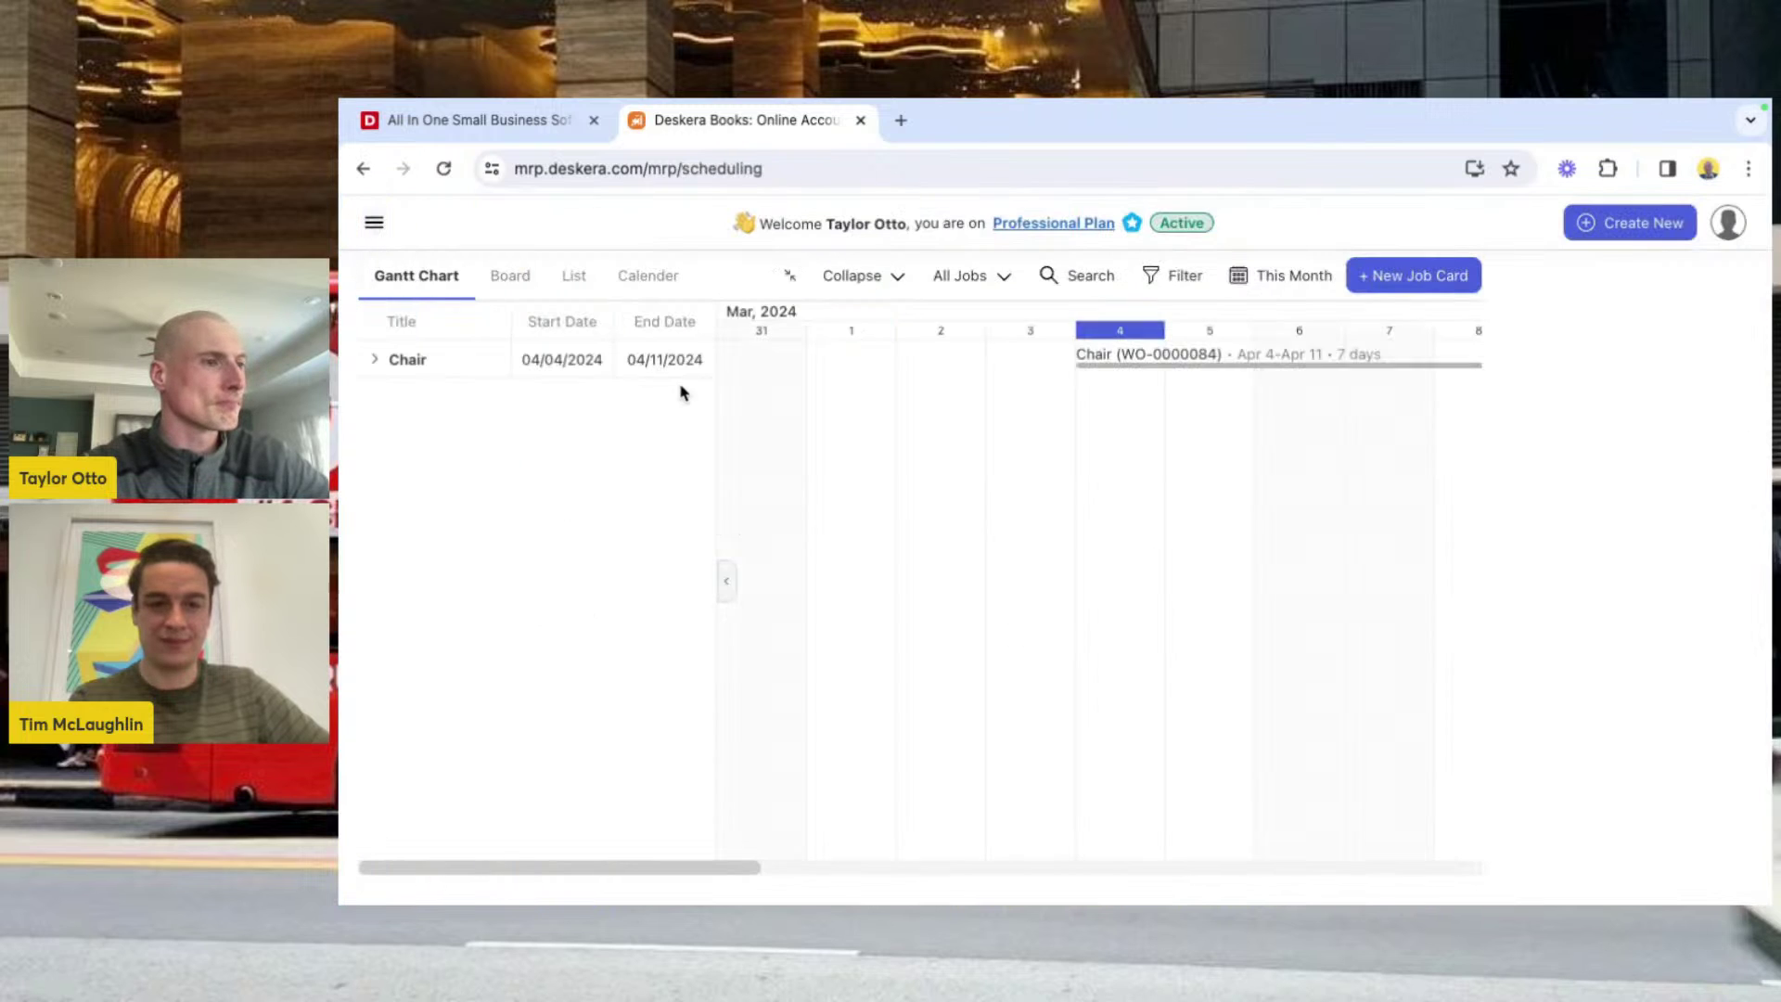
pyautogui.click(374, 363)
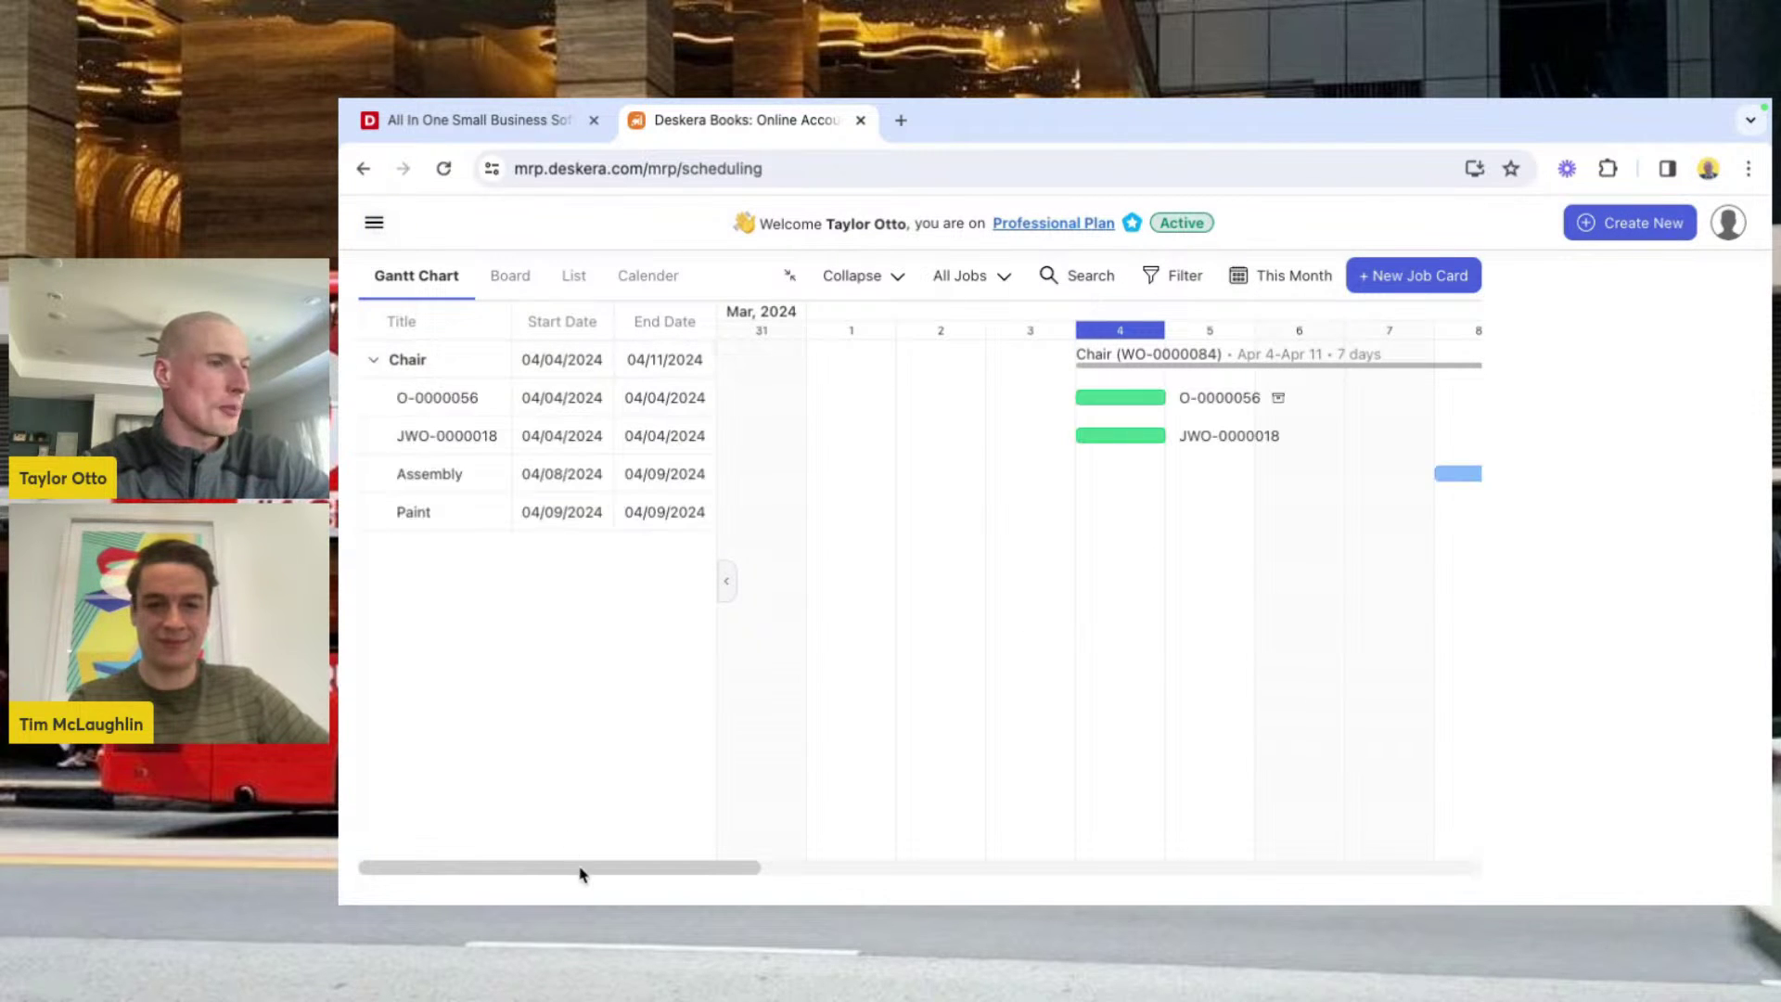
pyautogui.moveTo(582, 873)
pyautogui.mouseDown()
pyautogui.moveTo(767, 849)
pyautogui.moveTo(688, 858)
pyautogui.mouseUp()
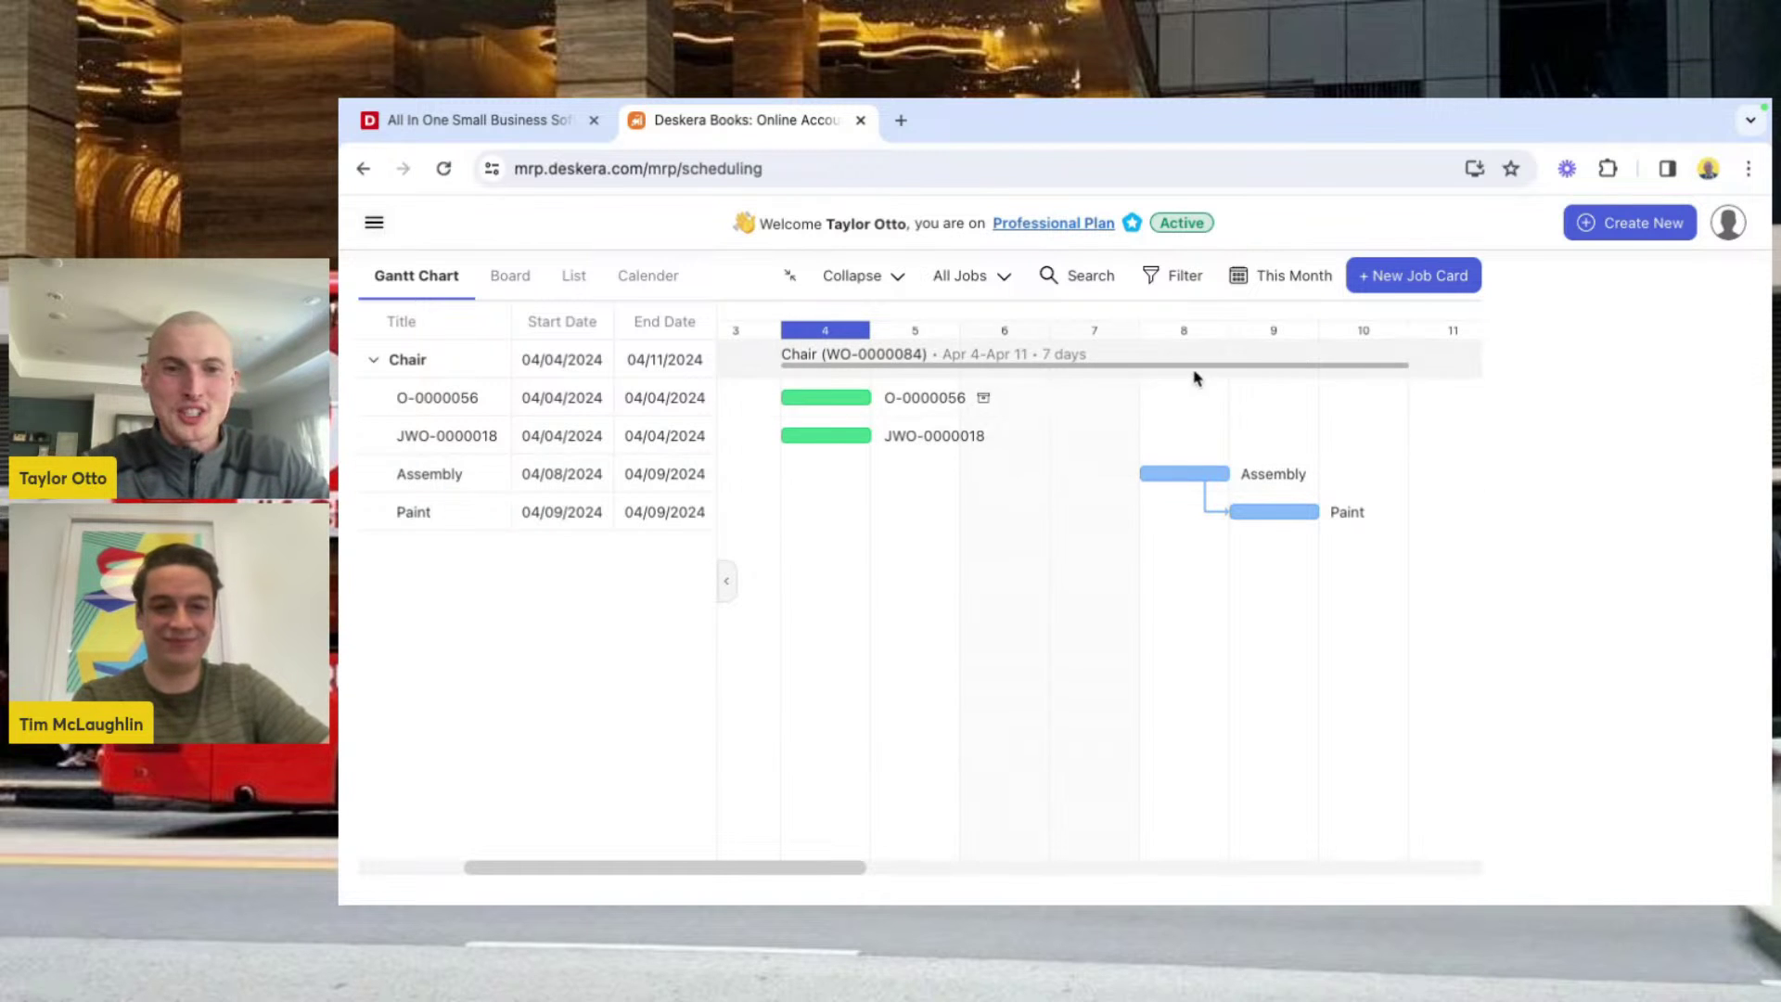
pyautogui.click(1197, 475)
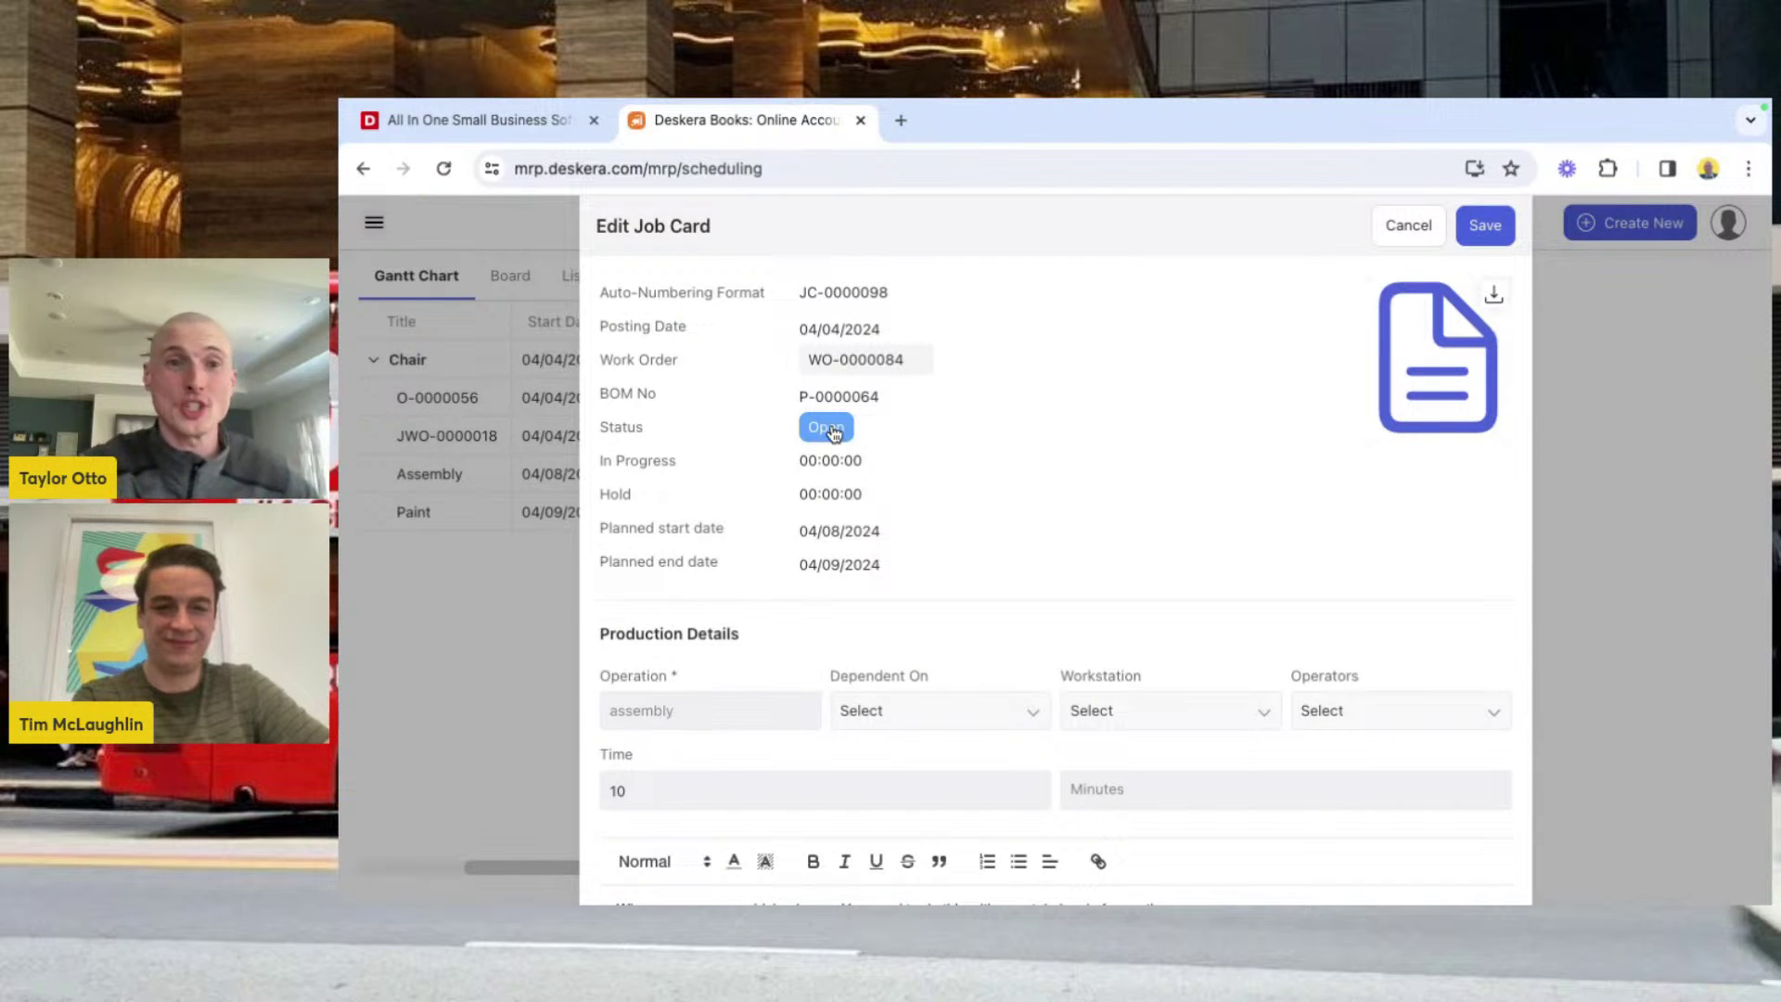
pyautogui.click(1403, 230)
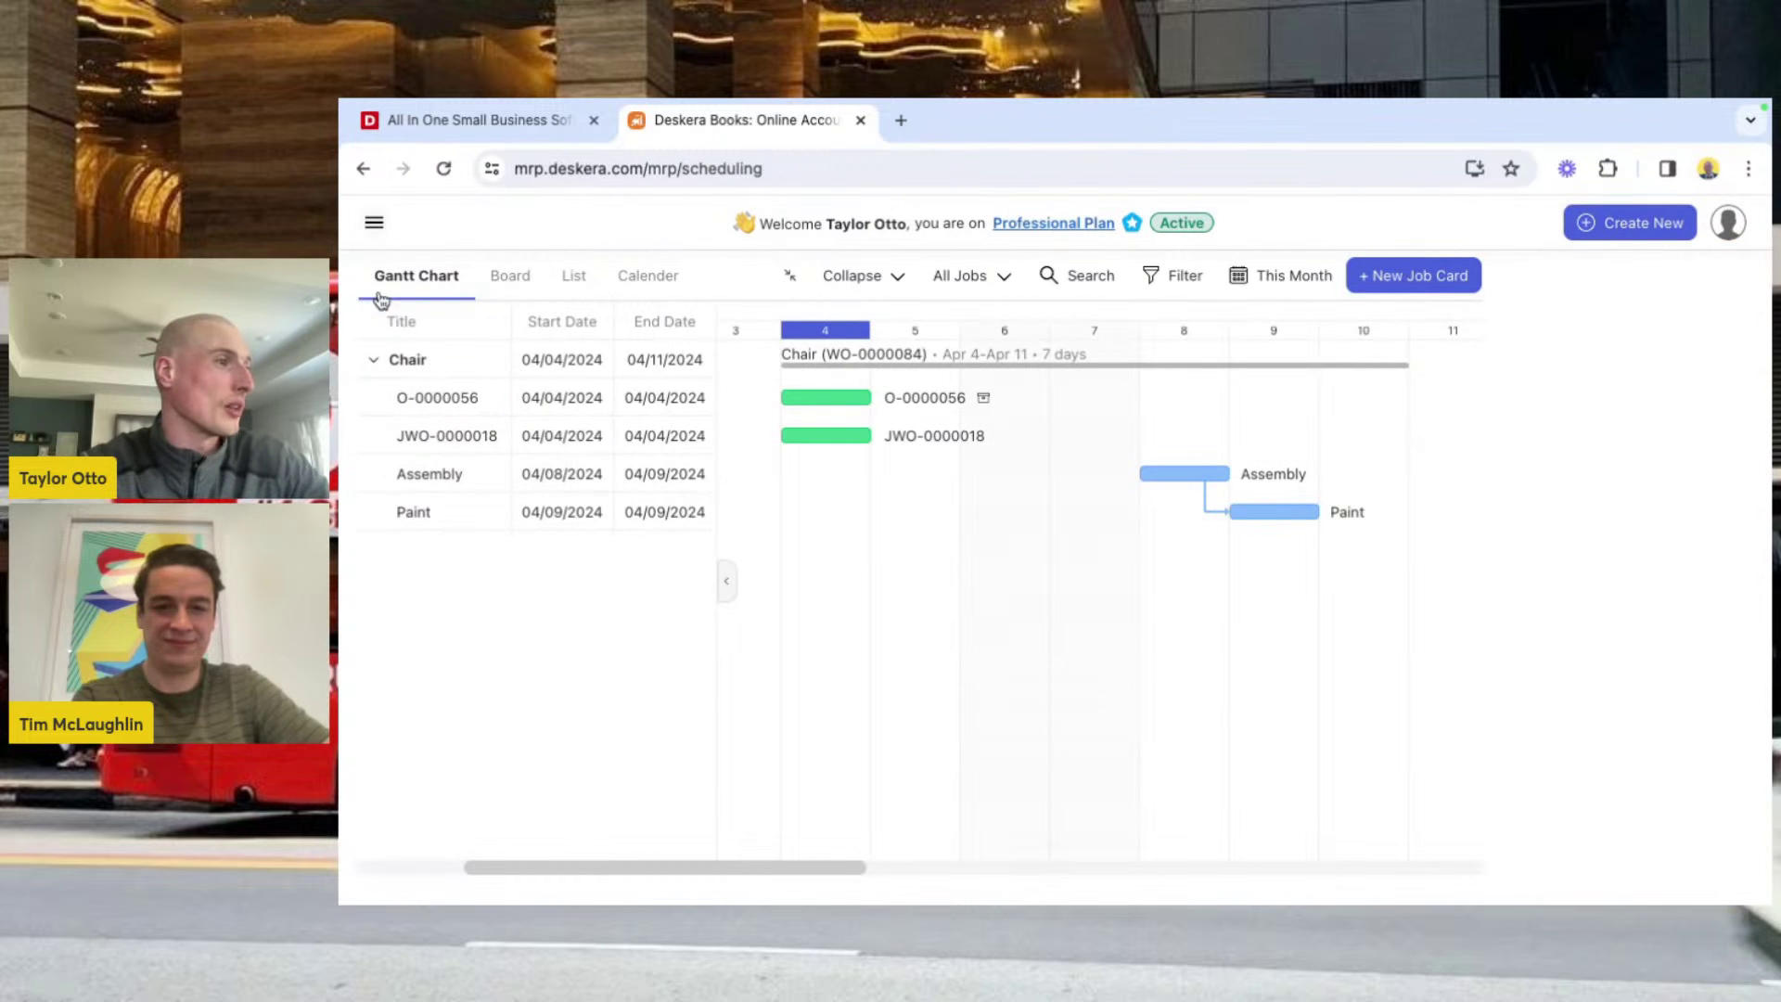
pyautogui.click(374, 222)
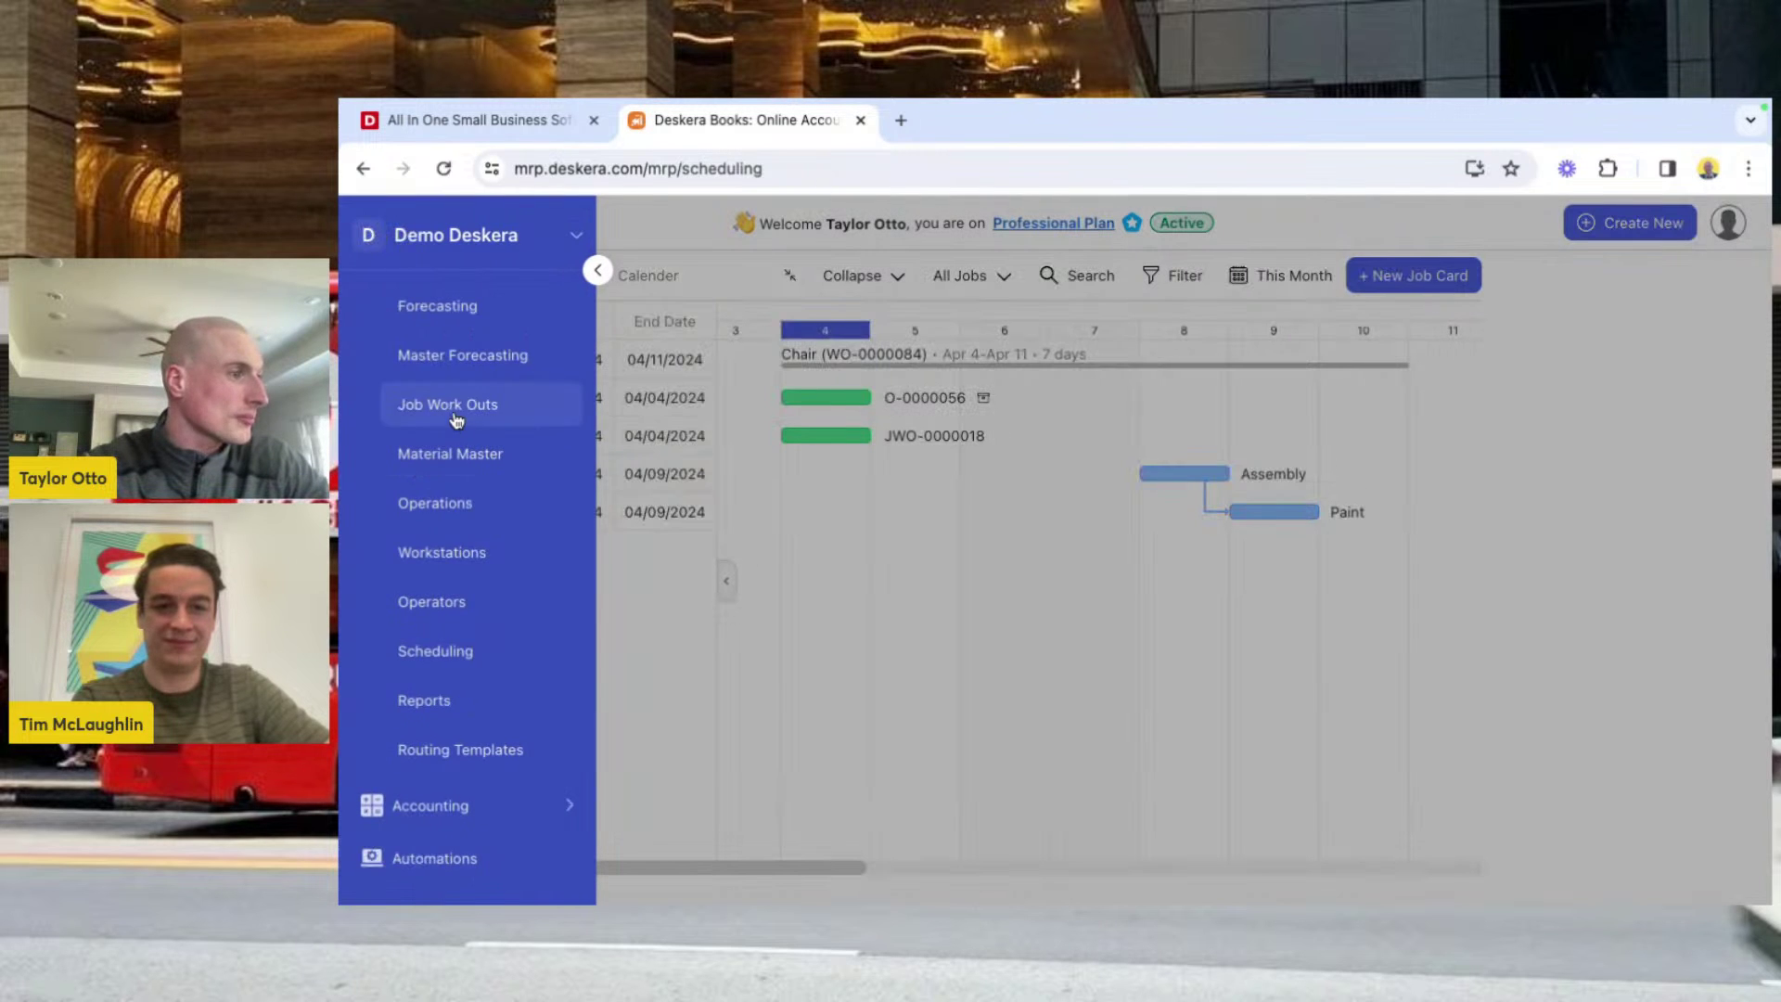
# Step: Open the Job Cards board and group it by Operator, then Workstation, then back to Status
pyautogui.scroll(3, 457, 419)
pyautogui.click(469, 438)
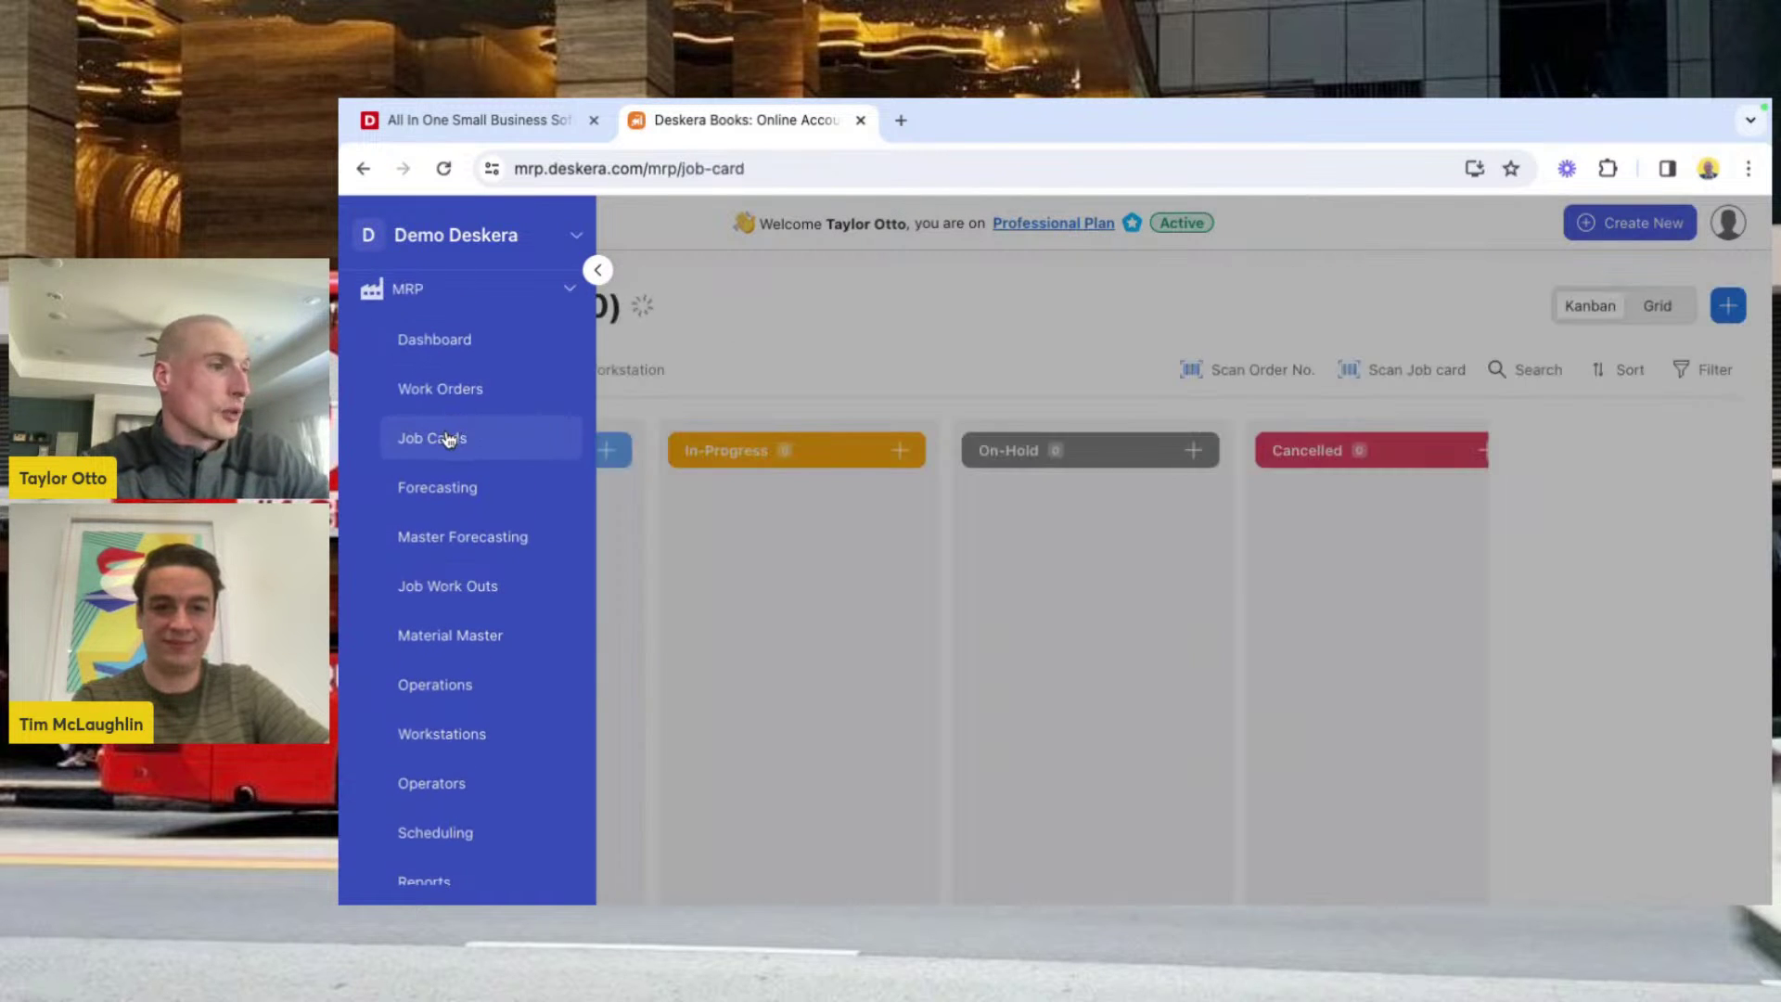
pyautogui.click(596, 274)
pyautogui.scroll(-5, 516, 624)
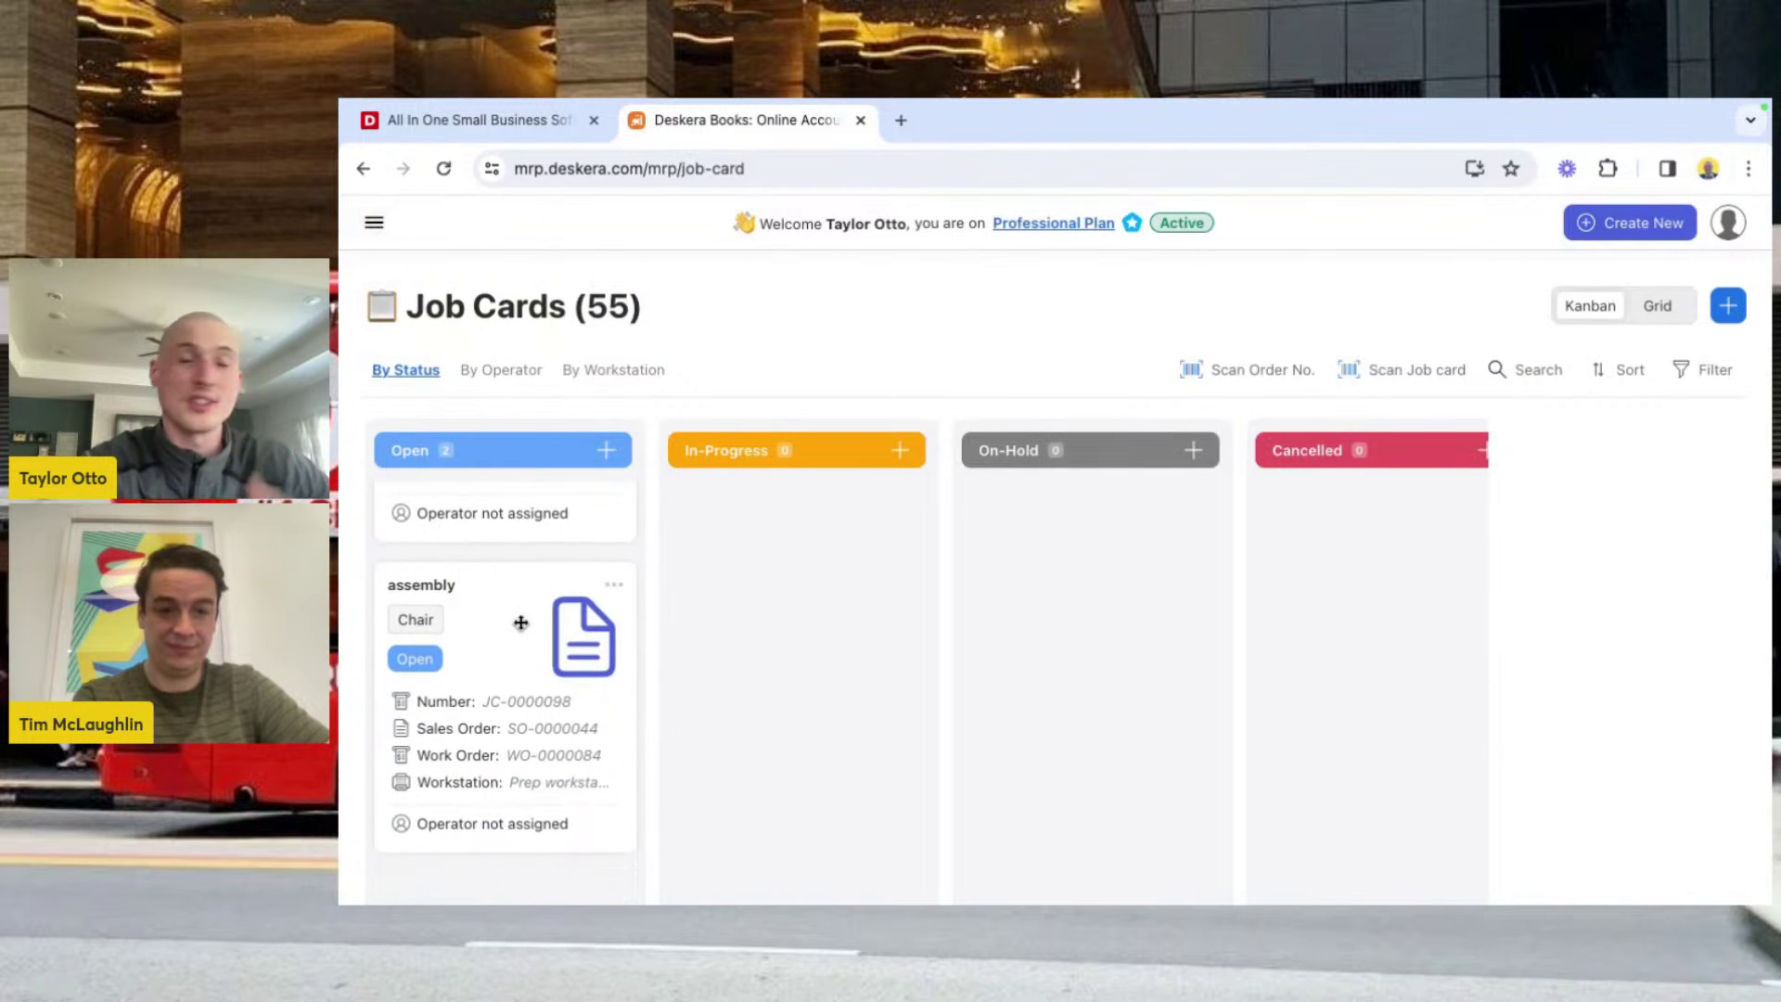
pyautogui.click(515, 371)
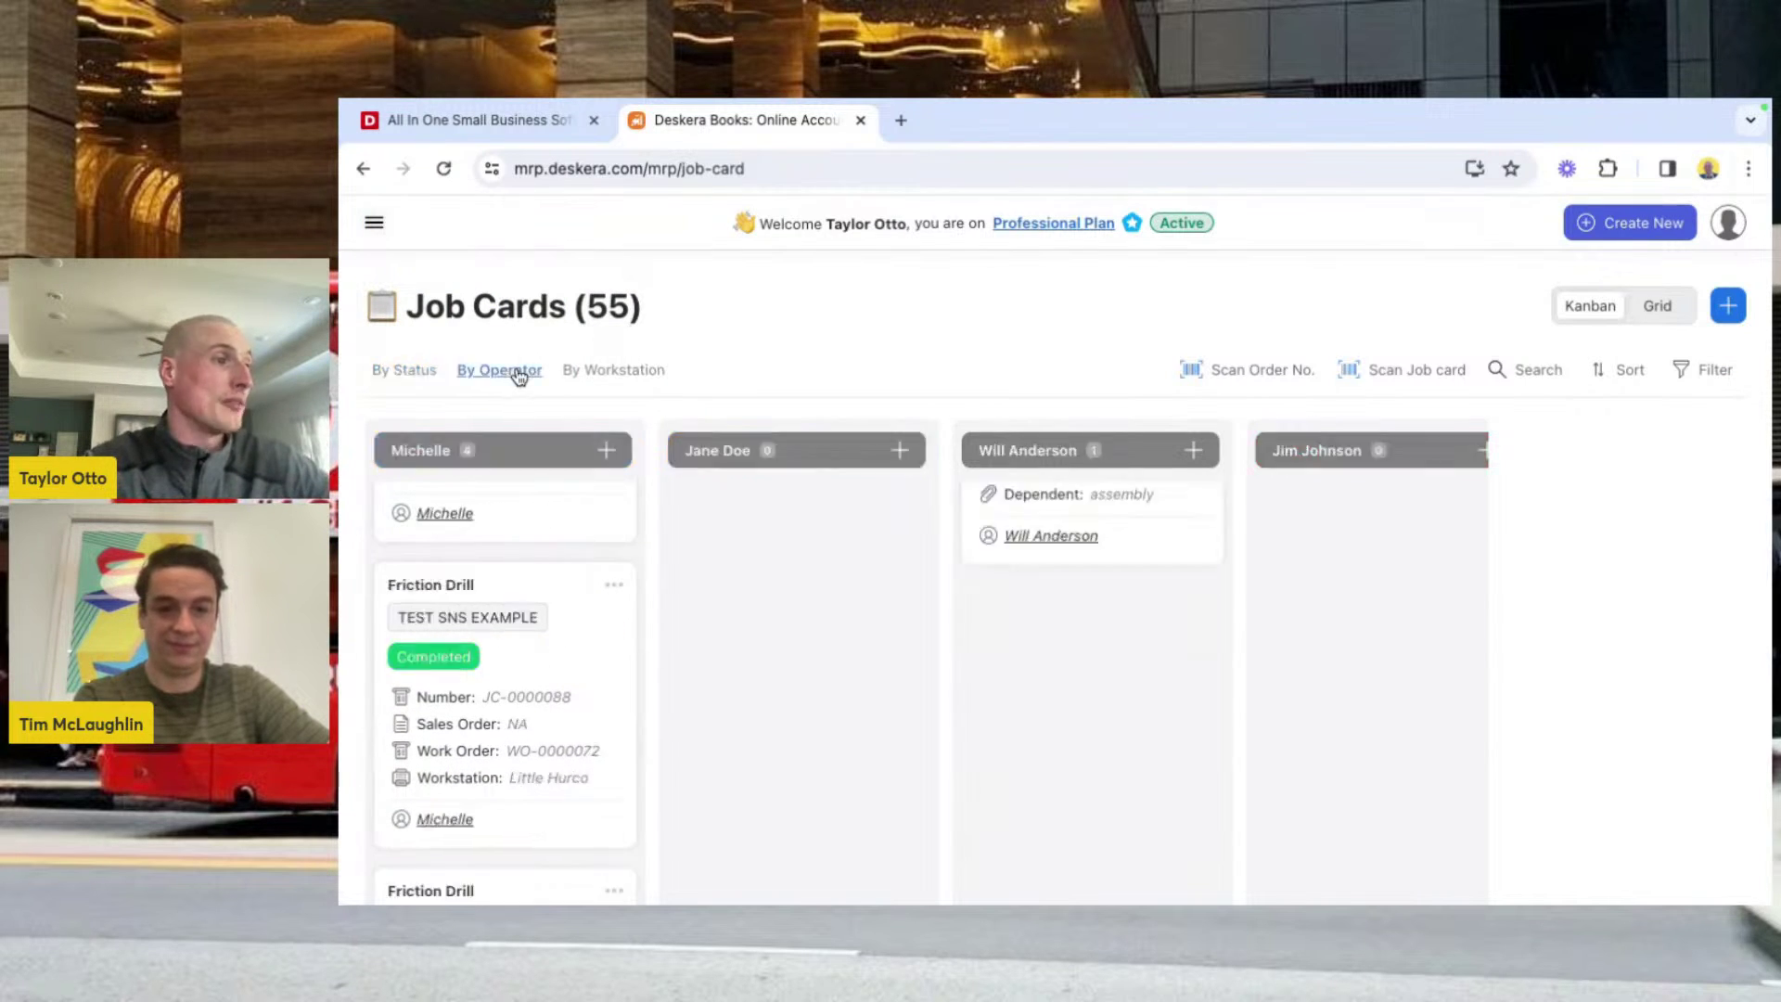
pyautogui.click(610, 372)
pyautogui.scroll(3, 688, 512)
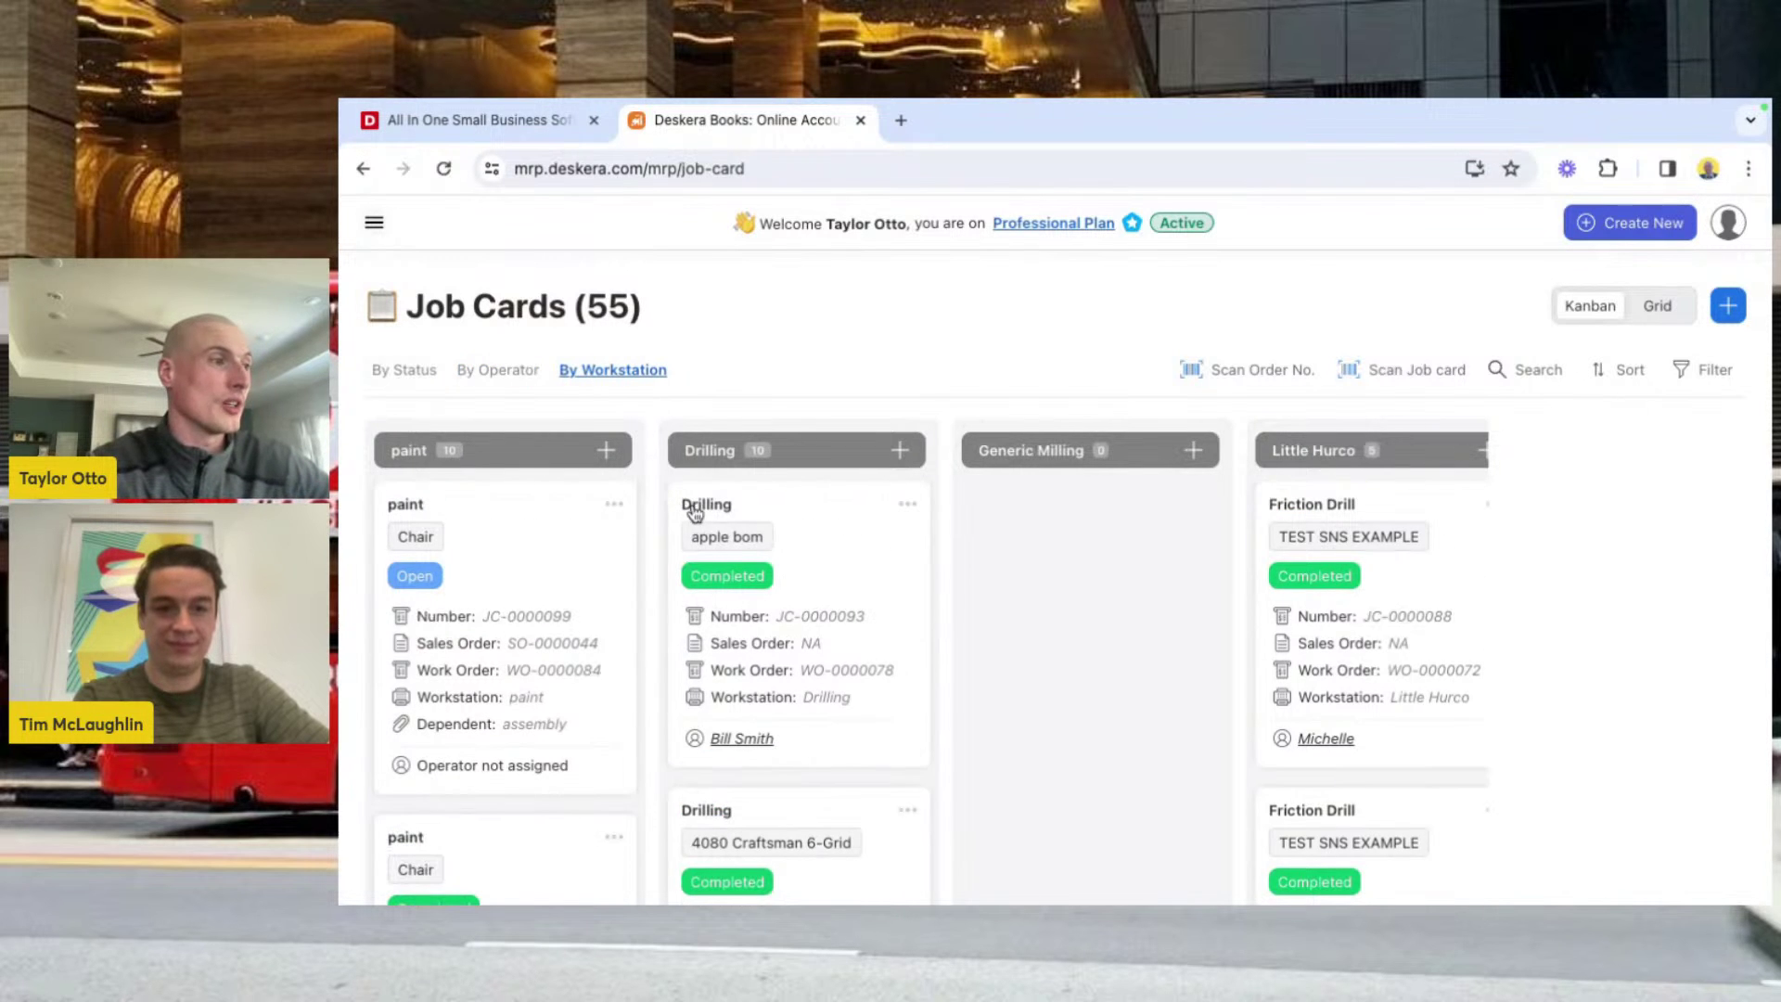
pyautogui.click(407, 371)
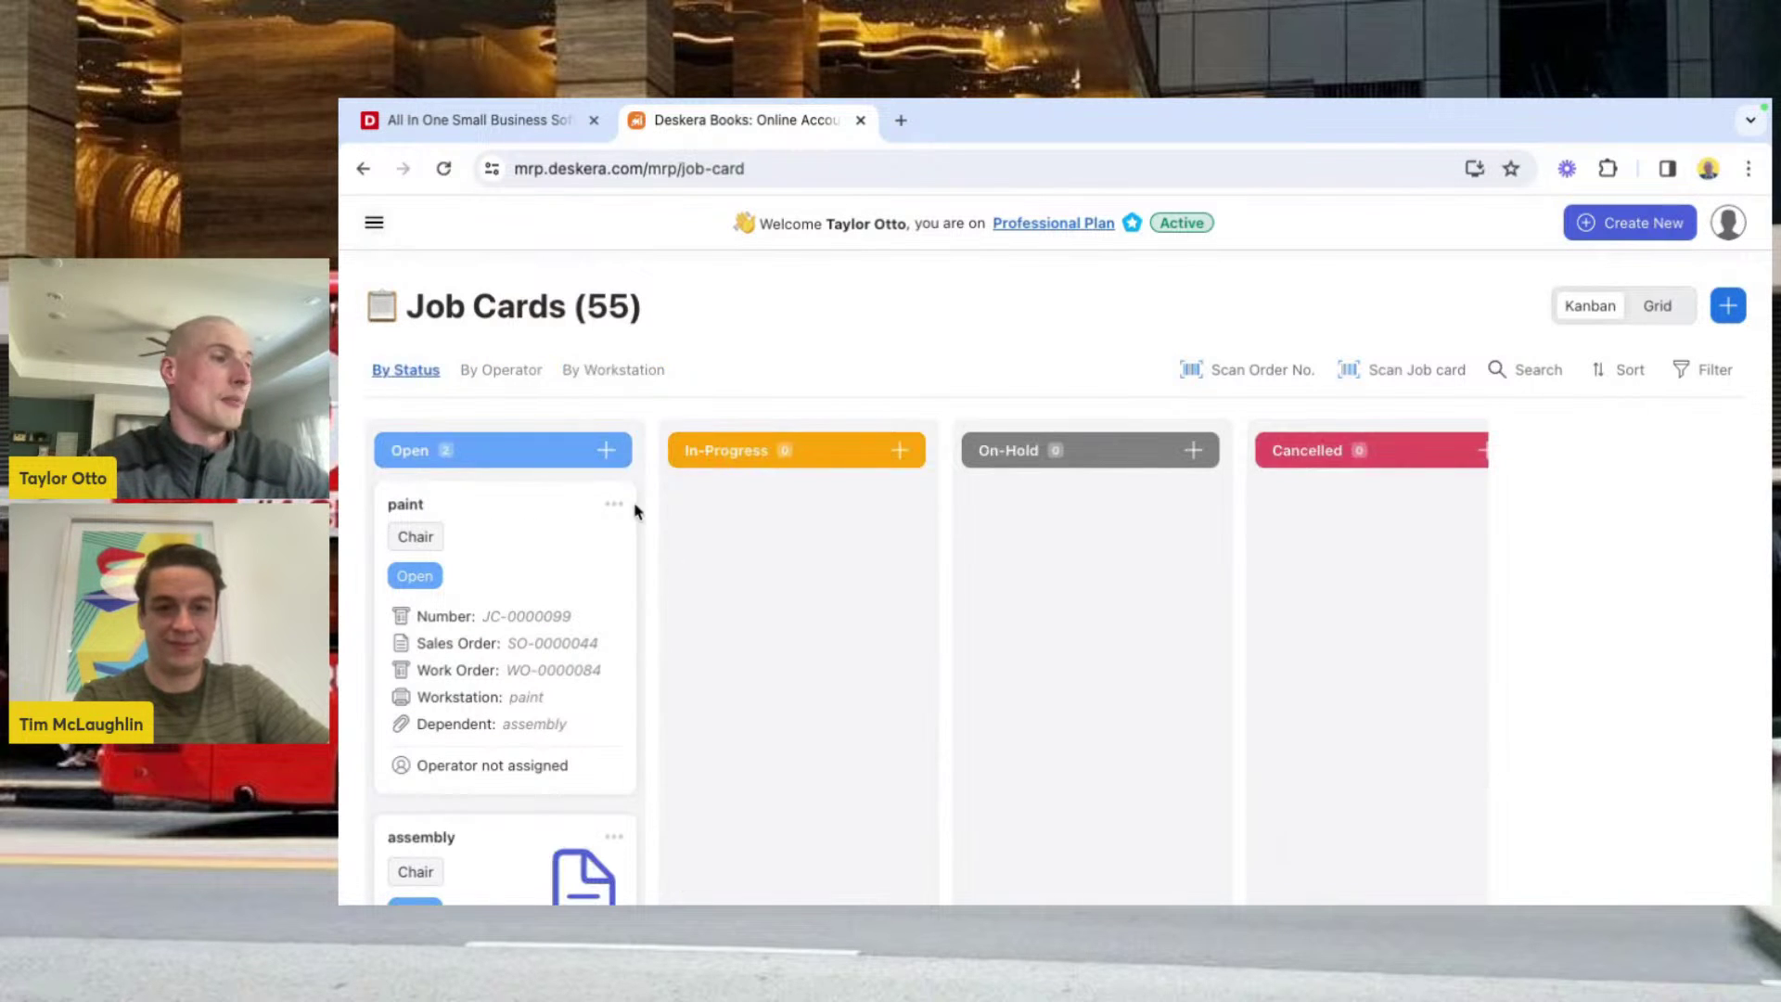
# Step: Try dragging paint card JC-0000099 out of Open, then reopen the navigation sidebar
pyautogui.moveTo(607, 504)
pyautogui.mouseDown()
pyautogui.moveTo(556, 649)
pyautogui.moveTo(470, 775)
pyautogui.moveTo(502, 688)
pyautogui.moveTo(470, 705)
pyautogui.mouseUp()
pyautogui.scroll(2, 471, 705)
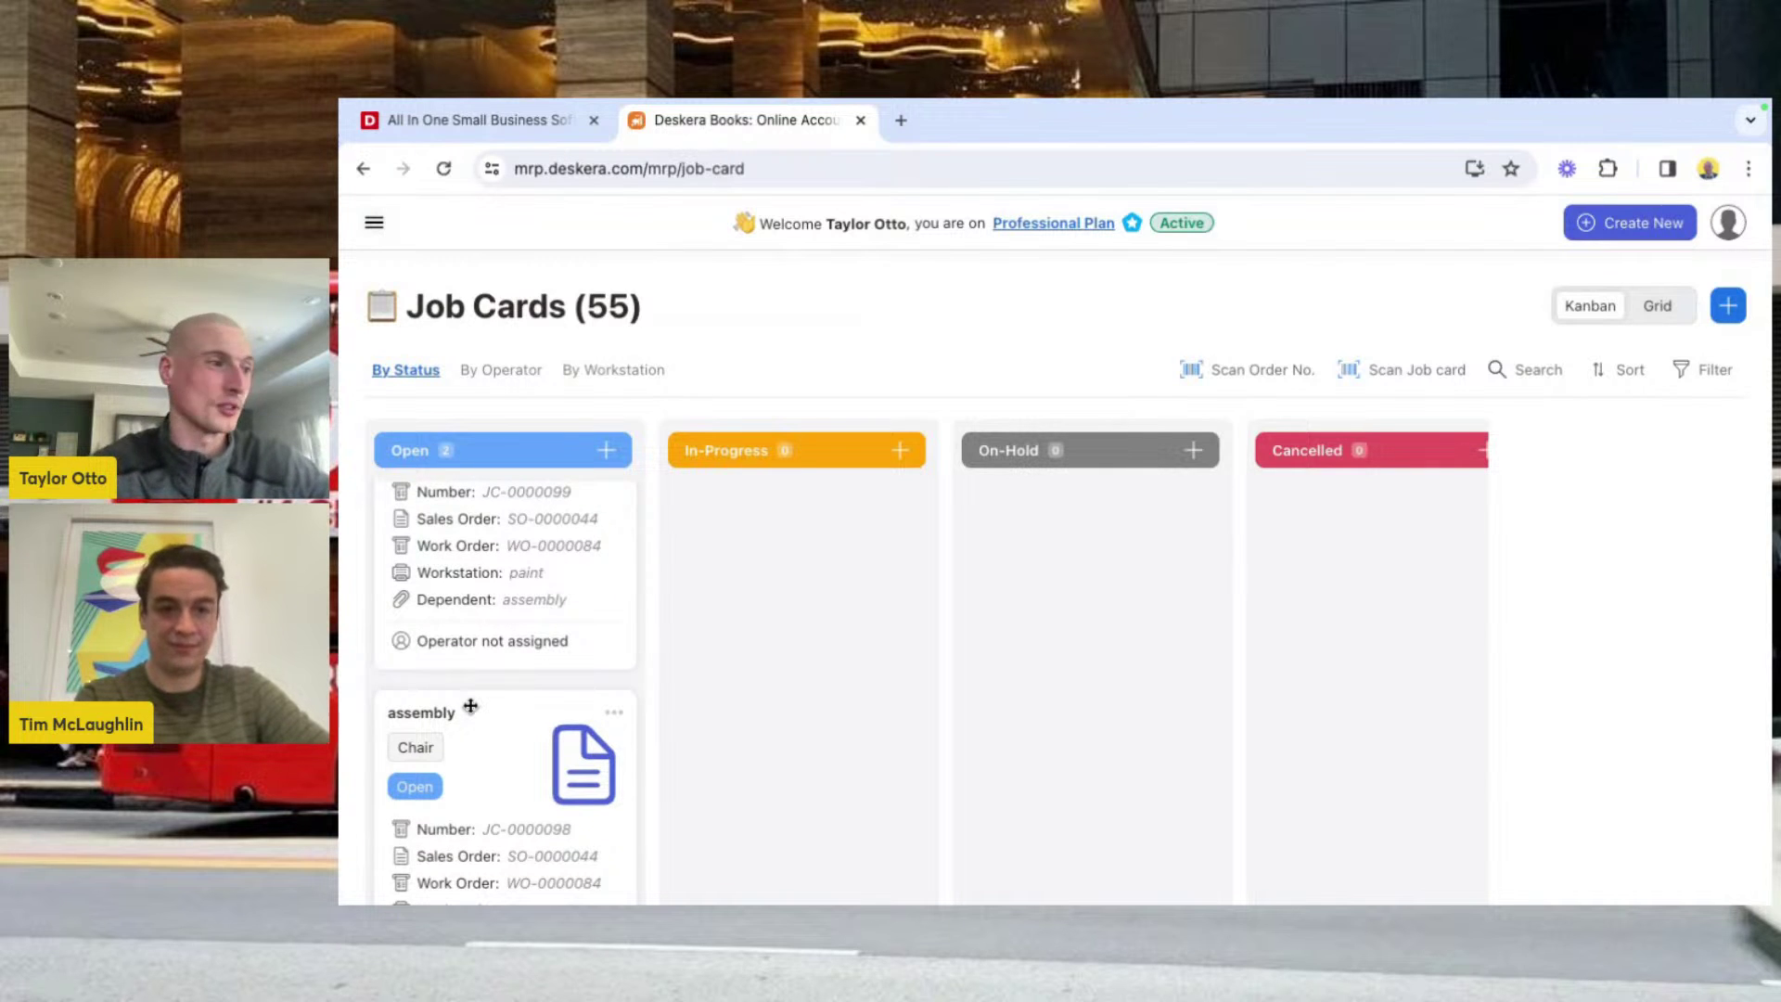
pyautogui.scroll(2, 471, 705)
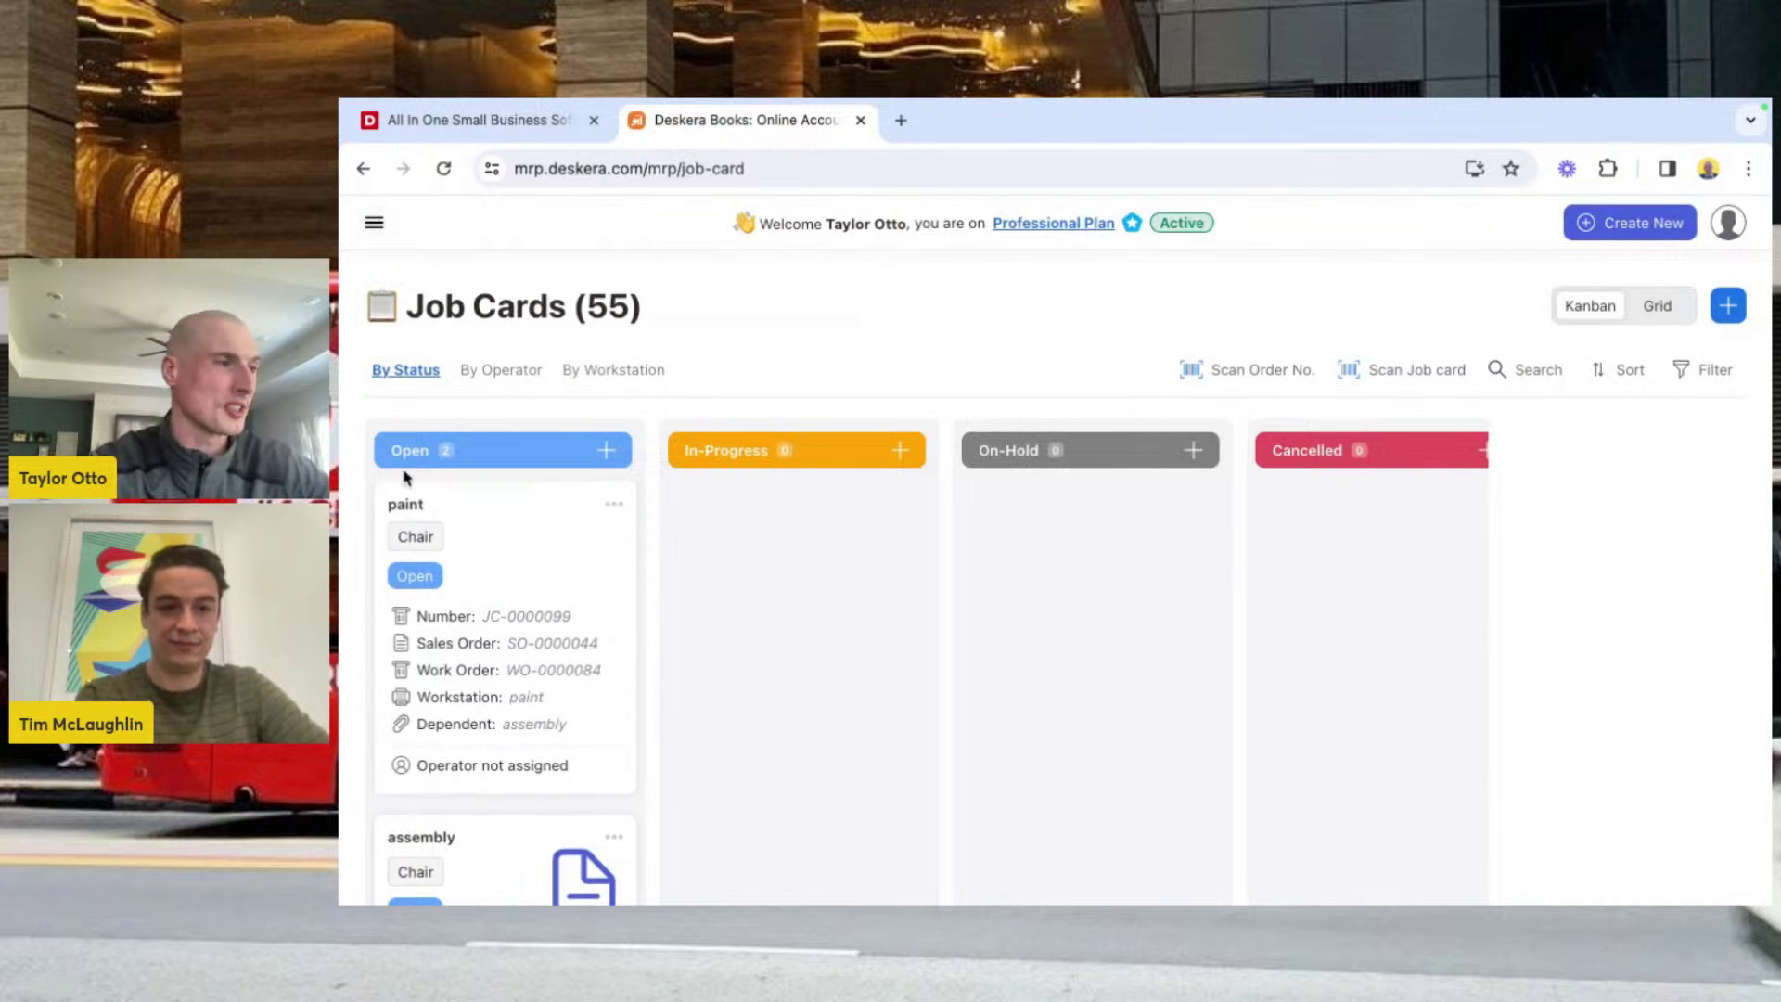
pyautogui.hscroll(2, 750, 618)
pyautogui.hscroll(-2, 749, 617)
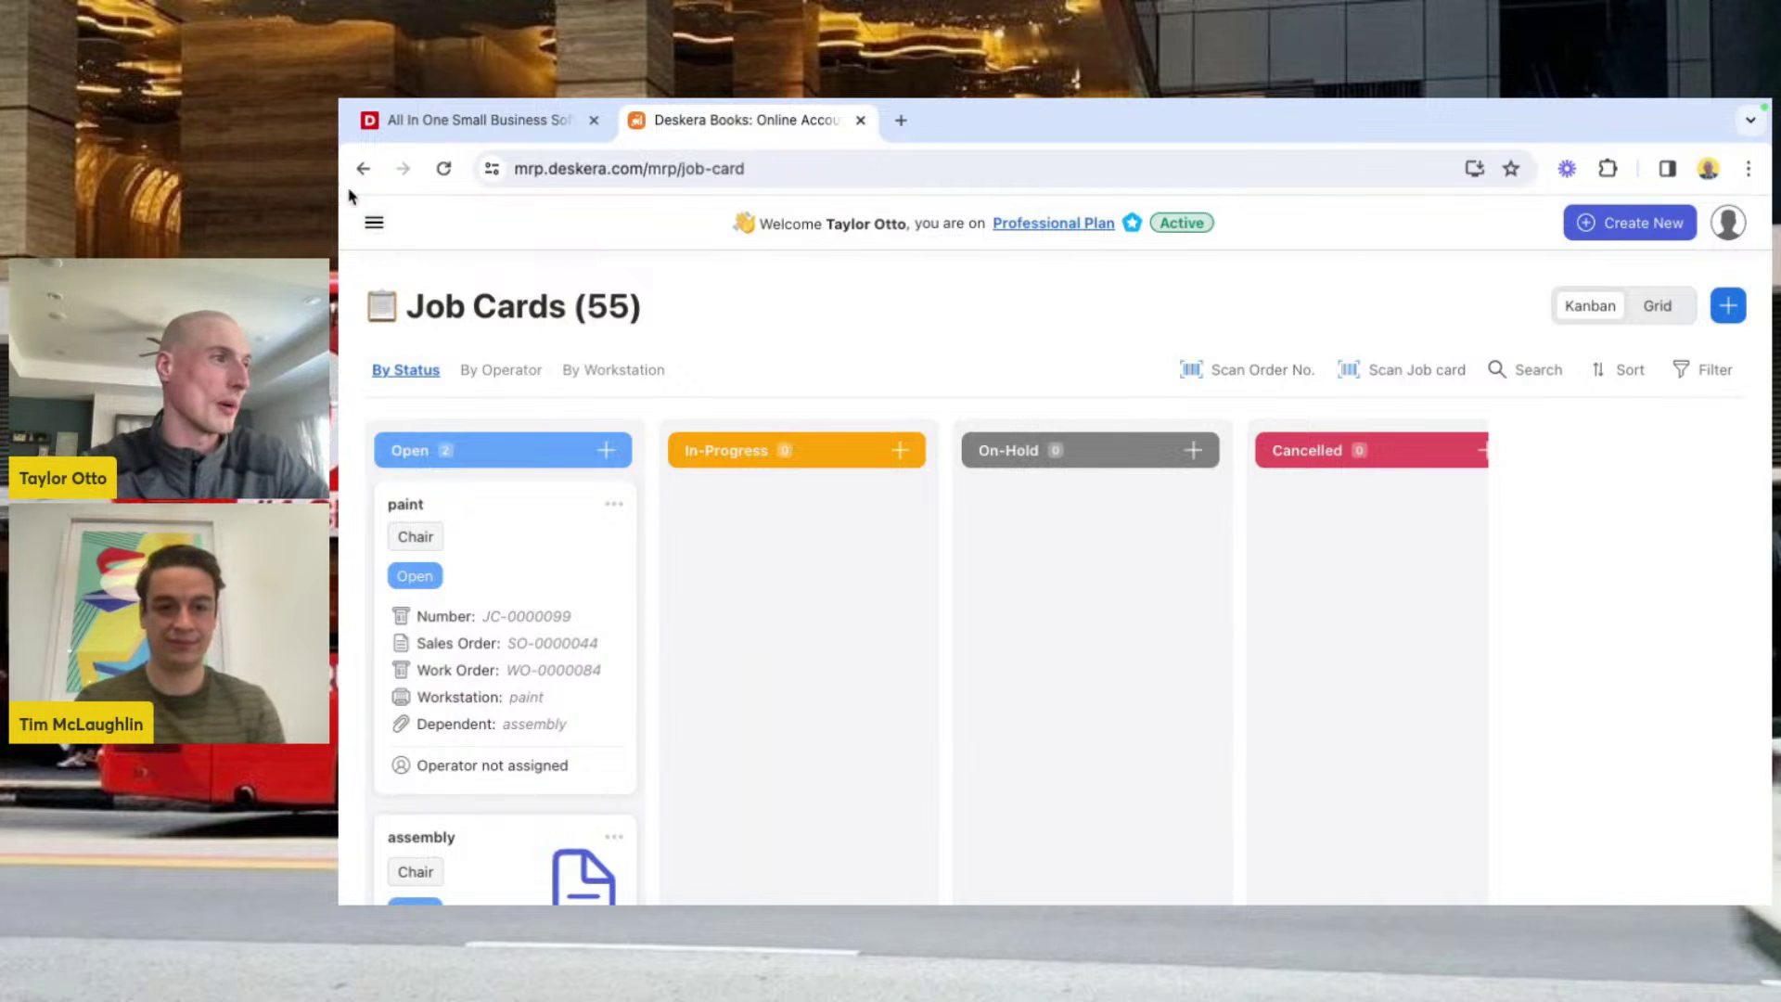
pyautogui.click(375, 222)
# Step: On the Scheduling Gantt chart, expand Chair and save assembly job card JC-0000098 as Completed
pyautogui.scroll(-1, 395, 445)
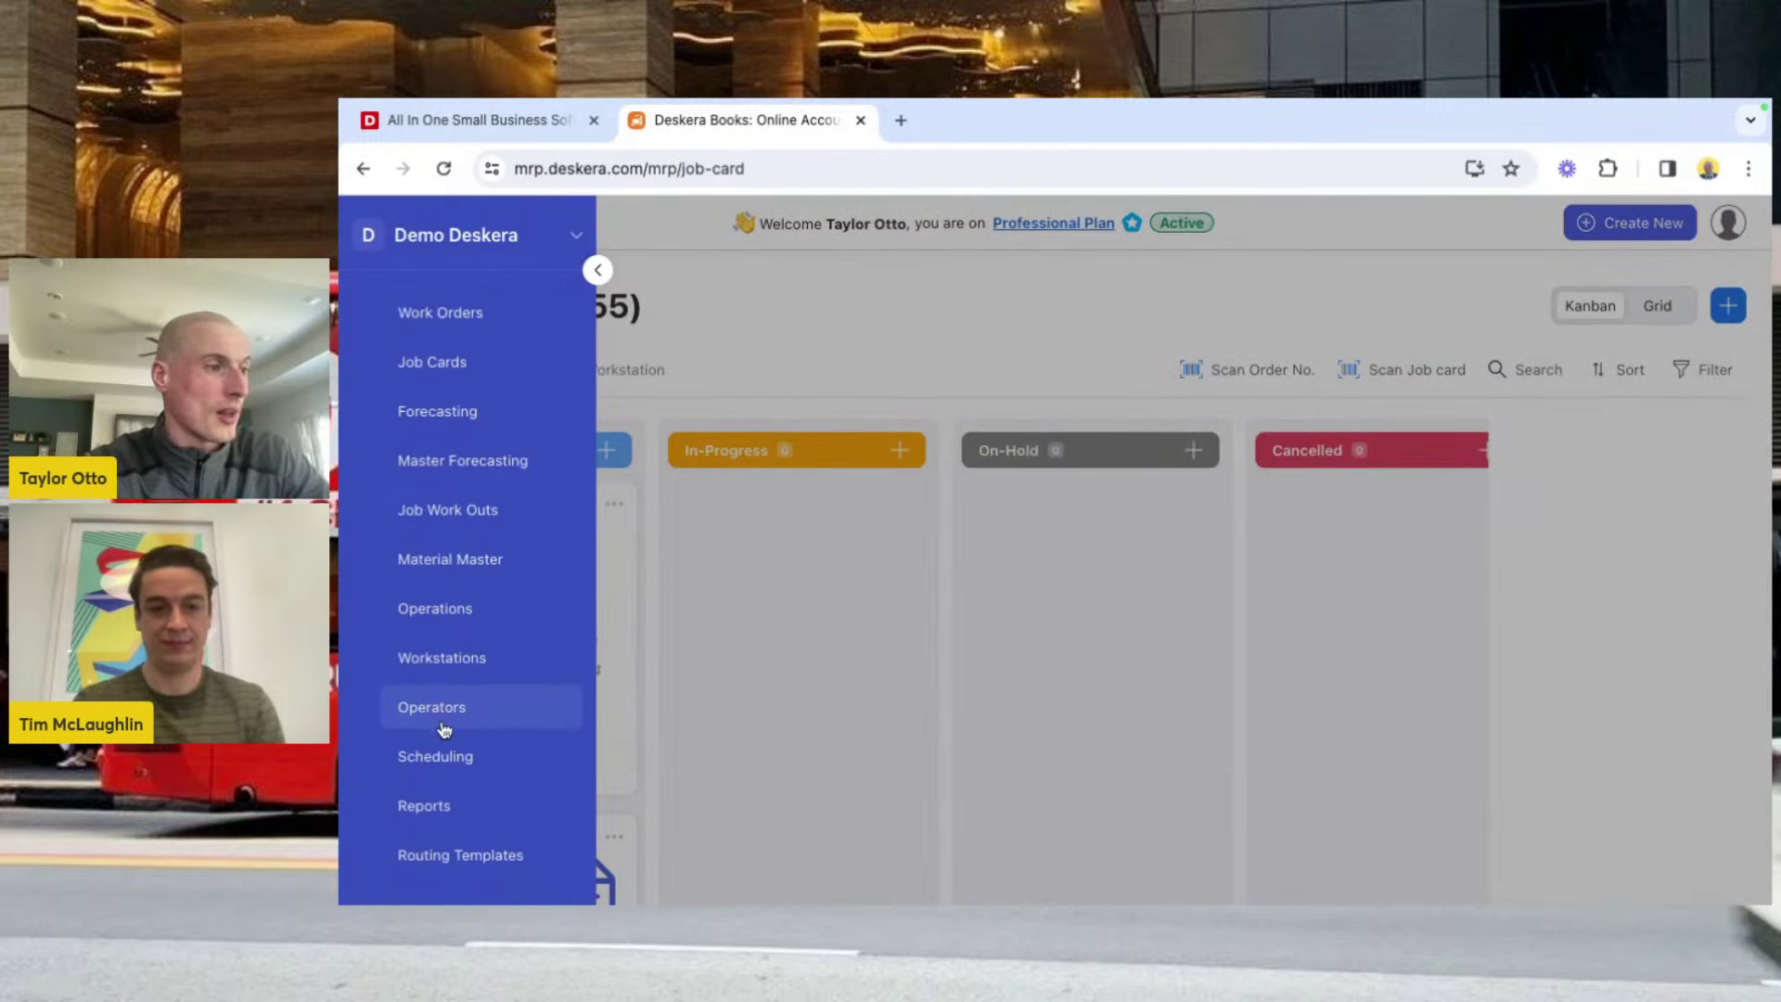
pyautogui.click(435, 755)
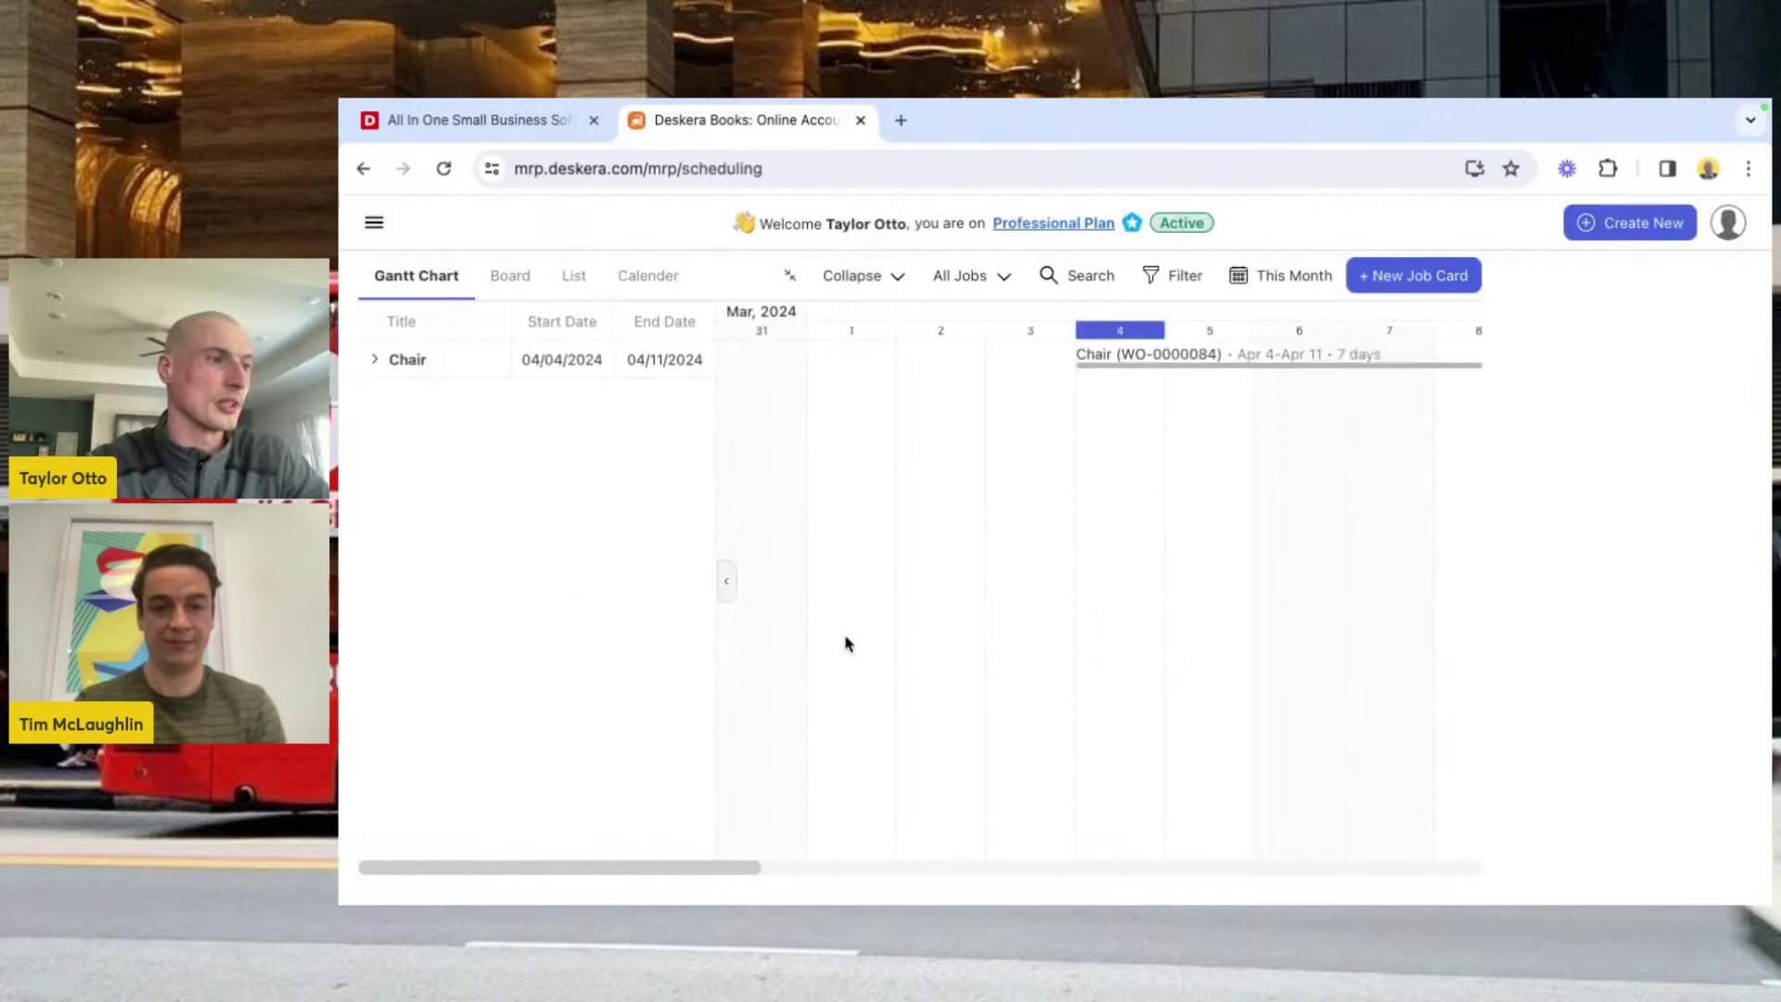
pyautogui.click(388, 359)
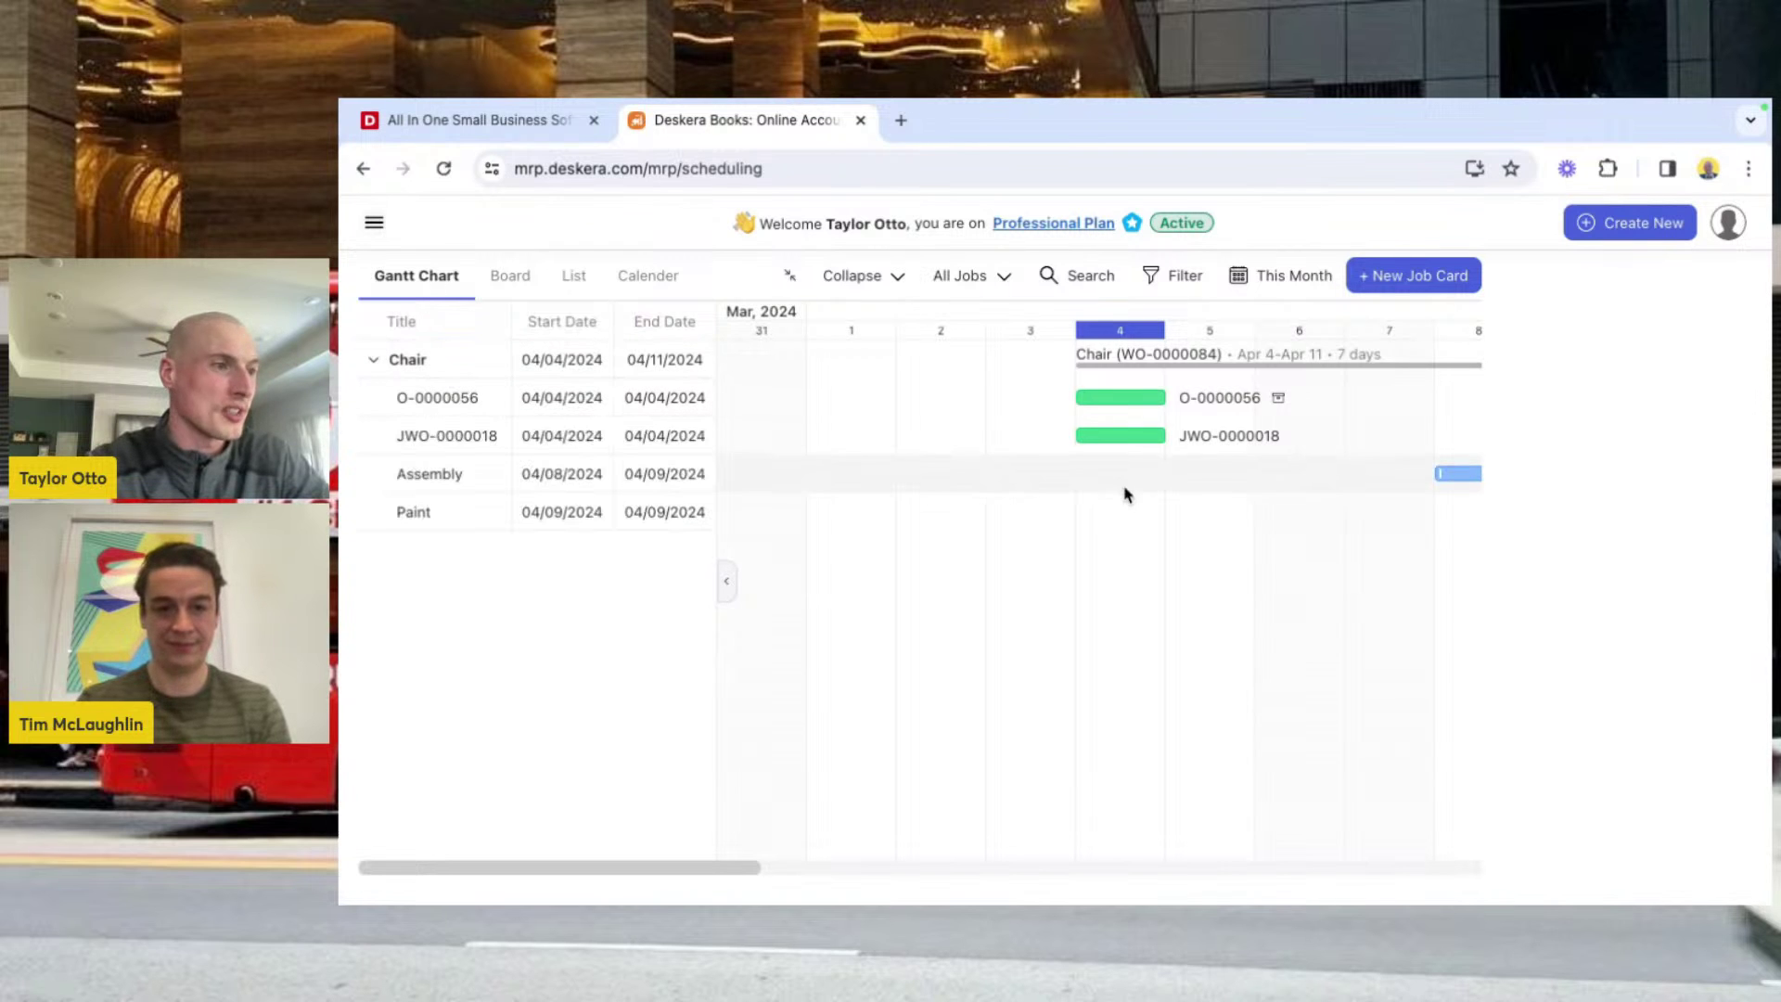
pyautogui.hscroll(3, 1124, 489)
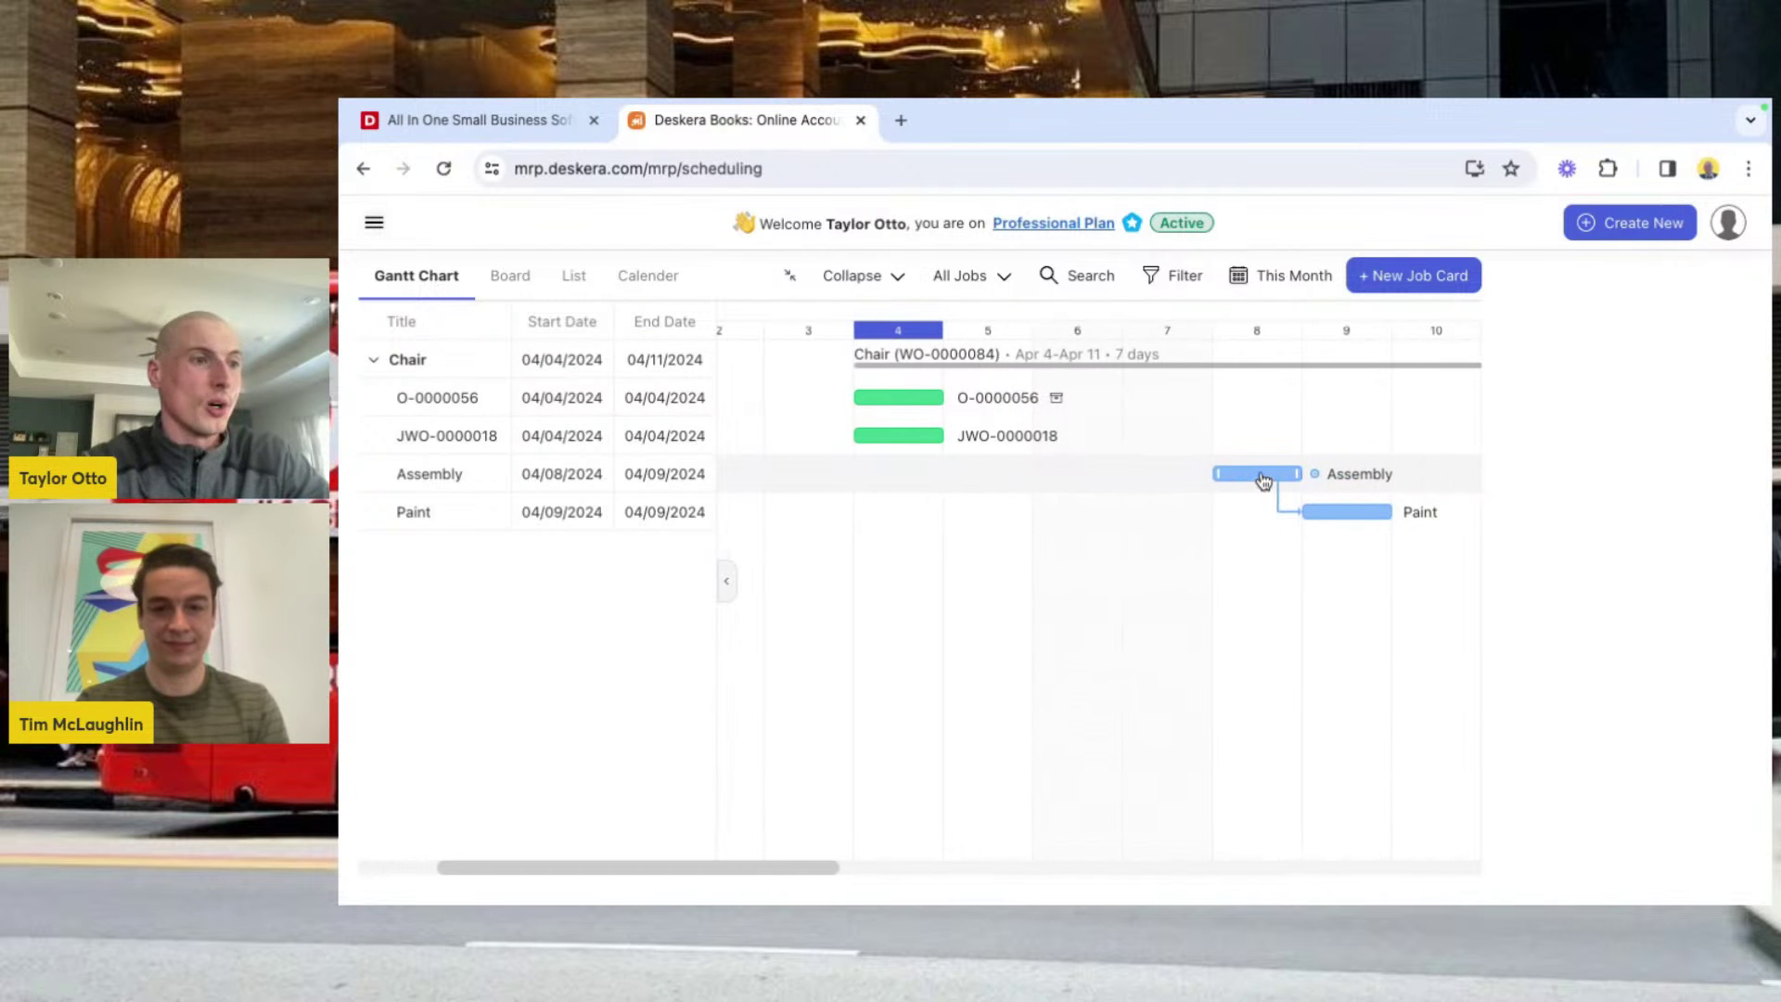
pyautogui.click(1264, 479)
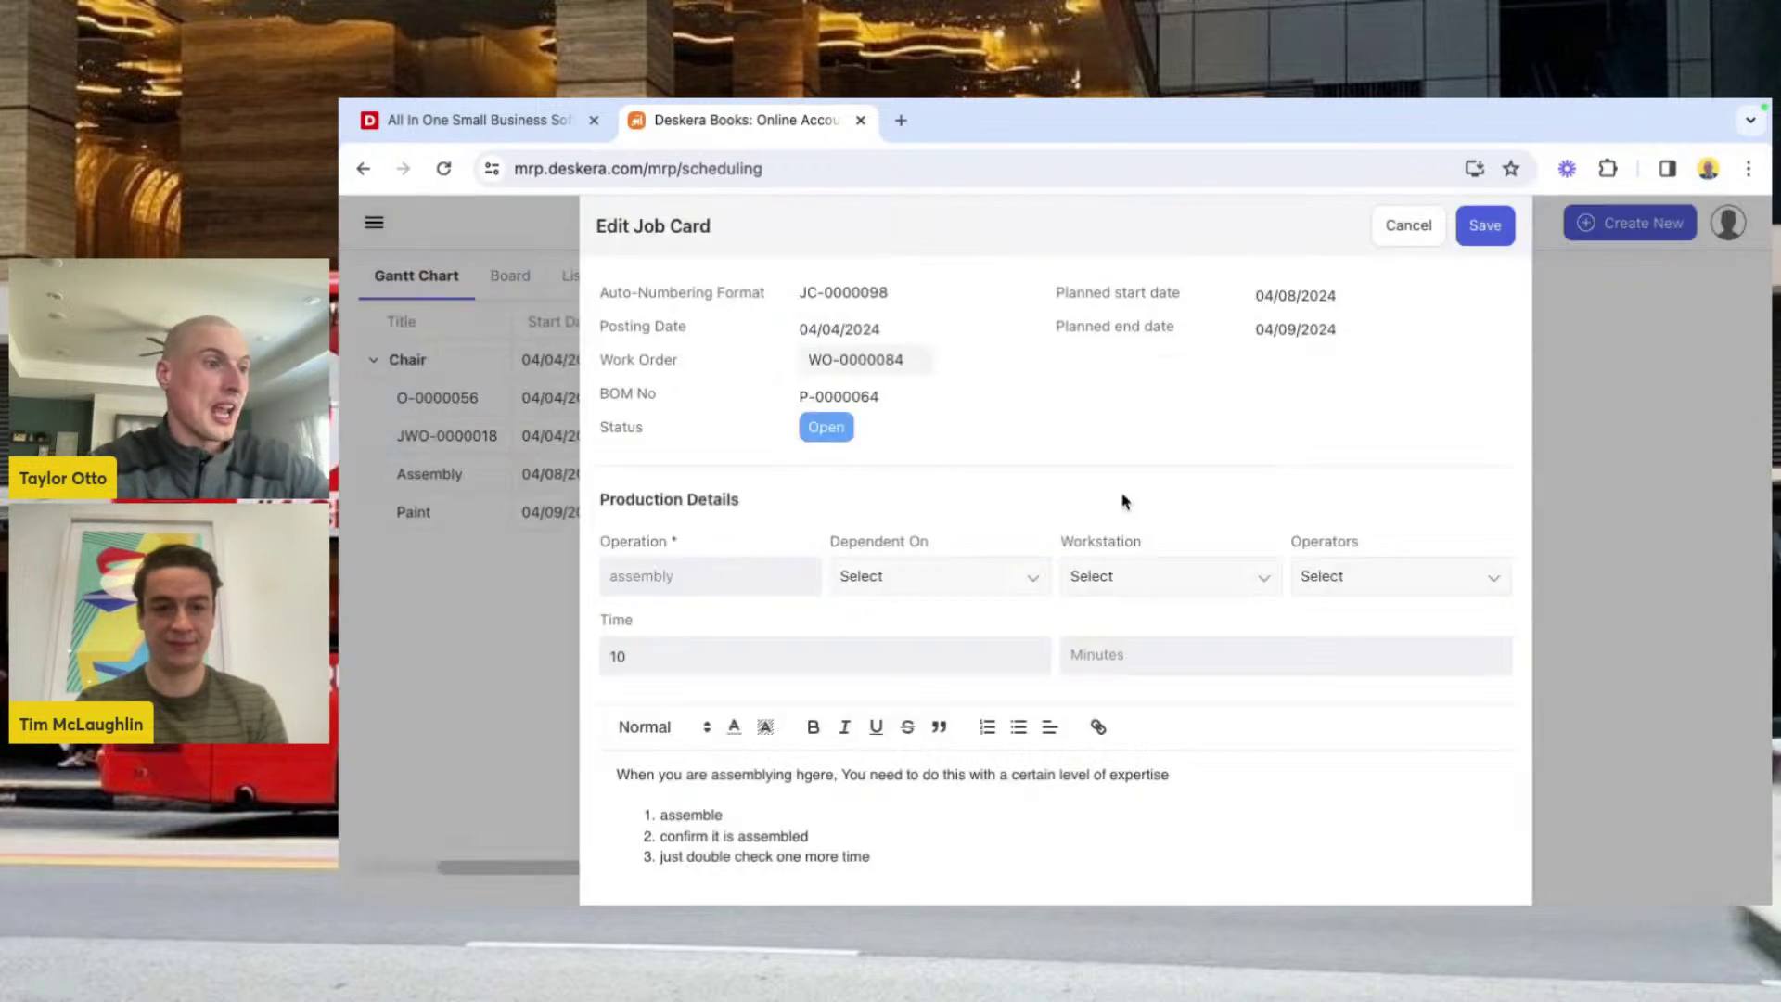
pyautogui.click(831, 425)
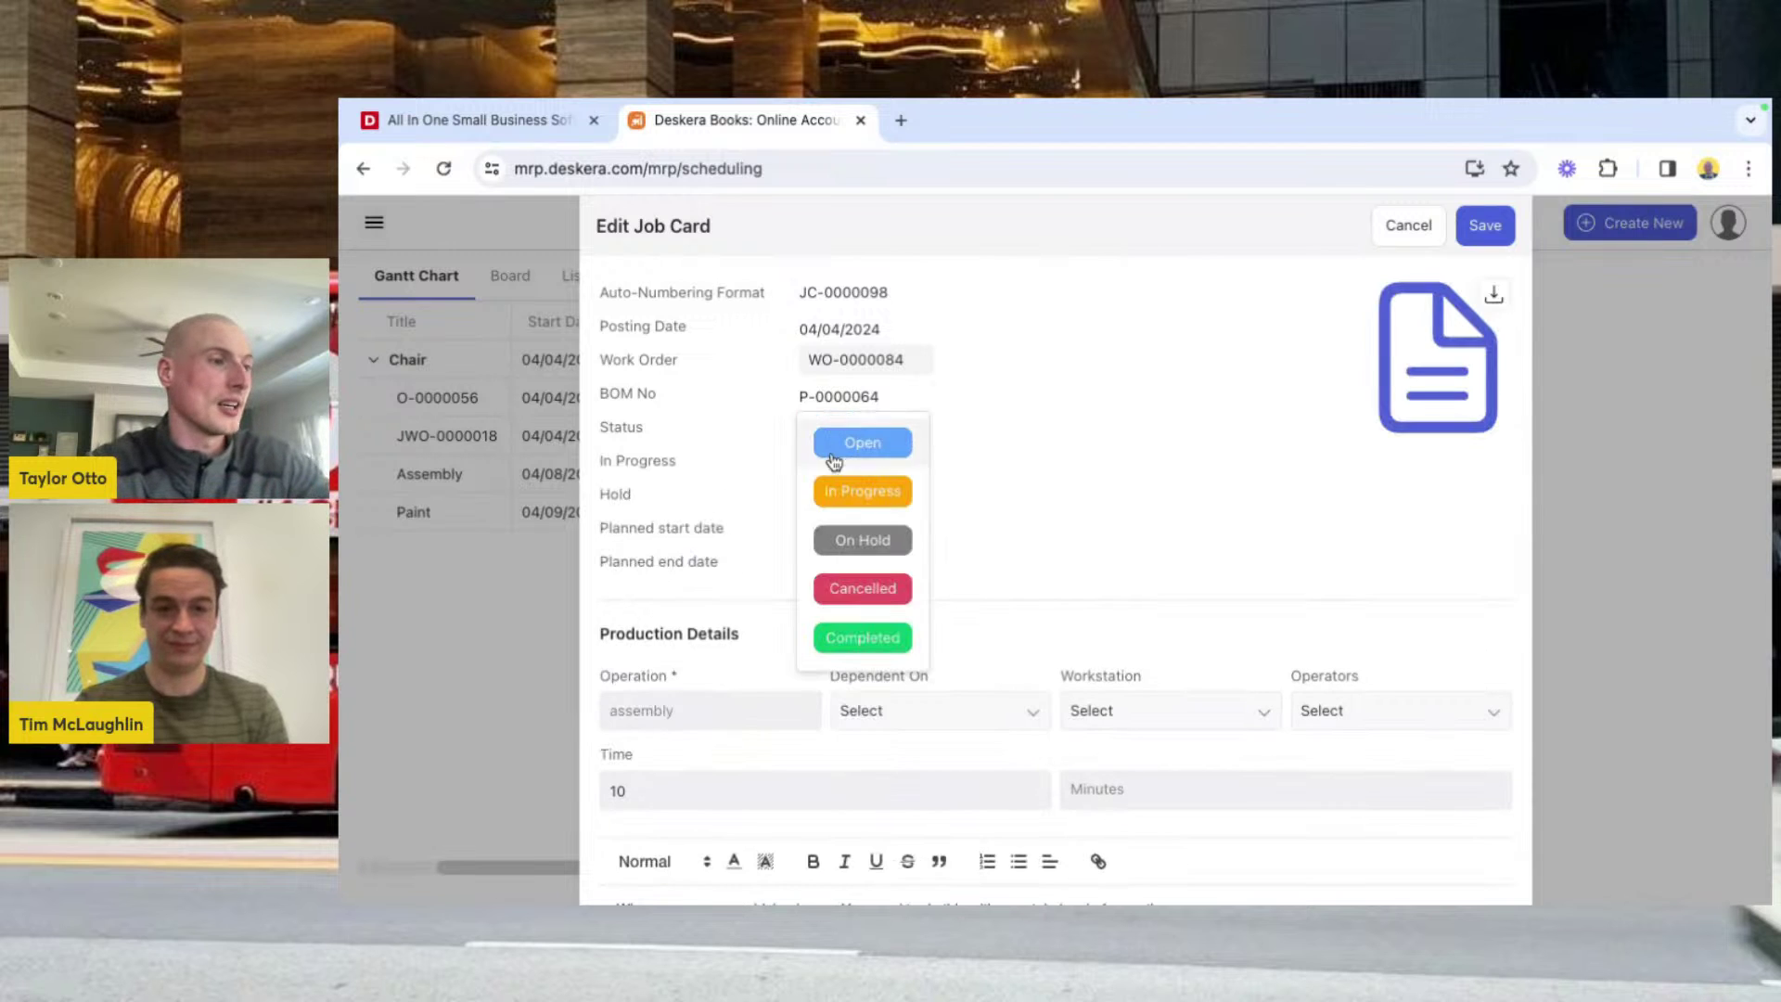
pyautogui.click(869, 641)
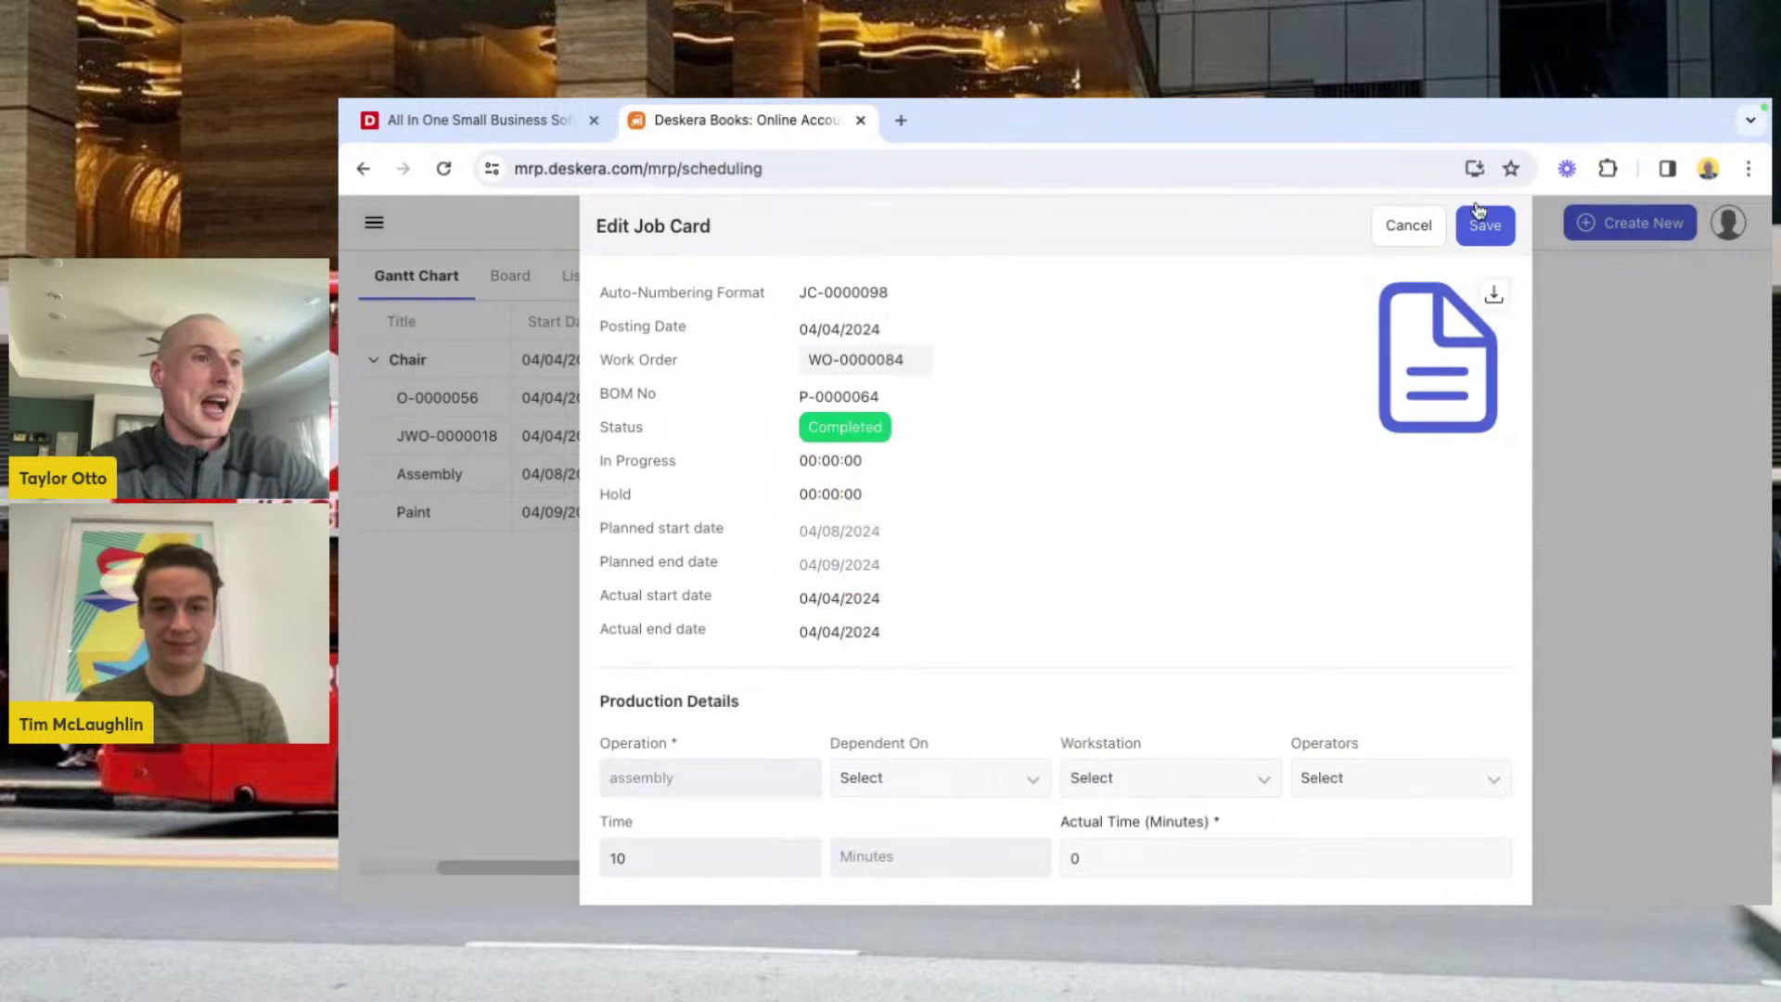
pyautogui.click(1483, 227)
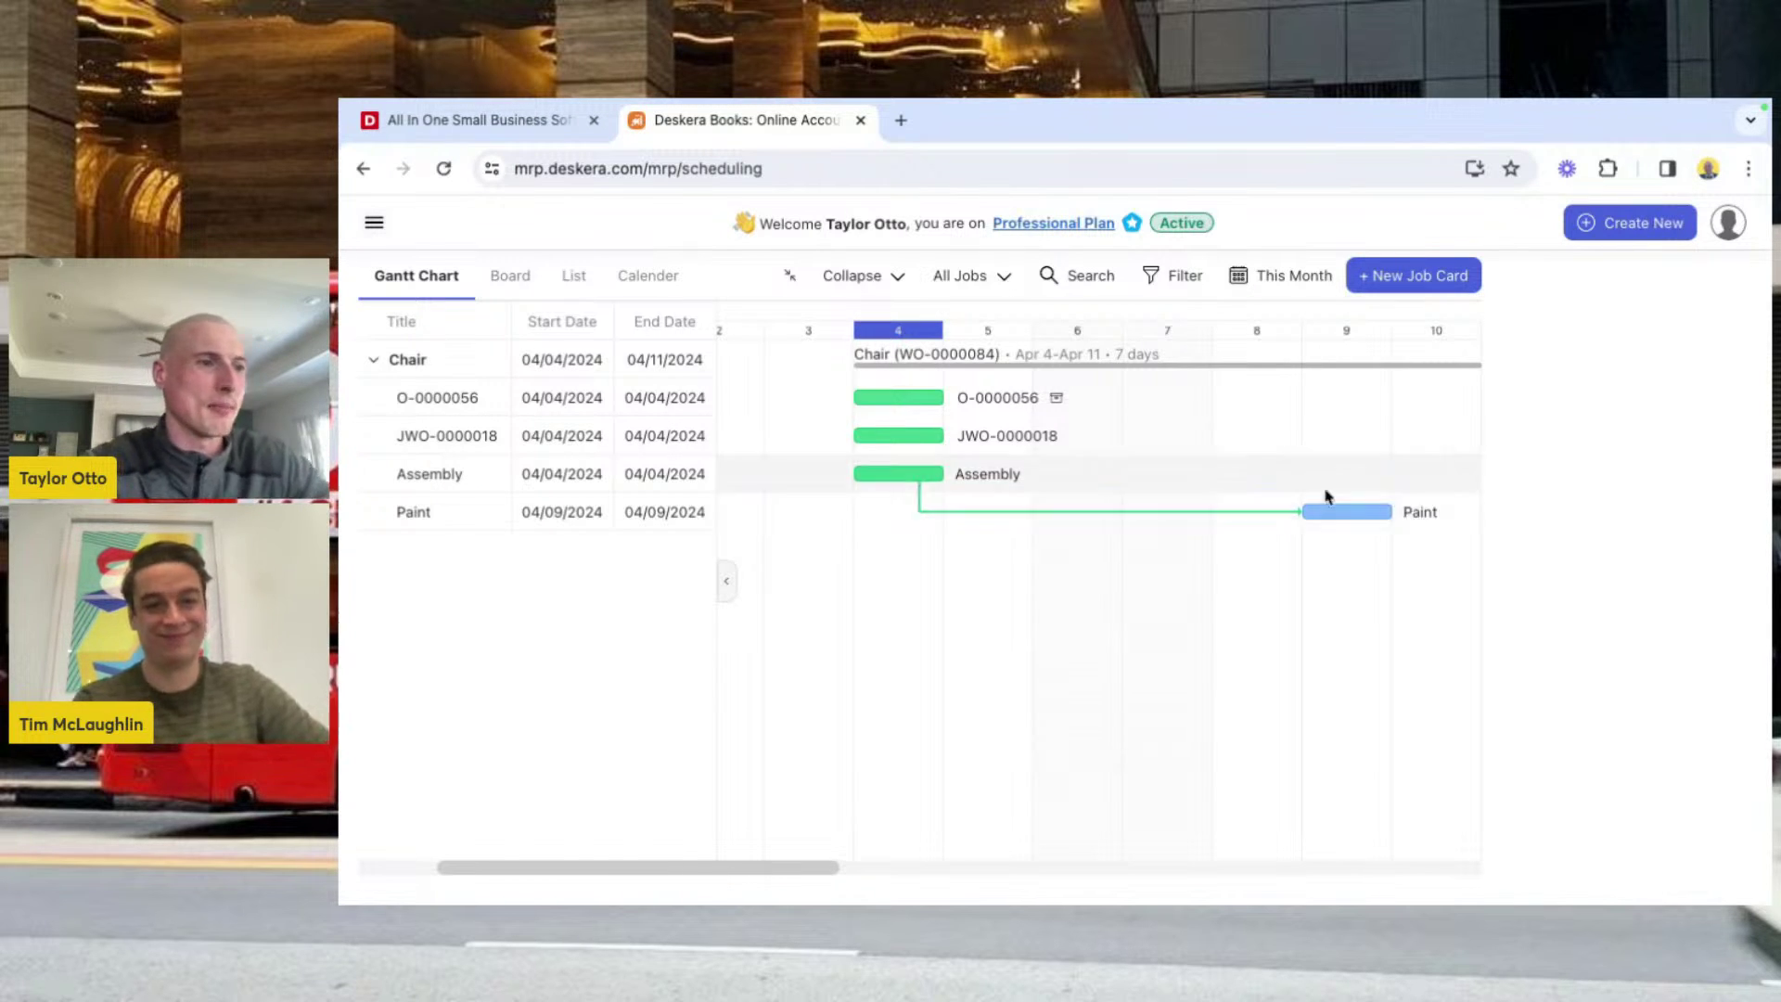
# Step: Set the Chair paint job card JC-0000099 to In Progress and save it
pyautogui.moveTo(1342, 512)
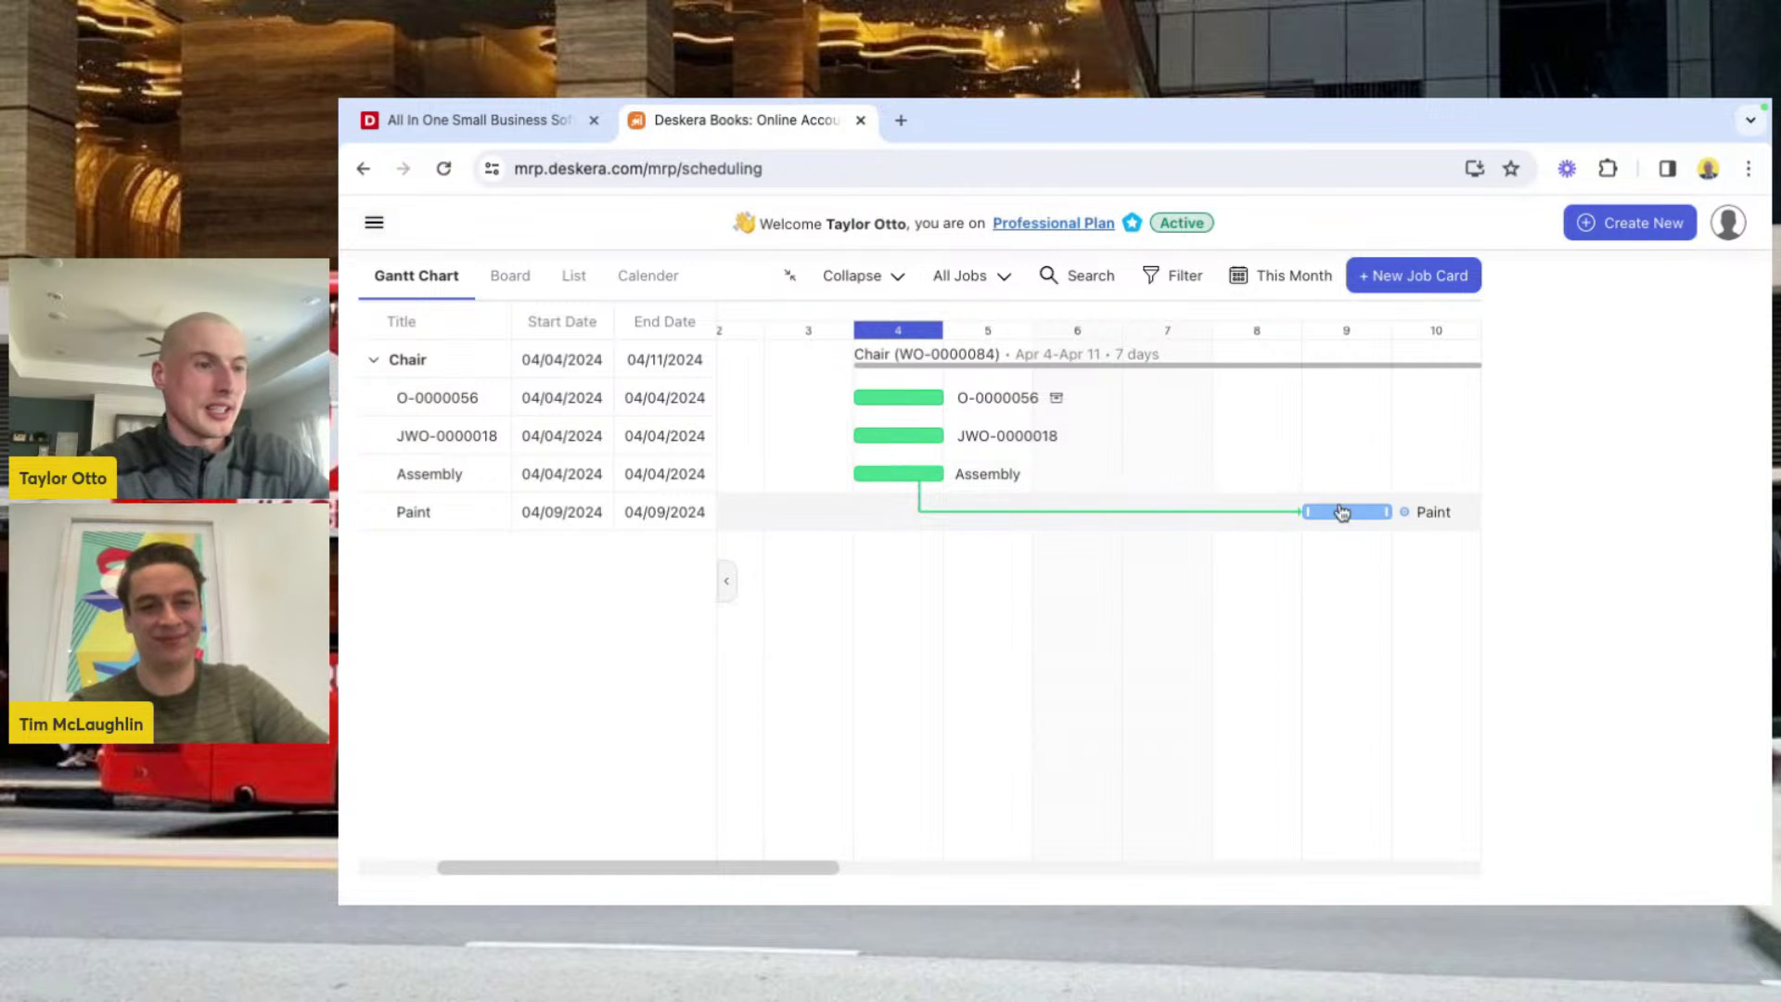
pyautogui.click(1342, 512)
pyautogui.click(828, 430)
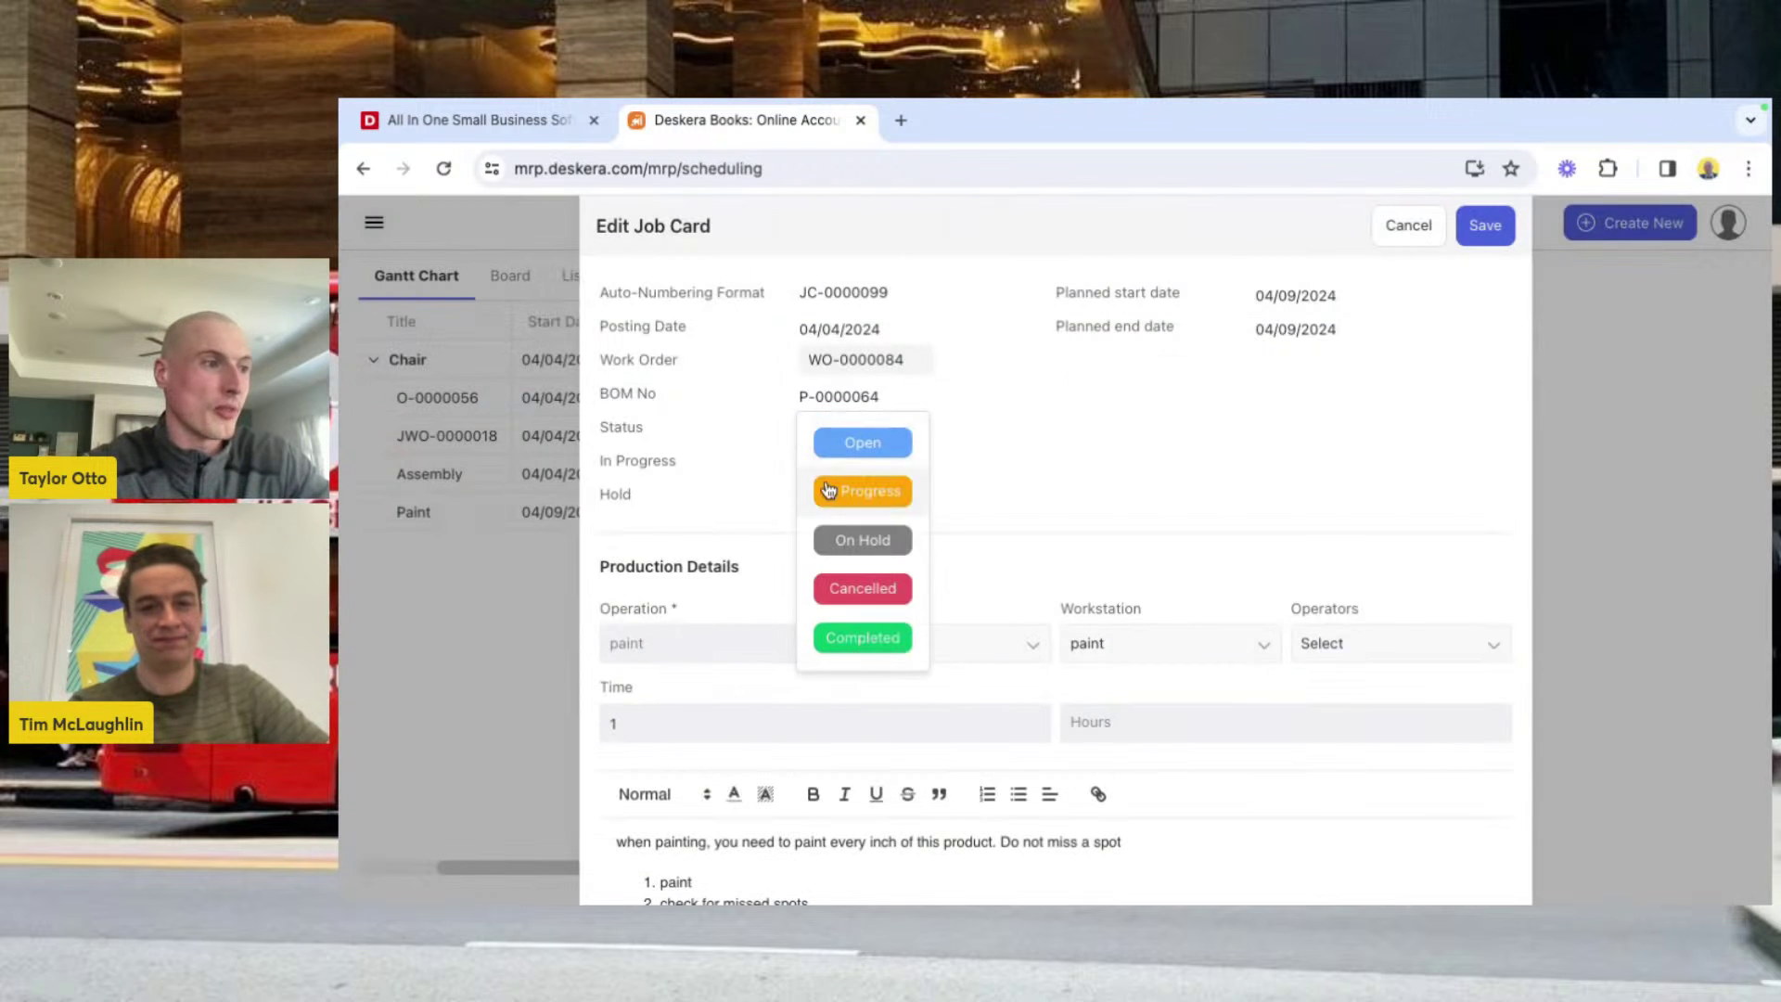
pyautogui.click(828, 511)
pyautogui.click(1499, 230)
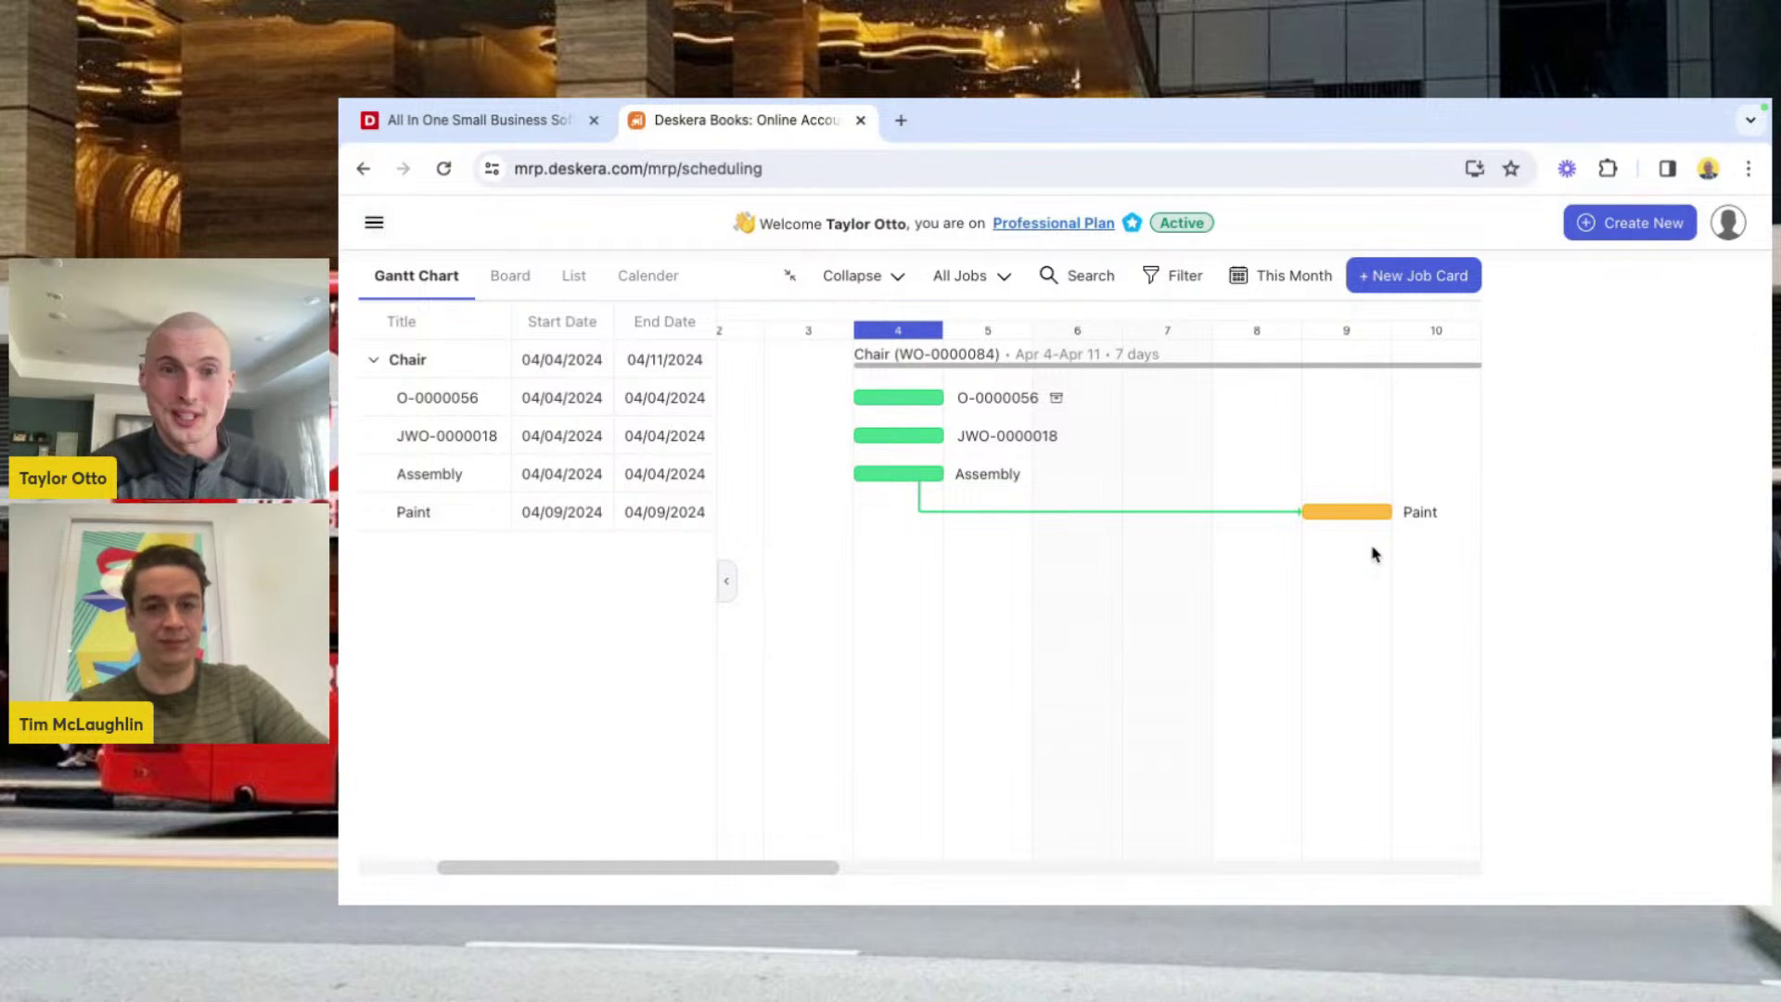
# Step: Reopen the paint job card, change its status to Completed, and save
pyautogui.click(1374, 512)
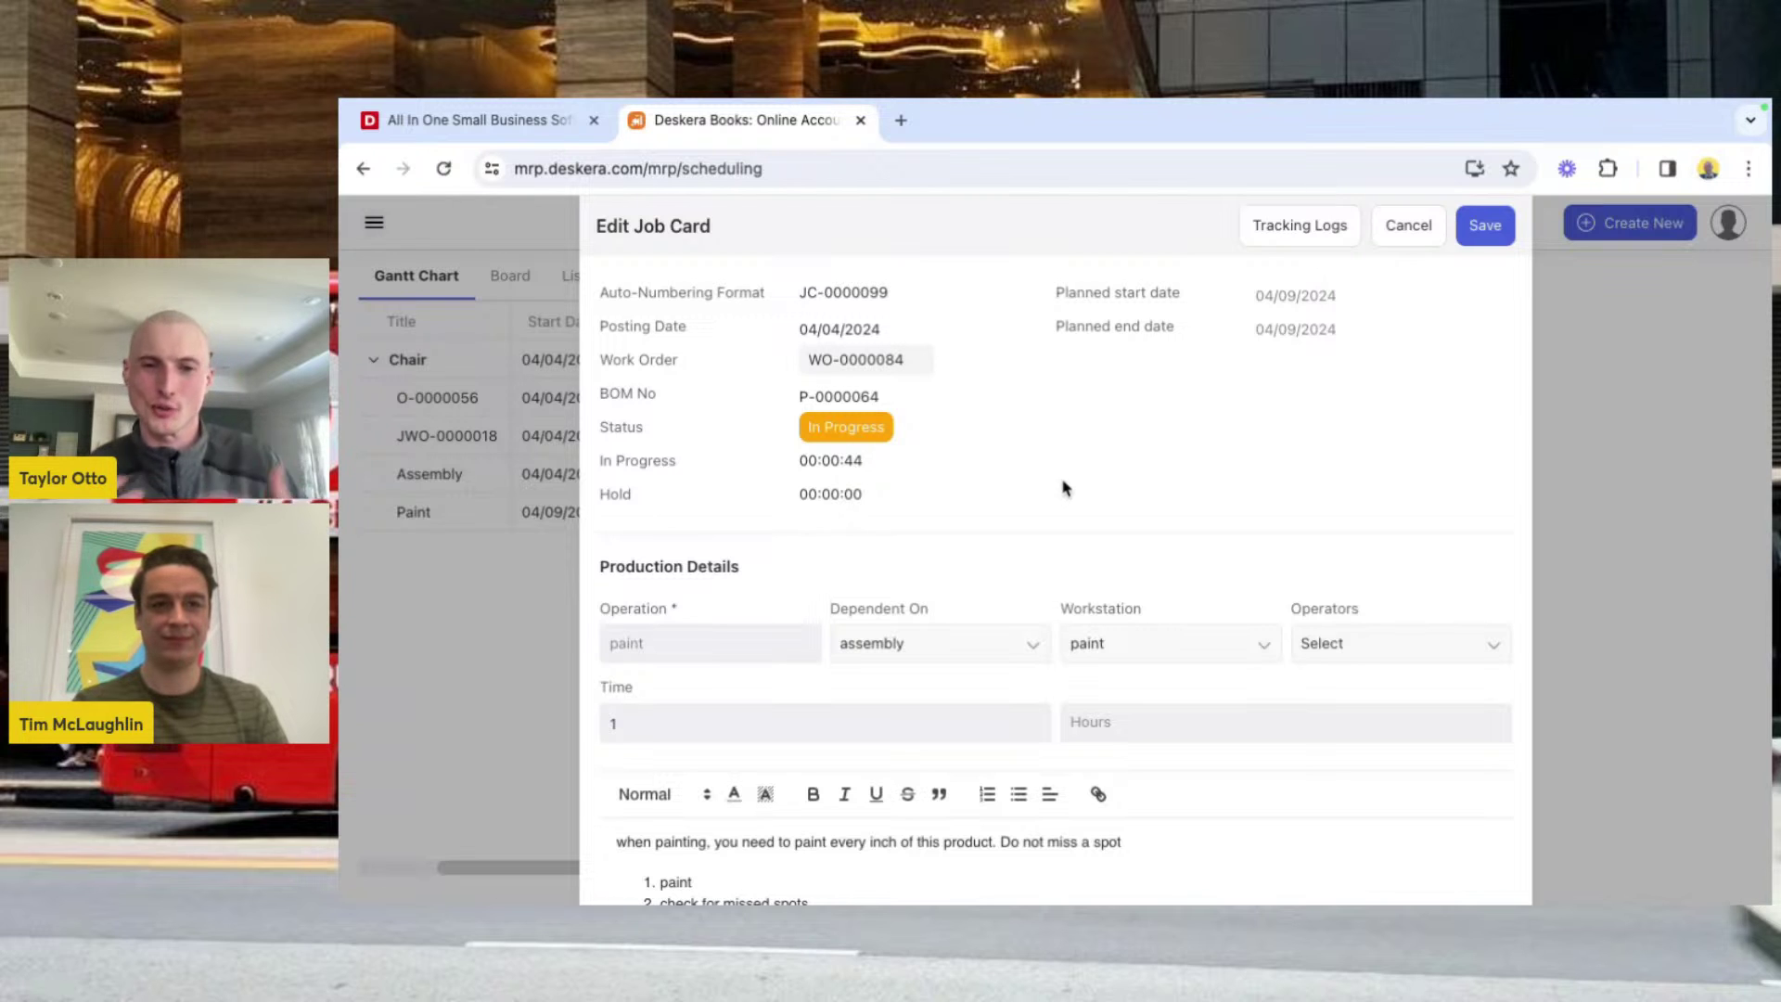
pyautogui.click(840, 432)
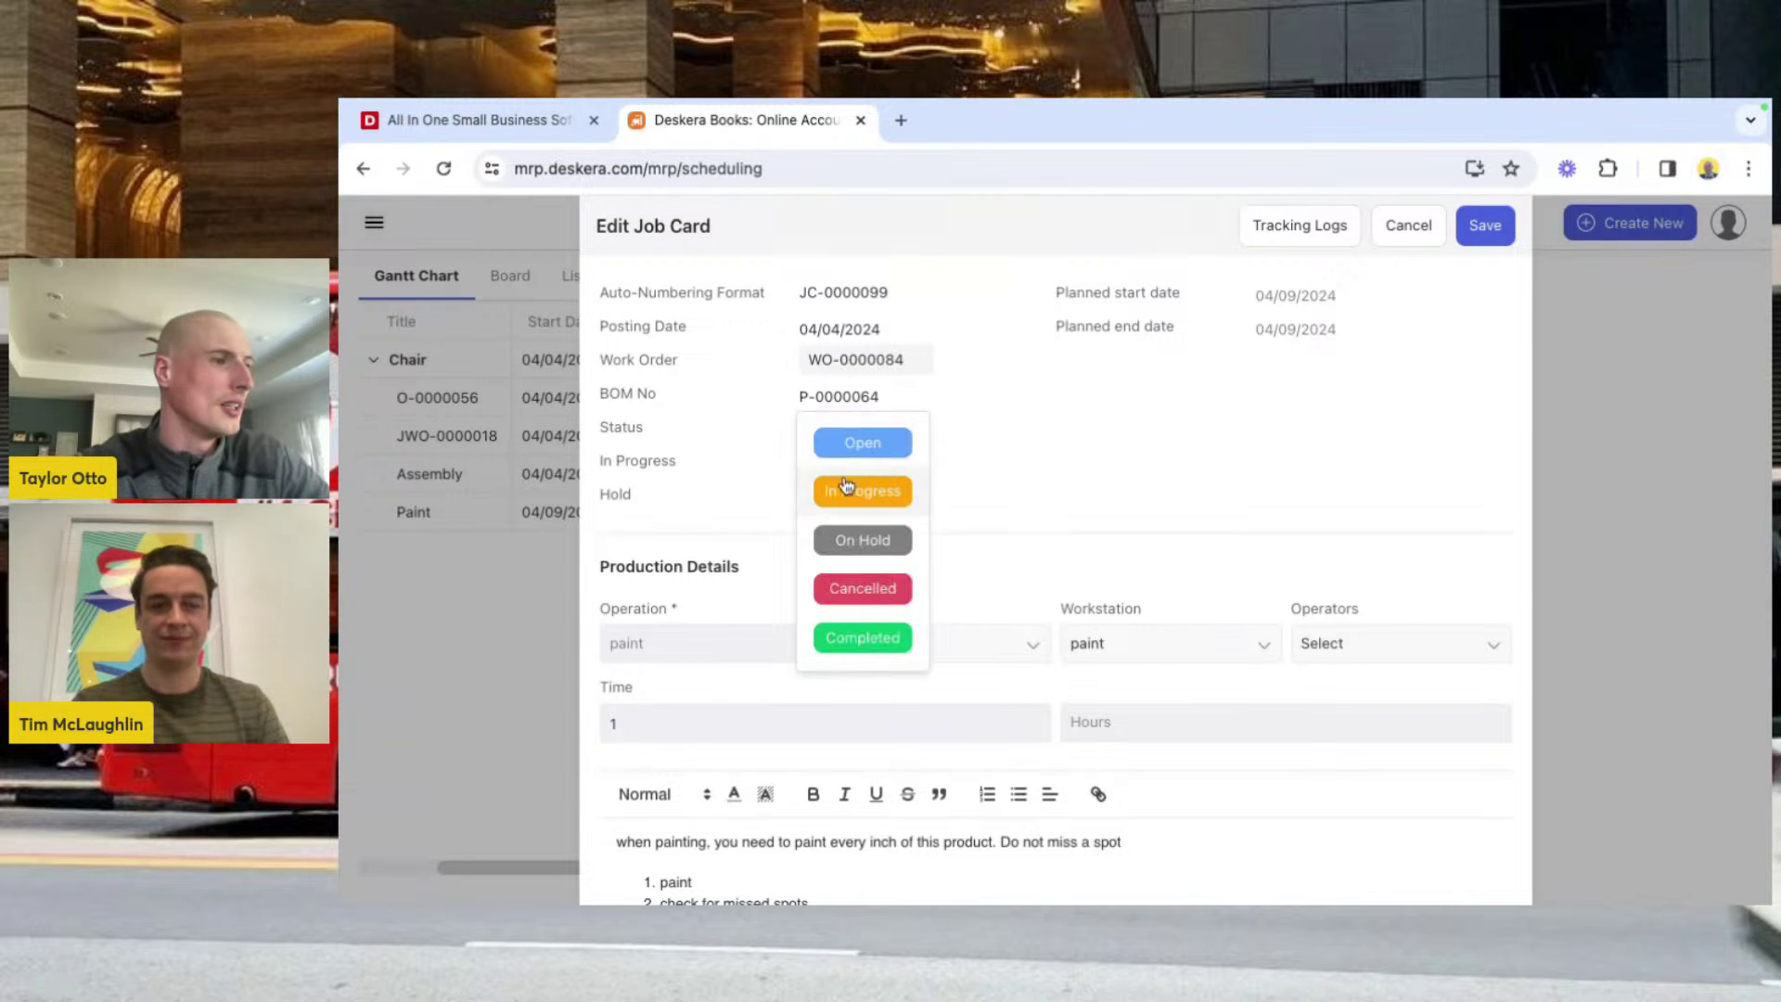
pyautogui.click(861, 640)
pyautogui.click(1477, 227)
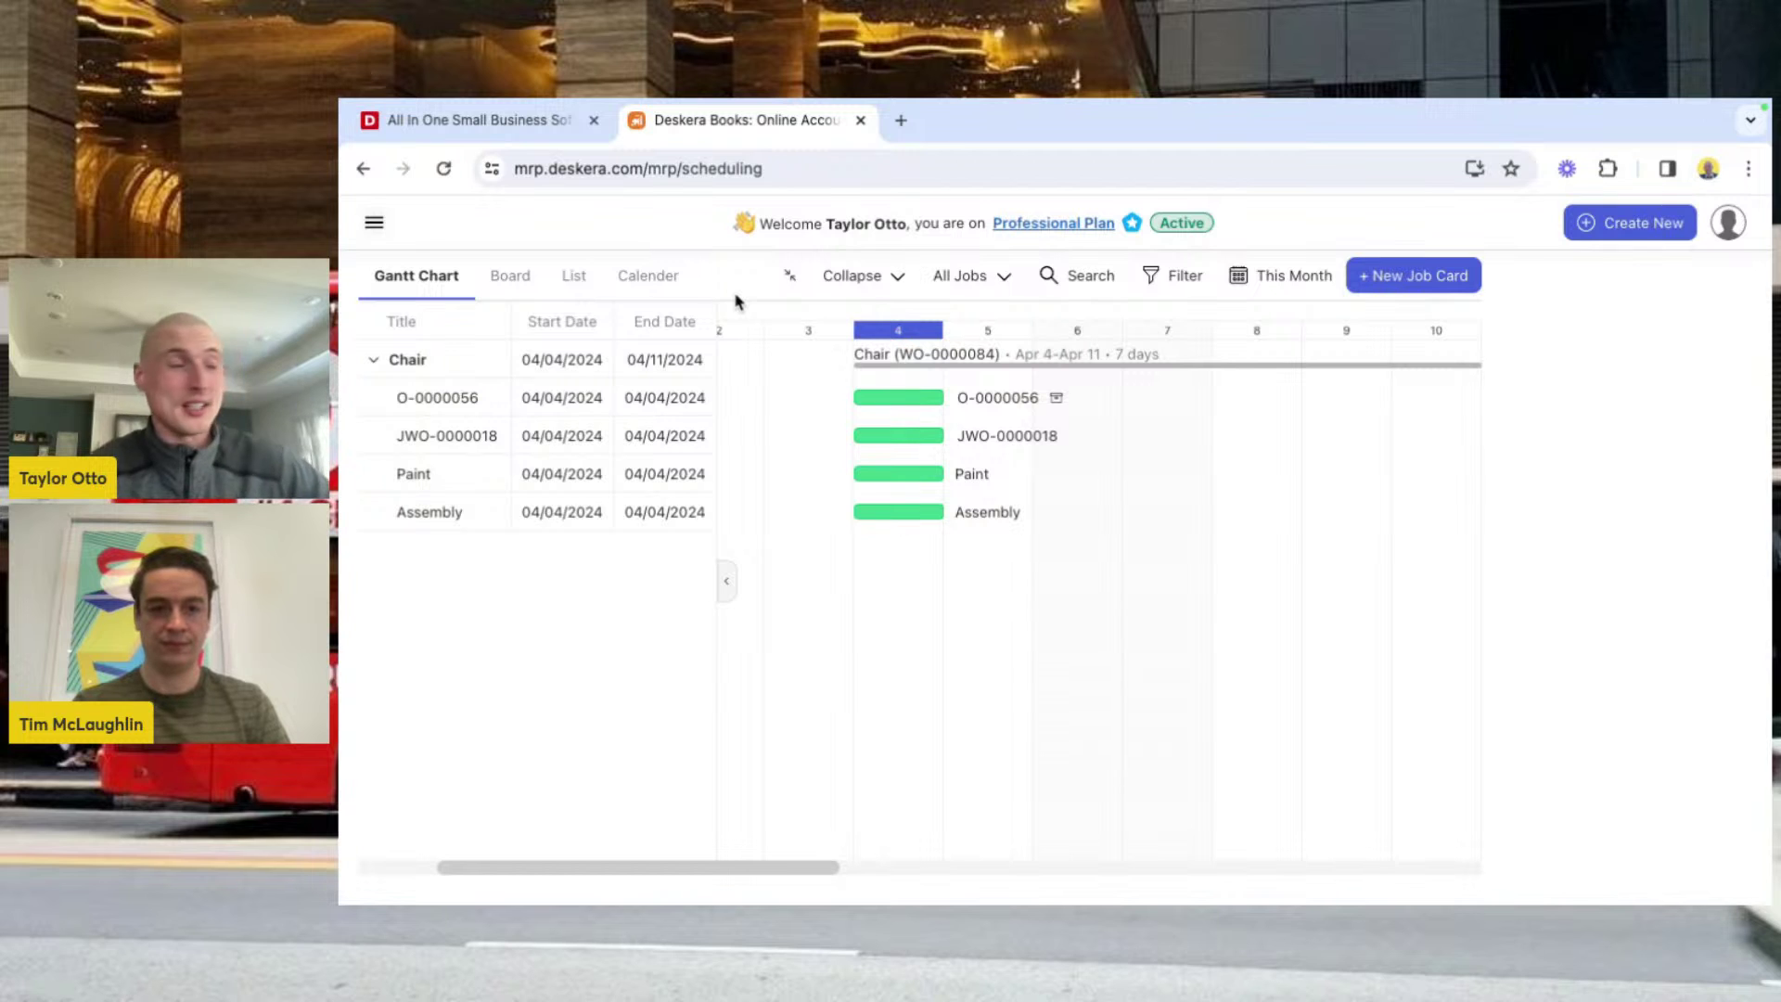
# Step: Open the Chair work order WO-0000084 for editing from the Work Orders list
pyautogui.click(374, 222)
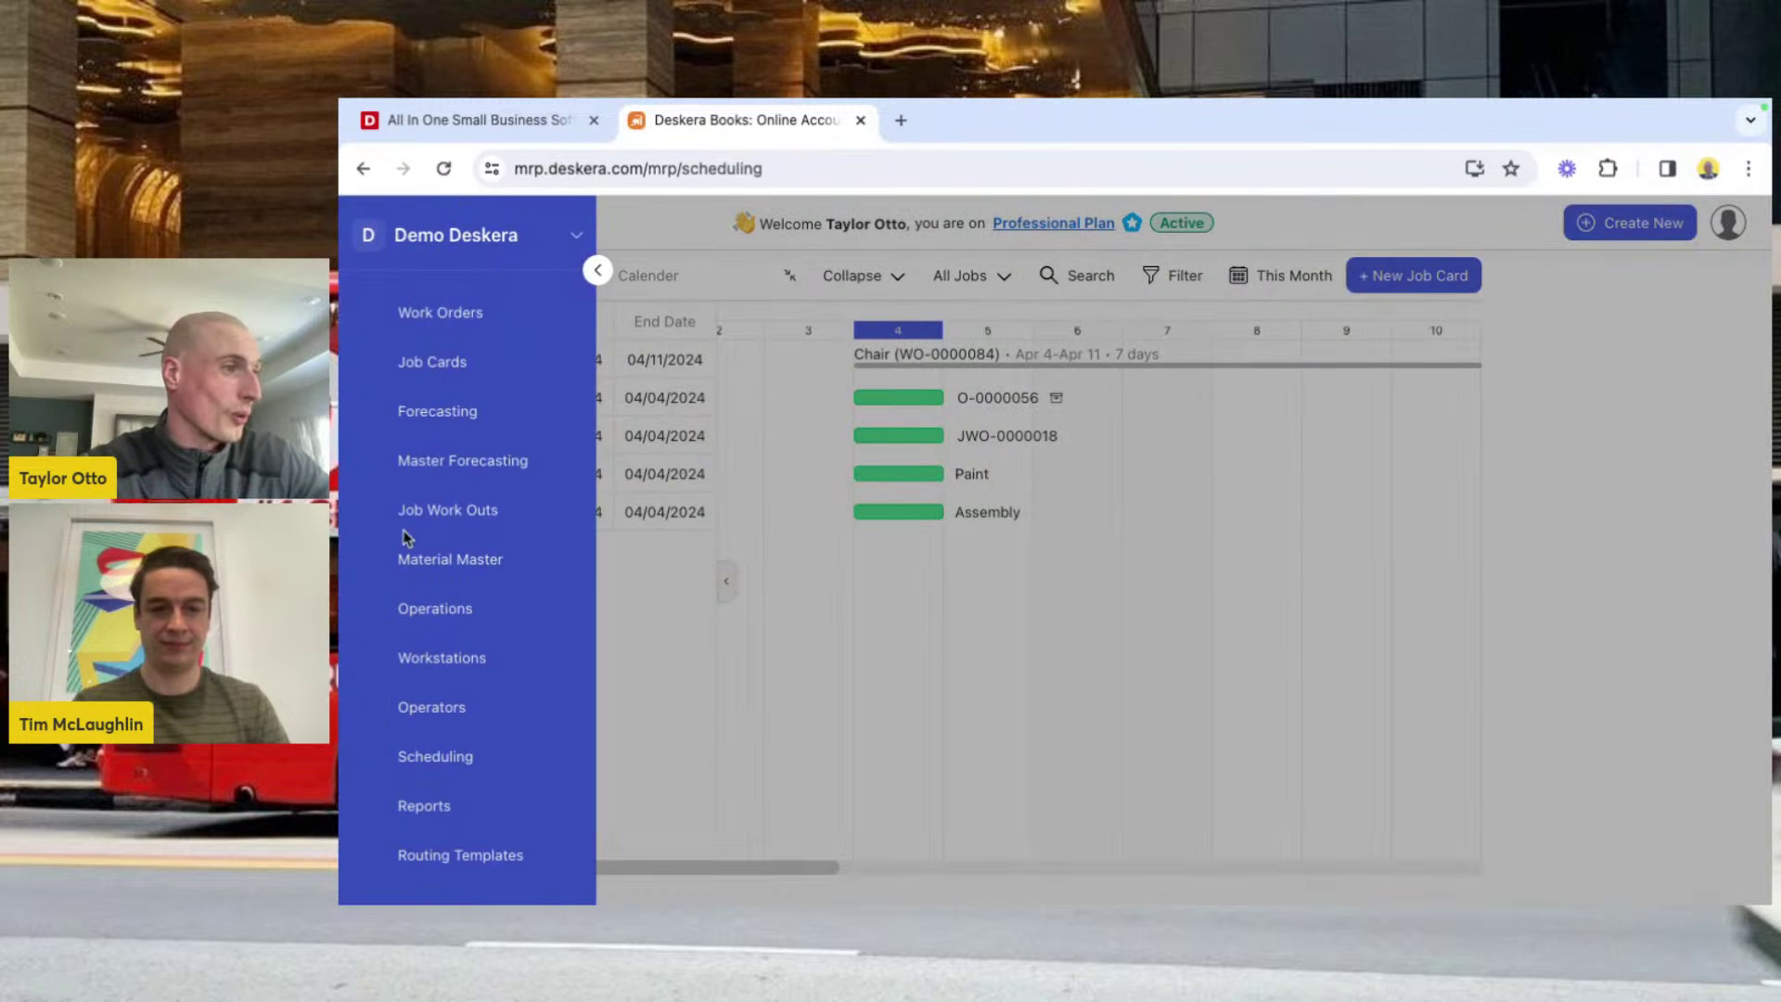
pyautogui.click(464, 315)
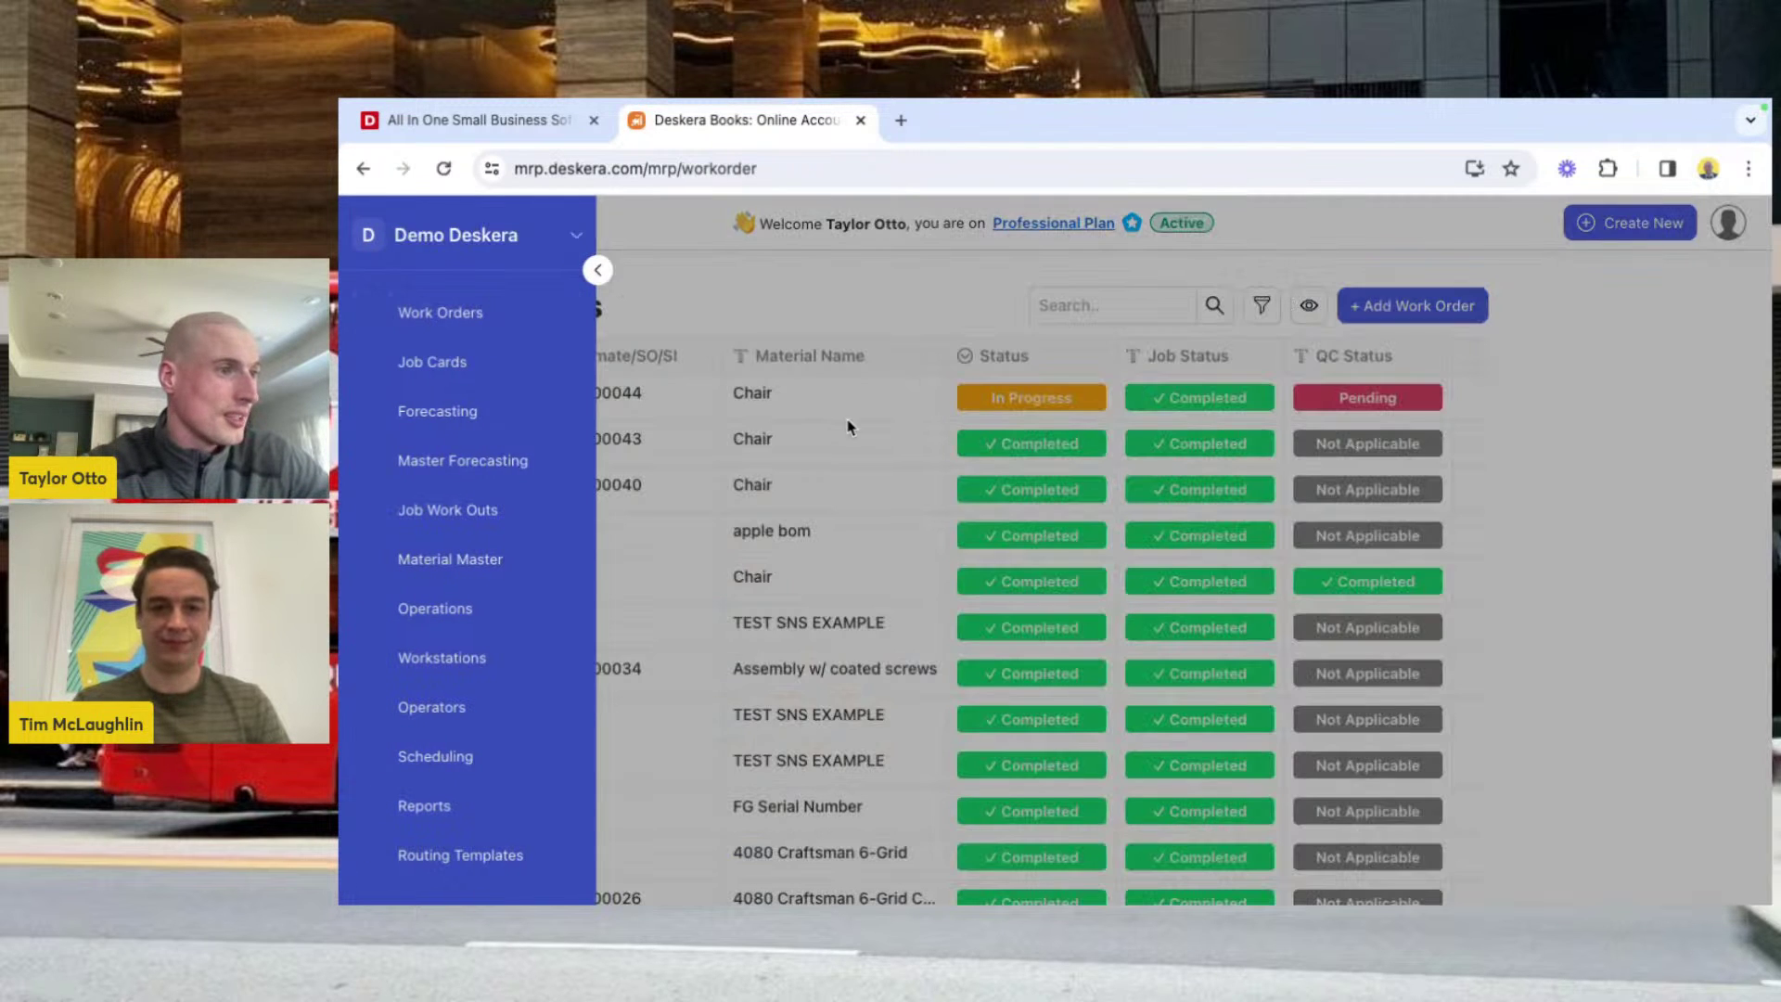
pyautogui.click(598, 270)
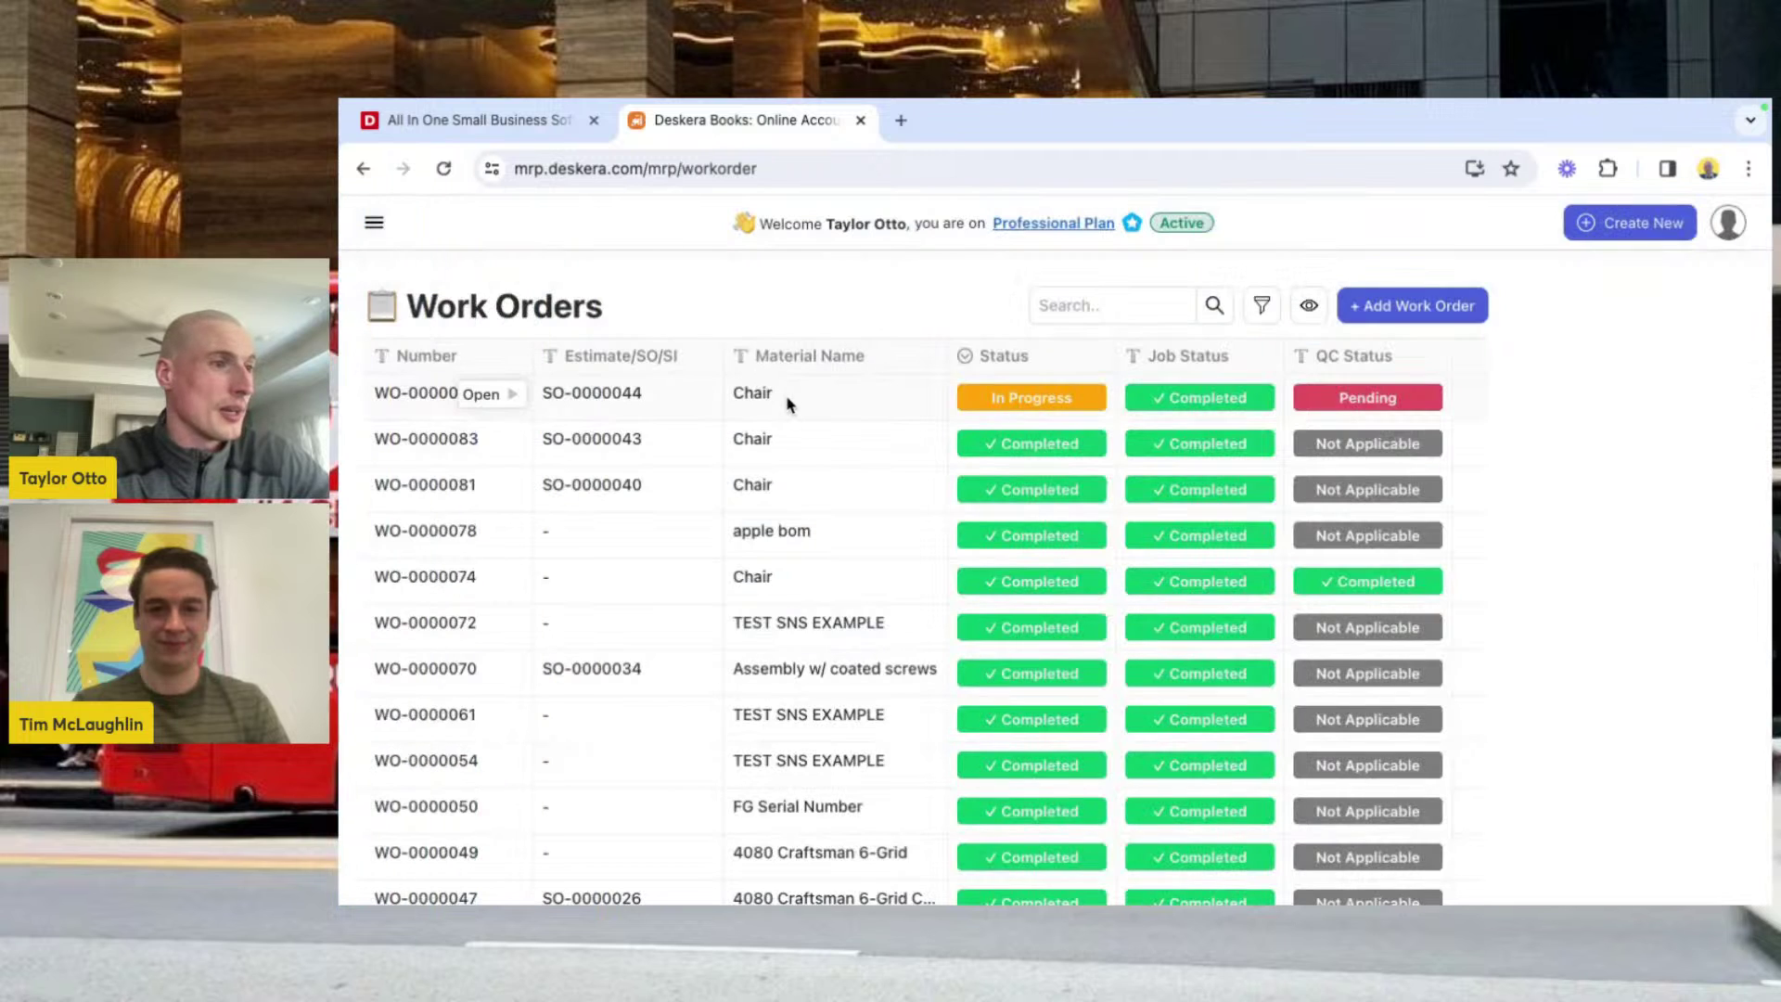
pyautogui.rightClick(789, 404)
pyautogui.click(821, 414)
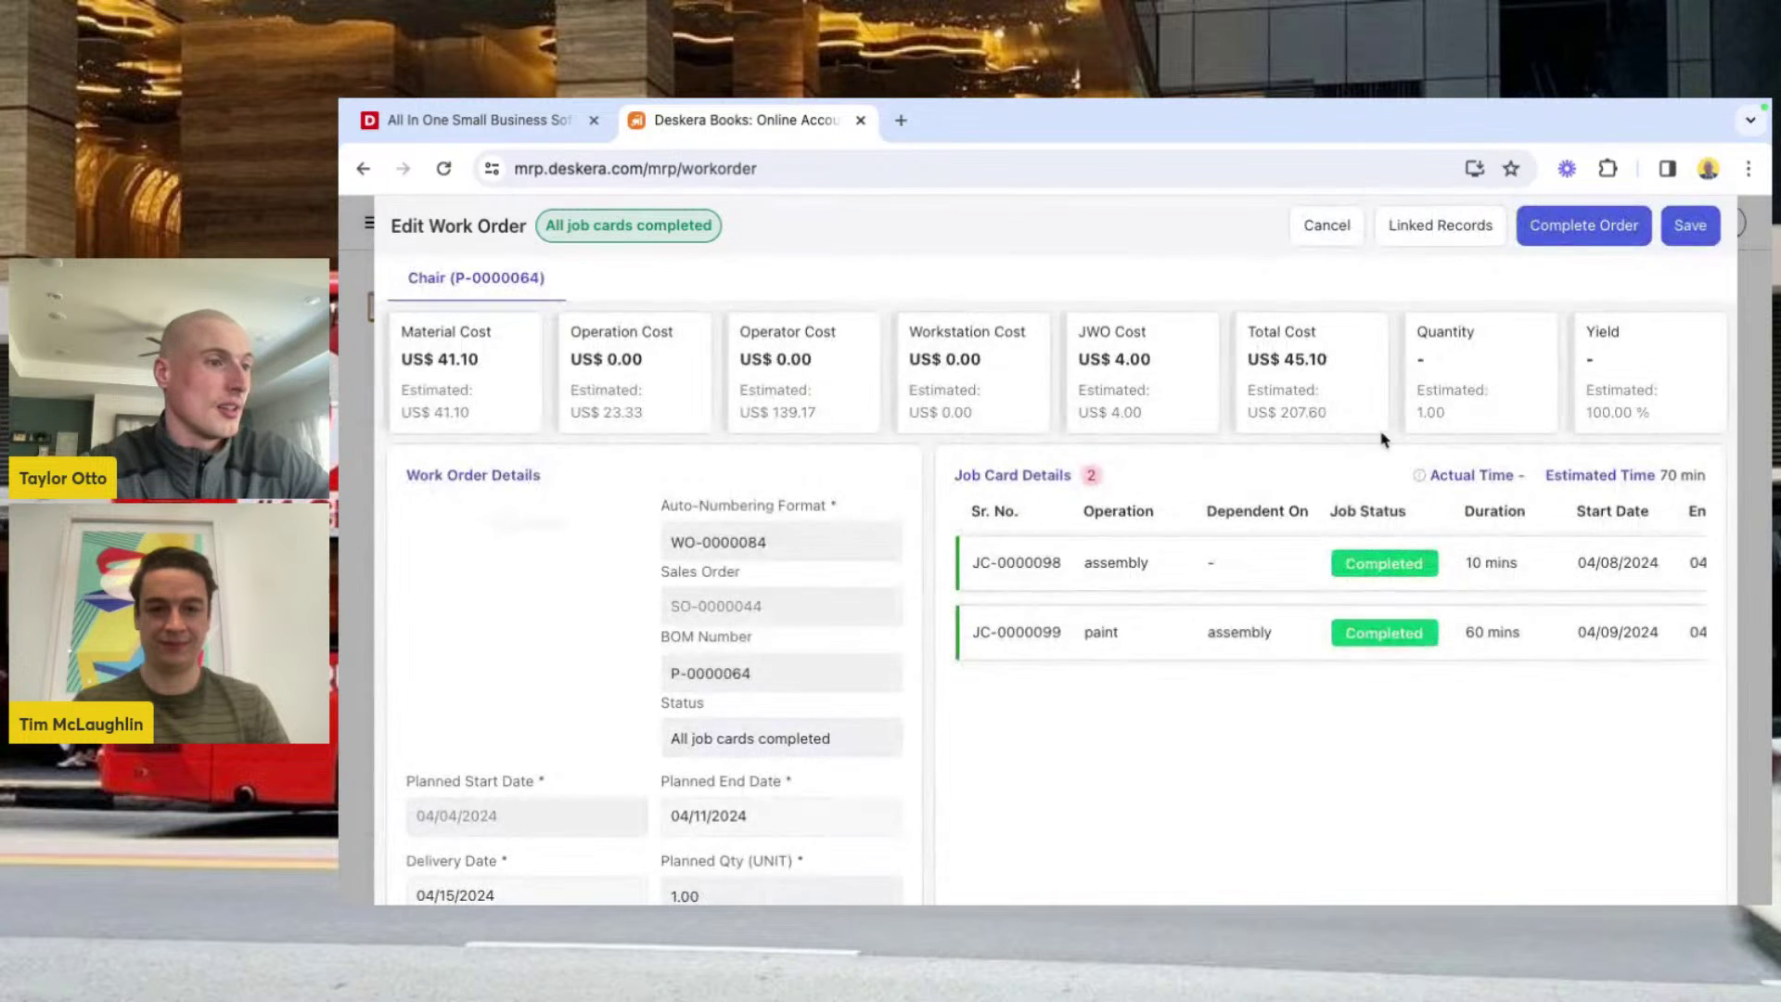
pyautogui.scroll(-5, 1201, 664)
pyautogui.scroll(5, 1203, 665)
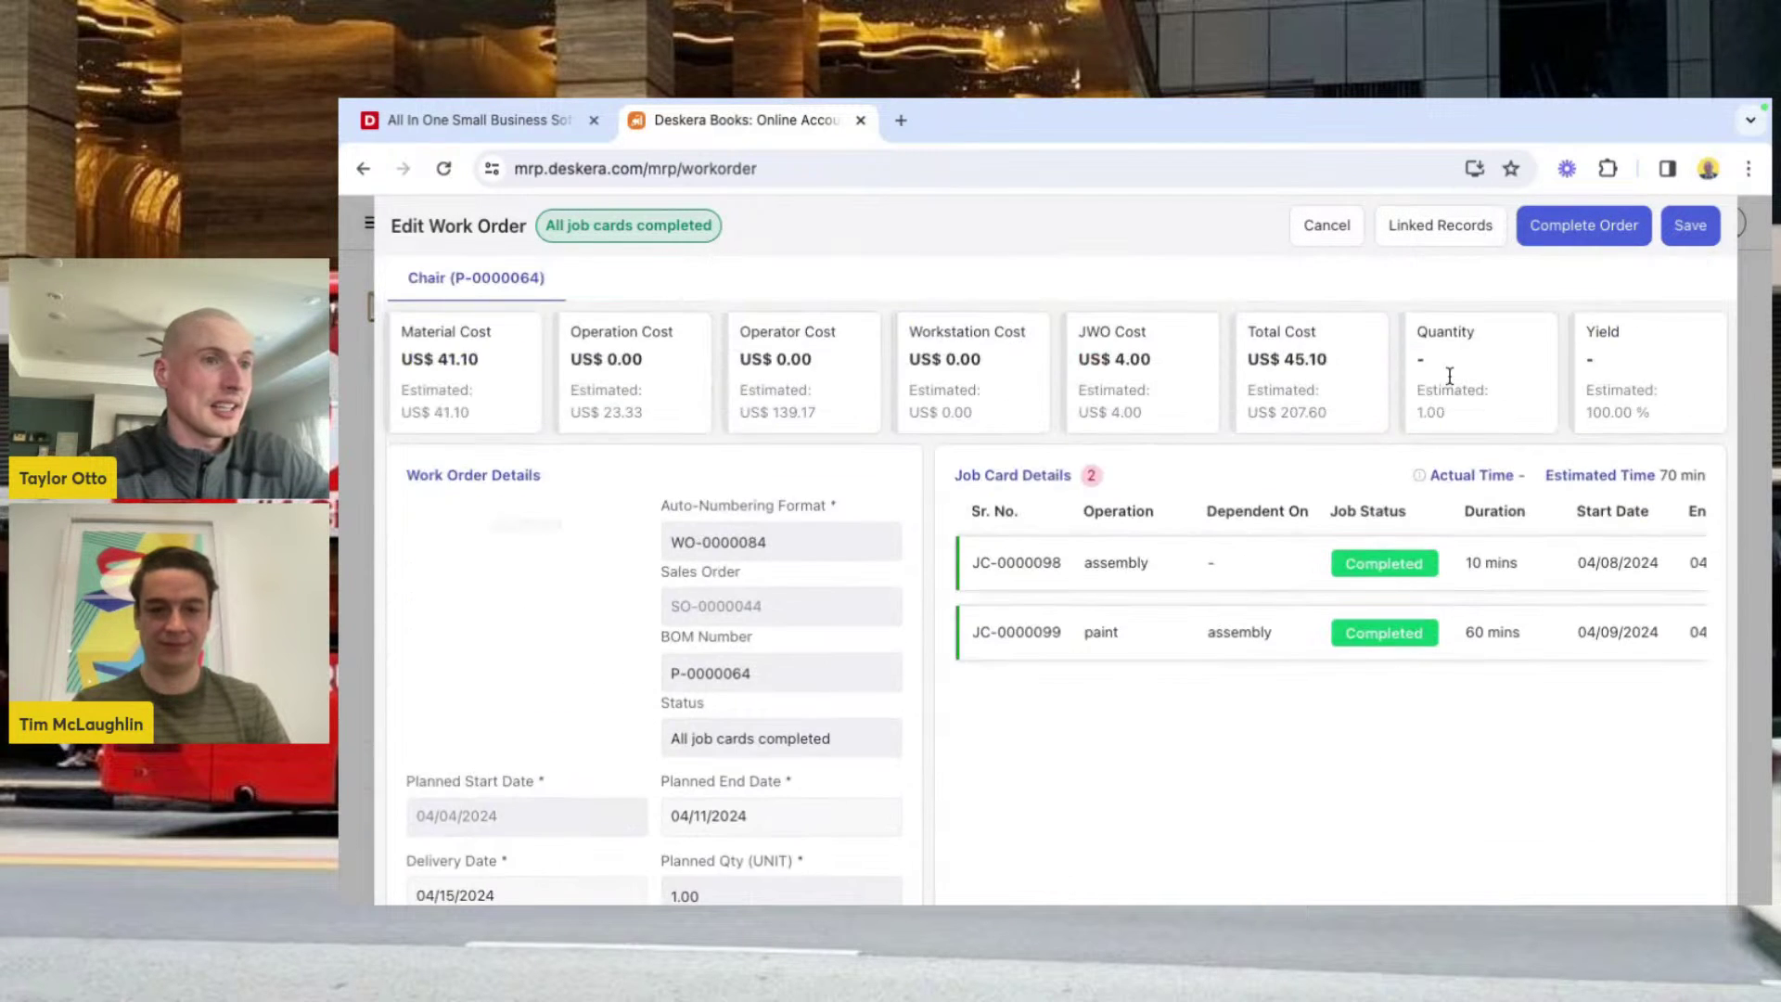
# Step: Complete the Chair work order with quantity 1 and 100% yield, skipping the quality check
pyautogui.click(1583, 232)
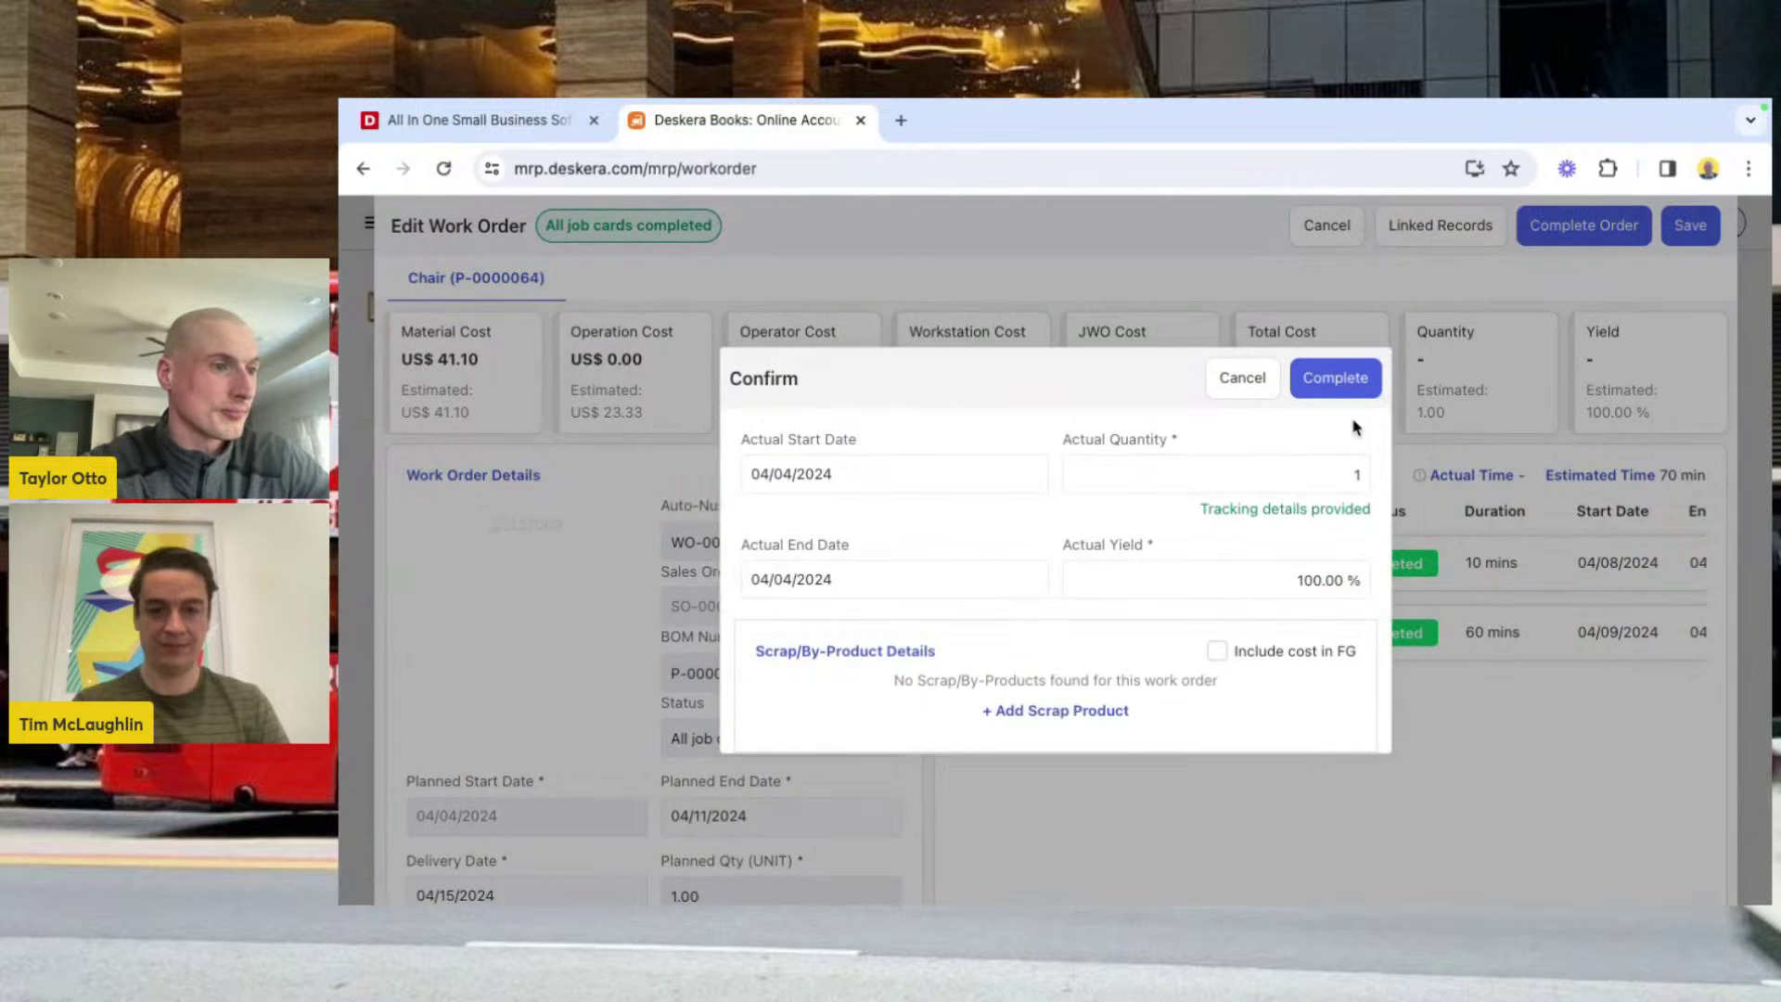
pyautogui.click(1353, 382)
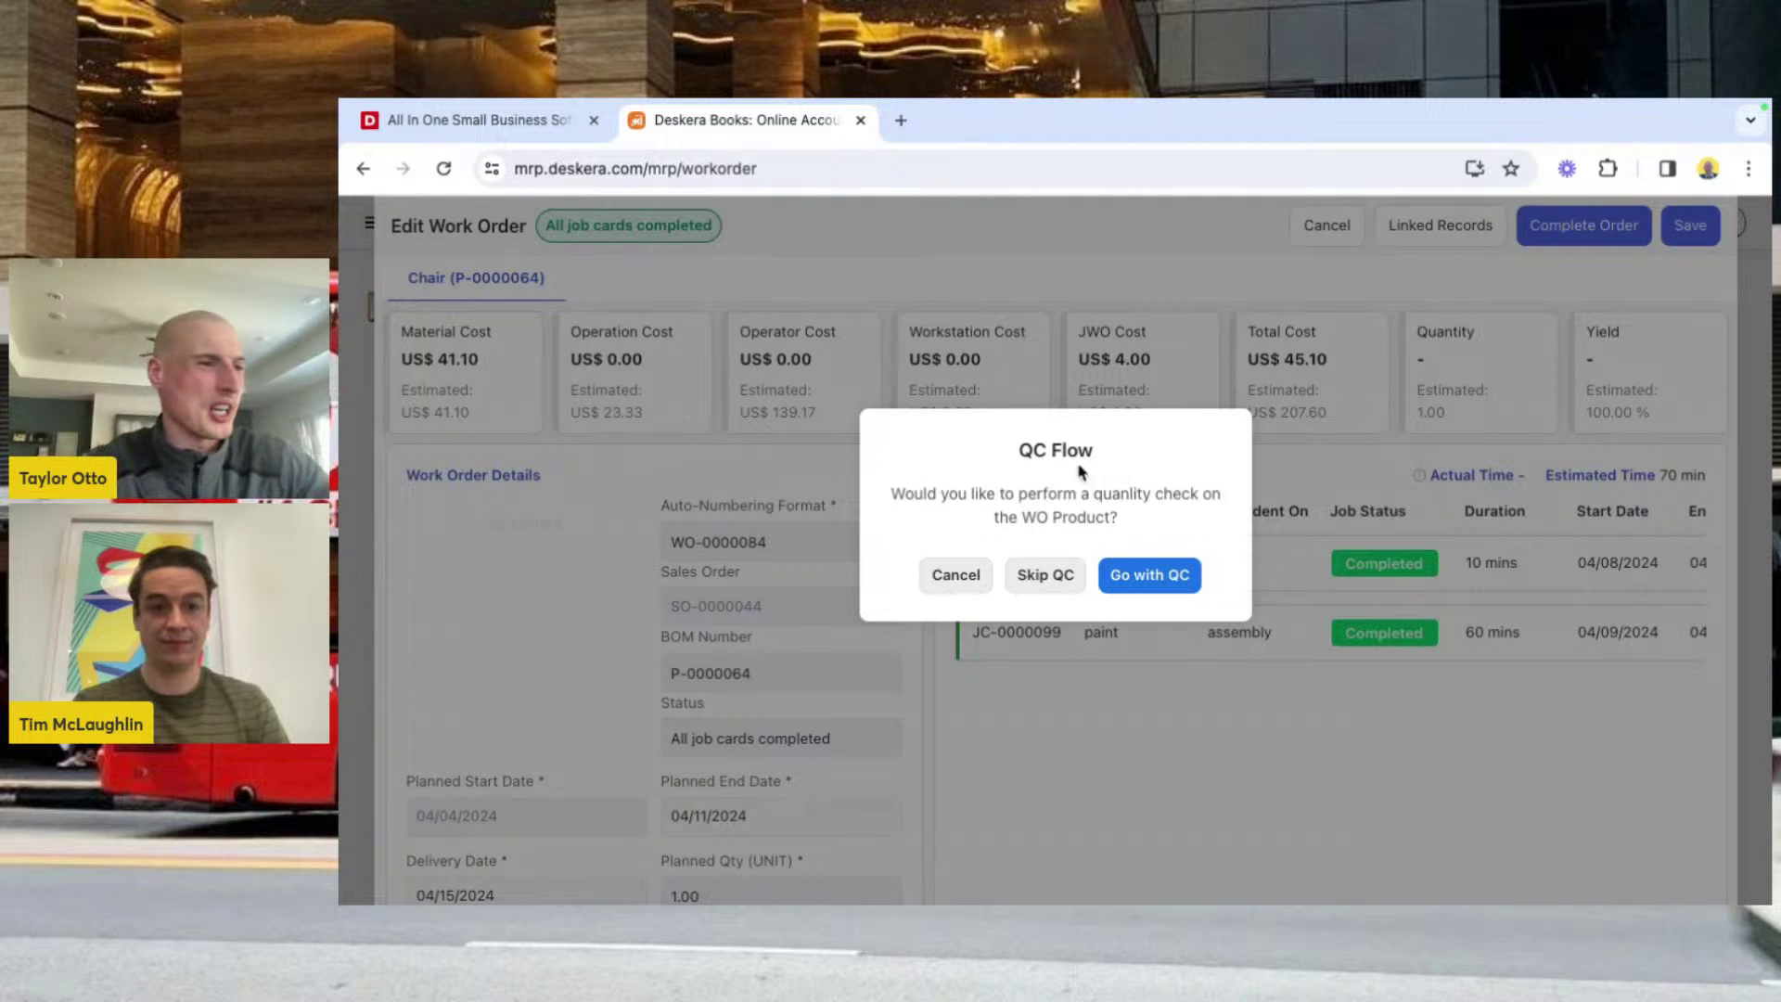
pyautogui.click(1044, 577)
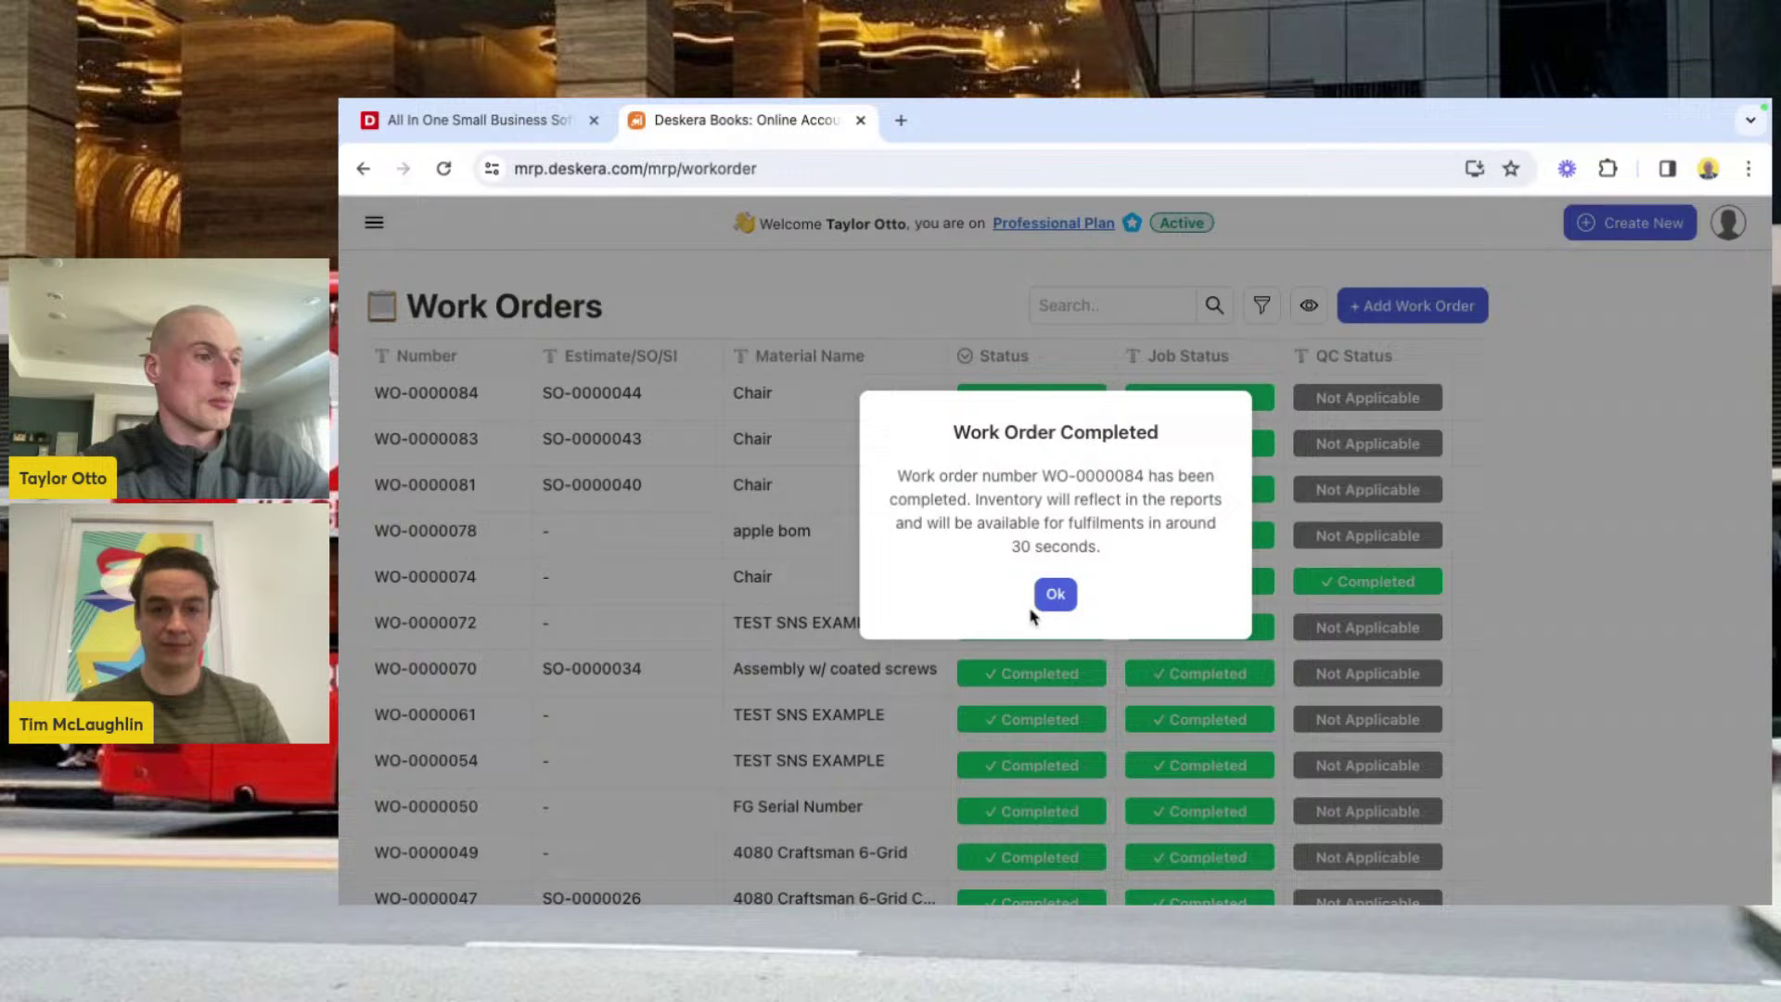
pyautogui.click(1056, 591)
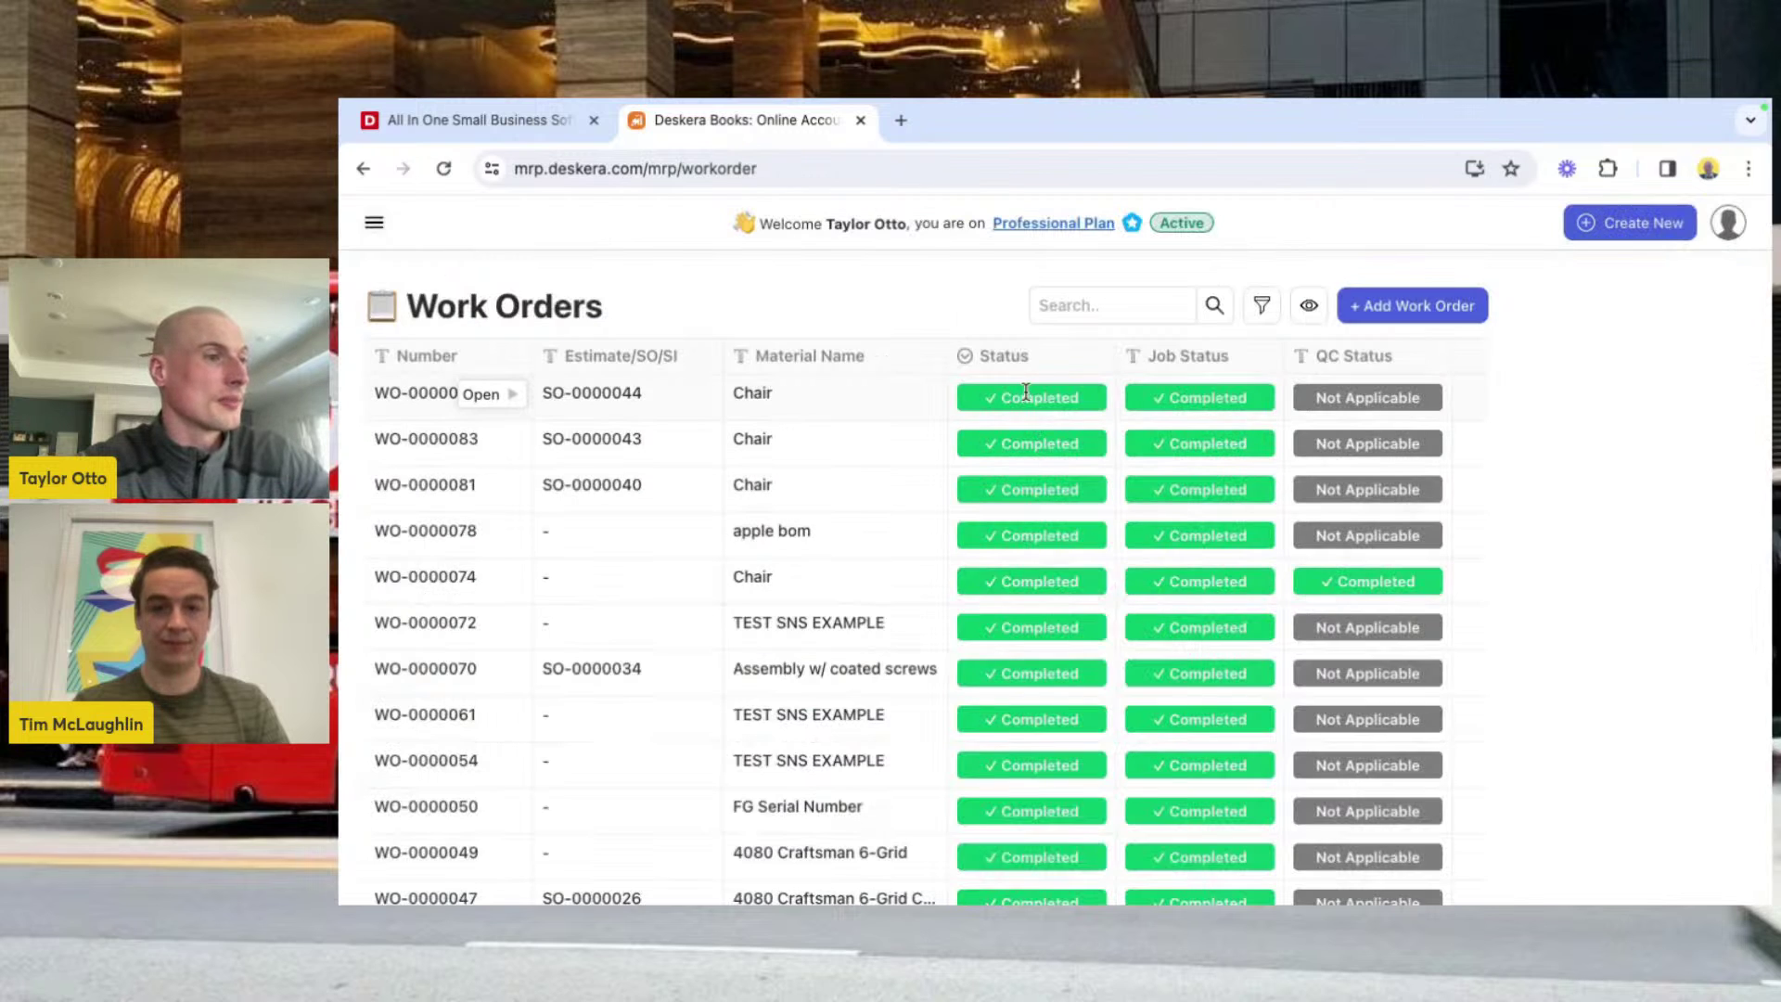